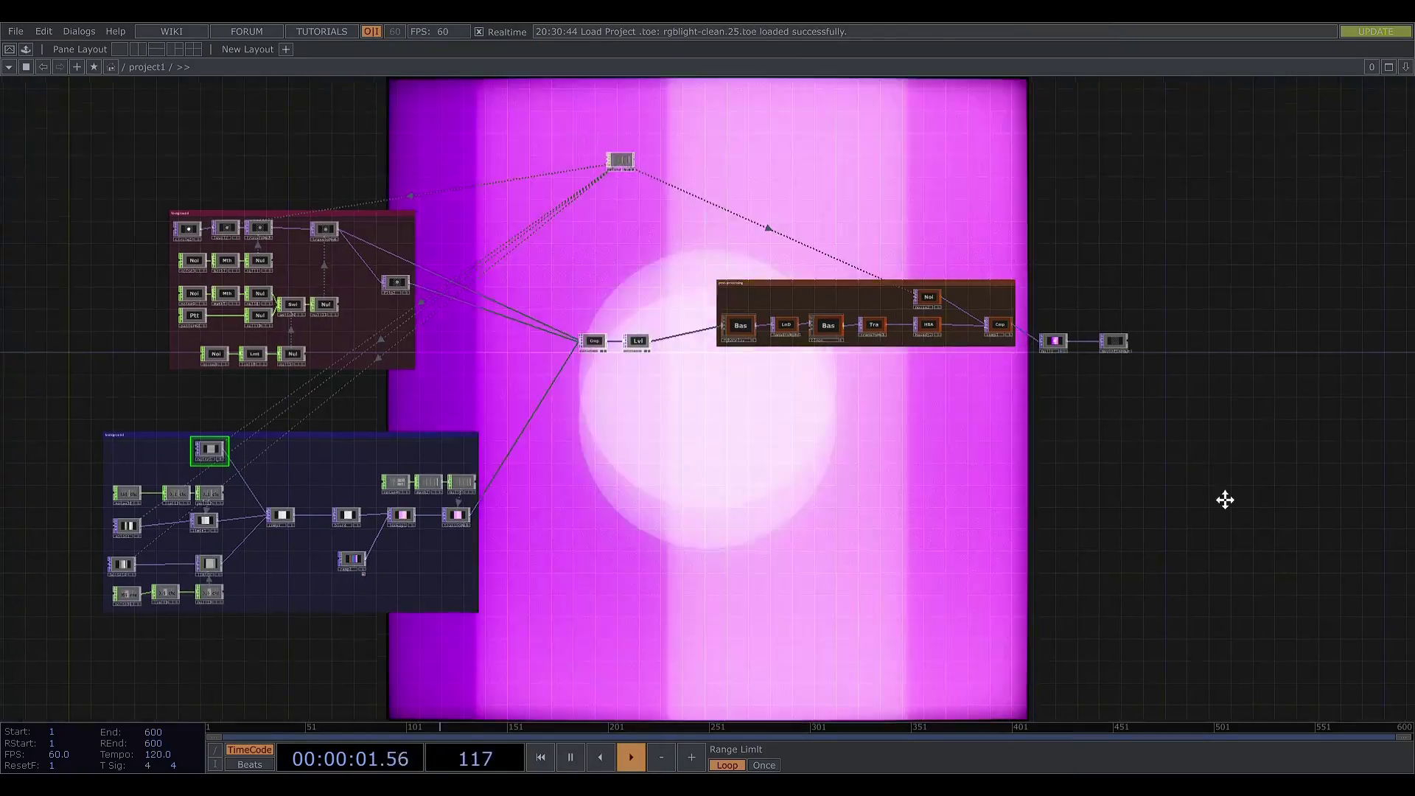
Examine the finished network, covering the foreground, background and post-processing groups and how they connect
drag(1177, 347, 1195, 289)
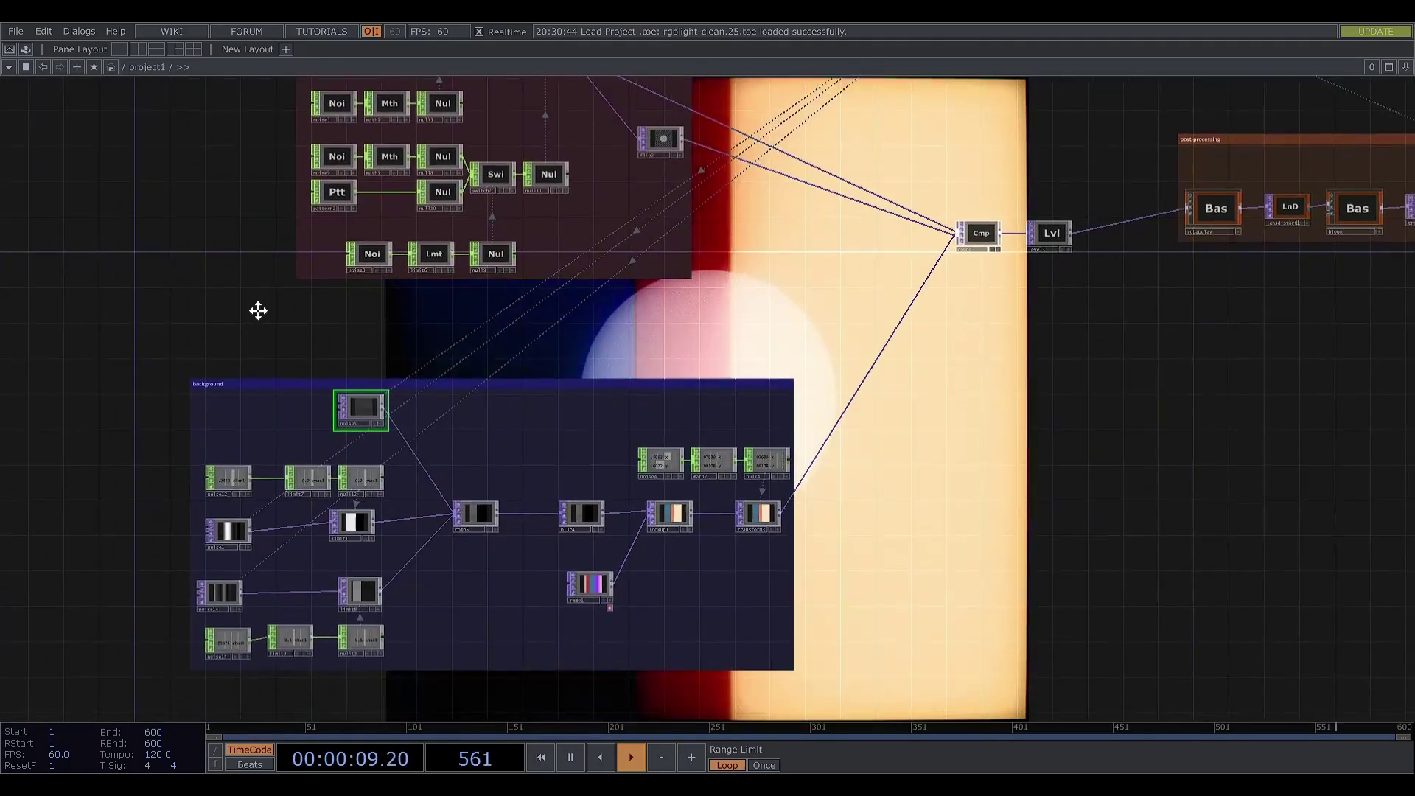
scroll(257, 310, up, 3)
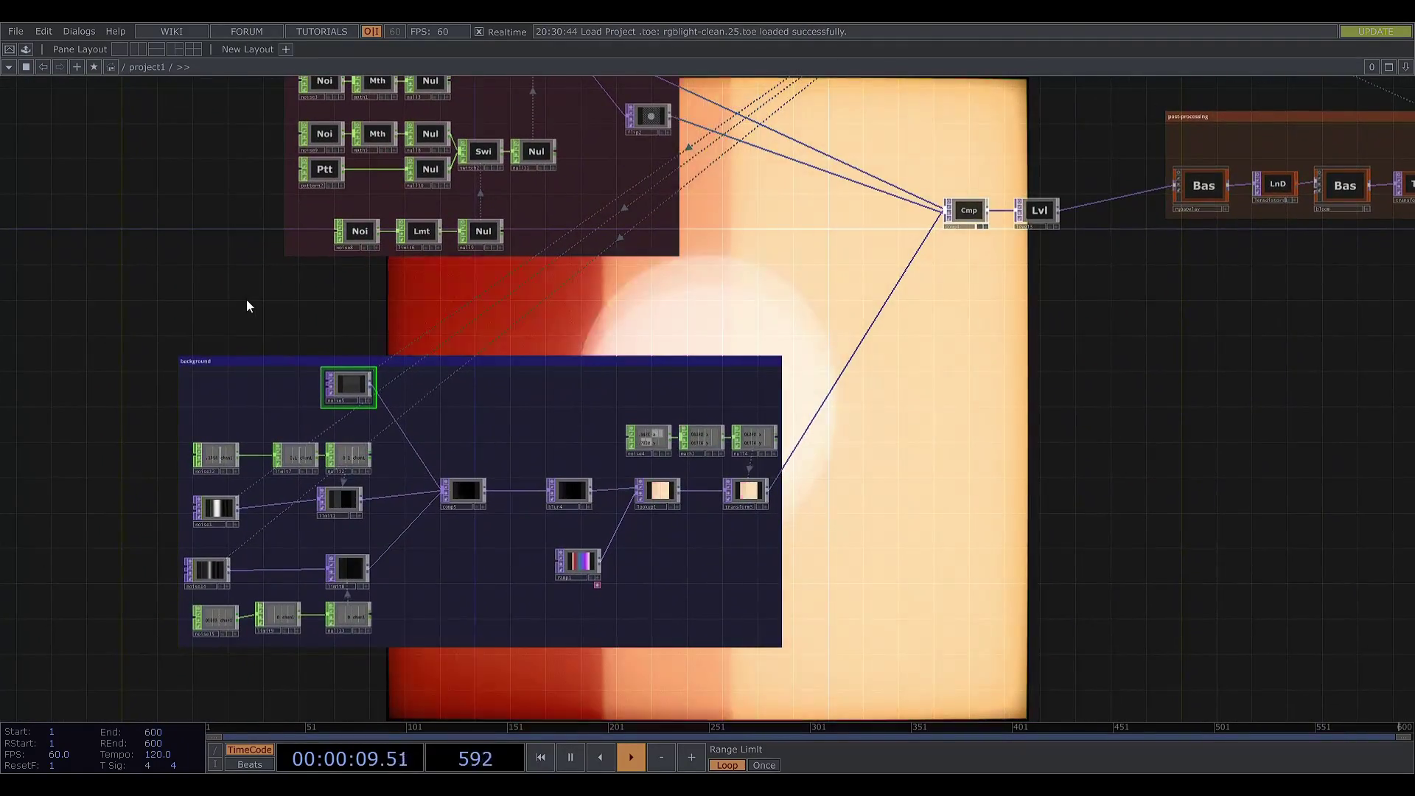
scroll(257, 310, up, 1)
drag(285, 330, 227, 674)
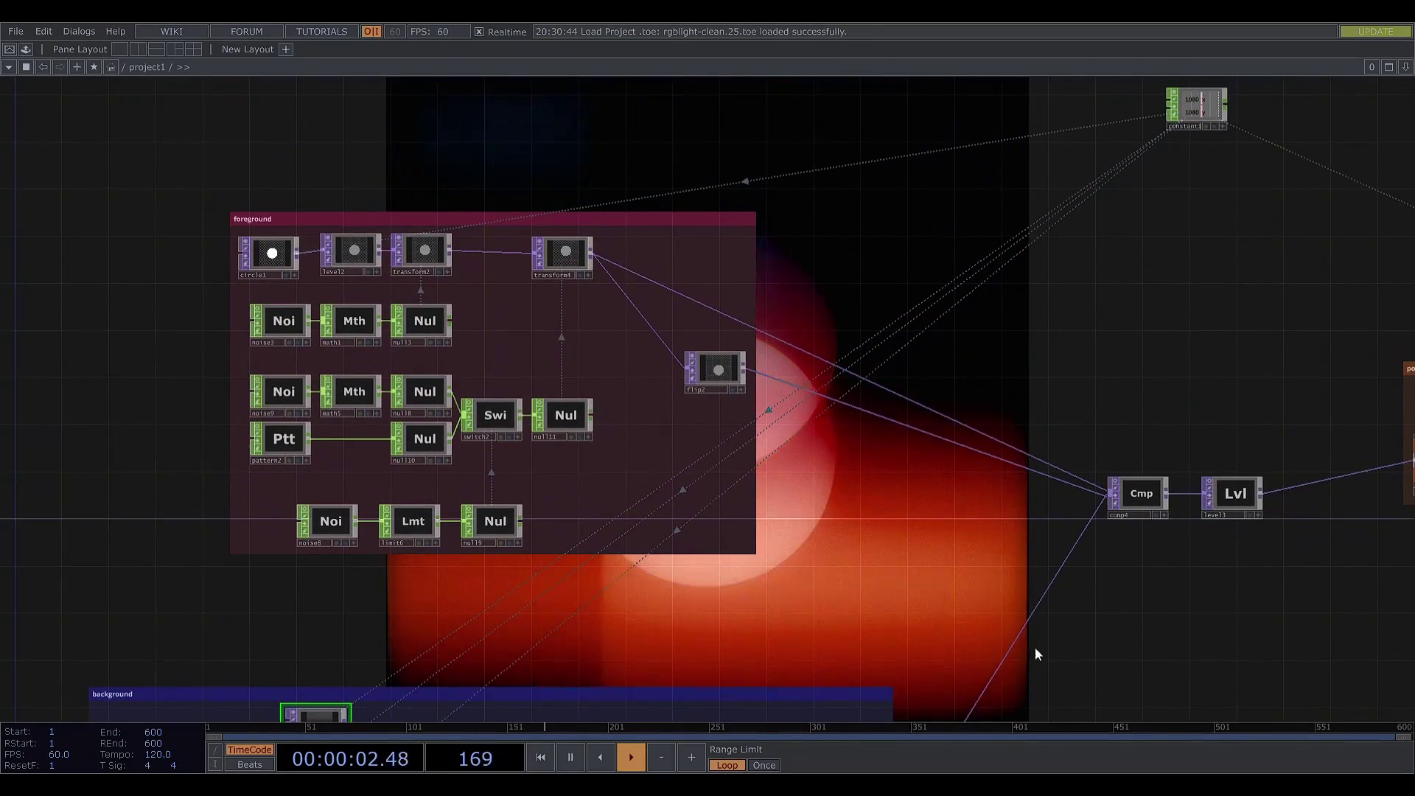
drag(937, 590, 497, 506)
drag(813, 515, 606, 525)
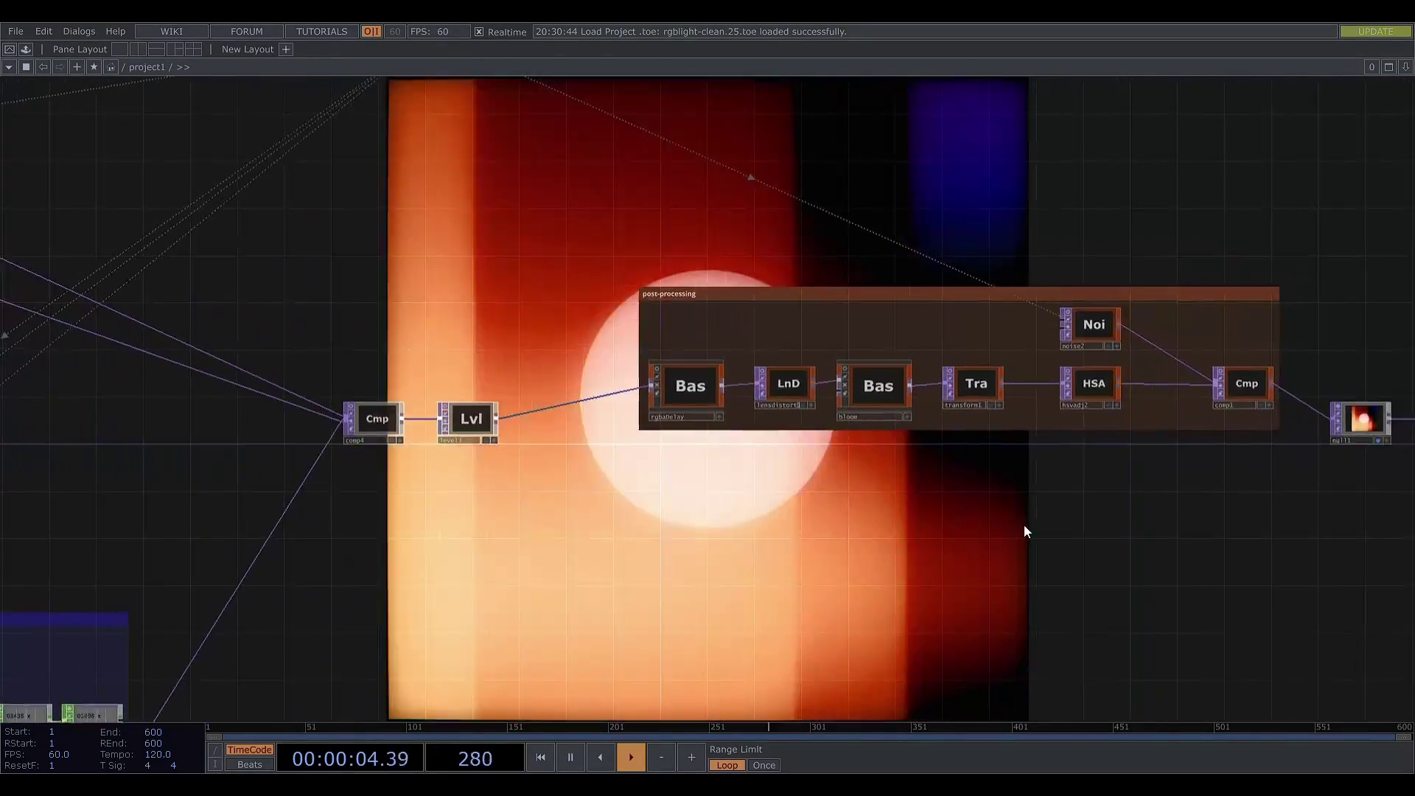
drag(914, 554, 700, 579)
drag(859, 572, 766, 571)
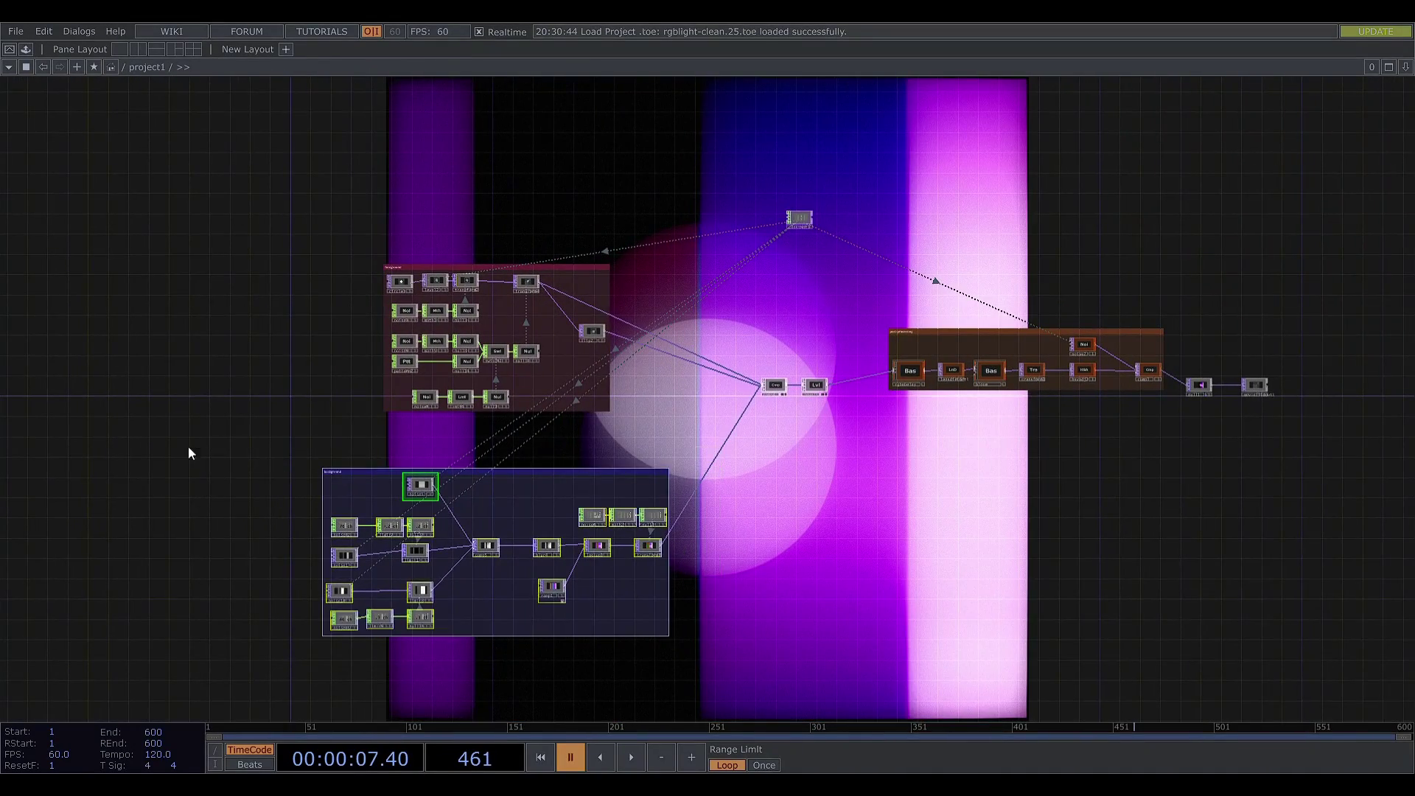
Delete the existing network and add a Constant CHOP in the empty project
key(Delete)
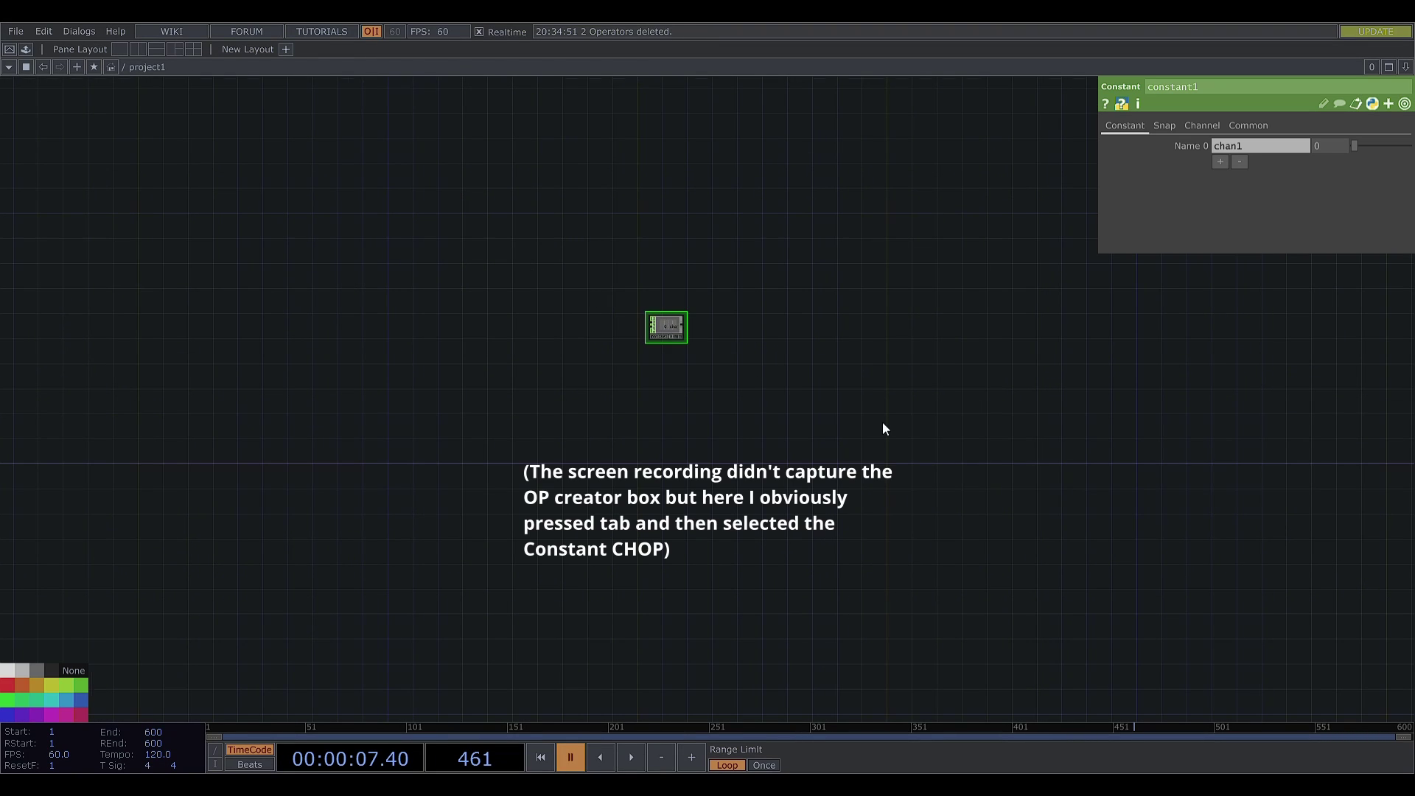
key(h)
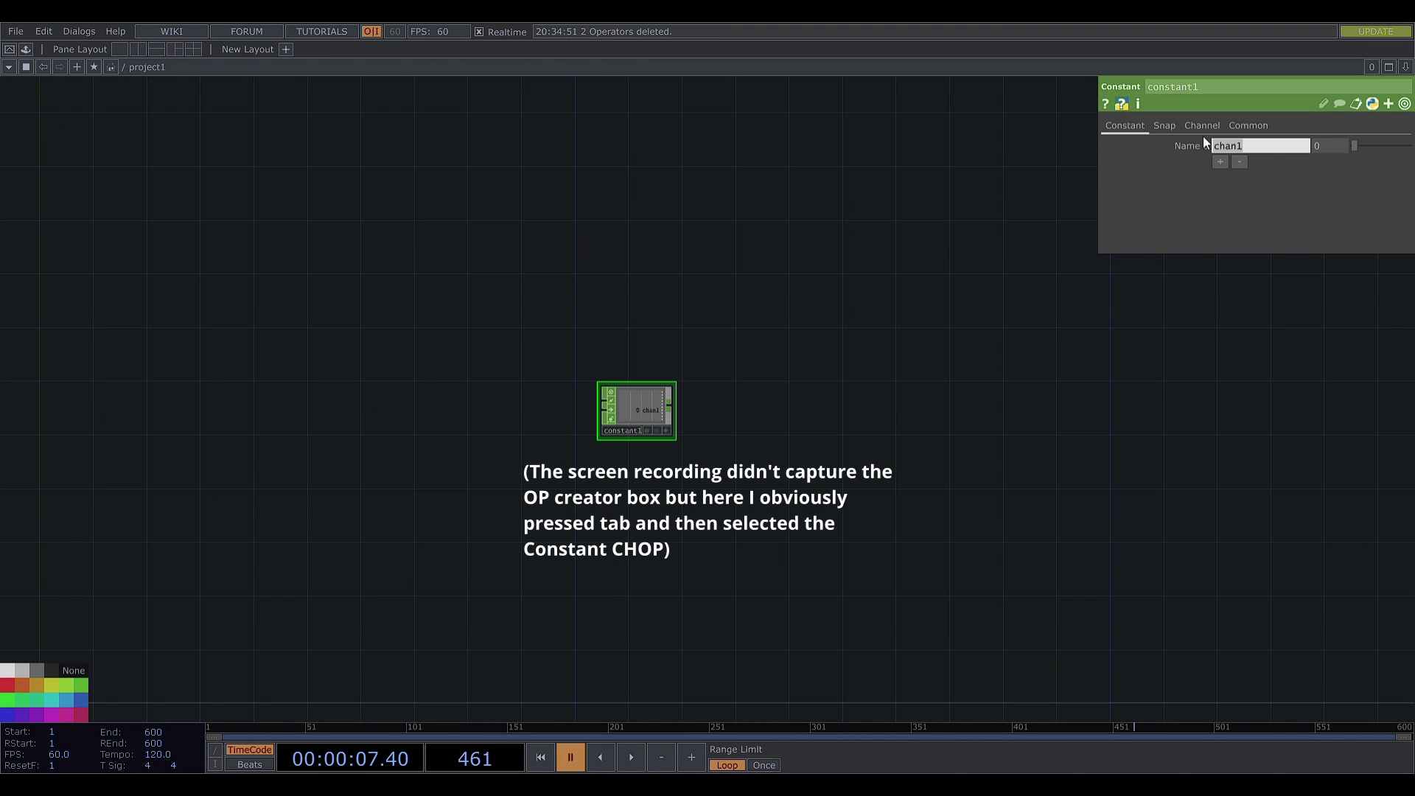
Give the Constant CHOP channels x and y, each set to 1080, and rename the operator res
text(x)
key(Tab)
text(1080)
key(Return)
click(1220, 162)
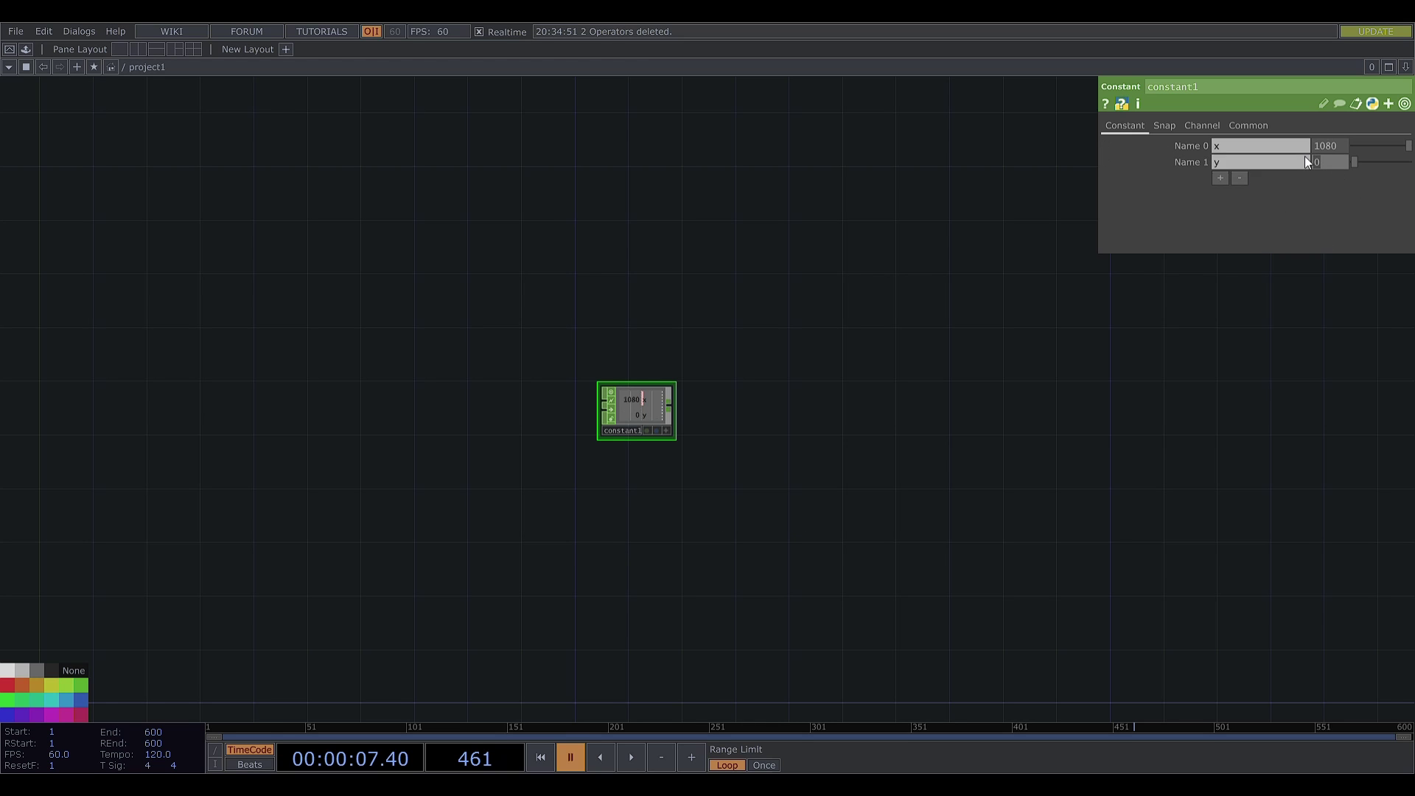
text(1080)
key(Return)
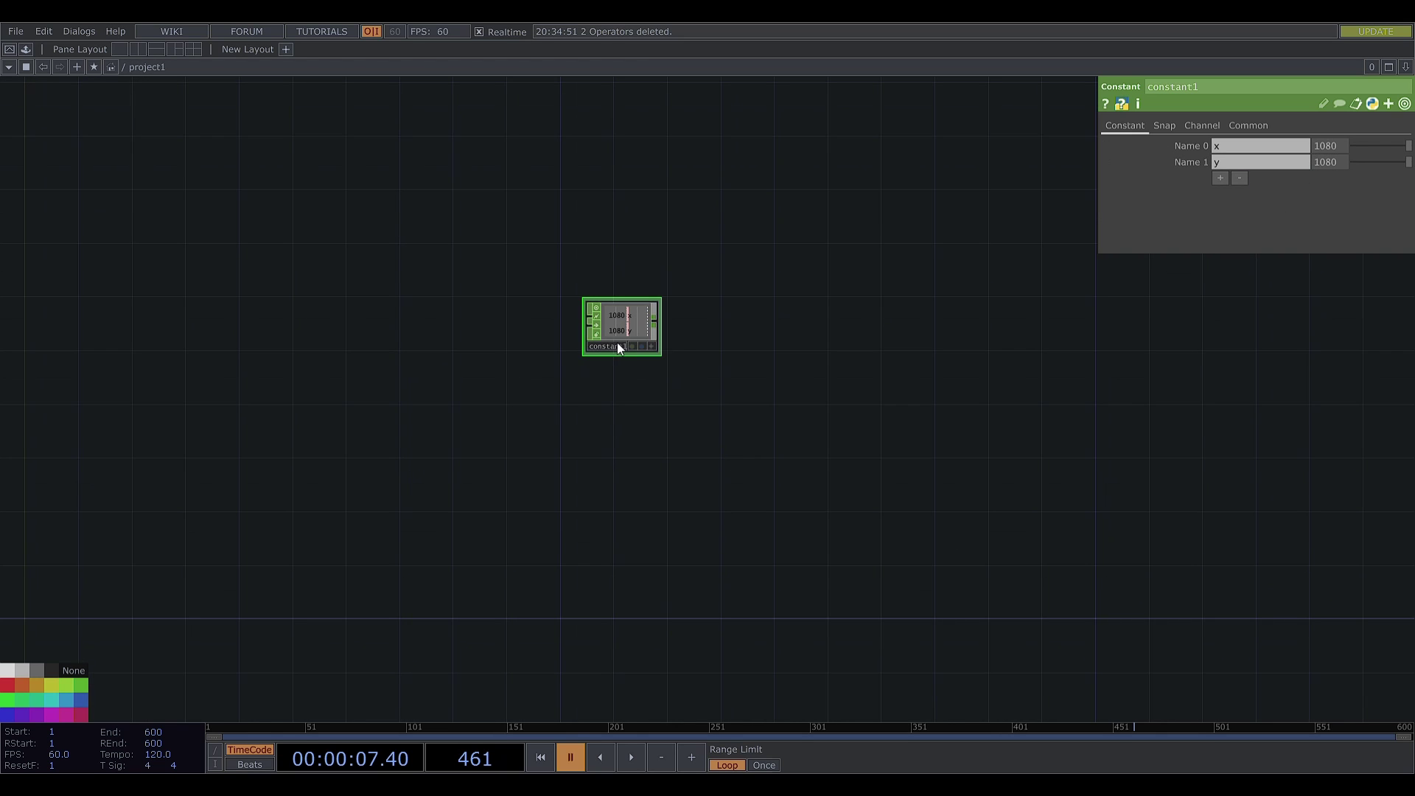
text(res)
key(Return)
Place a Null TOP away from res and display its output behind the network
scroll(517, 263, down, 2)
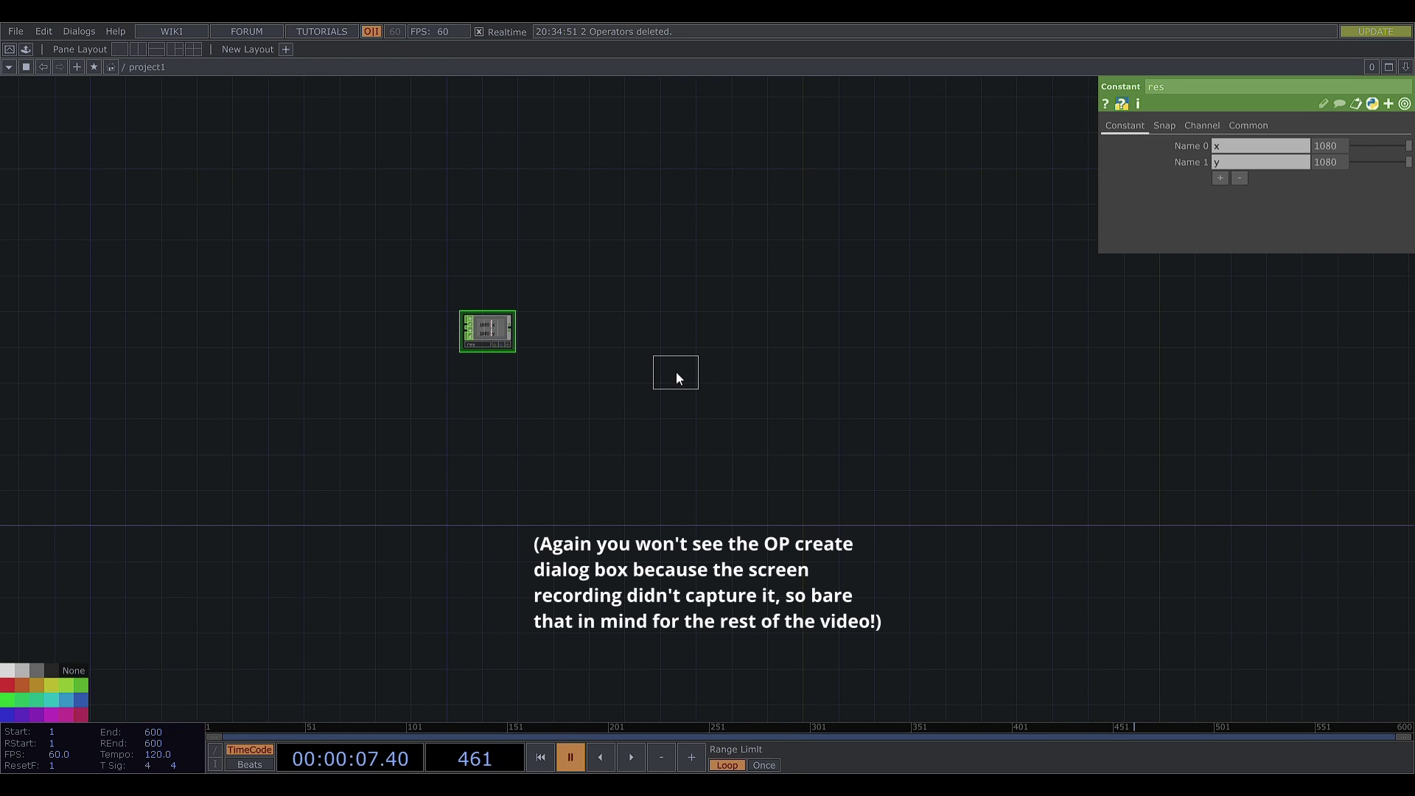
click(838, 442)
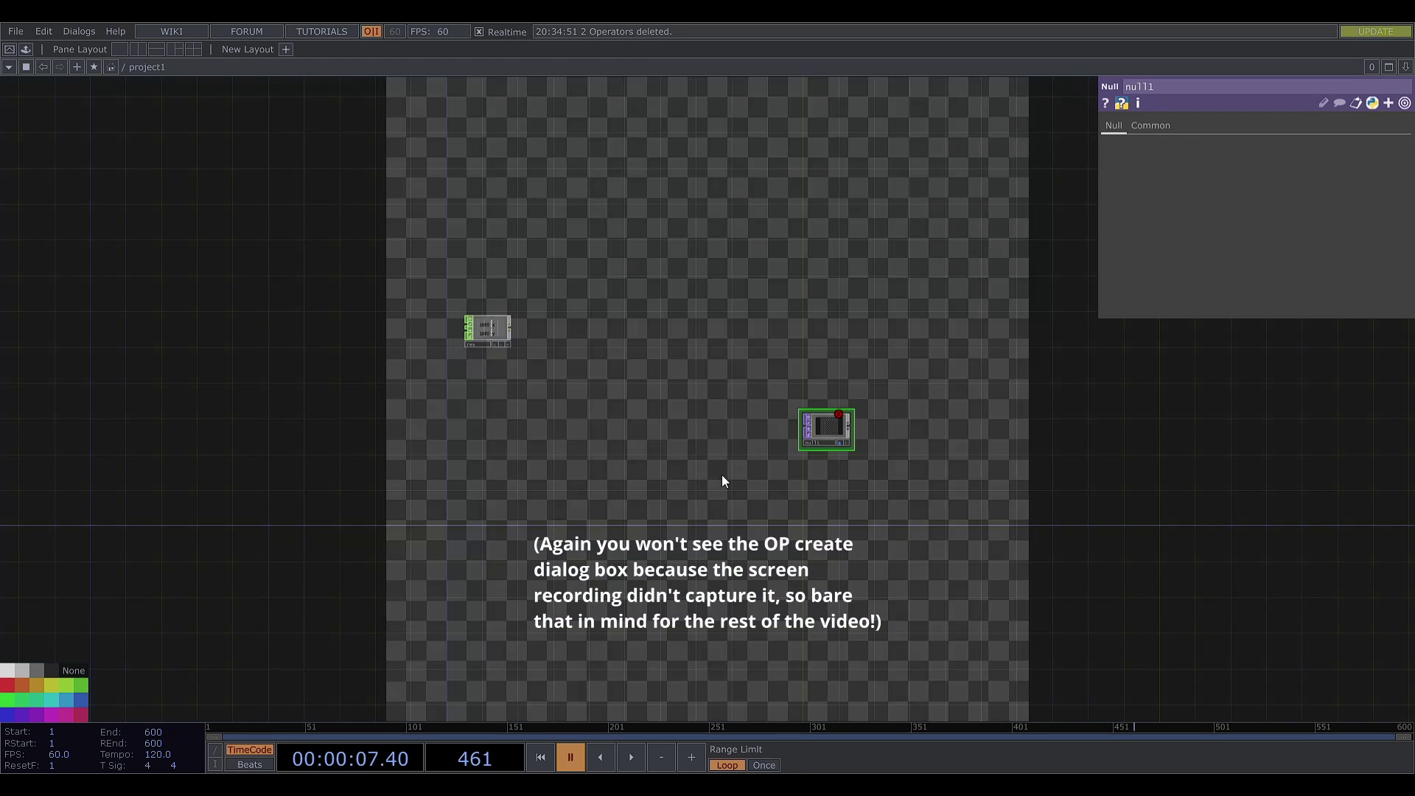
drag(518, 533, 591, 509)
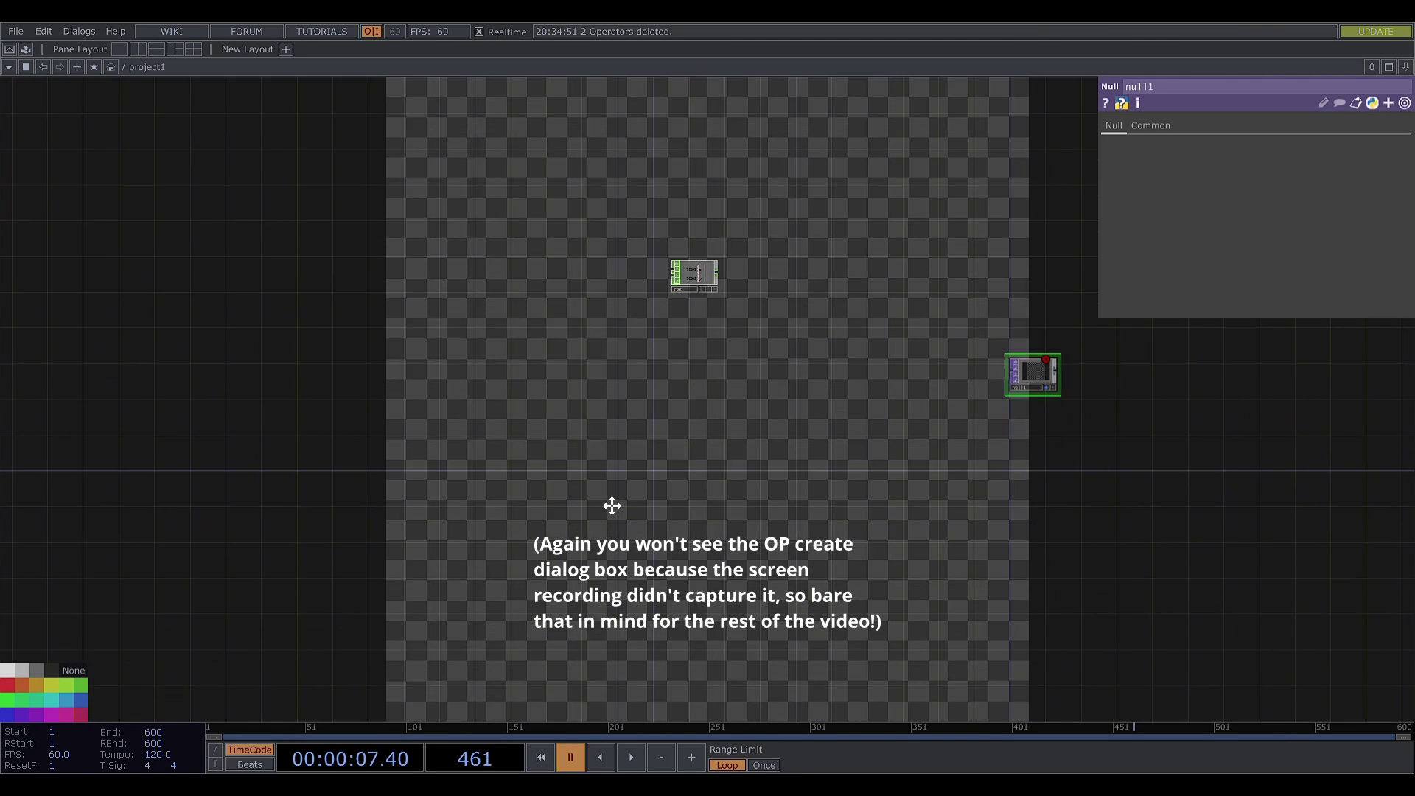
Add a blue annotation box titled background below res and place a Noise TOP inside it
key(shift+n)
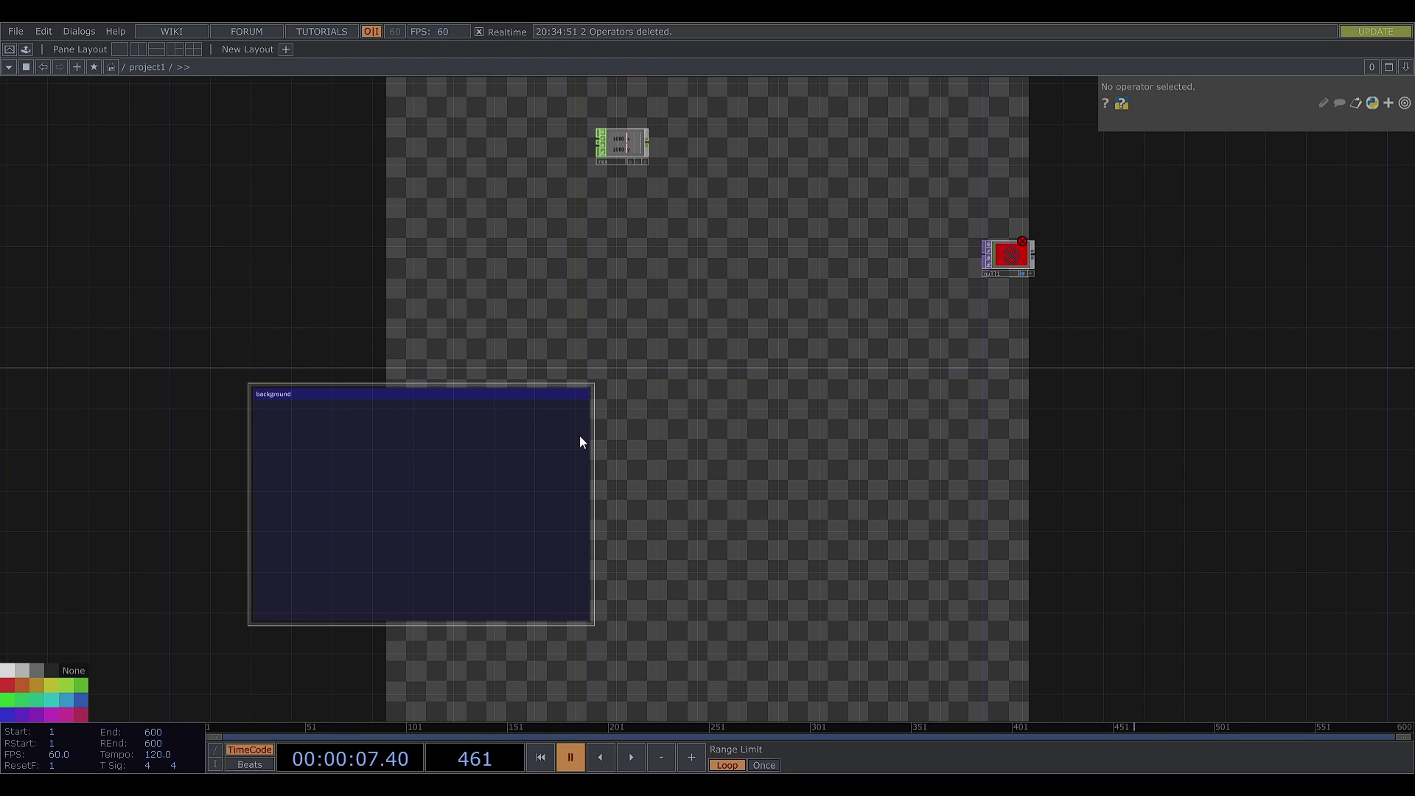
key(ctrl+v)
click(294, 585)
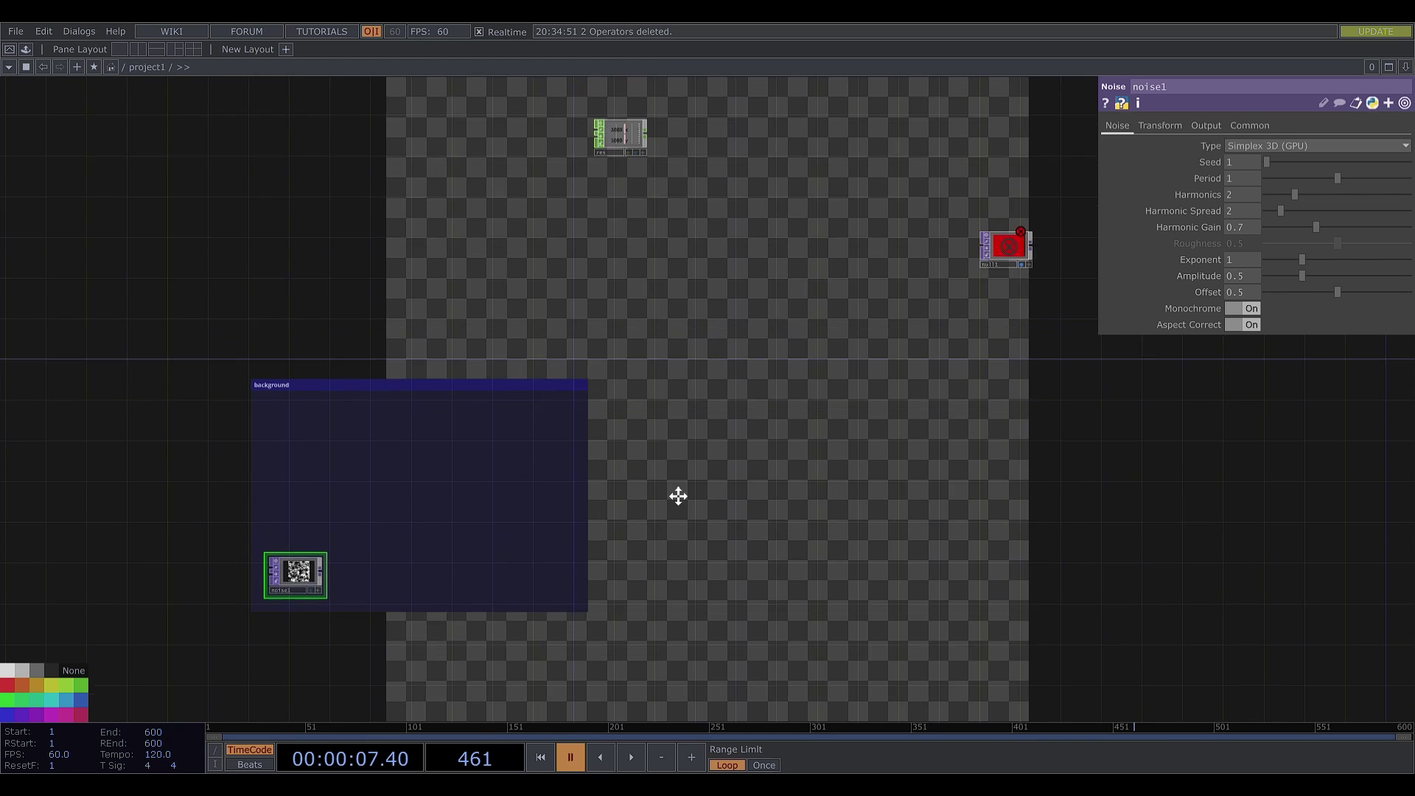
Reference the res channels in the Noise TOP and set its seed to 1555, period to 1.74, harmonics to 0 and exponent to 0.75
click(1216, 163)
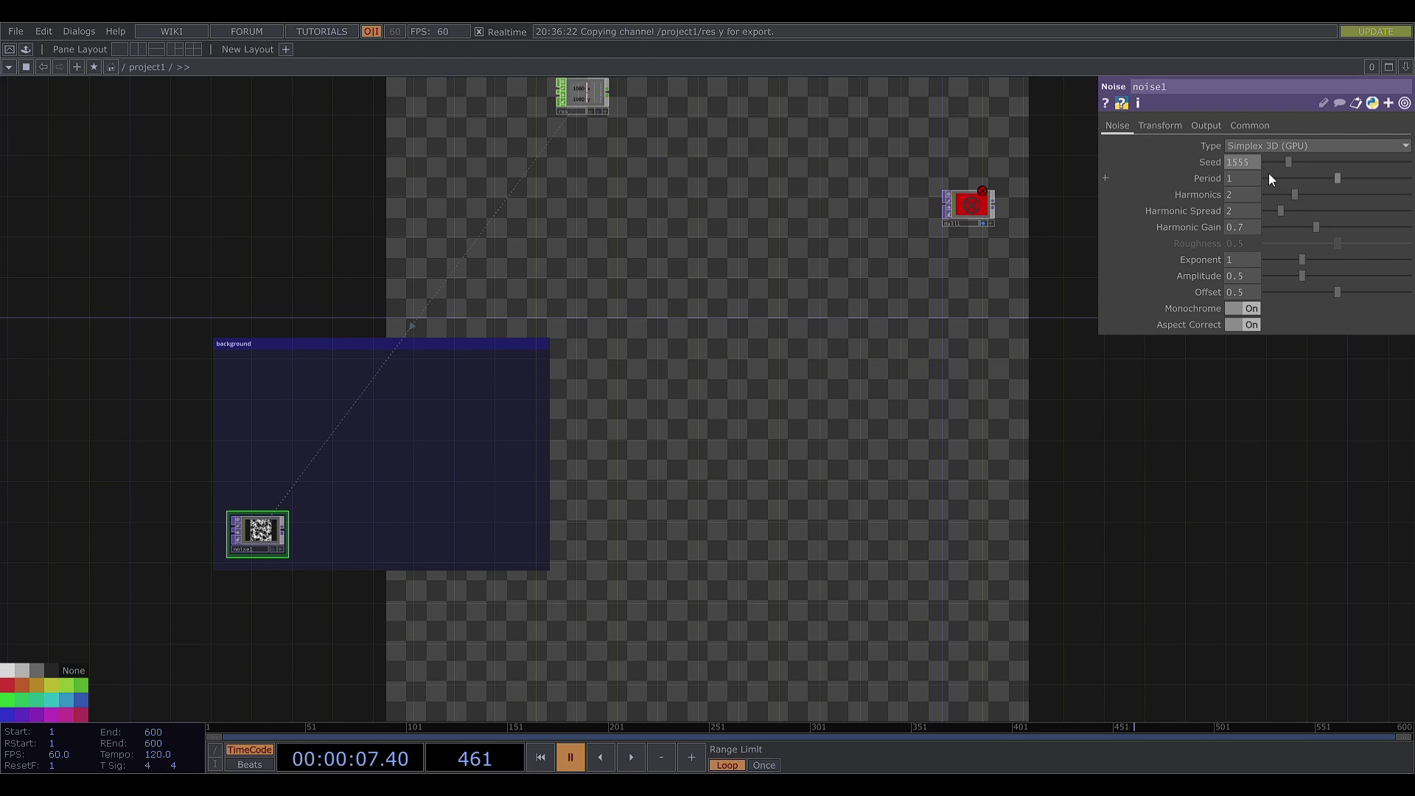
drag(1338, 179, 1362, 185)
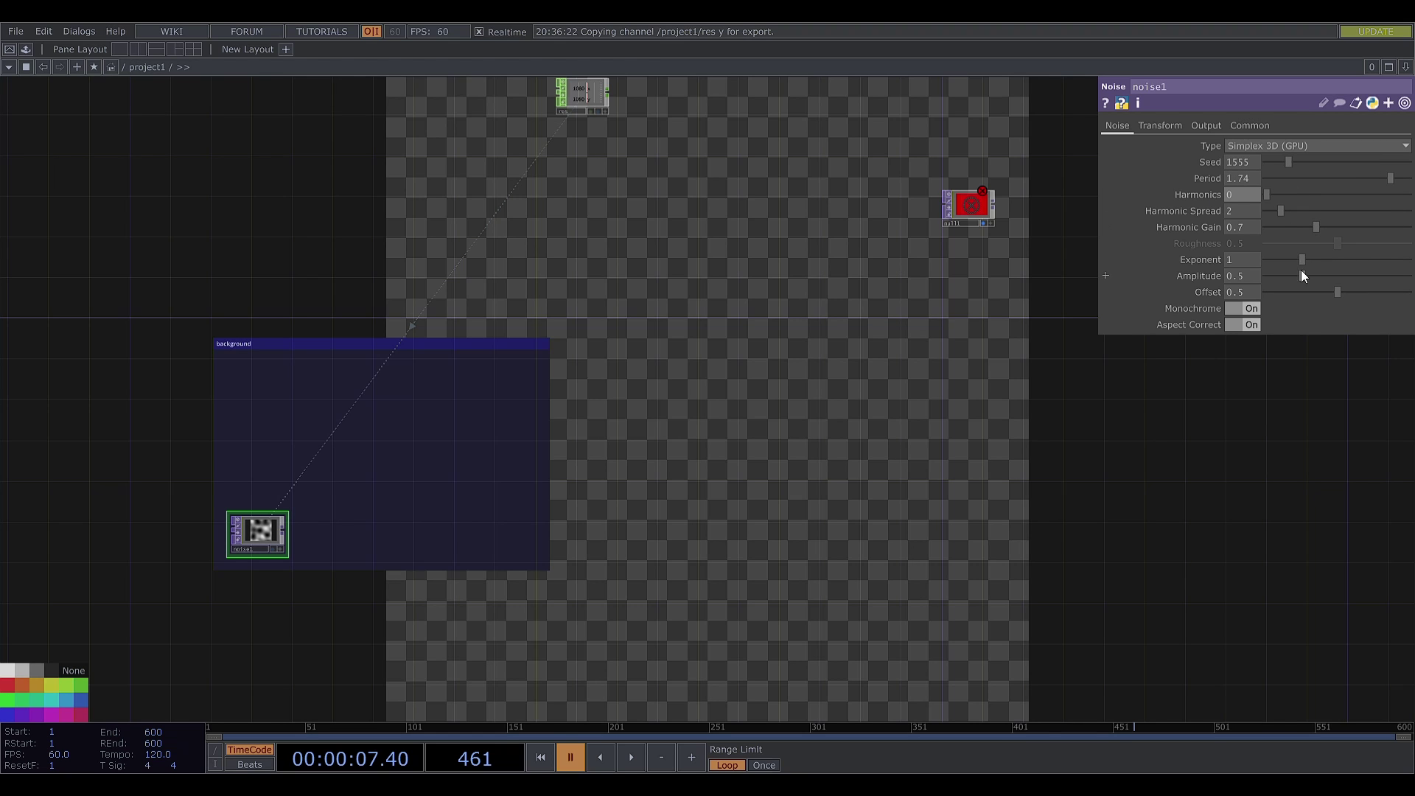
drag(1300, 261, 1301, 276)
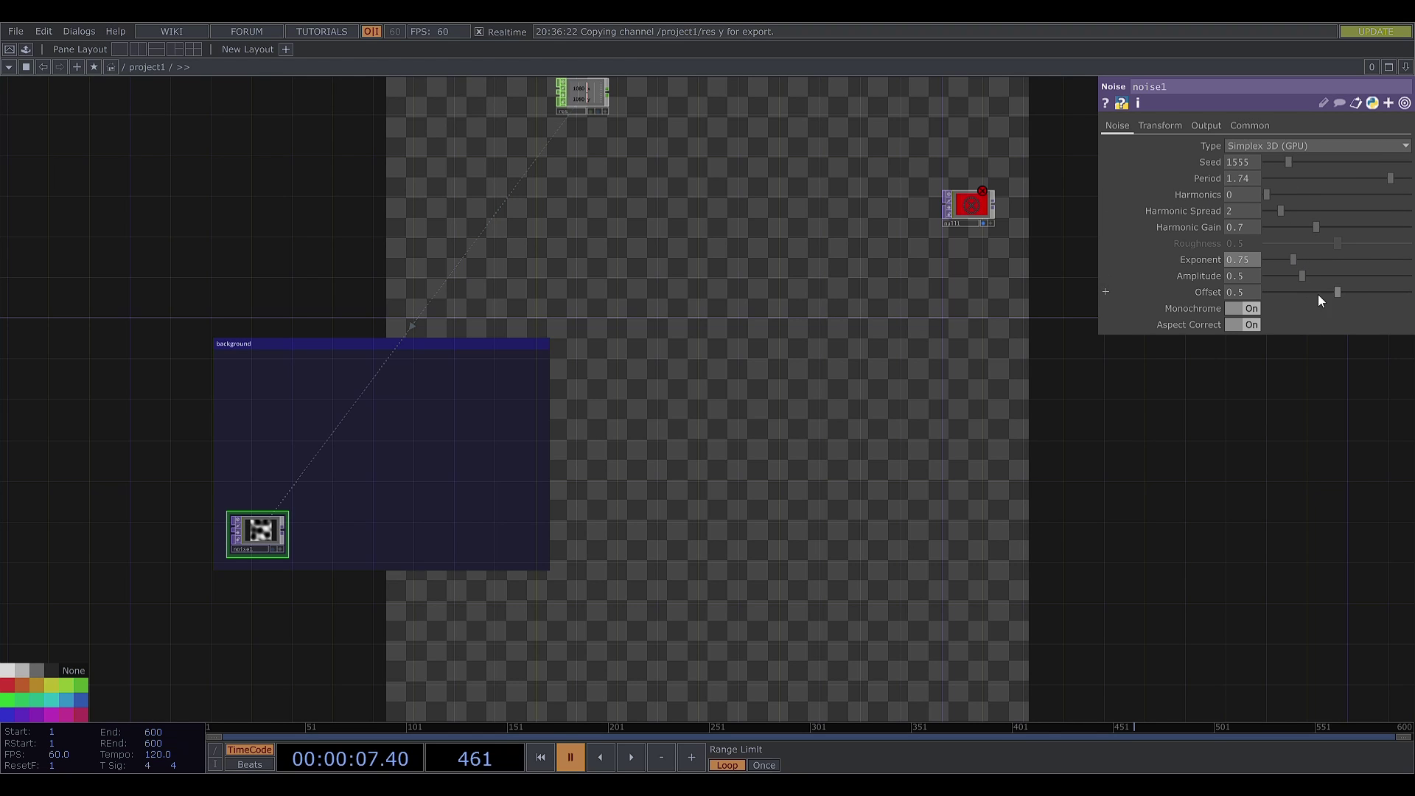
Connect the Noise TOP to the Null and set its X translate expression to -absTime.seconds*0.4
click(287, 529)
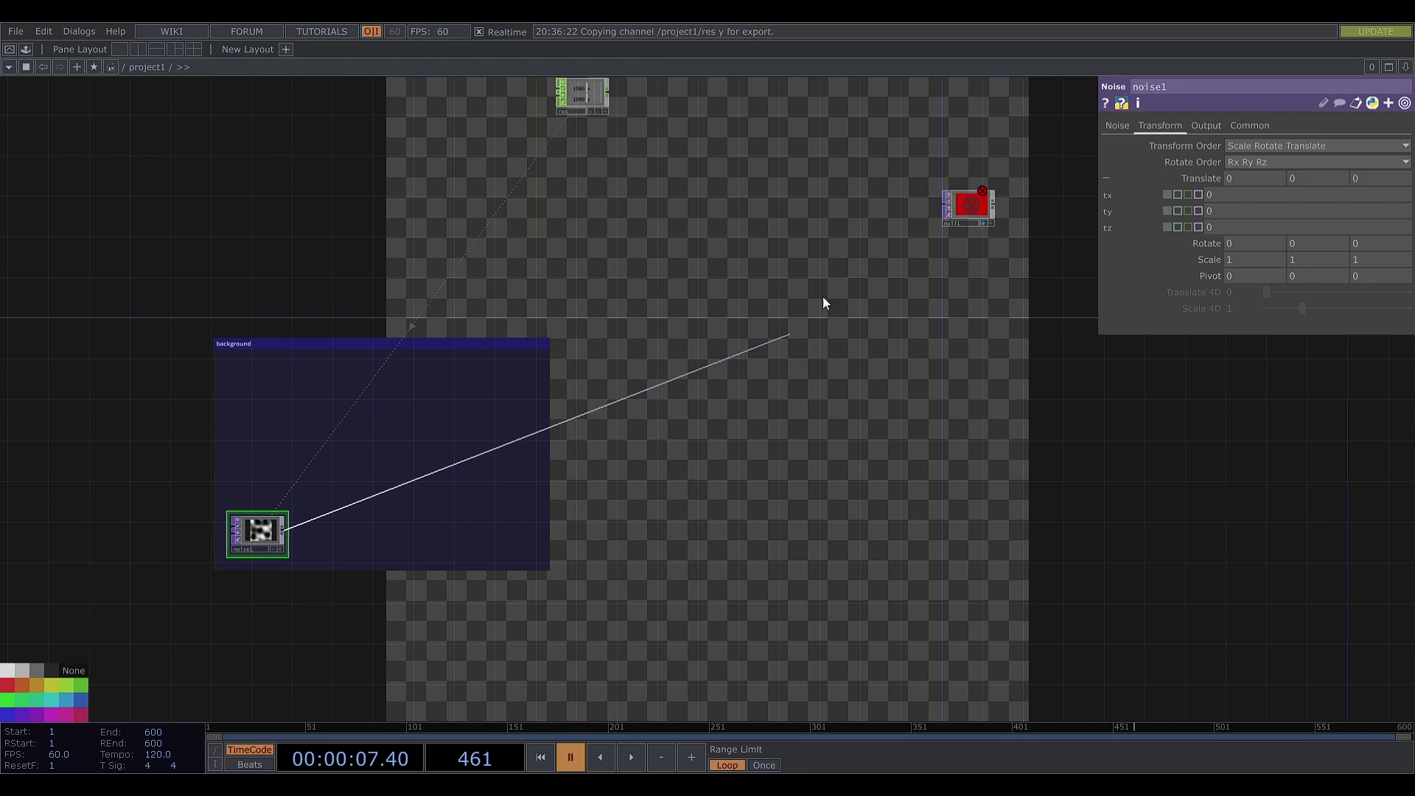
click(955, 223)
click(1288, 195)
text(-absTime.seconds)
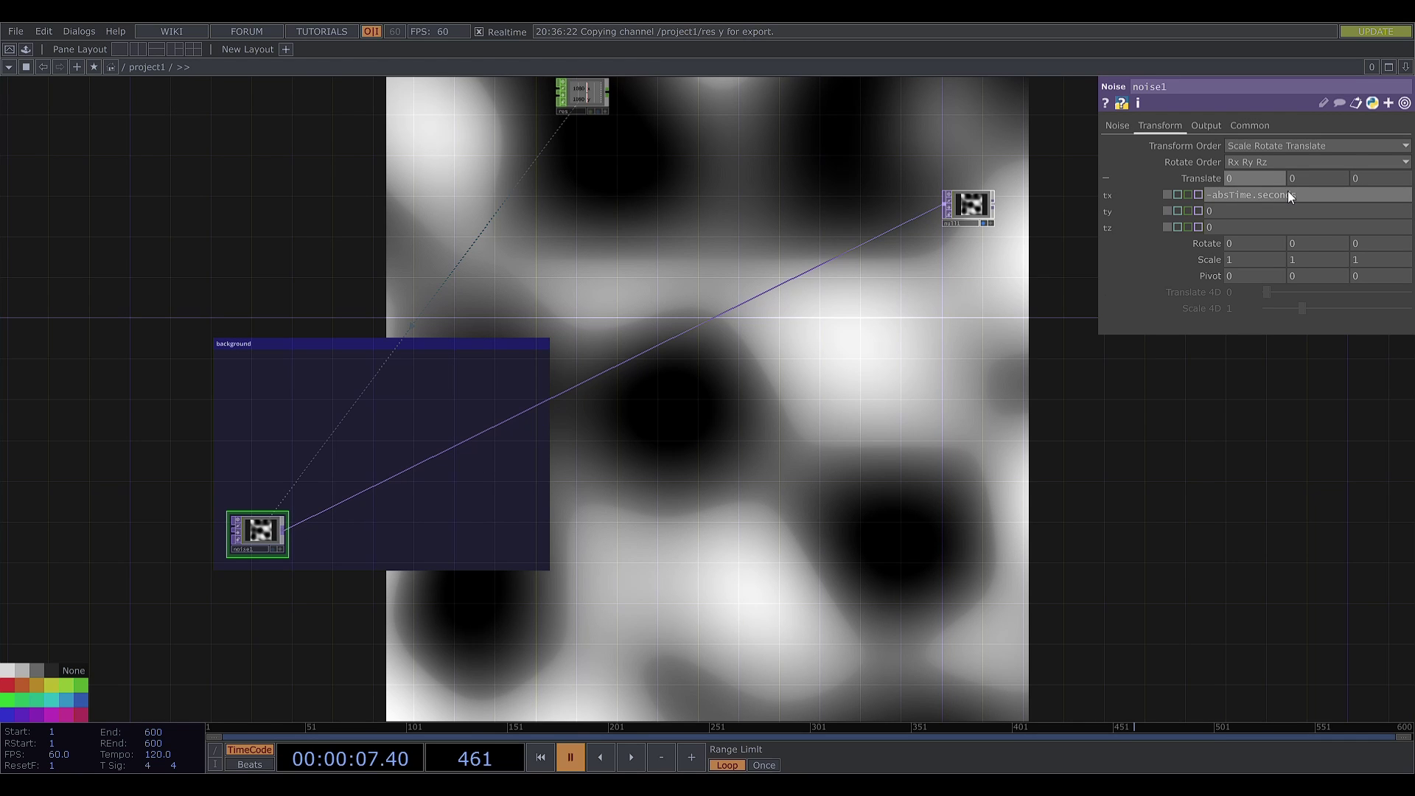
text(*0.4)
key(Return)
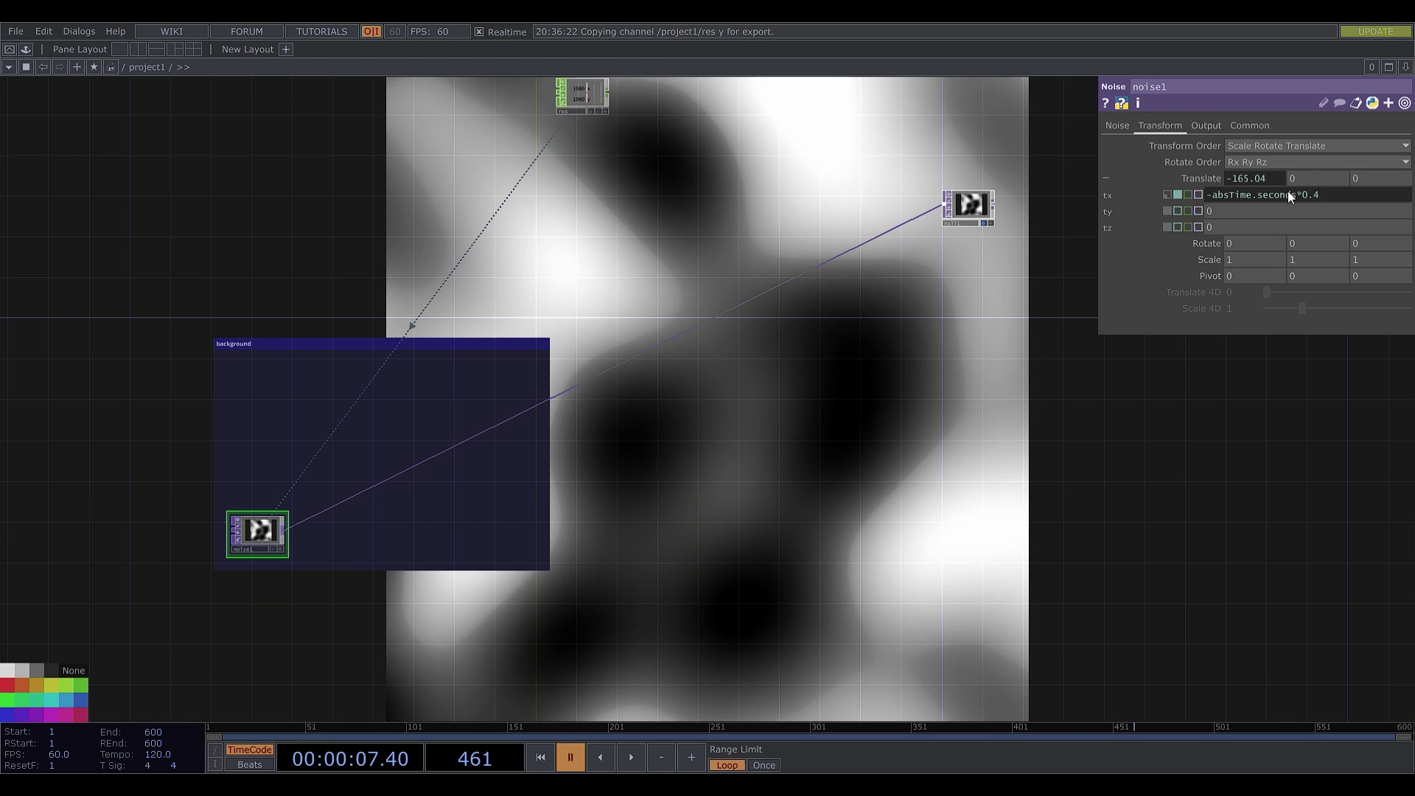
Start timeline playback and set the Noise TOP's Z translate expression to absTime.seconds*0.1
click(635, 759)
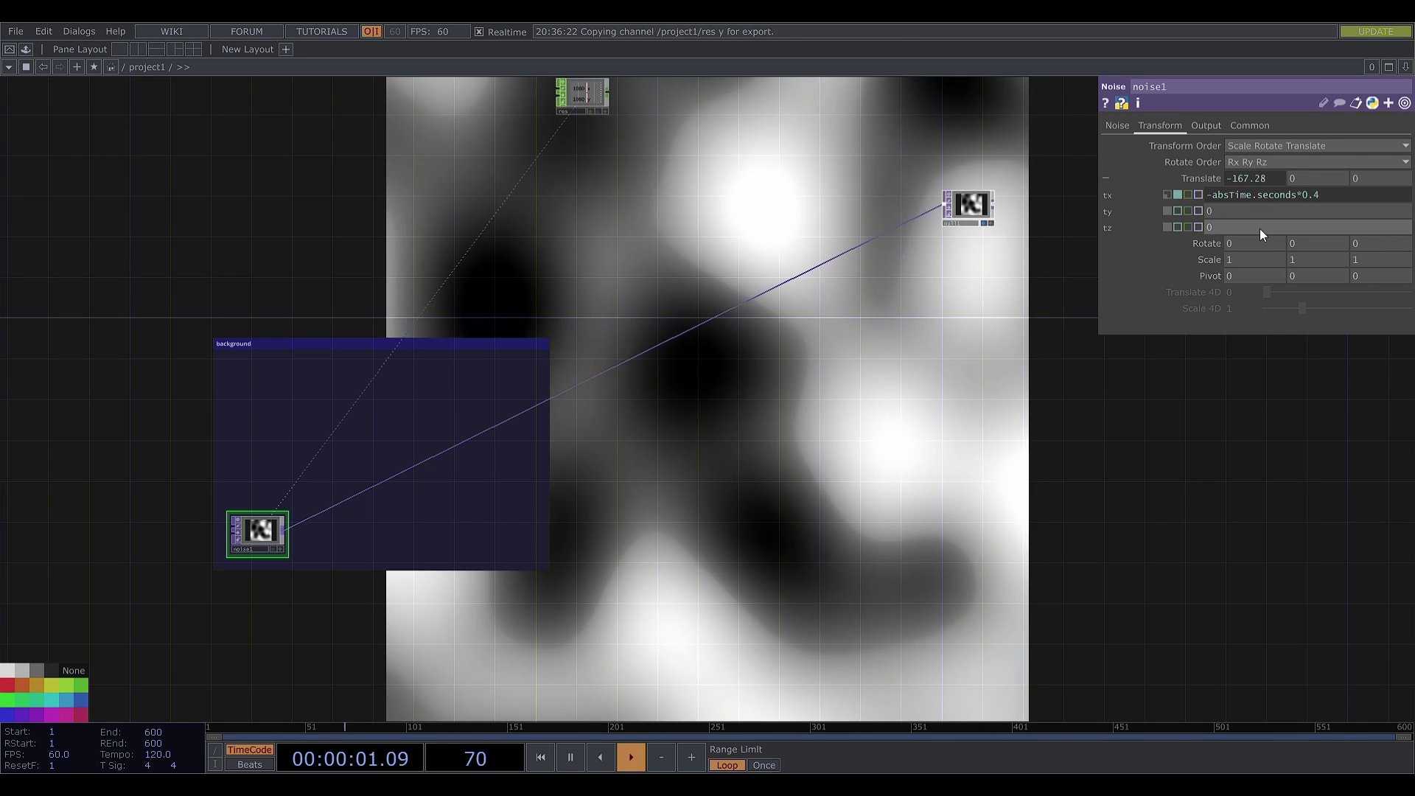
click(1259, 229)
text(abs)
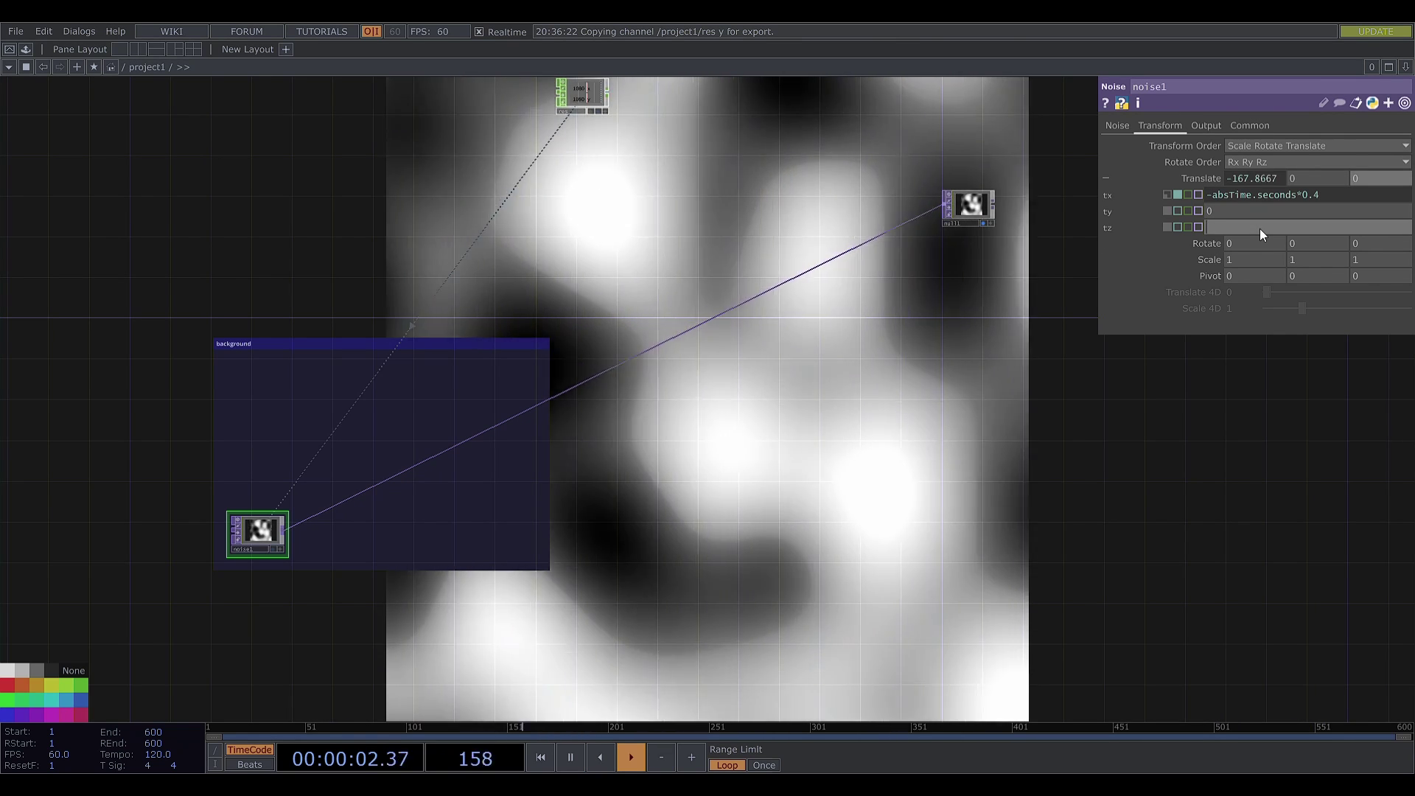
text(Time.)
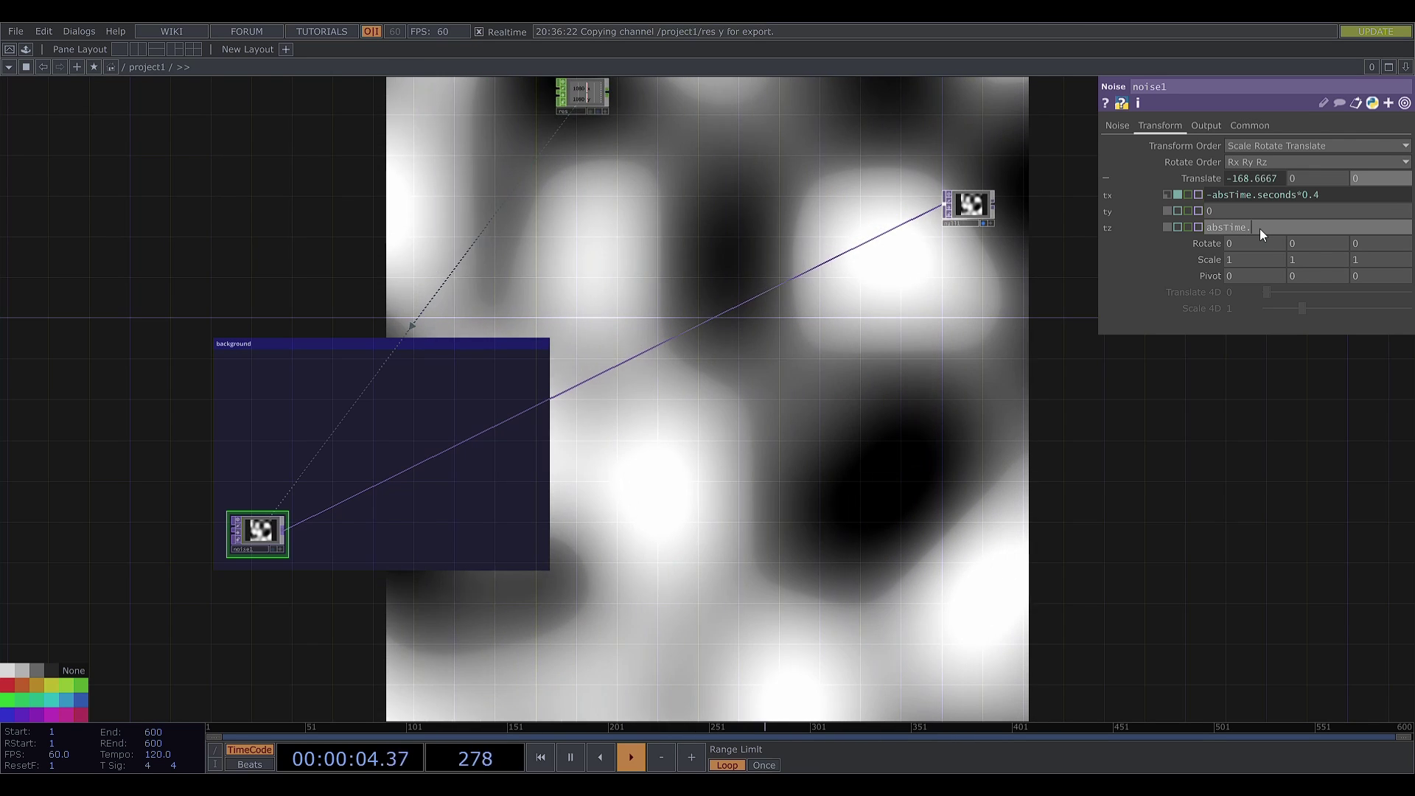
text(seconds*0.1)
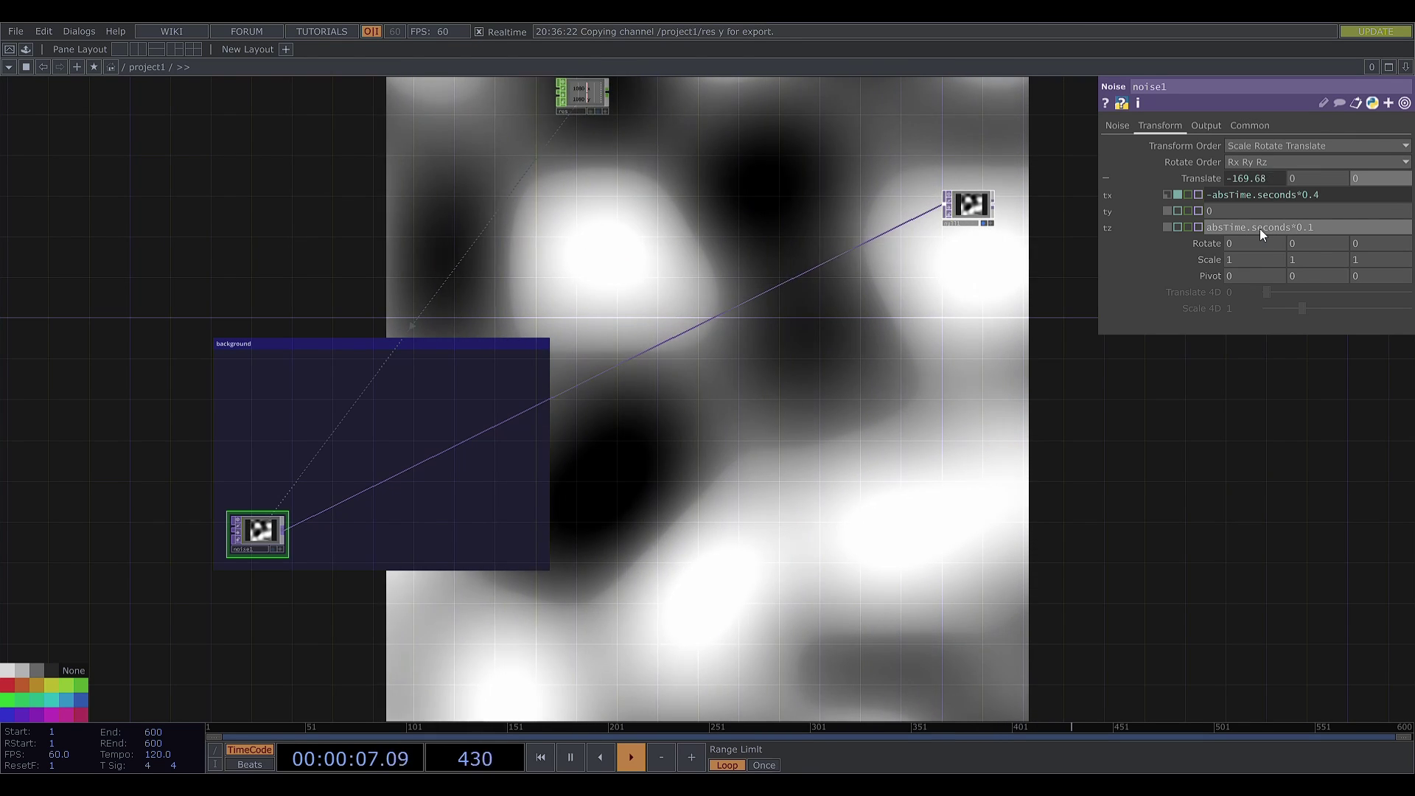
key(Return)
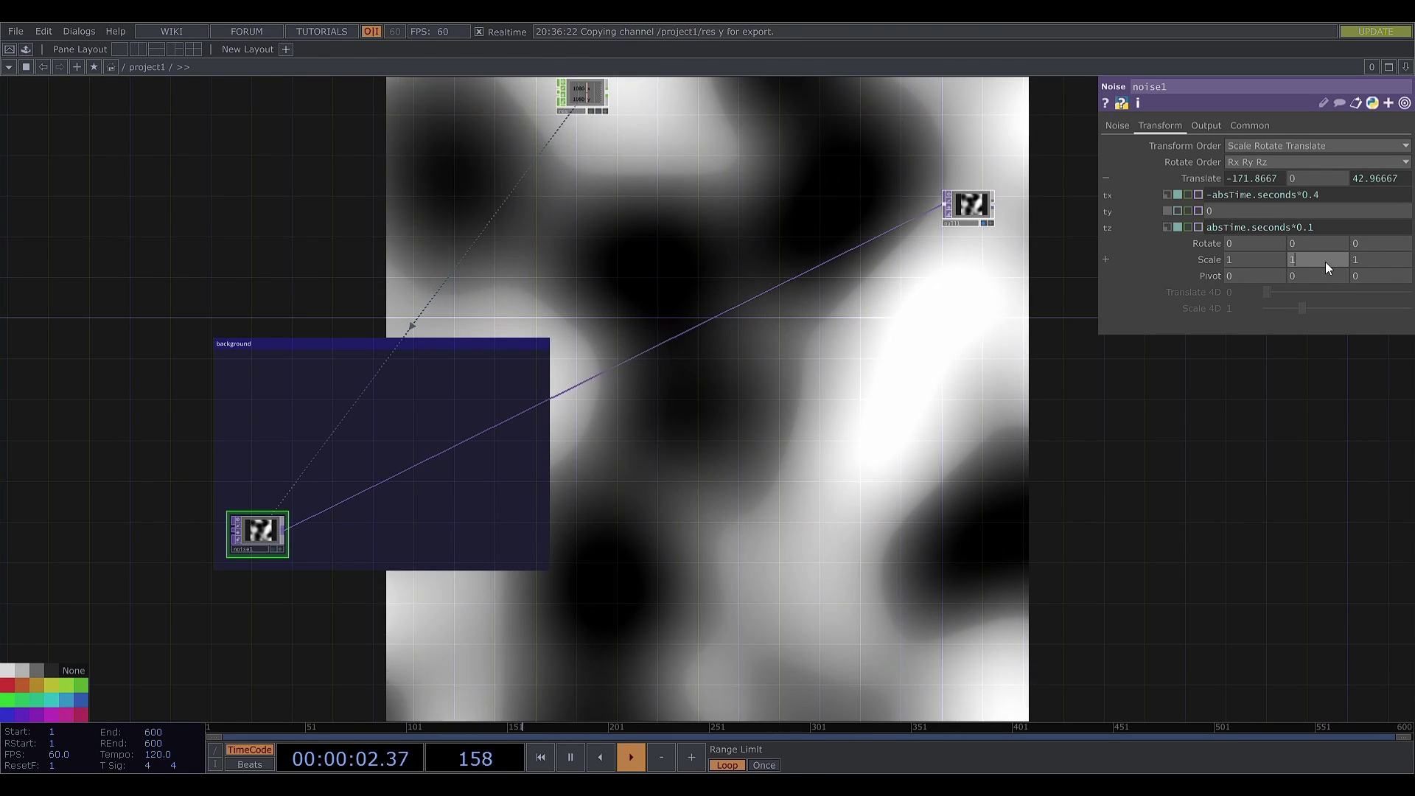
Set the Noise TOP's Y scale to 0 to stretch the pattern into vertical bands
click(1325, 263)
text(0)
key(Return)
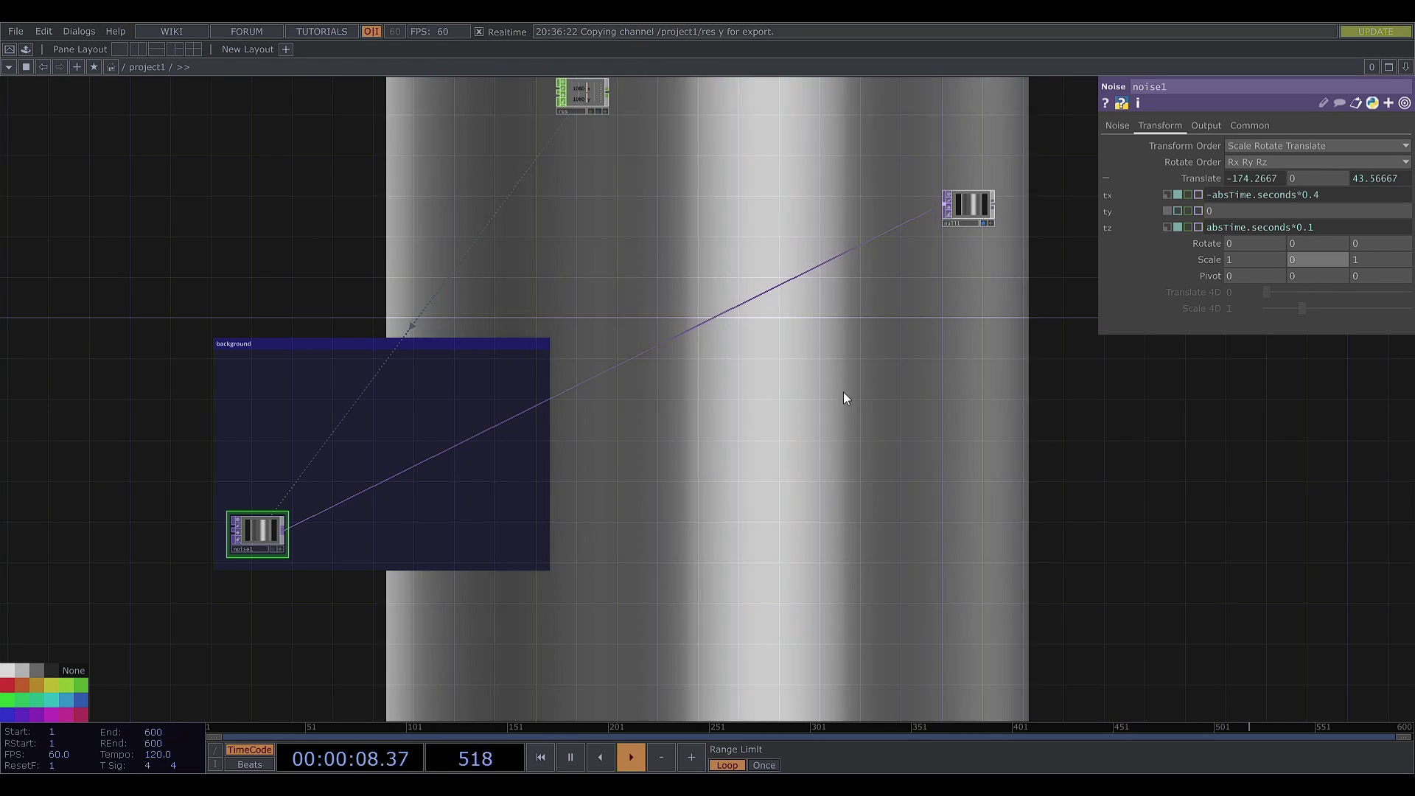
Insert a Limit TOP between the Noise TOP and the Null and set its Quantize Position to Round
drag(721, 483, 669, 521)
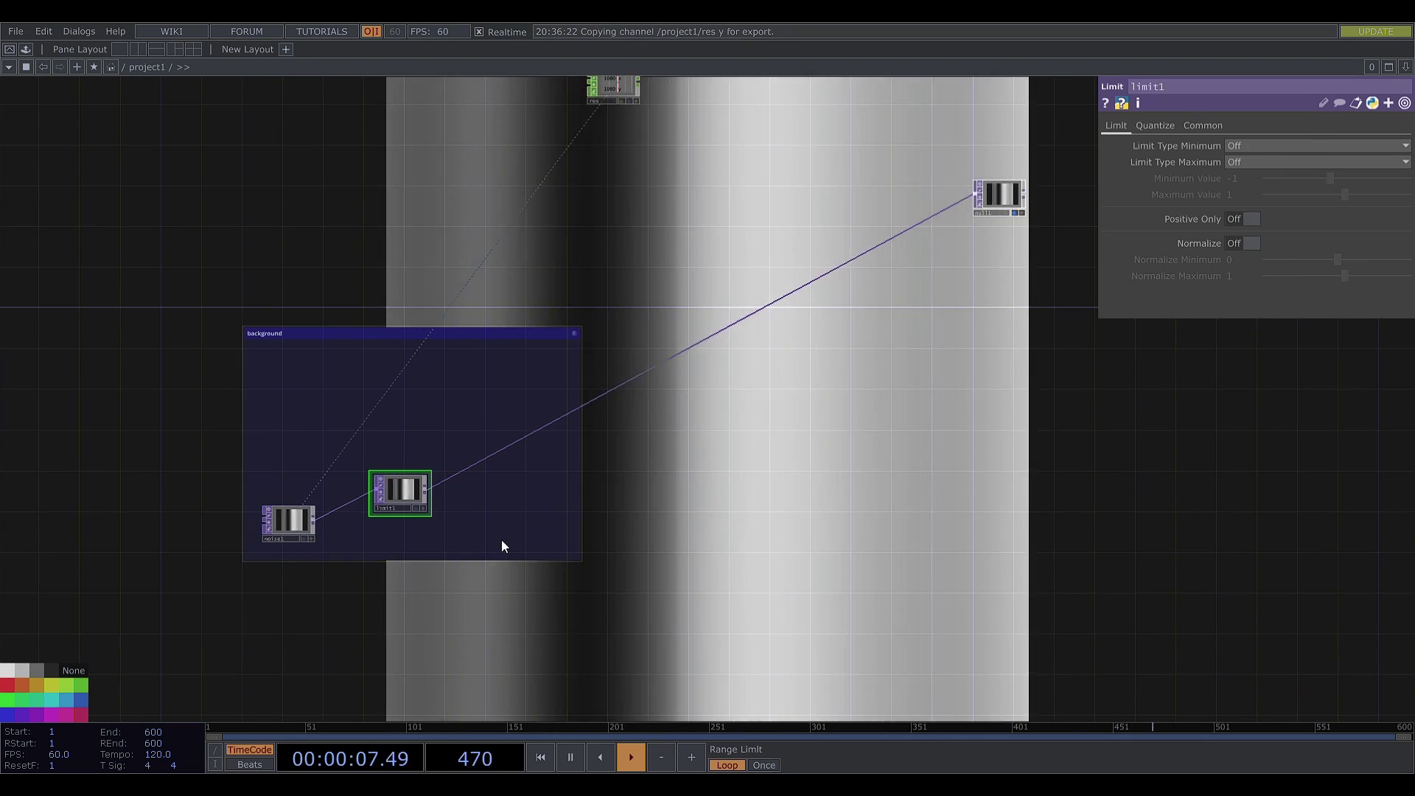
drag(417, 485, 377, 511)
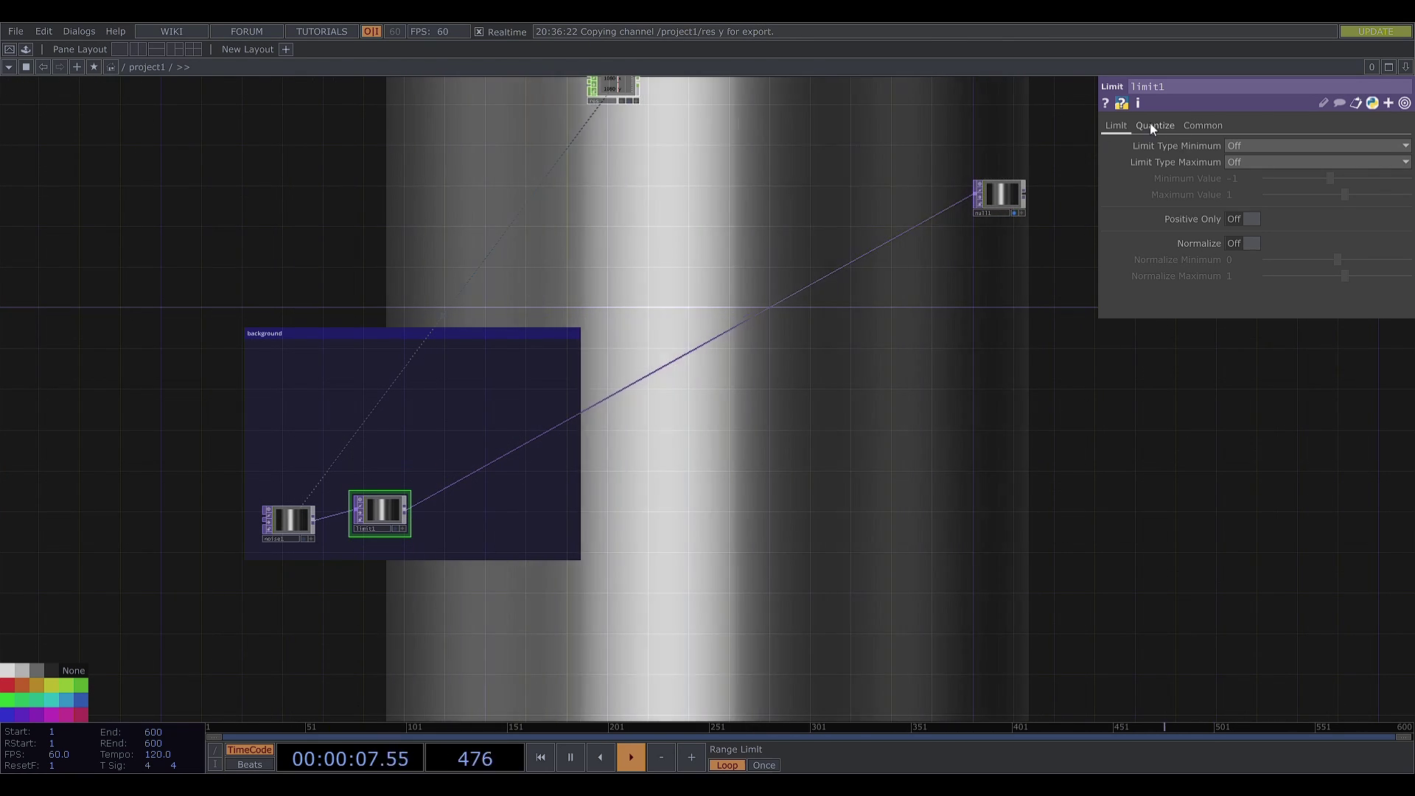
click(1153, 125)
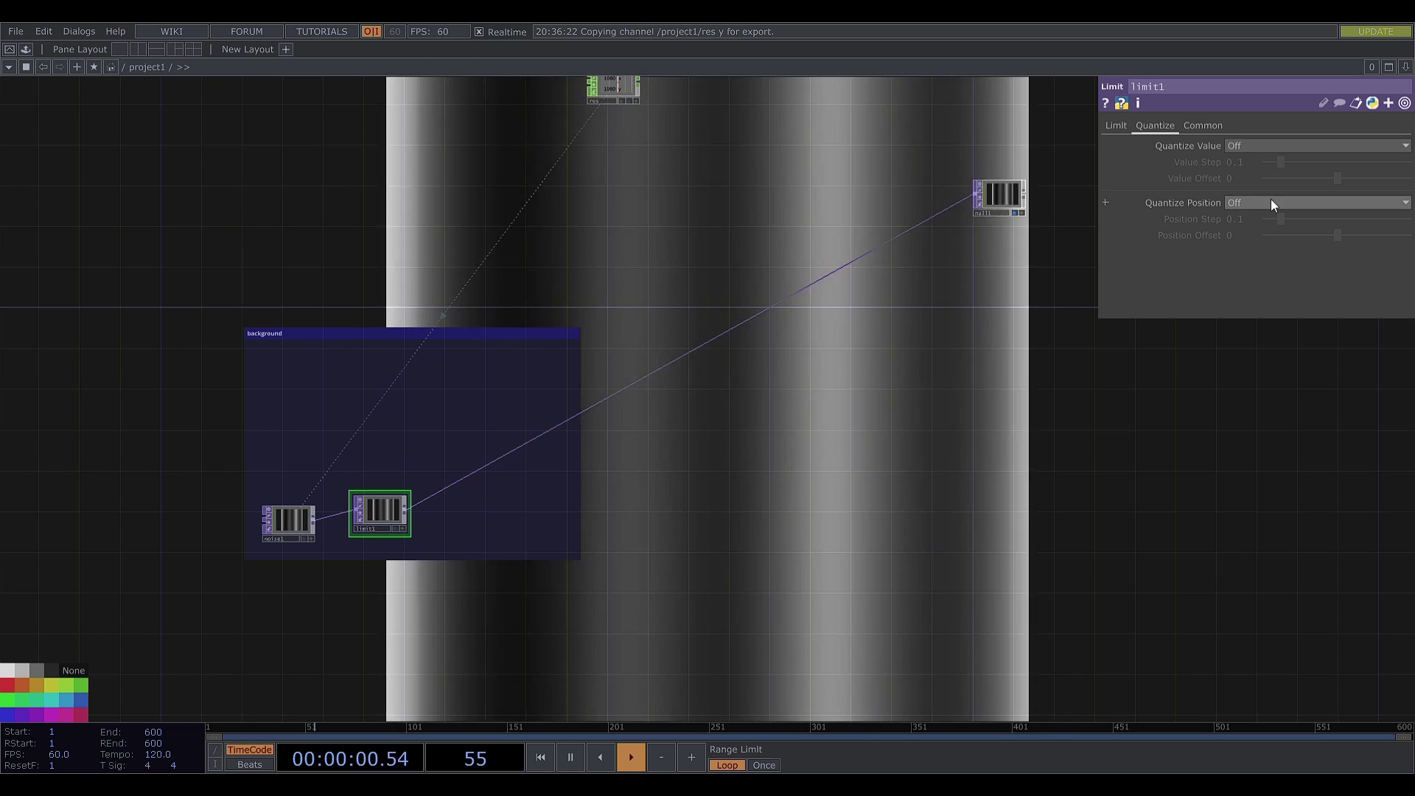
click(1270, 198)
click(1254, 229)
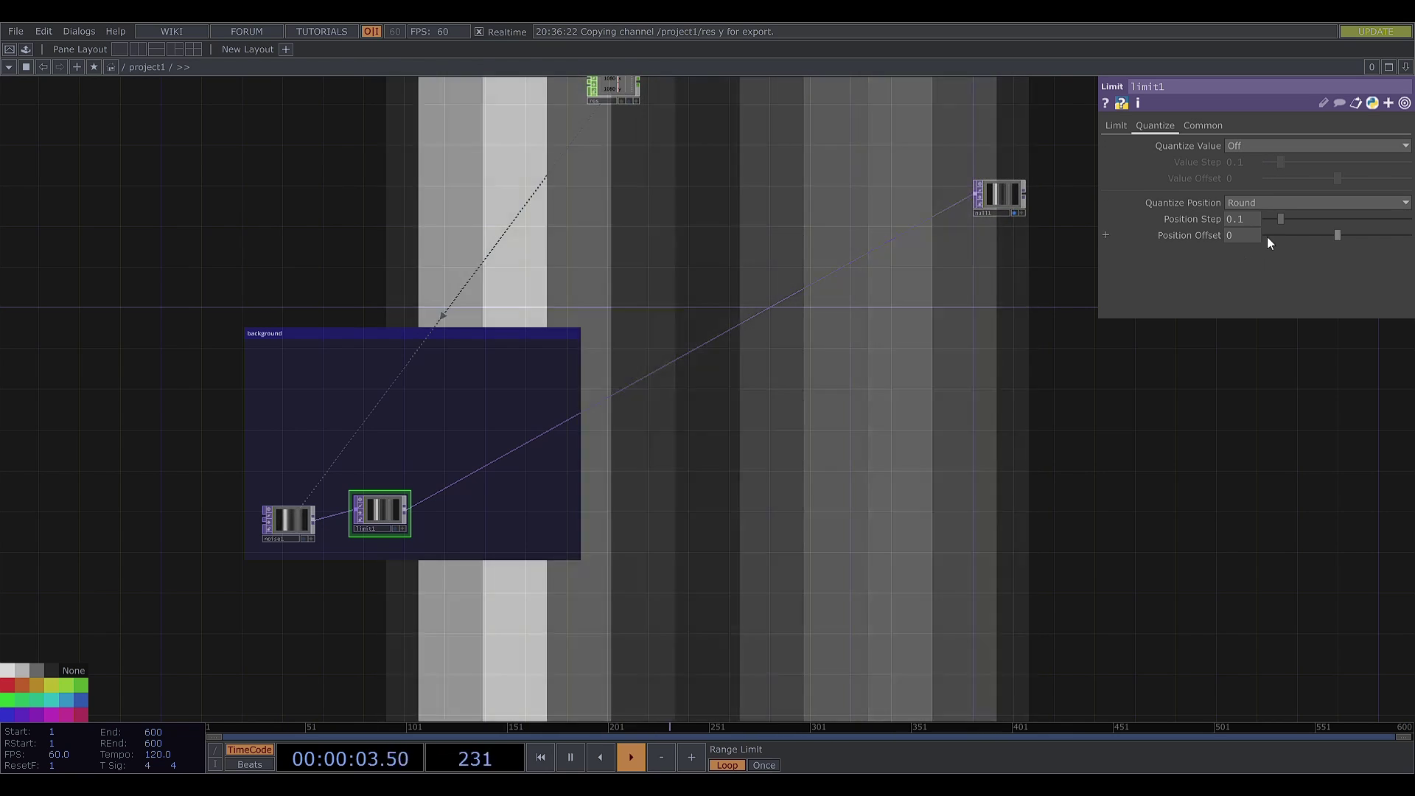
Set the Limit TOP's position step to 0.66, try a position offset of -0.13, and reset the offset to its default
drag(1281, 228, 1310, 236)
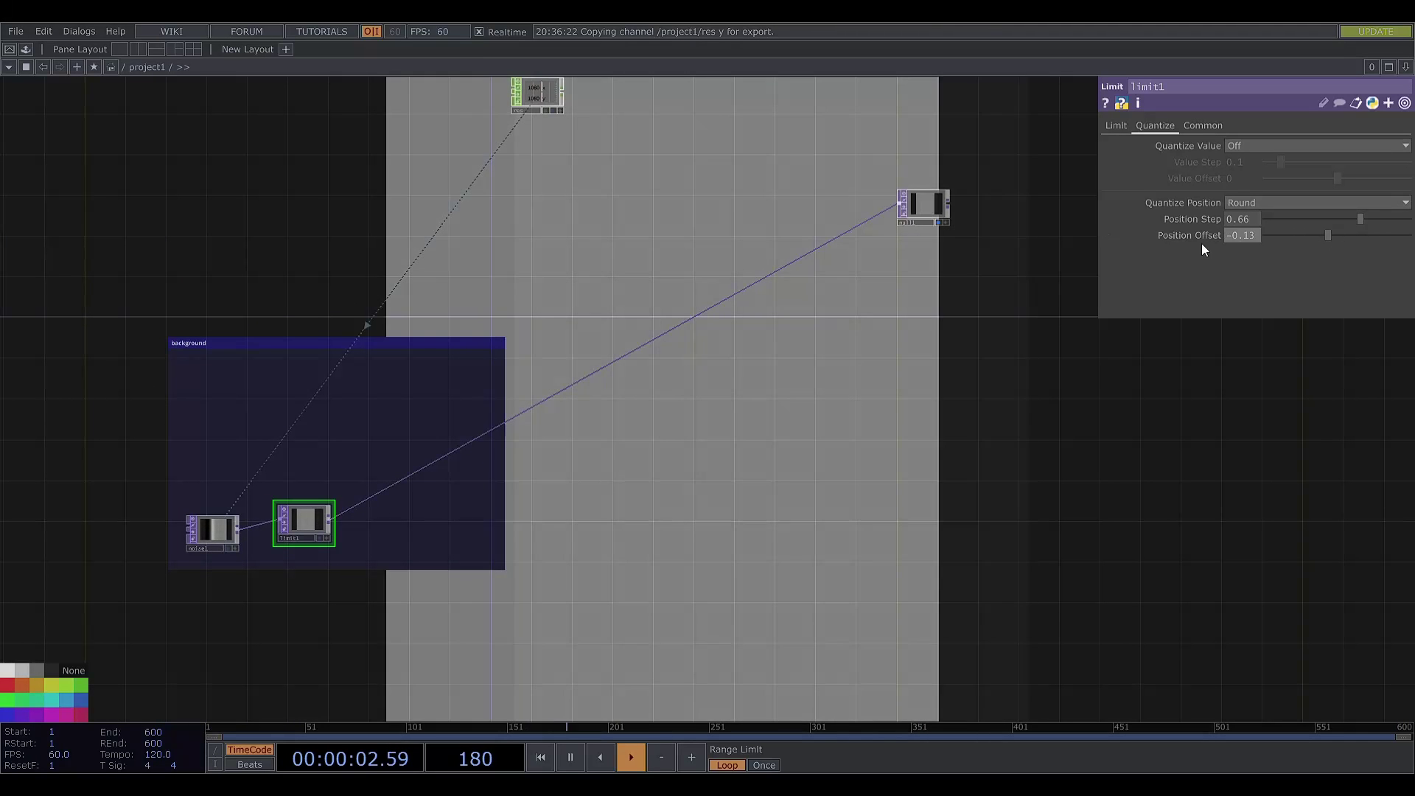
right_click(1182, 236)
click(1225, 313)
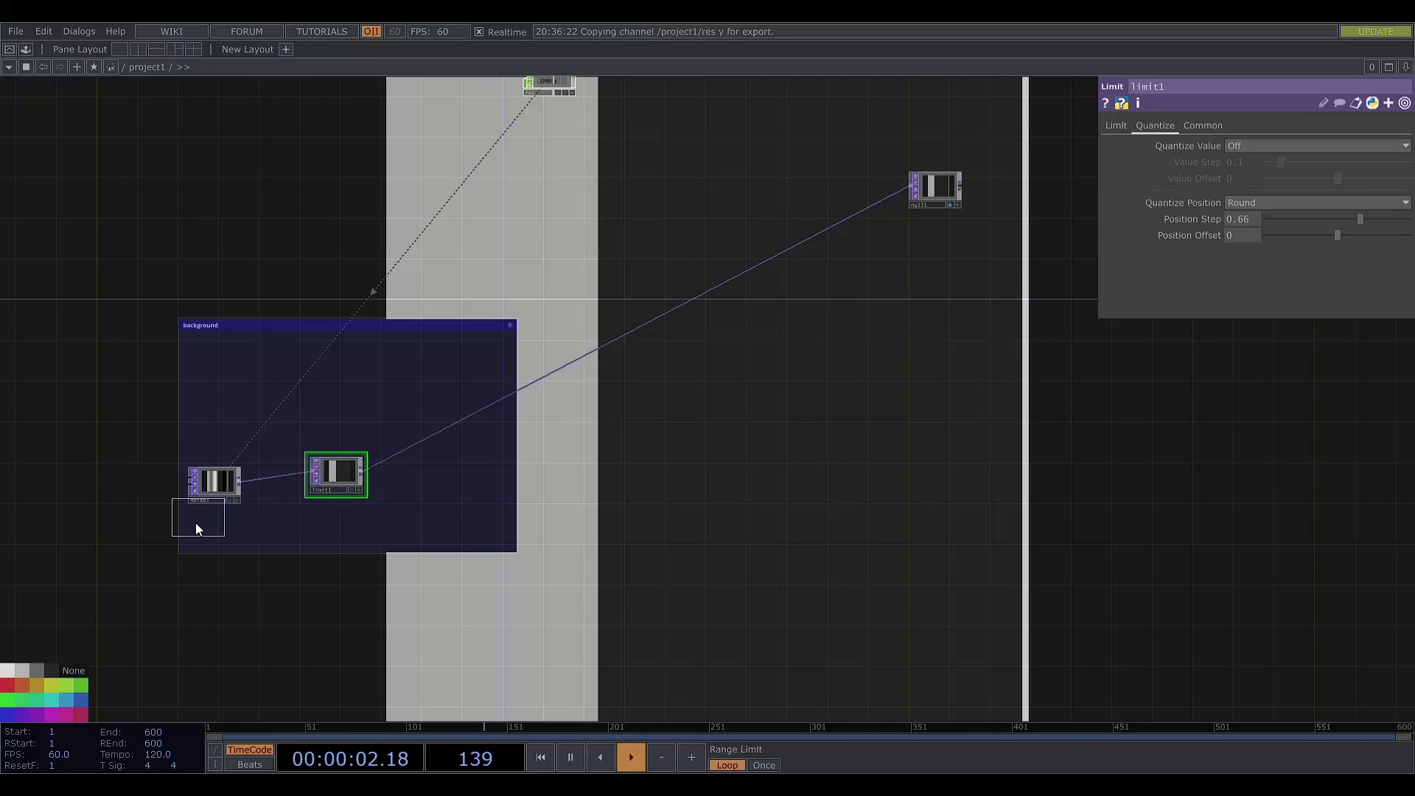
Add a Noise CHOP below the Noise TOP and set its channel start and end to 0 frames
click(206, 531)
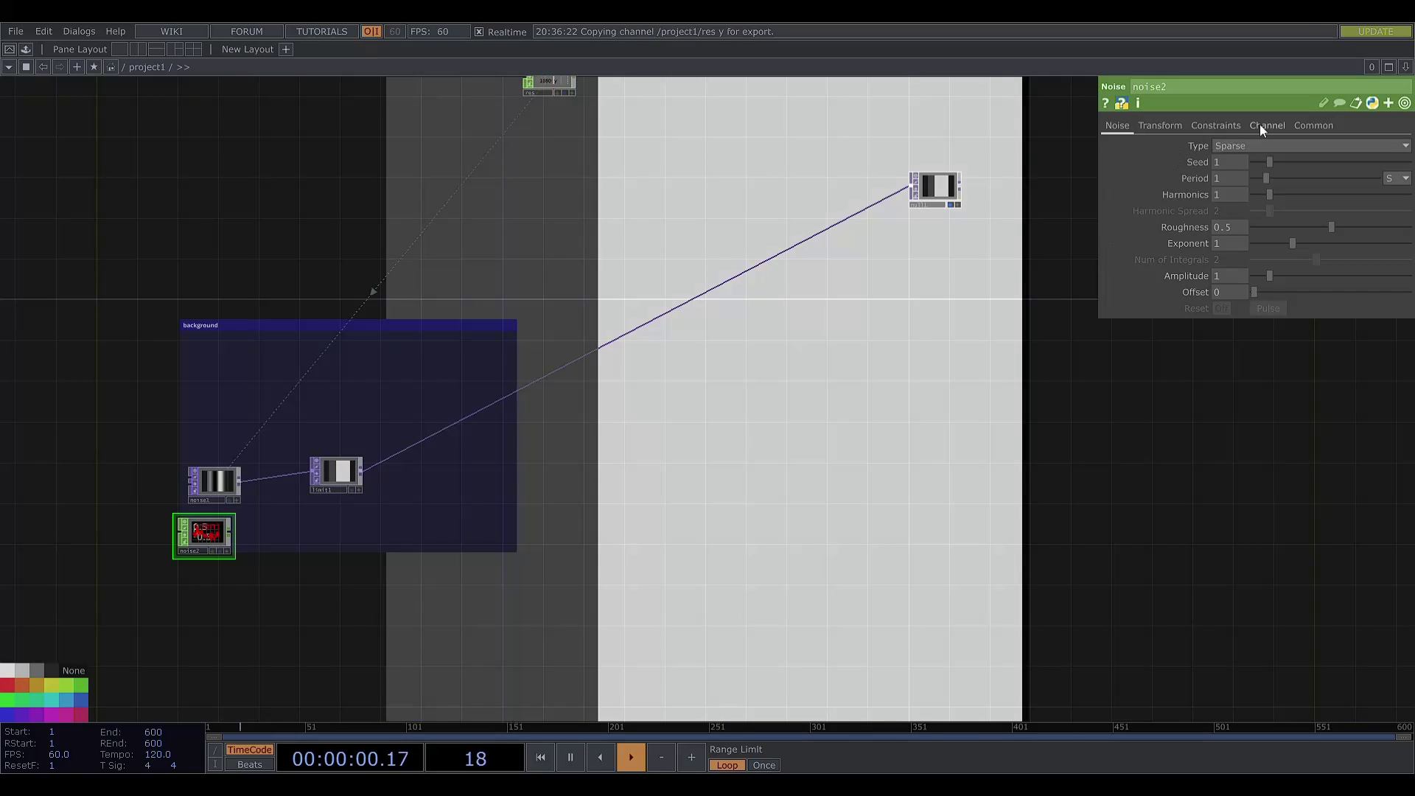
click(1261, 127)
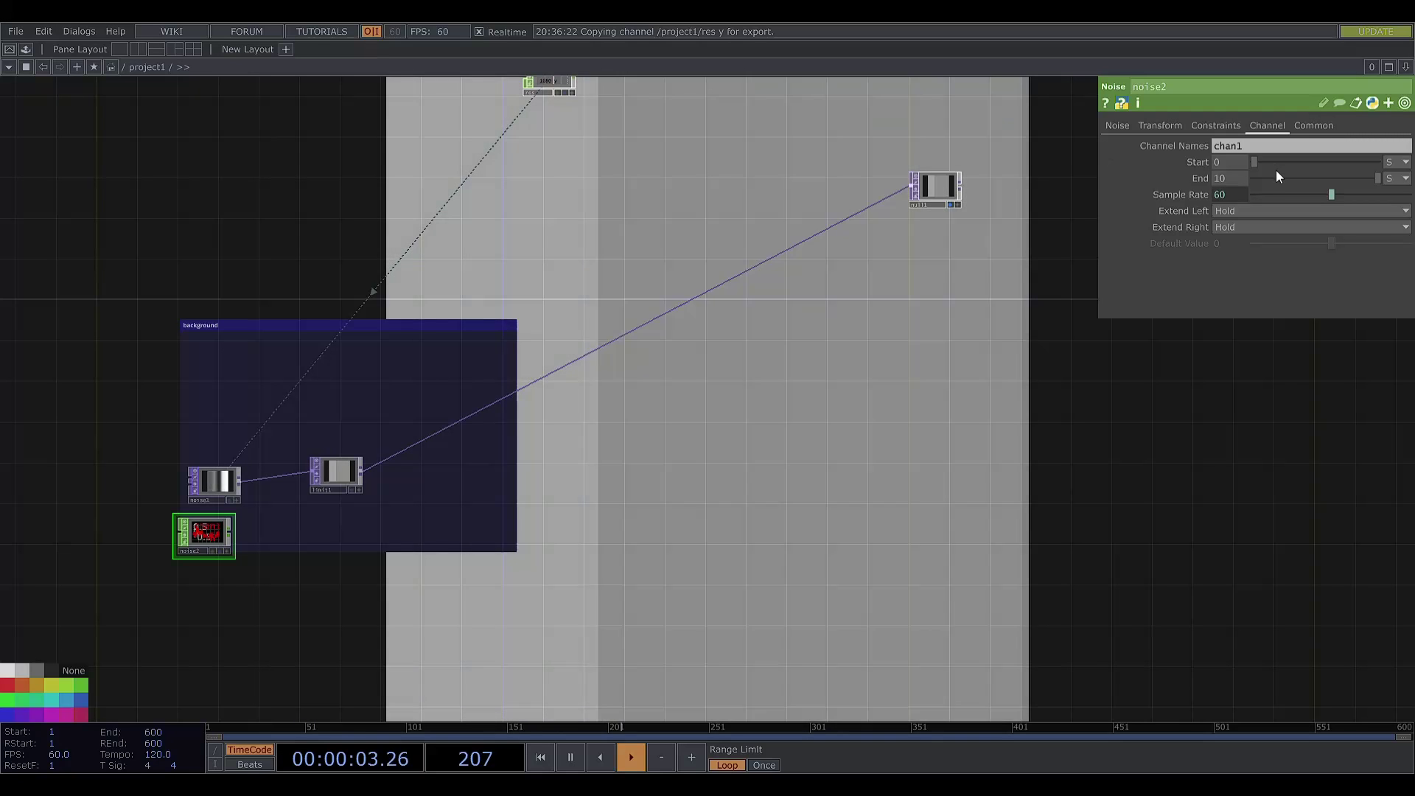
drag(1275, 176, 1251, 178)
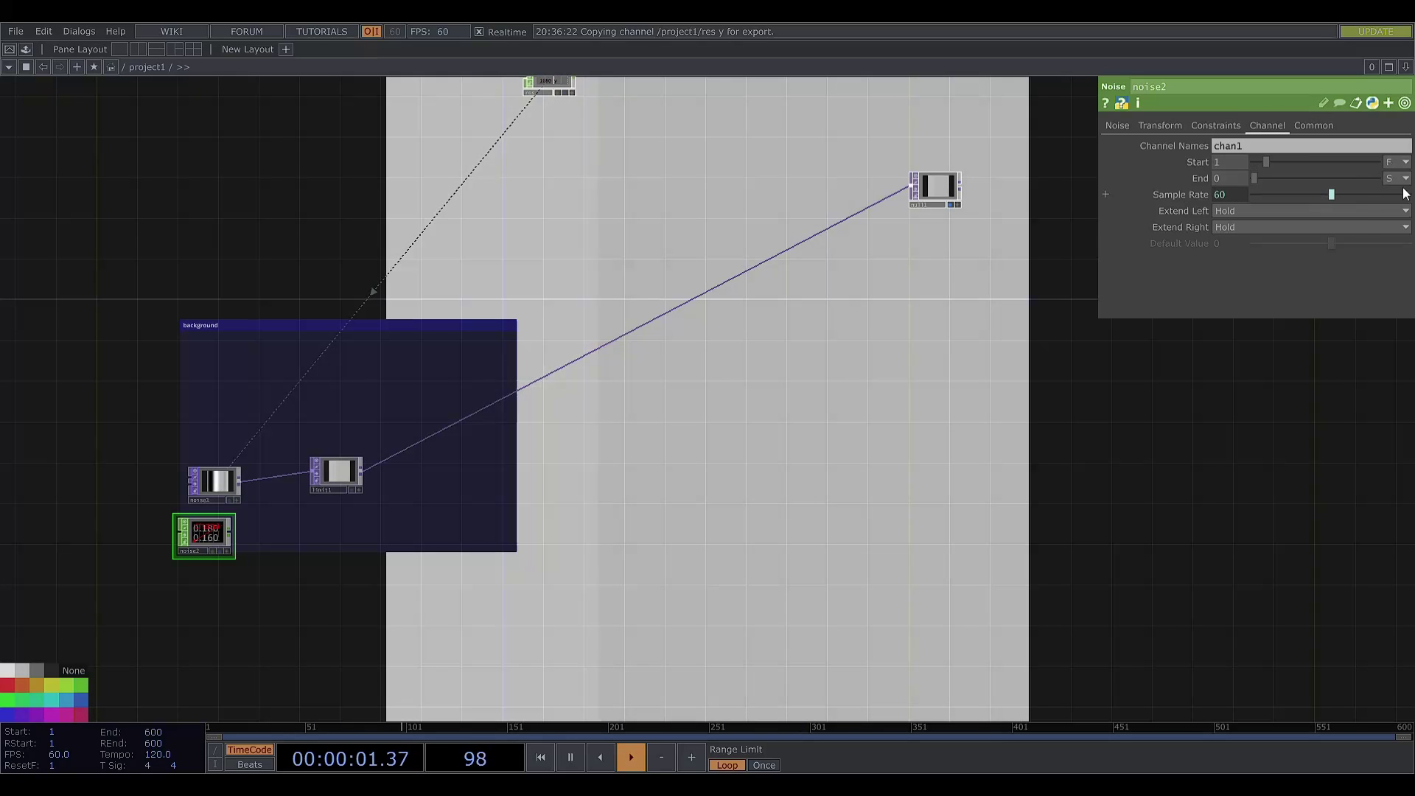
click(1398, 178)
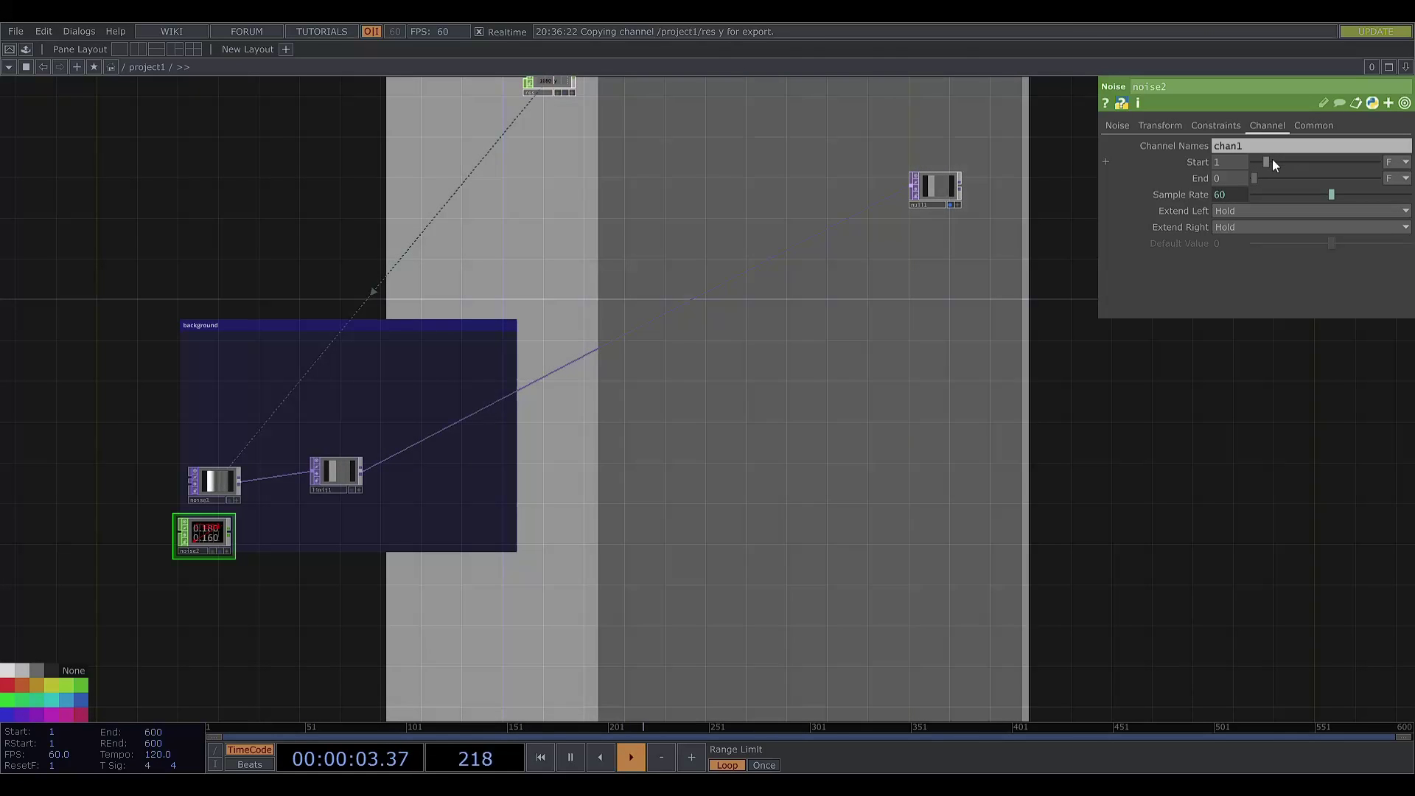
drag(1269, 161, 1243, 170)
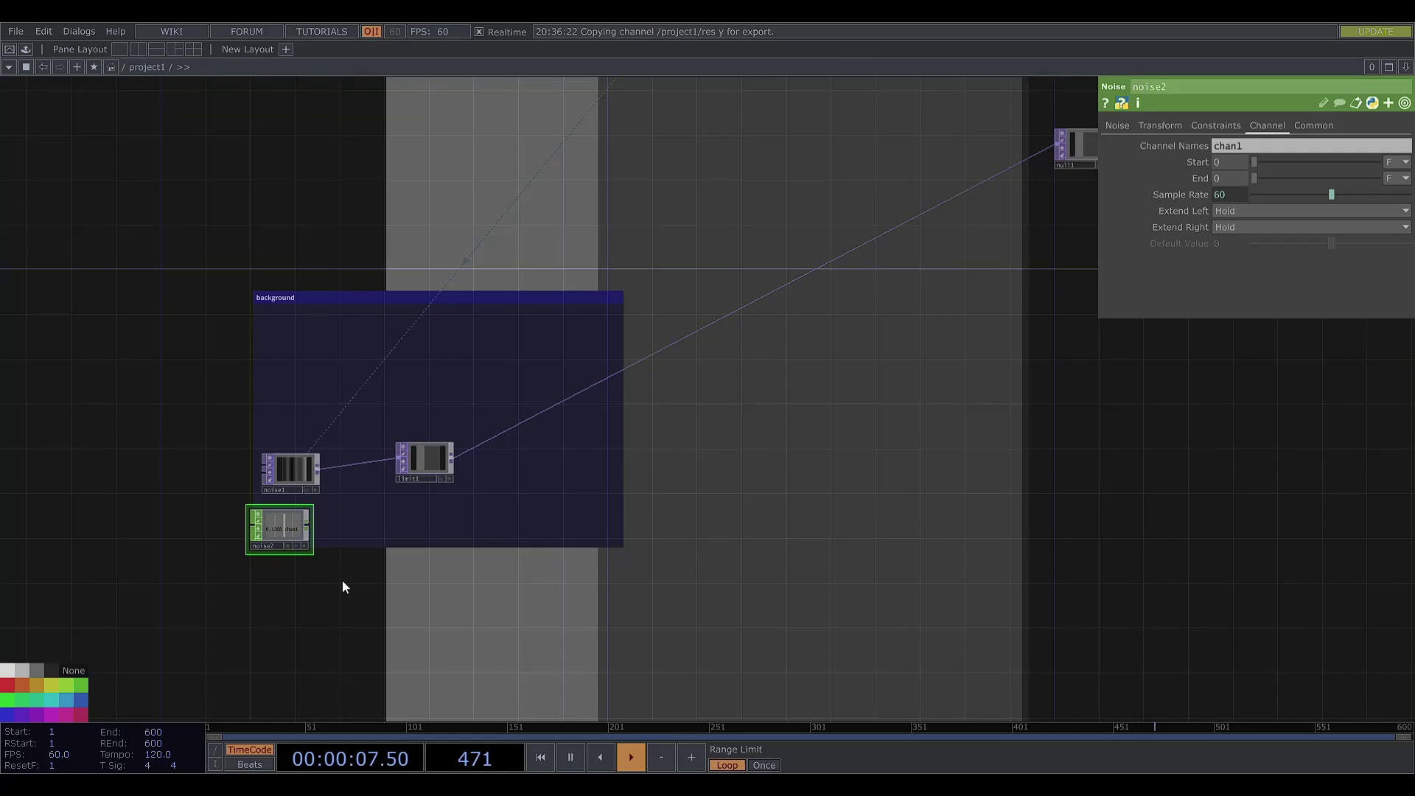
scroll(342, 582, up, 5)
drag(338, 584, 401, 631)
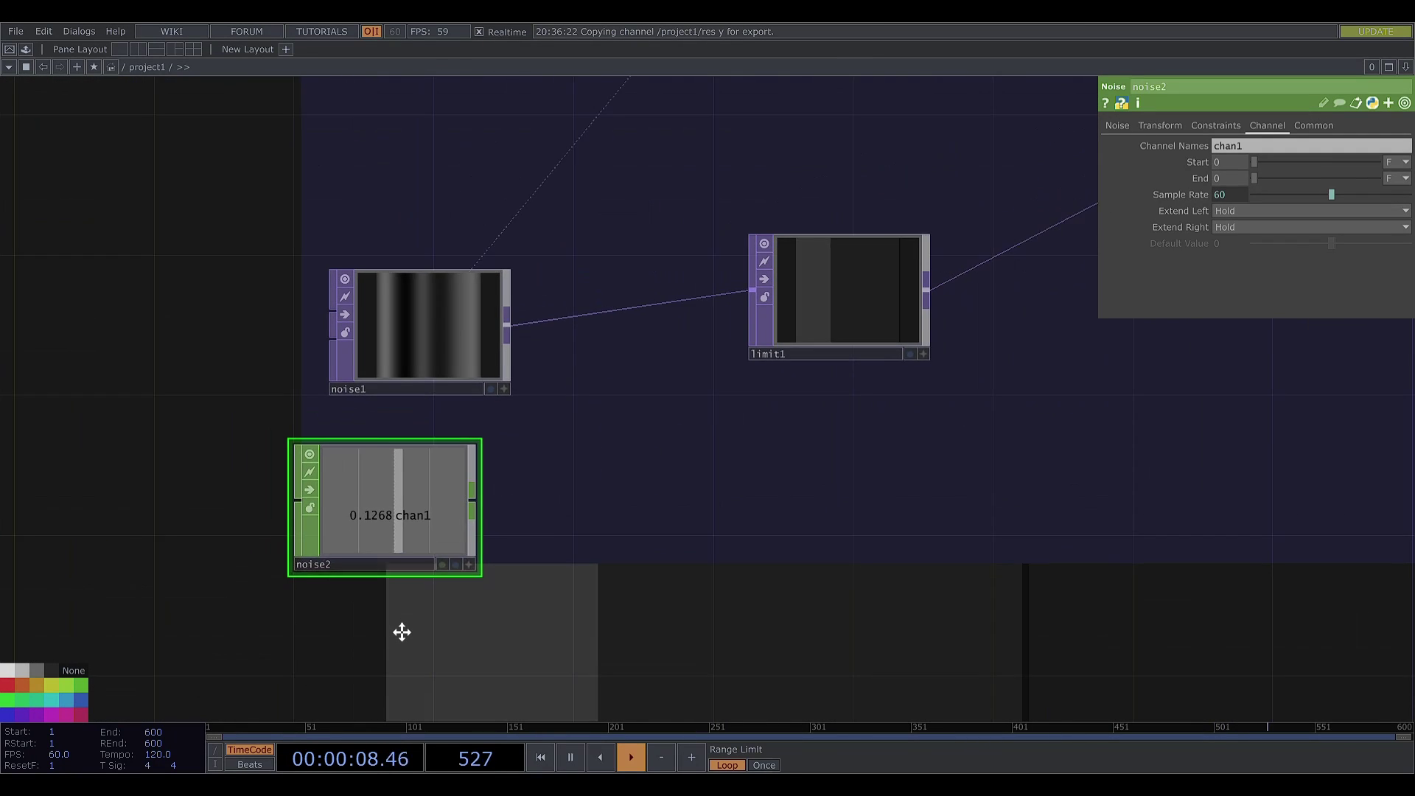
Set the Noise CHOP's Z translate expression to absTime.seconds*2
click(1177, 126)
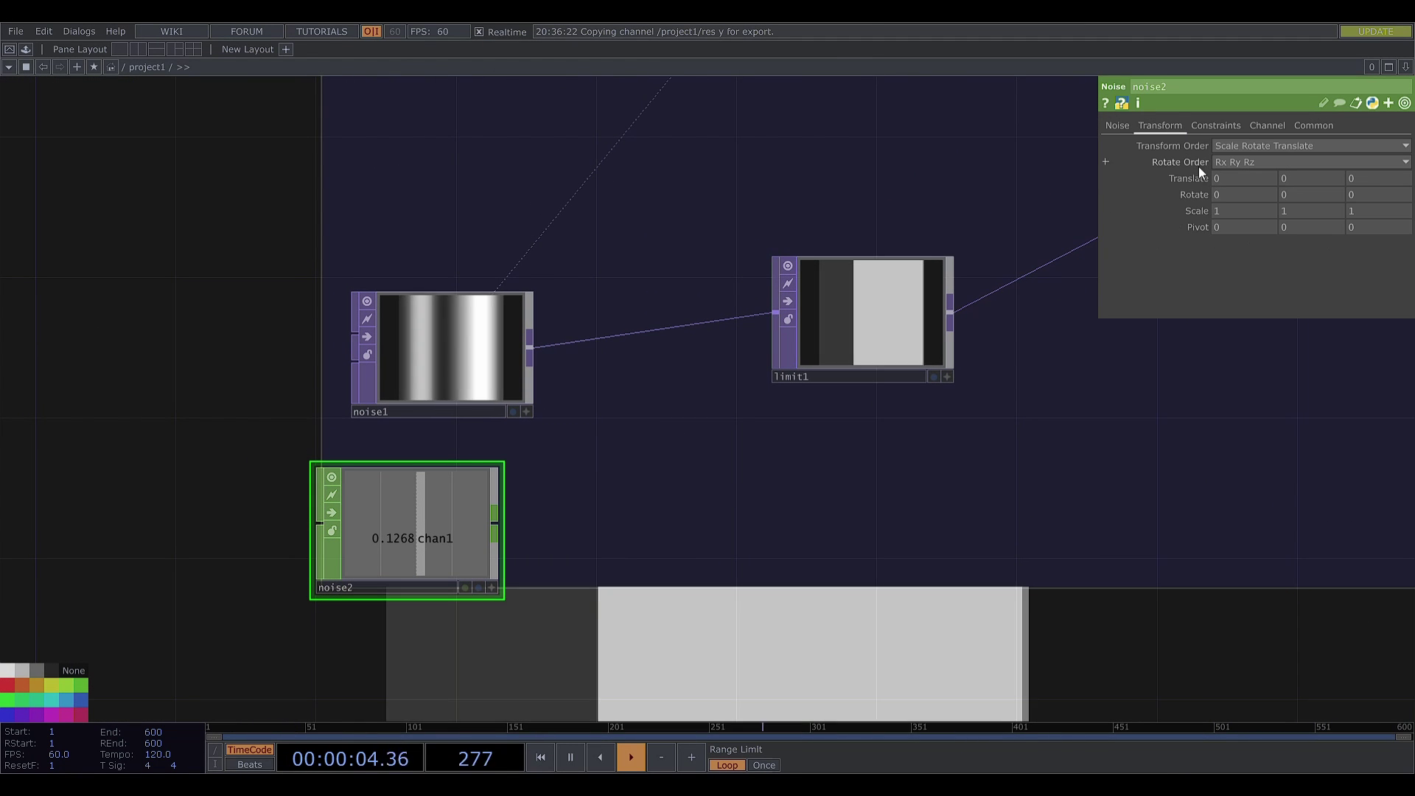
click(1236, 226)
text(absTime.seconds*2)
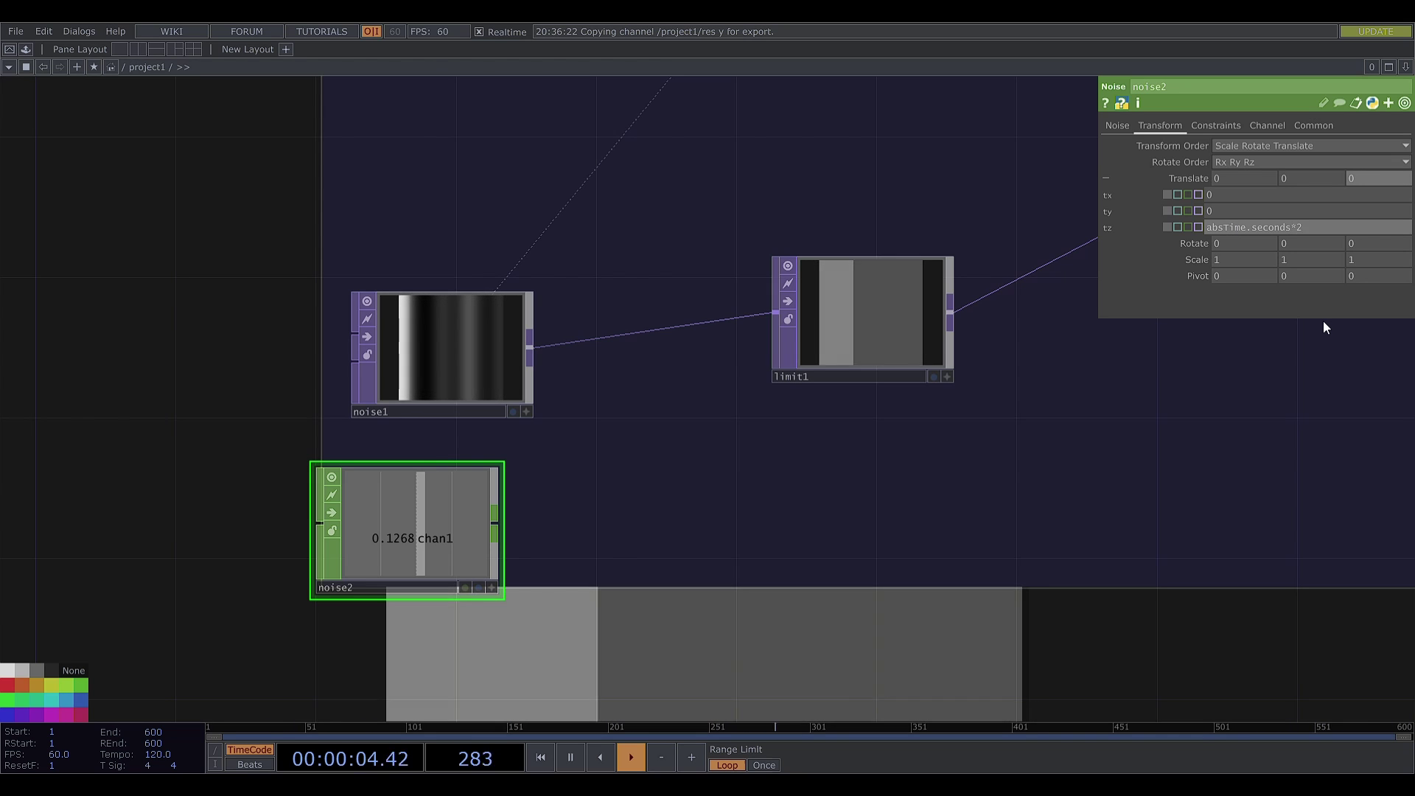
key(Return)
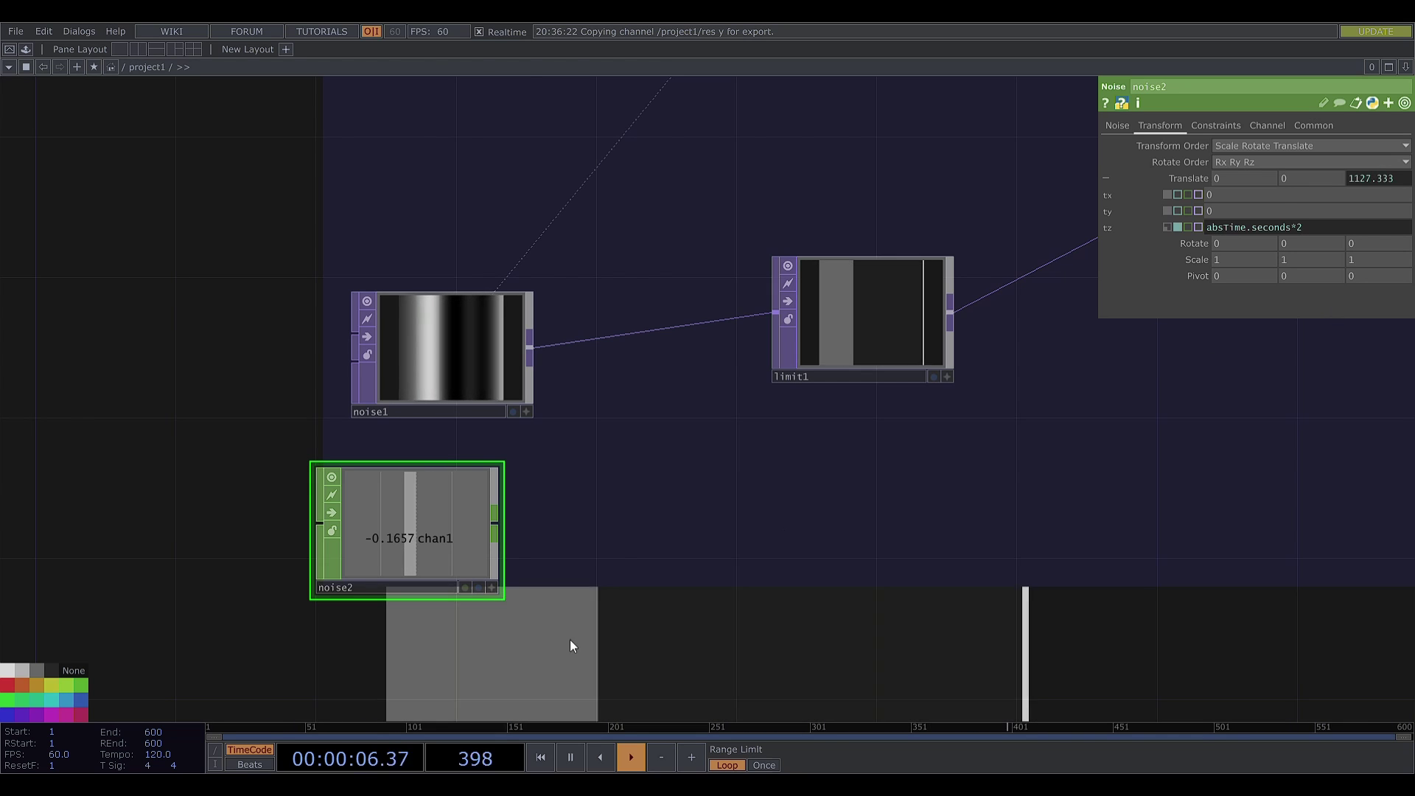
drag(572, 638, 420, 647)
click(1106, 178)
Set the Noise CHOP's seed to 2.81 and its period to 0.4
click(1119, 127)
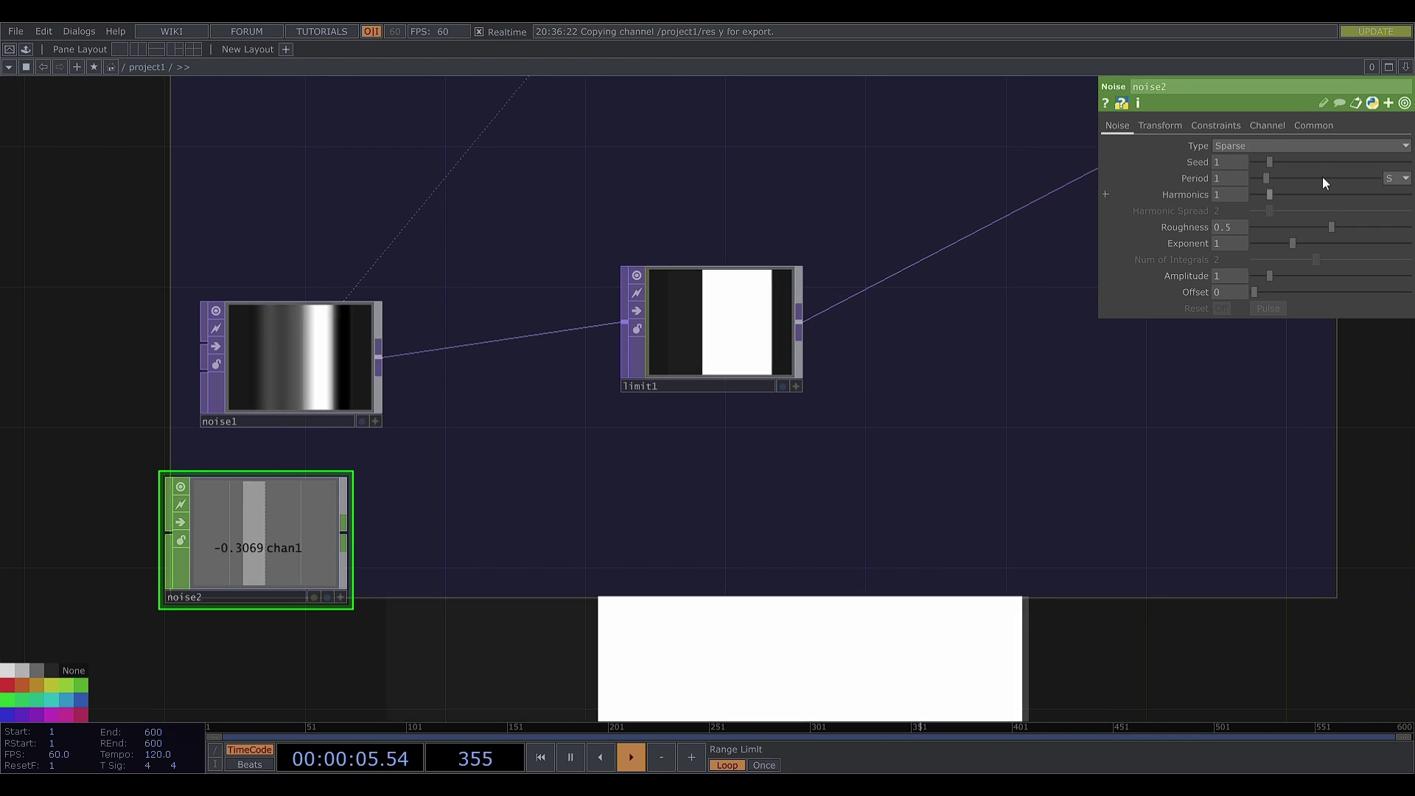
click(1235, 179)
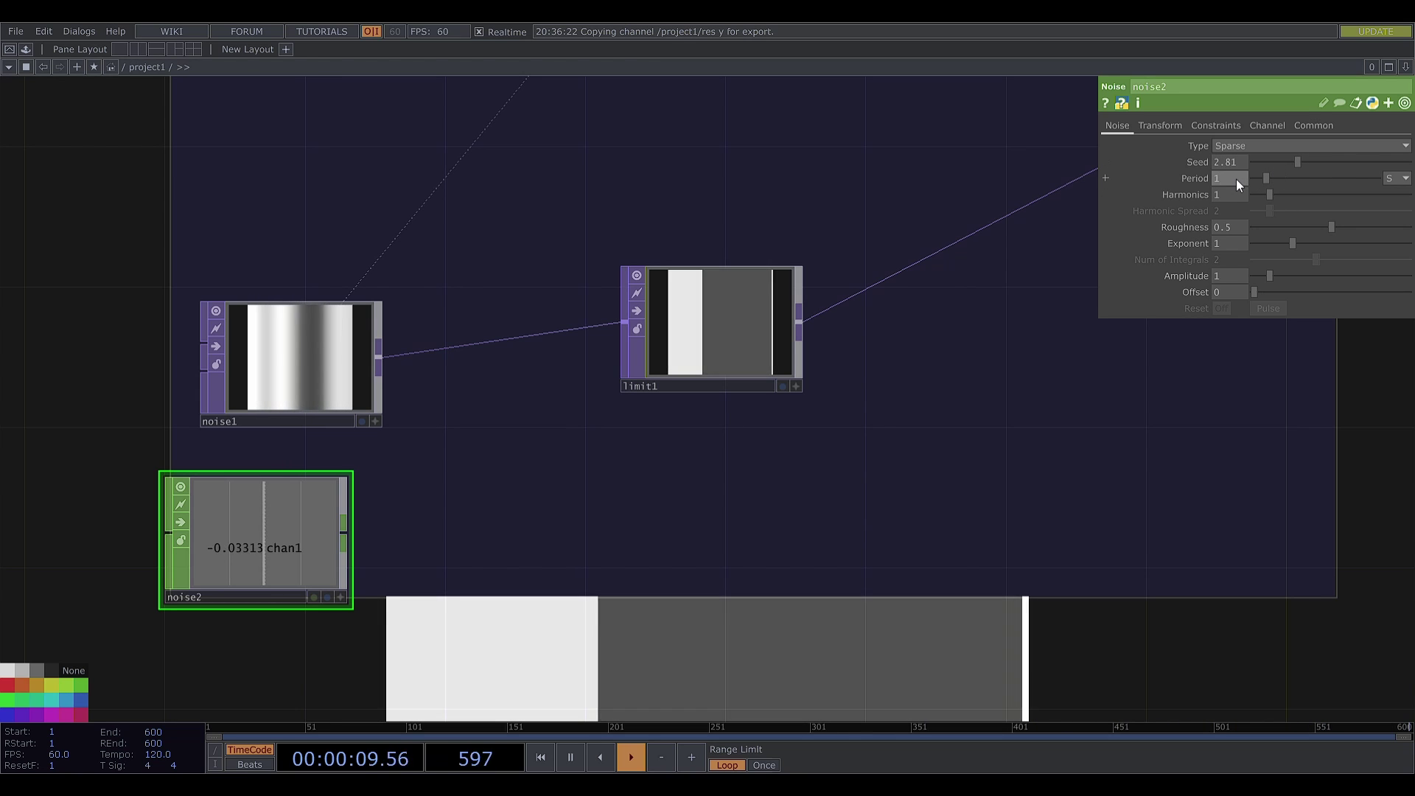
text(0.4)
key(Return)
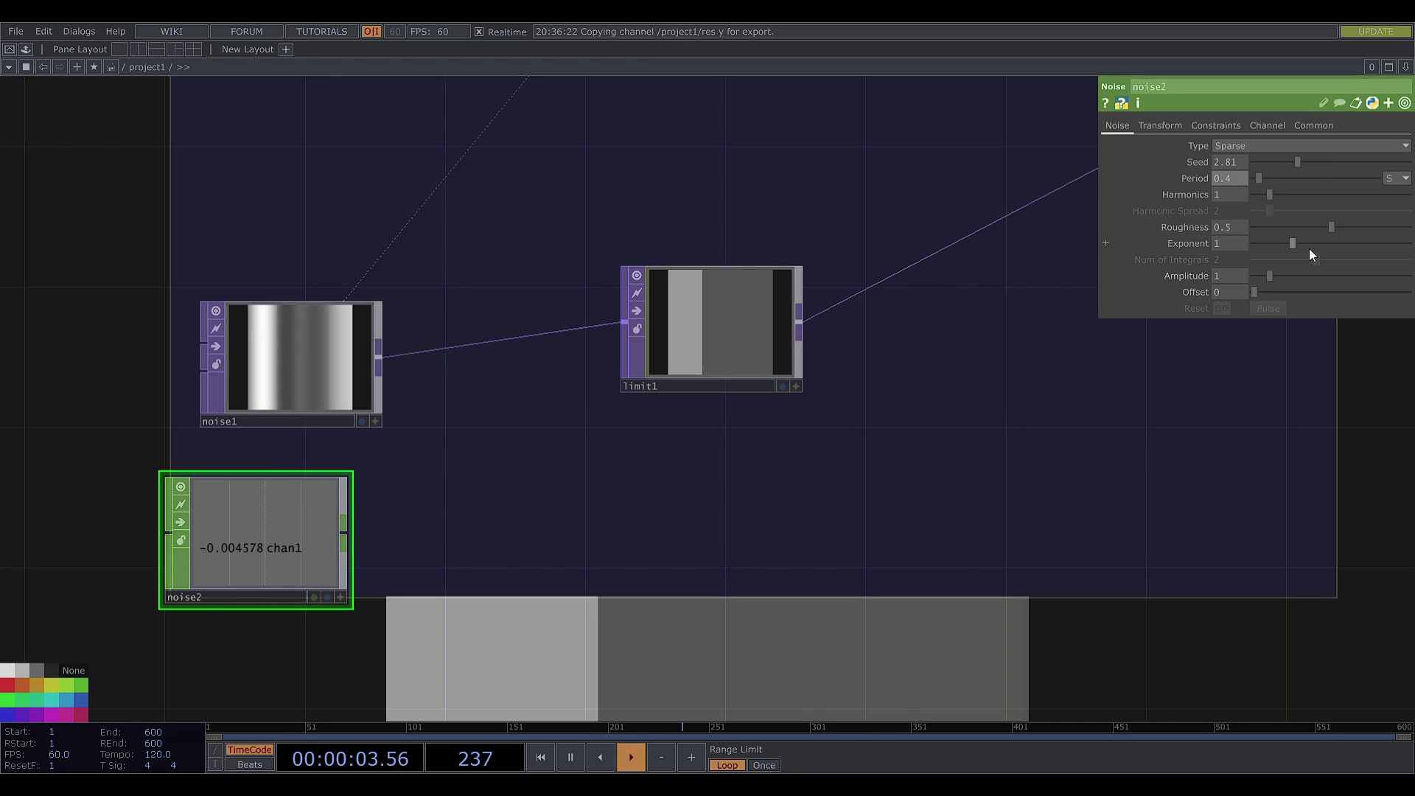
Add a Limit CHOP after the Noise CHOP and set its Quantize Value to Round
right_click(348, 533)
click(409, 379)
click(540, 534)
drag(565, 660, 402, 656)
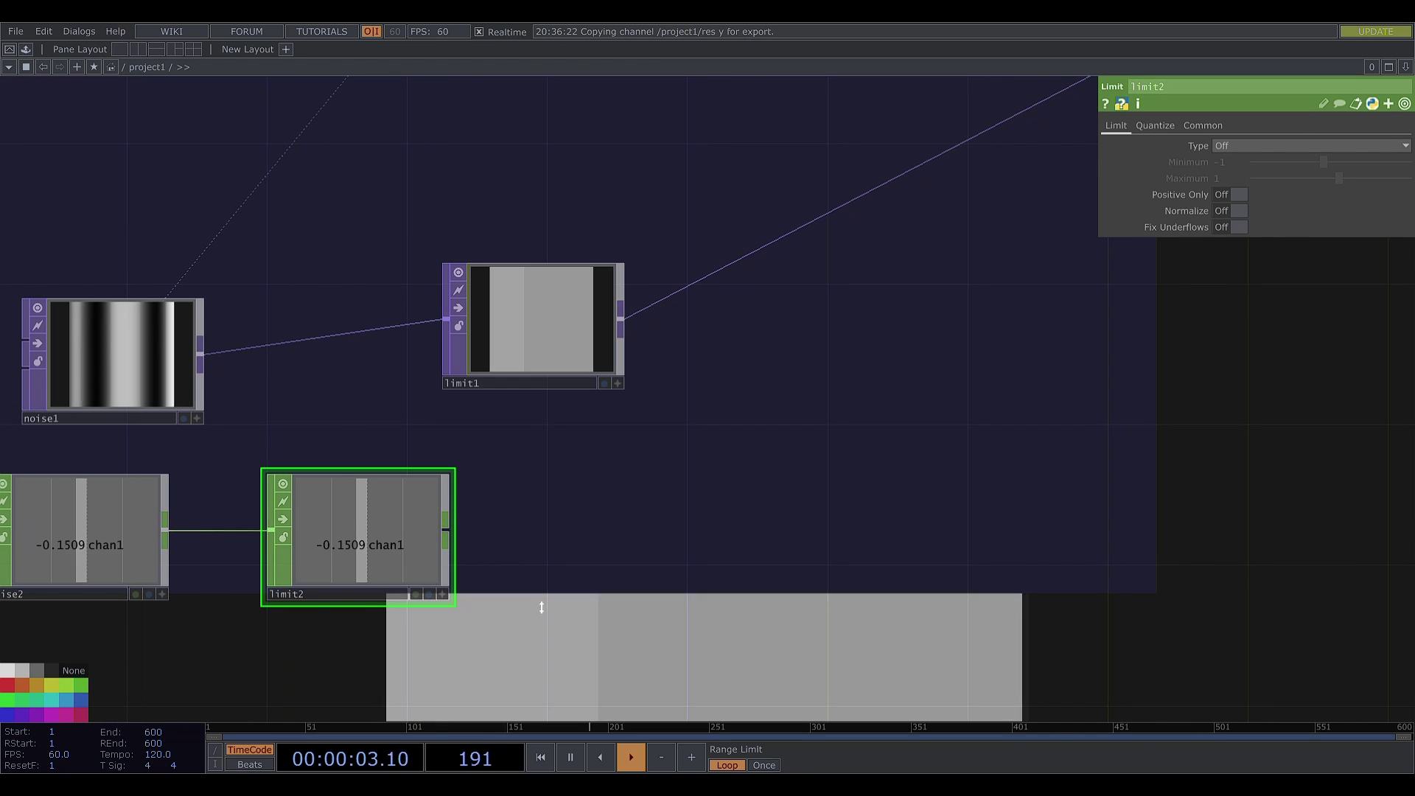
click(1154, 126)
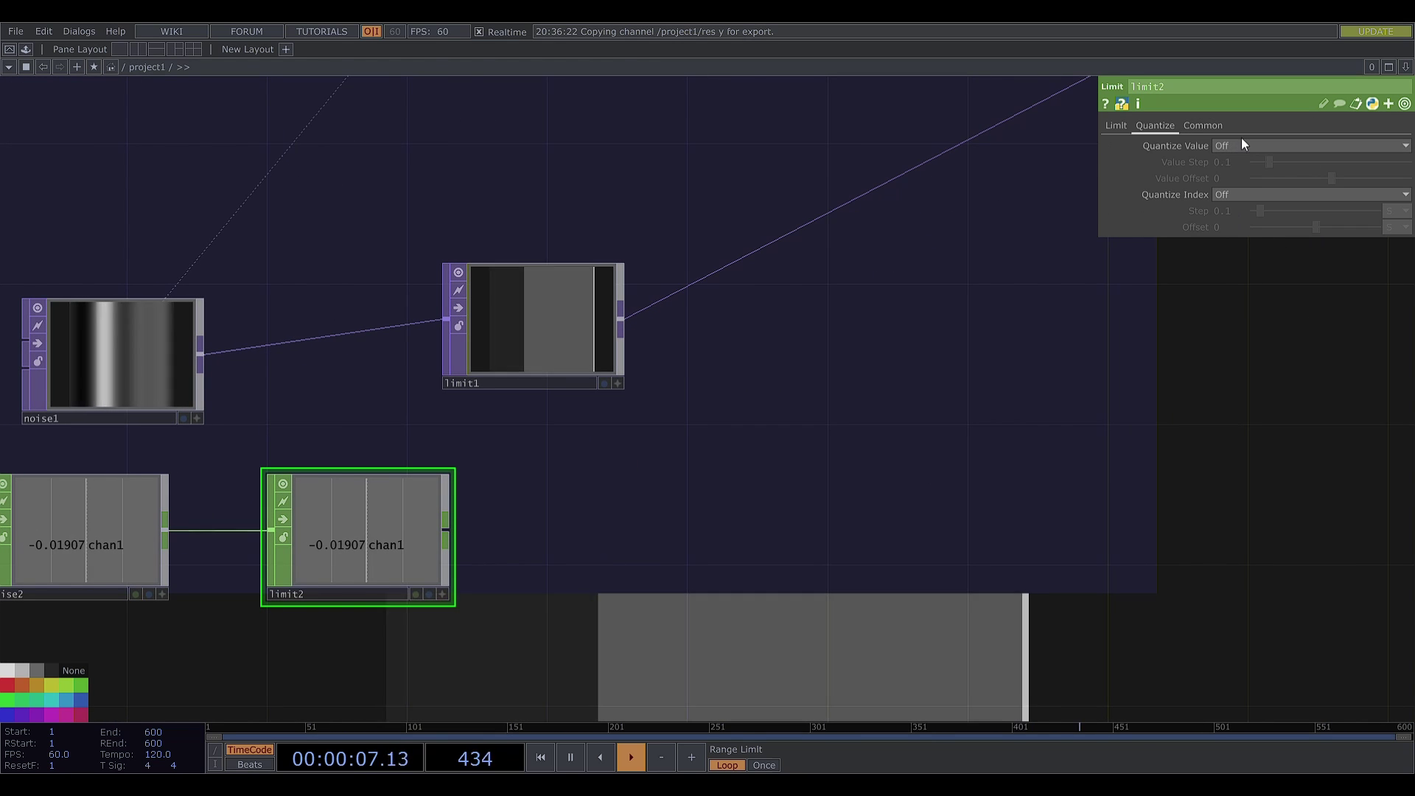
click(1247, 145)
click(1235, 208)
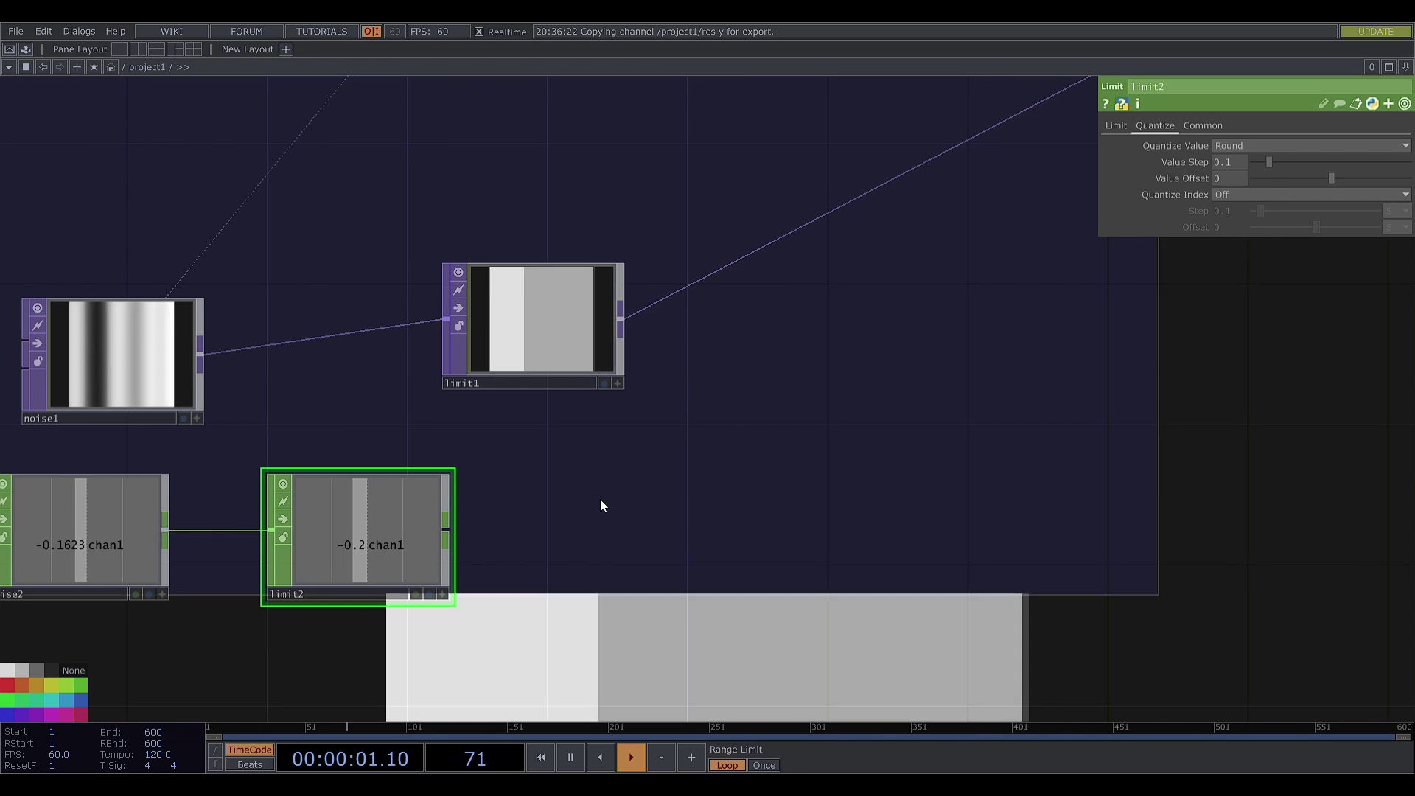
Add a Null CHOP after the Limit CHOP
middle_drag(395, 537, 497, 430)
drag(496, 430, 490, 507)
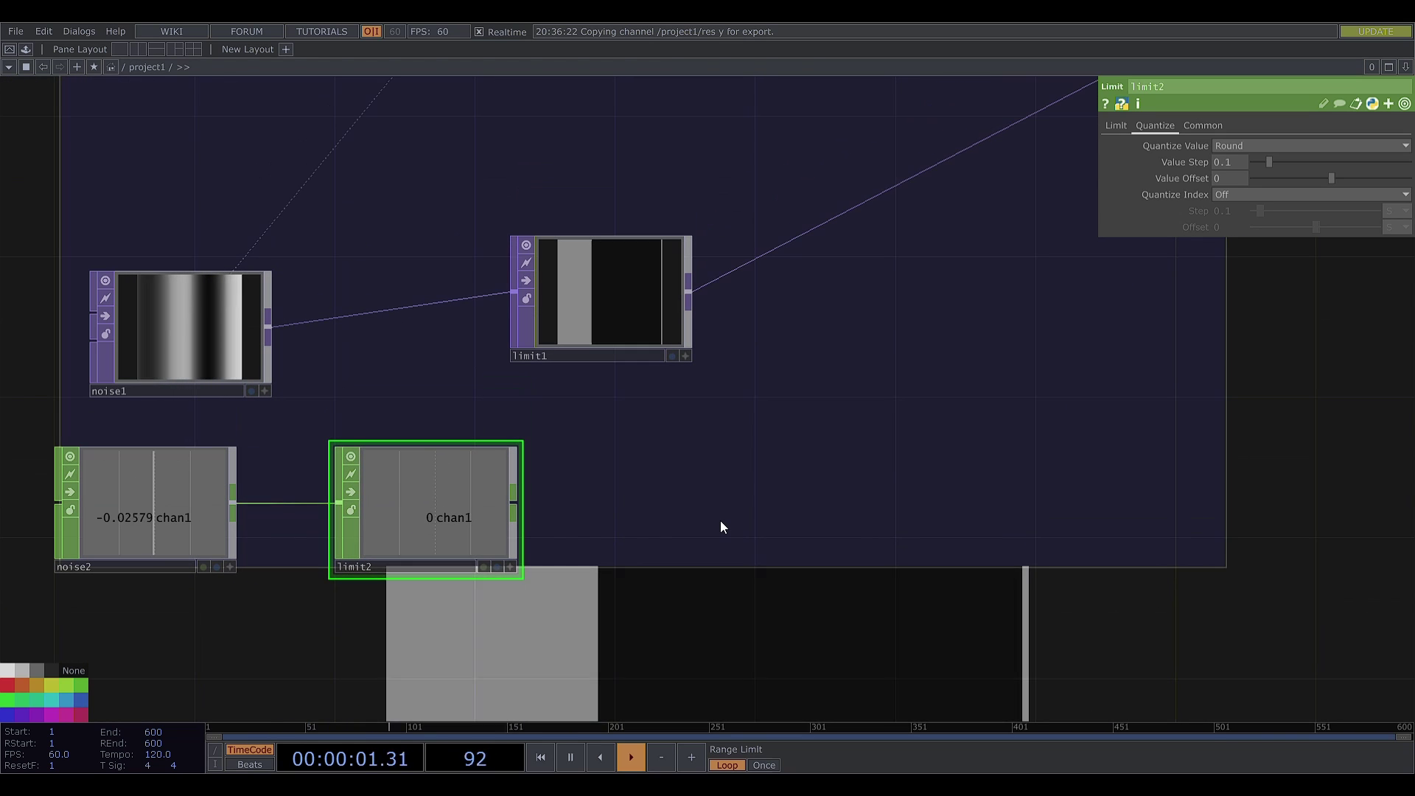
right_click(519, 497)
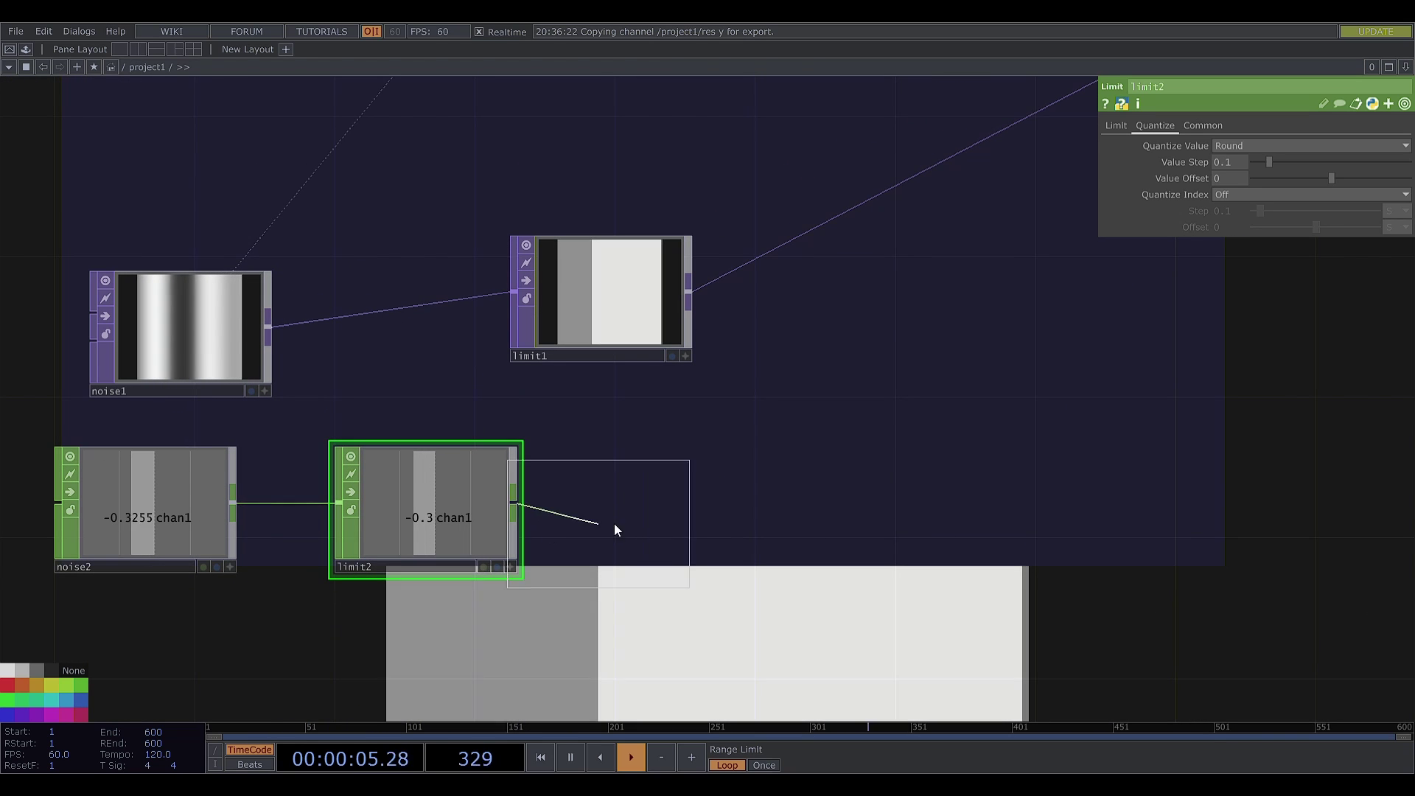
click(677, 504)
drag(877, 490, 777, 489)
scroll(778, 490, down, 1)
scroll(778, 489, down, 2)
Turn off the display of the network editor grid
right_click(649, 537)
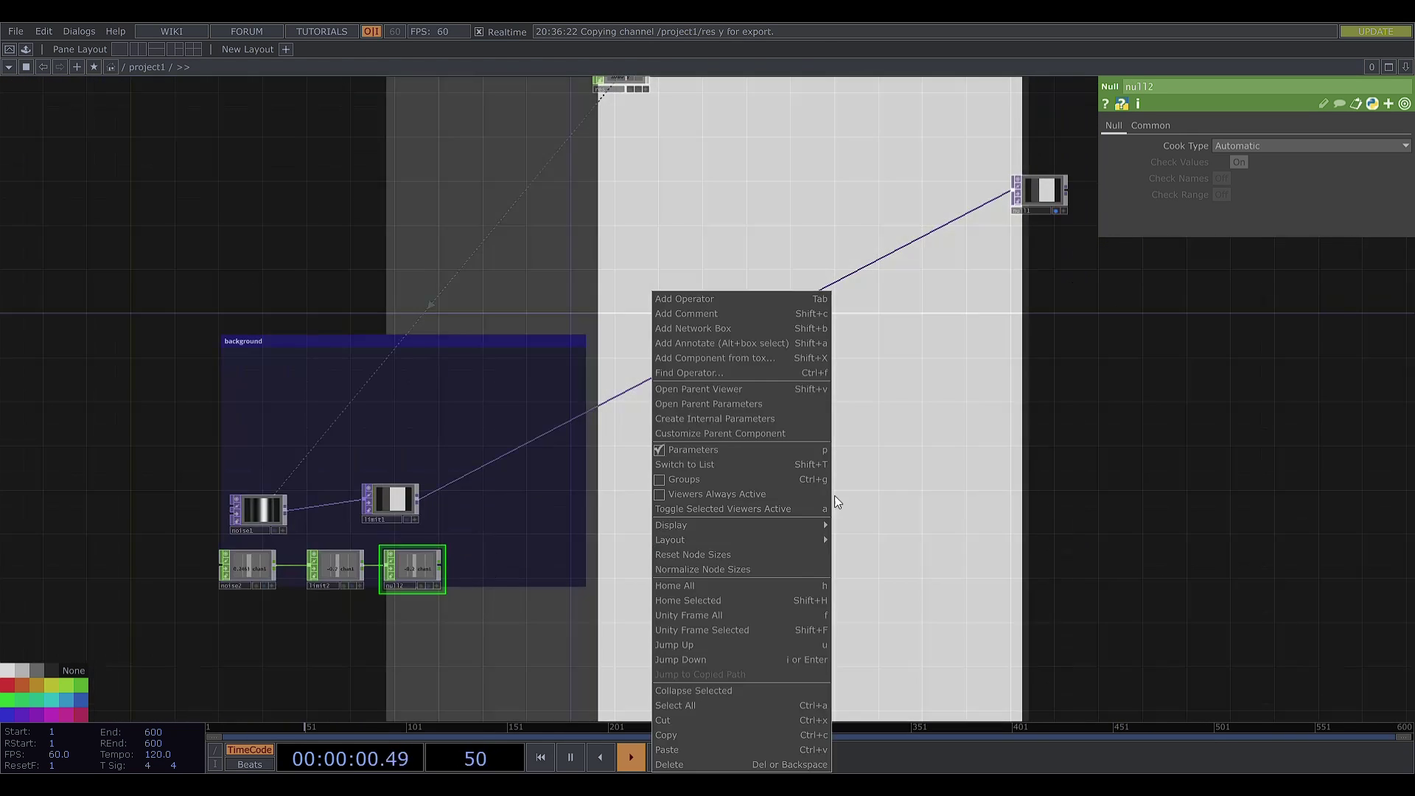
mouse_move(802, 540)
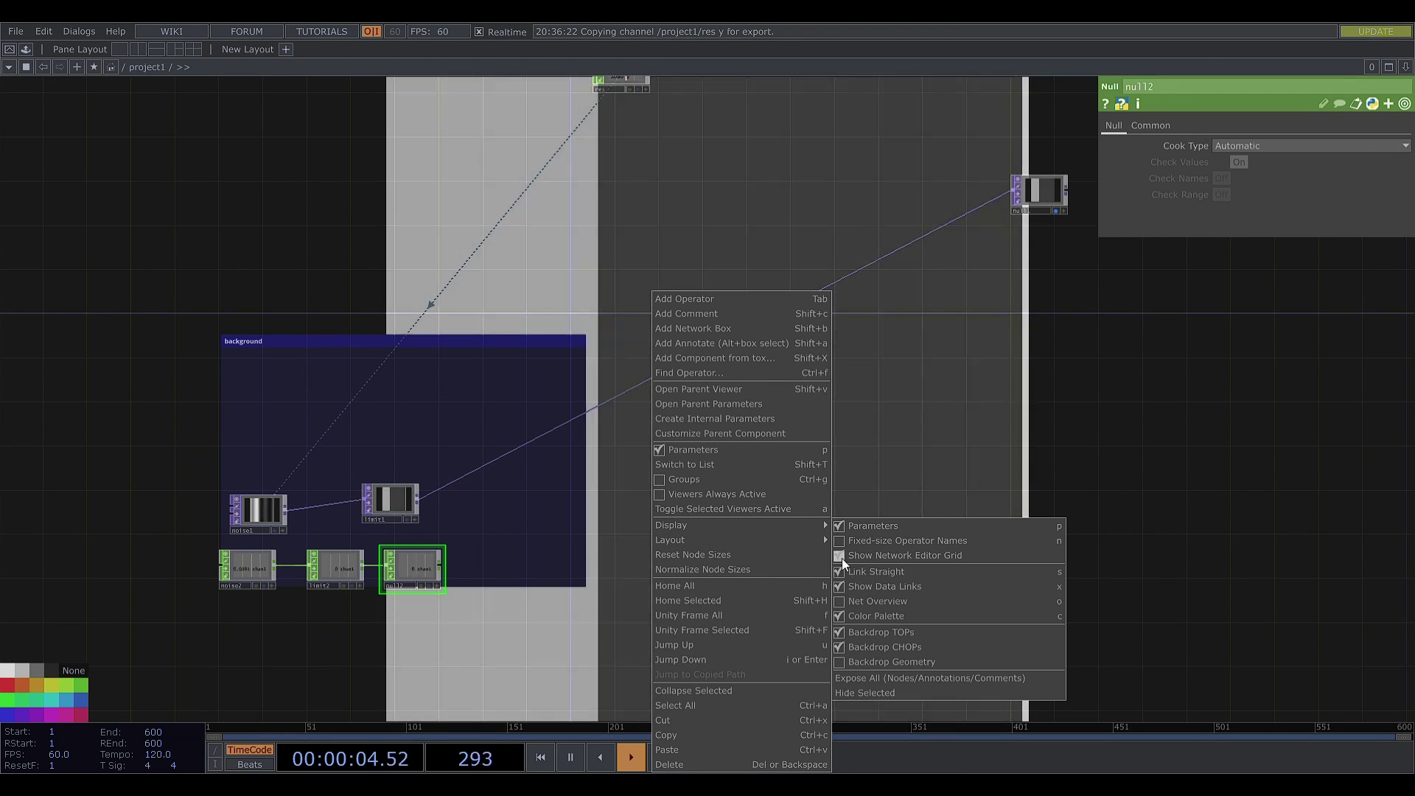
click(842, 559)
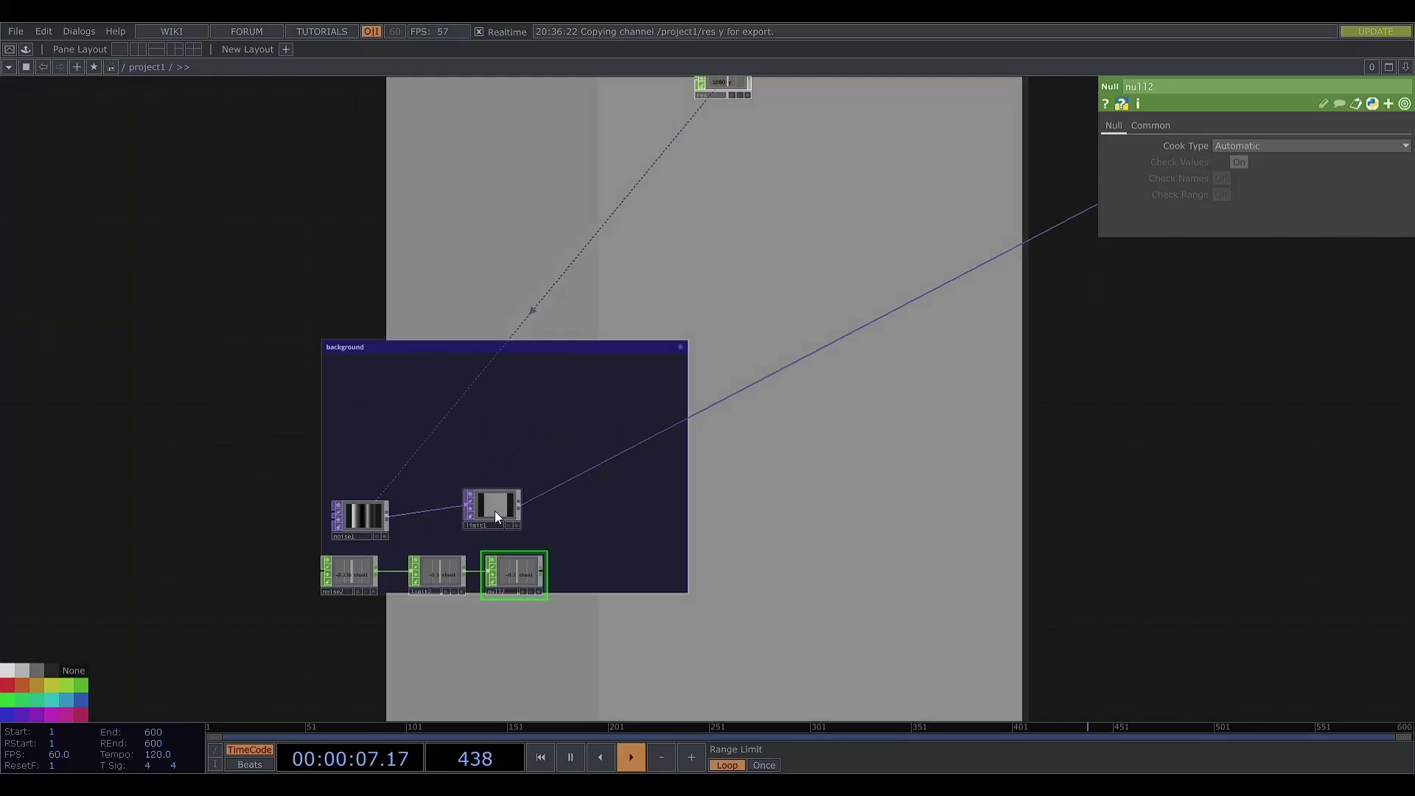
Align the Limit TOP with the Noise TOP and reference the Null CHOP's chan1 in its Position Offset
click(509, 505)
drag(514, 507, 525, 518)
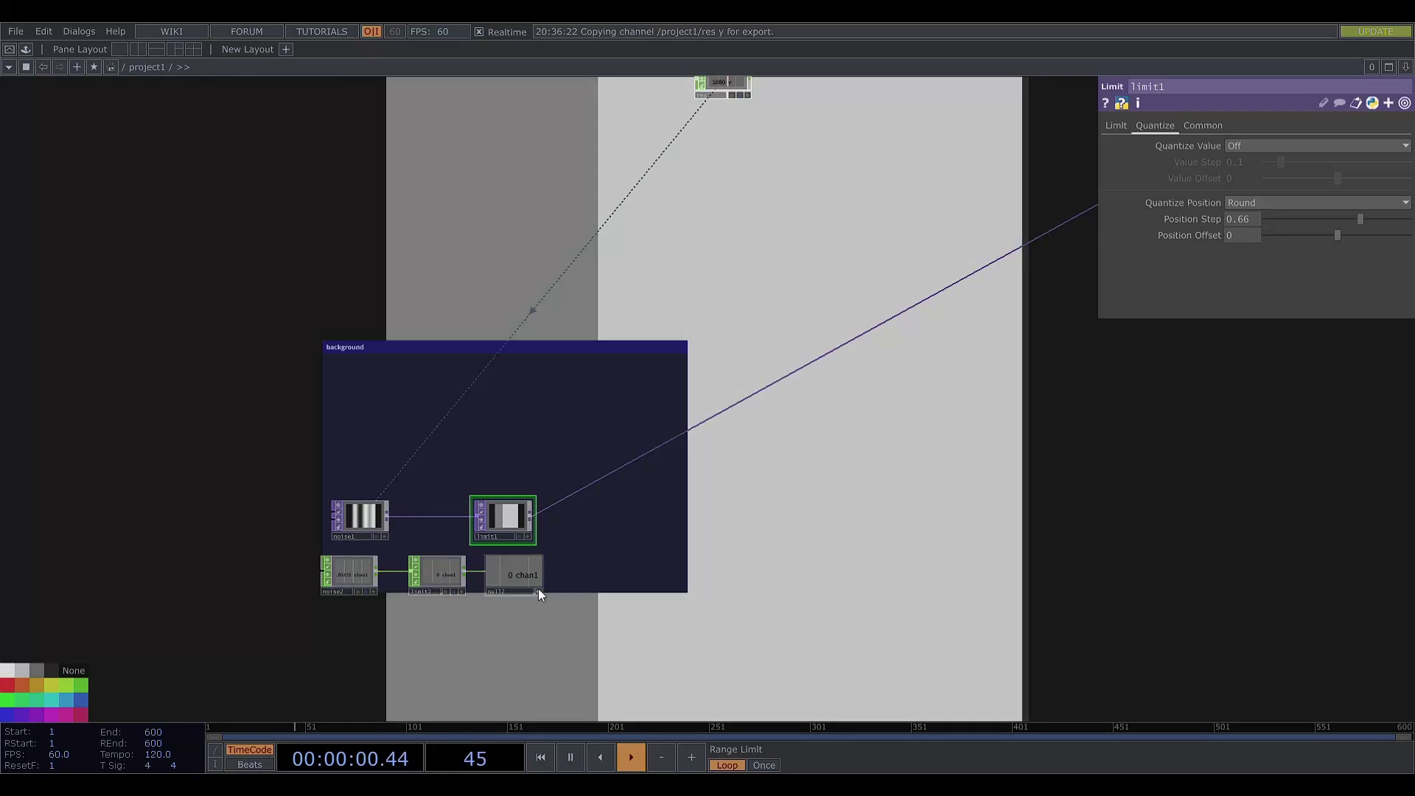
click(538, 590)
drag(523, 586, 1204, 250)
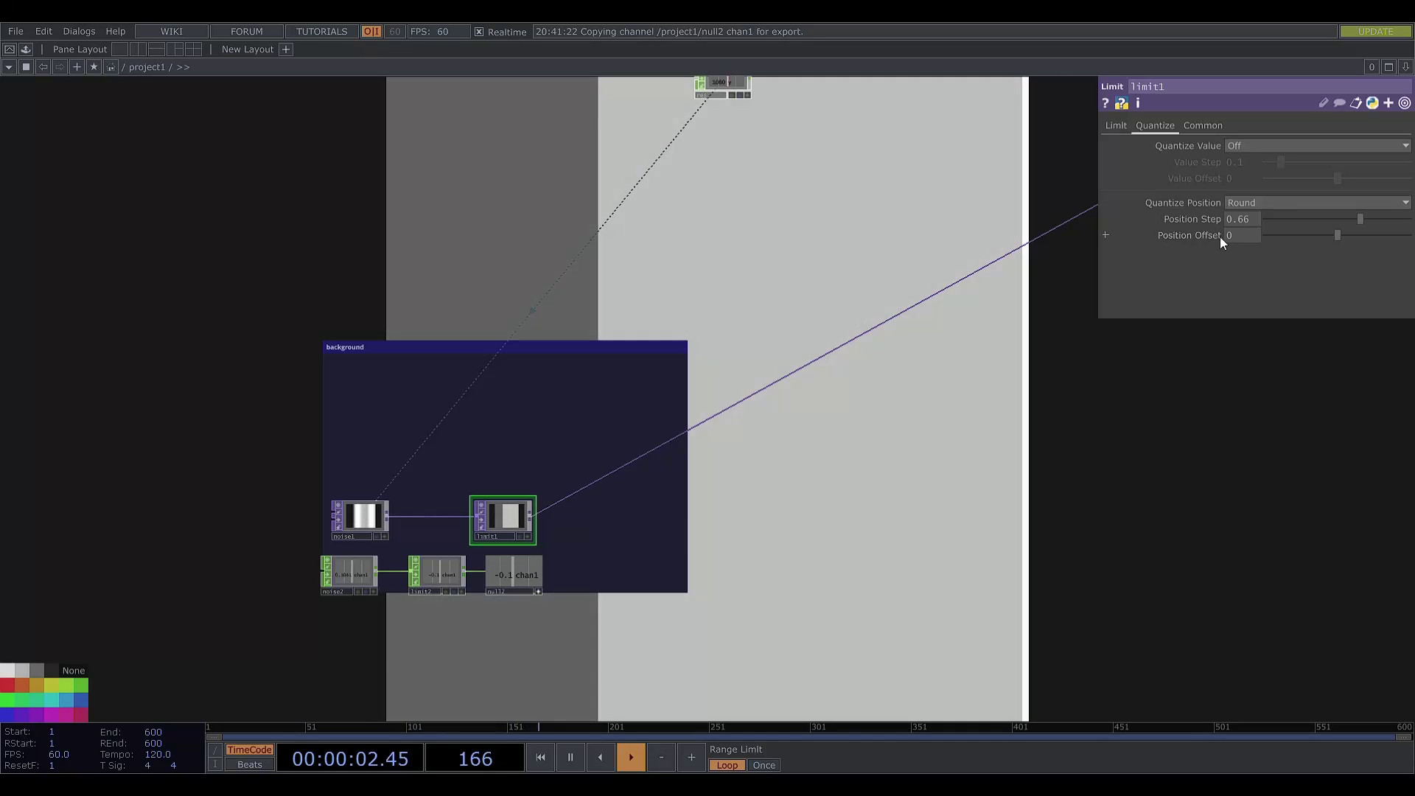
drag(1223, 234, 1228, 233)
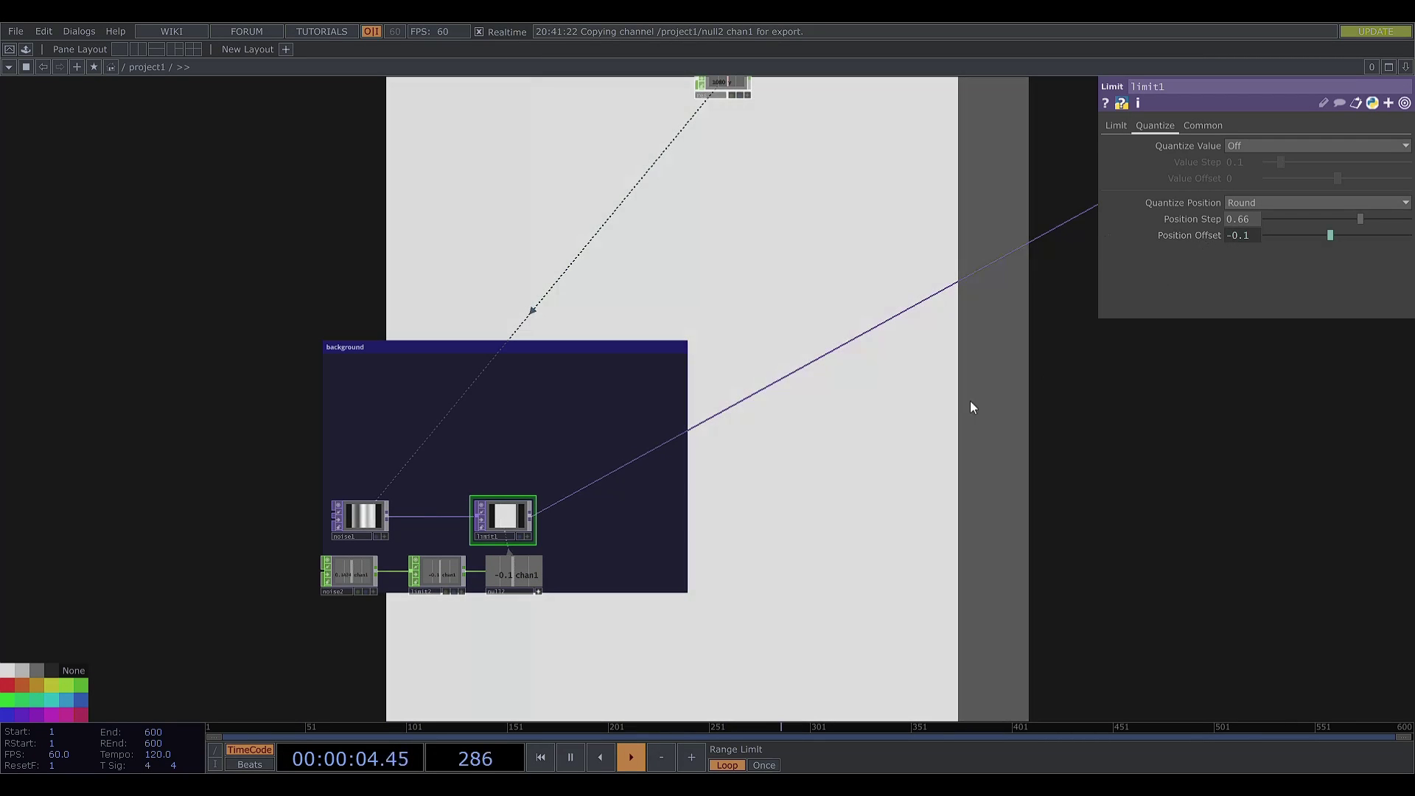
drag(954, 410, 674, 391)
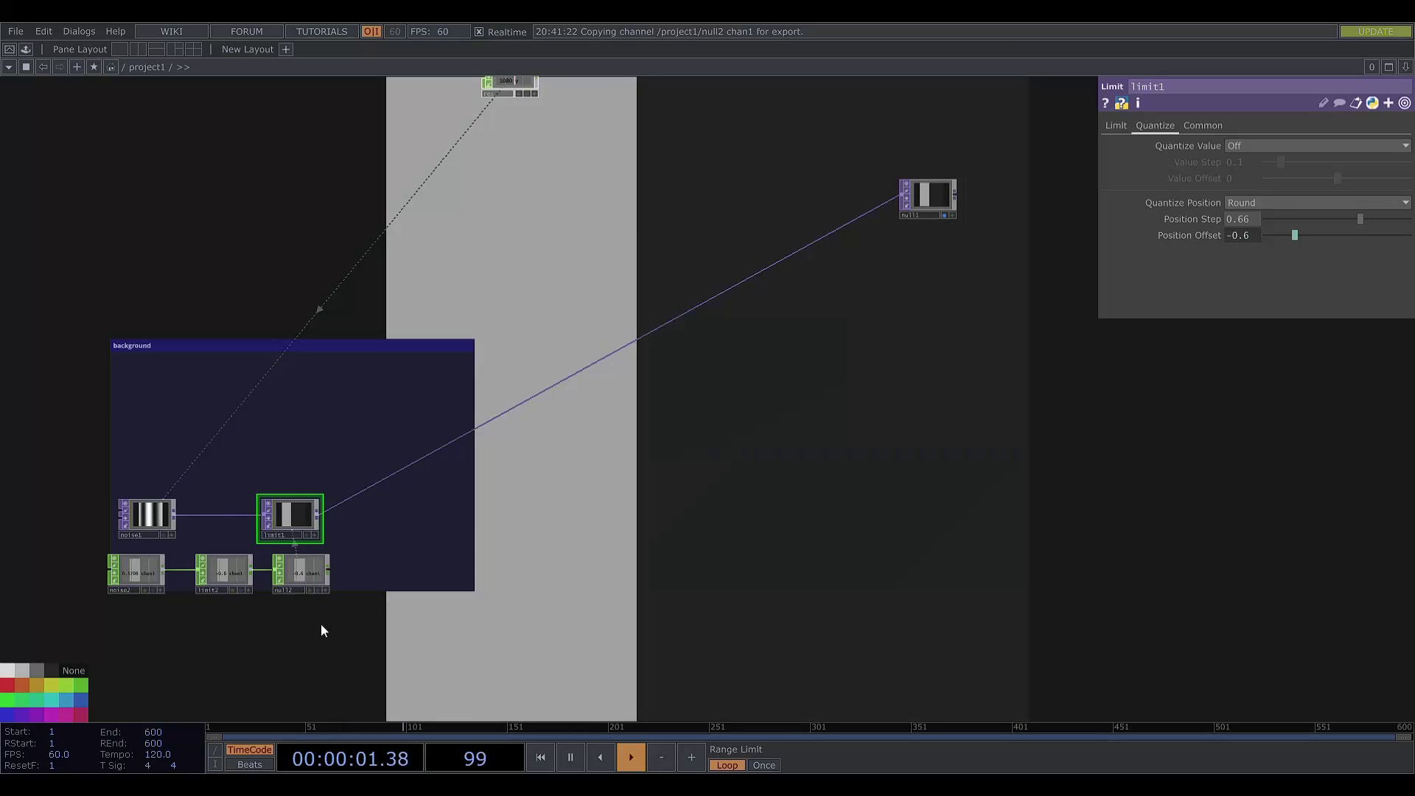
Duplicate the Noise TOP, place the copy above the original in the background group, and lower its seed
drag(334, 646, 369, 706)
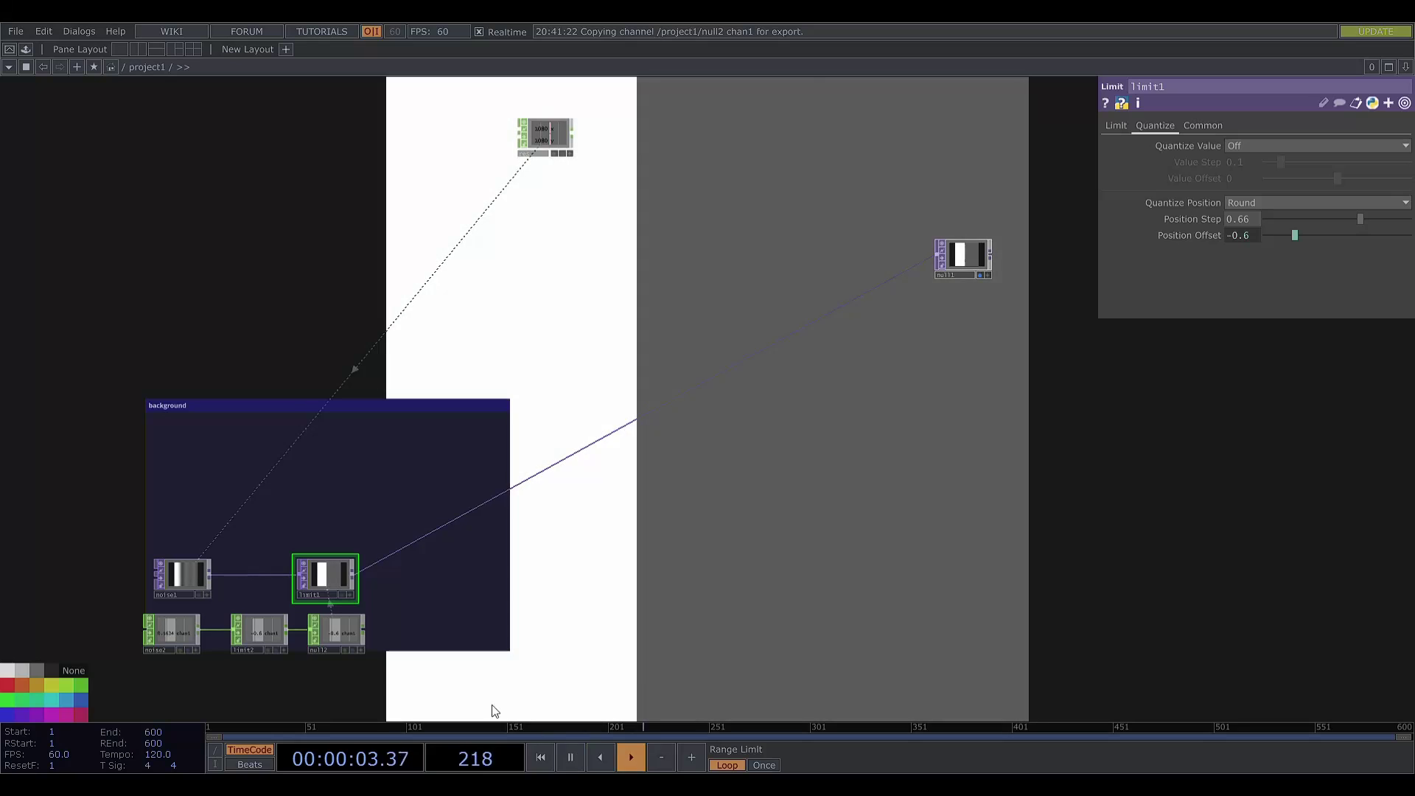
drag(543, 694, 599, 692)
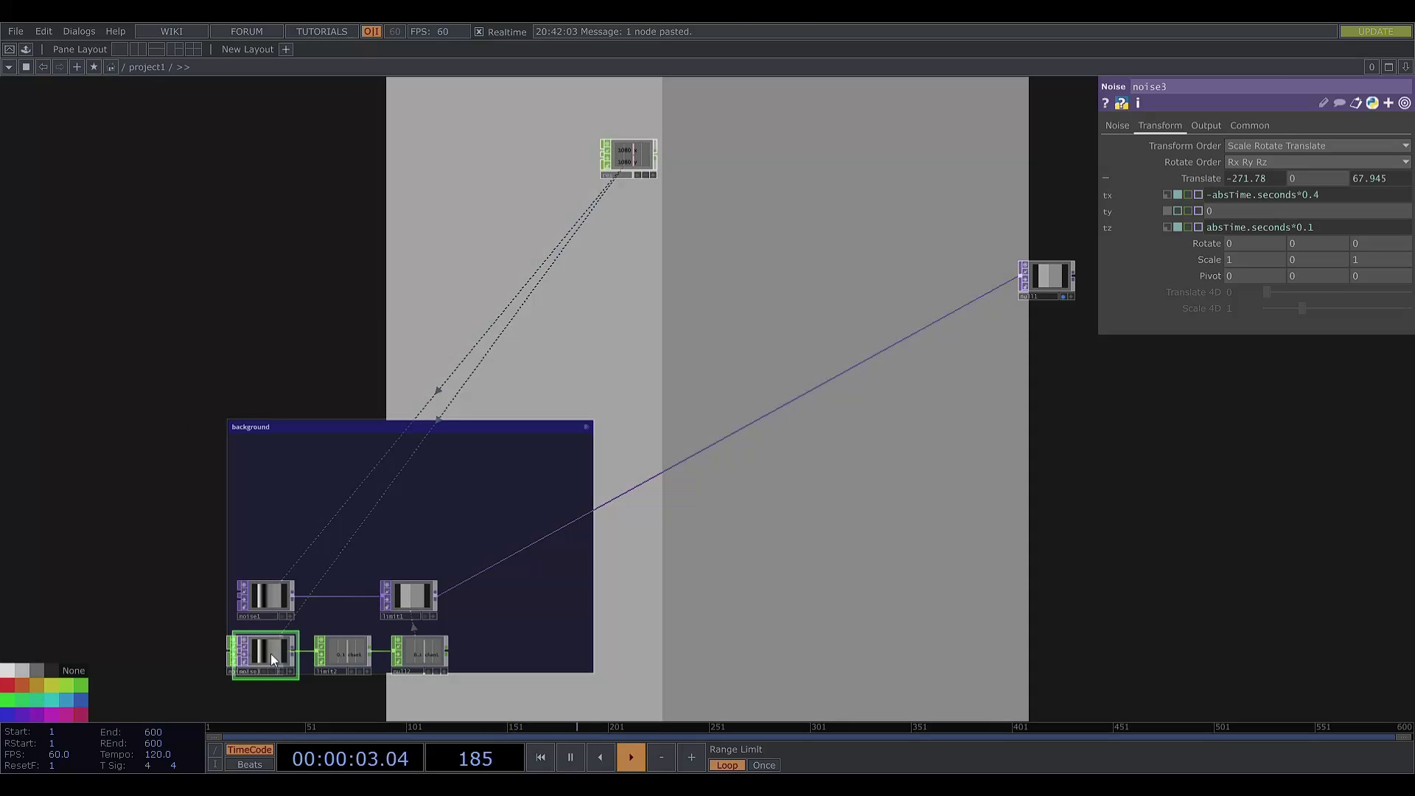
drag(271, 653, 271, 532)
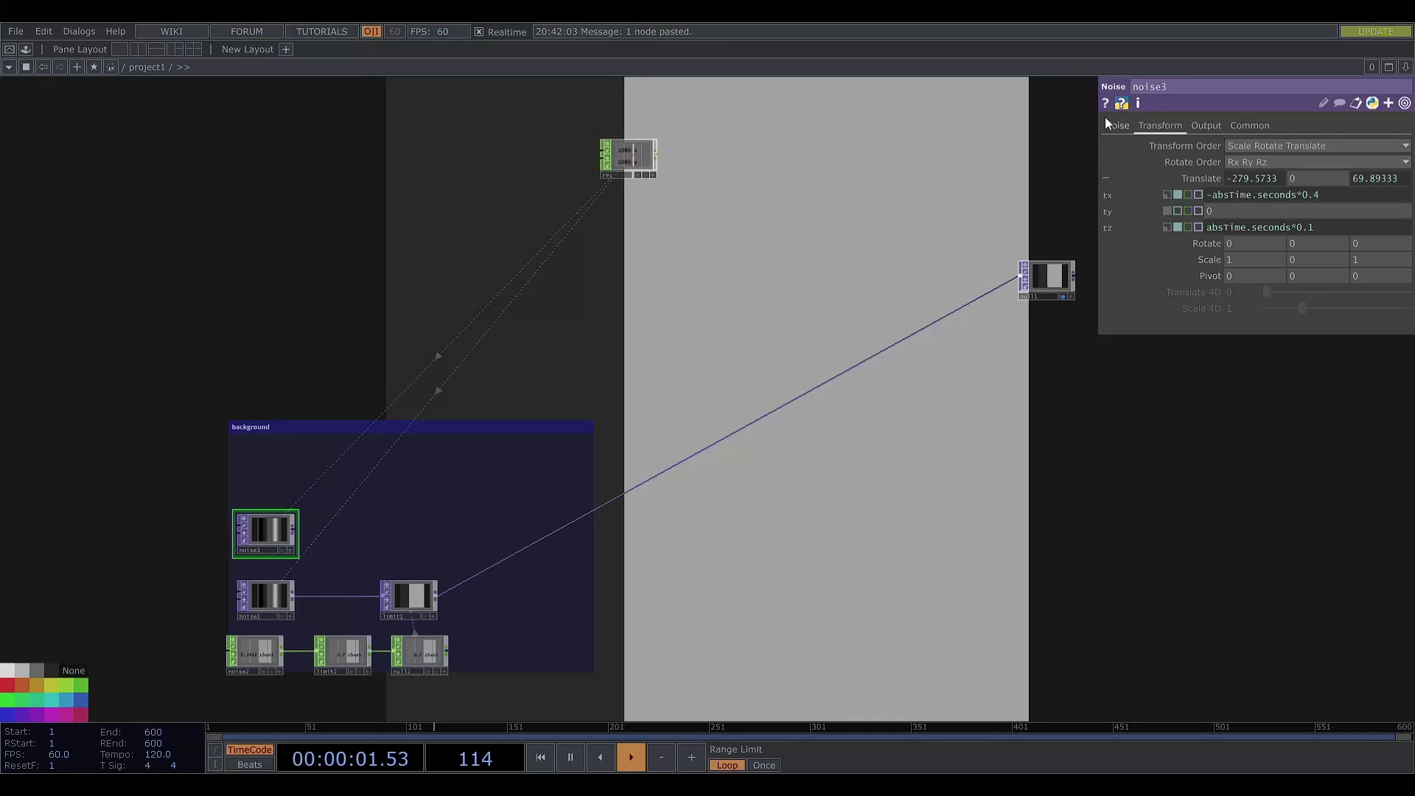
click(1117, 126)
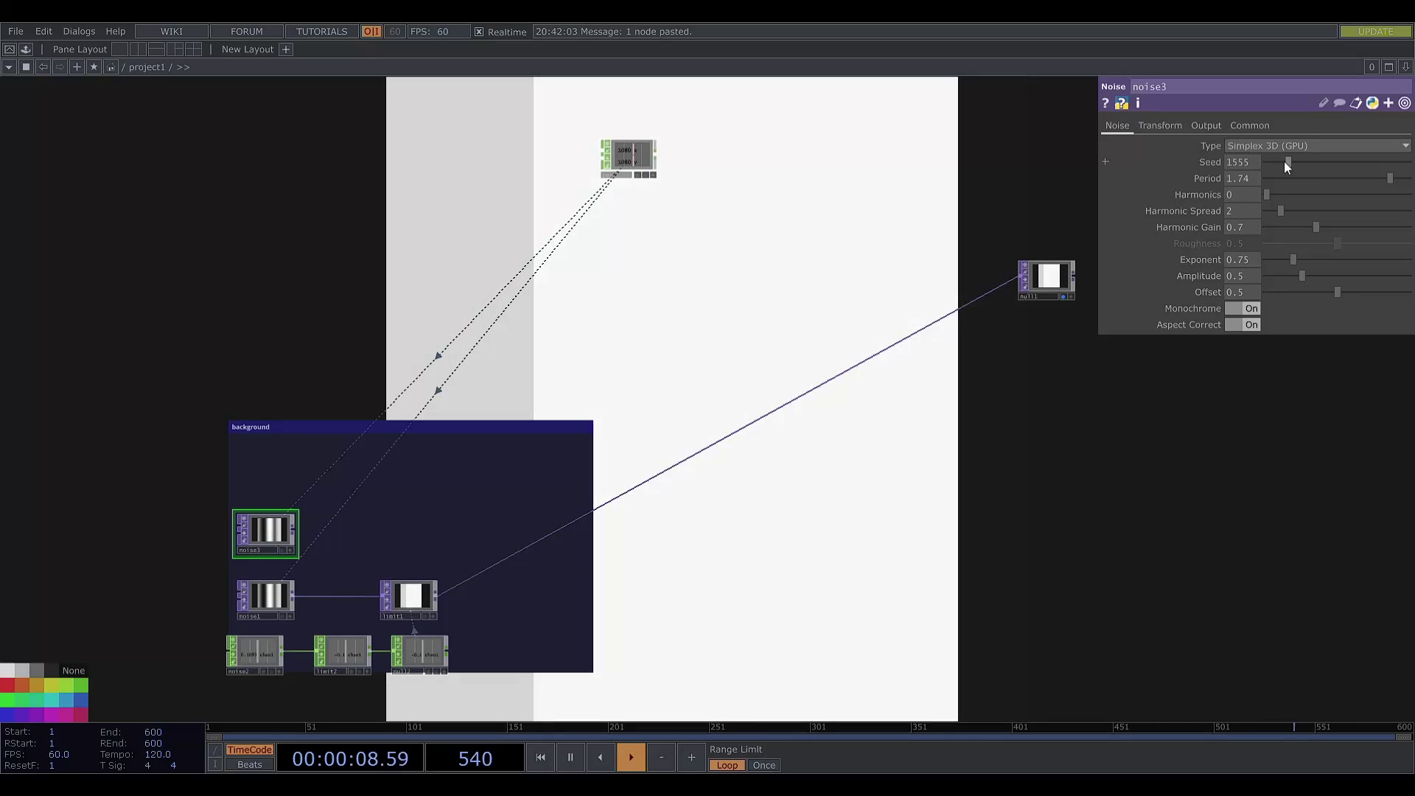
drag(1284, 161, 1276, 162)
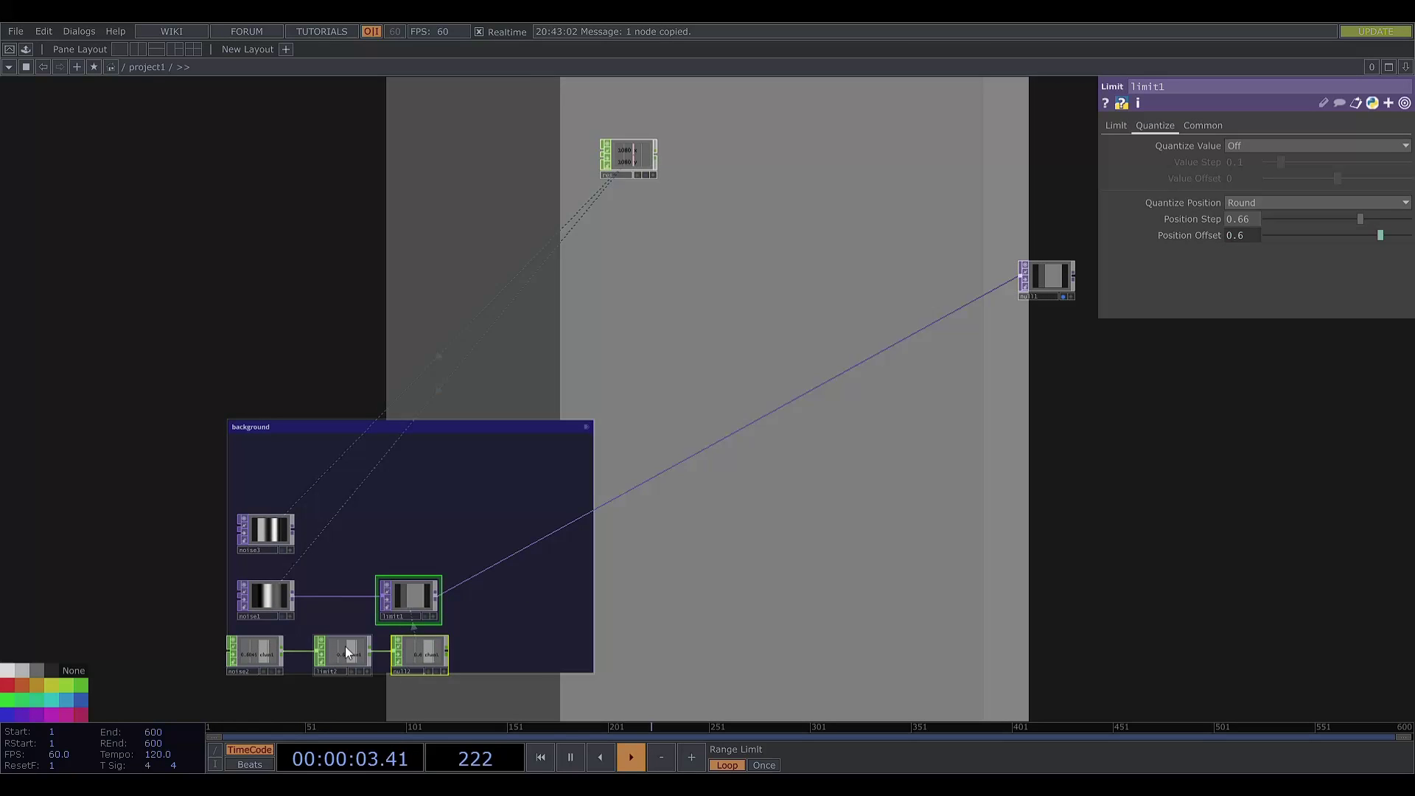
Duplicate the Limit TOP together with the Noise, Limit and Null CHOPs that drive its offset
shift+click(345, 652)
shift+click(258, 652)
key(ctrl+c)
key(ctrl+v)
Connect the duplicated Noise TOP to the duplicated Limit TOP and move the copied CHOP chain above them
drag(552, 674, 549, 574)
drag(412, 627, 498, 418)
drag(289, 429, 456, 397)
click(480, 450)
shift+click(414, 457)
shift+click(343, 449)
drag(338, 444, 250, 307)
drag(480, 400, 413, 425)
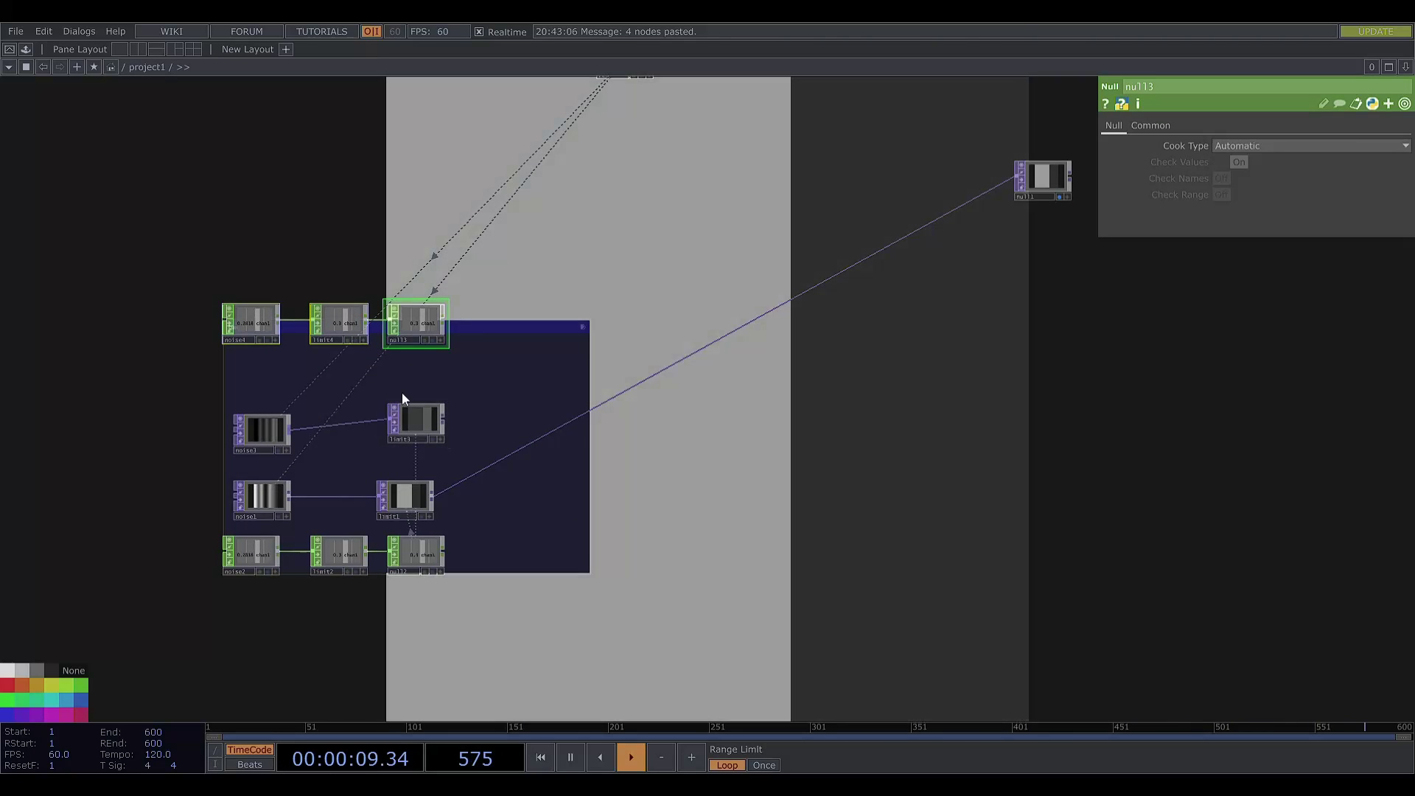
Change the duplicated Limit TOP's Position Offset expression to op('null3')['chan1']
click(417, 412)
click(1205, 236)
click(1256, 250)
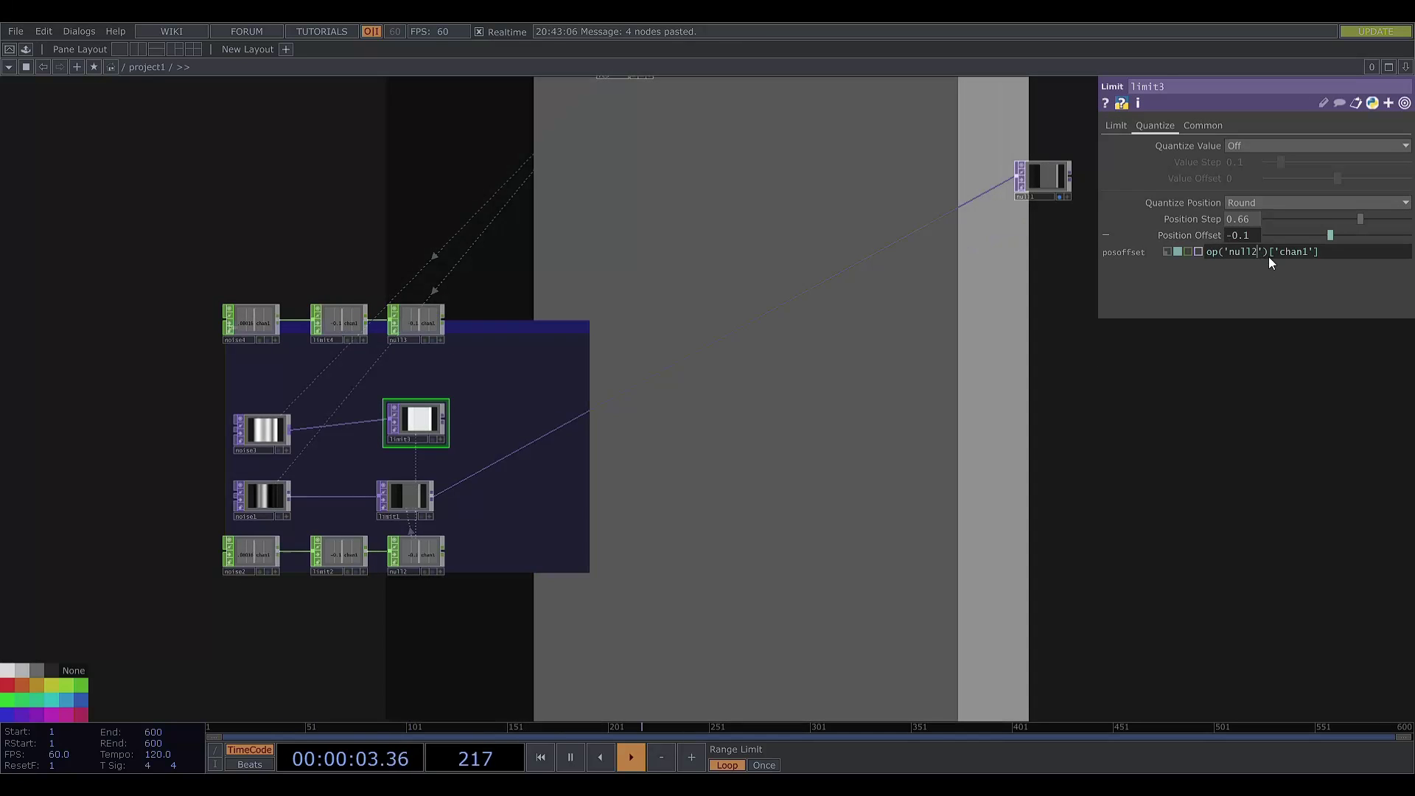
key(BackSpace)
text(3)
key(Return)
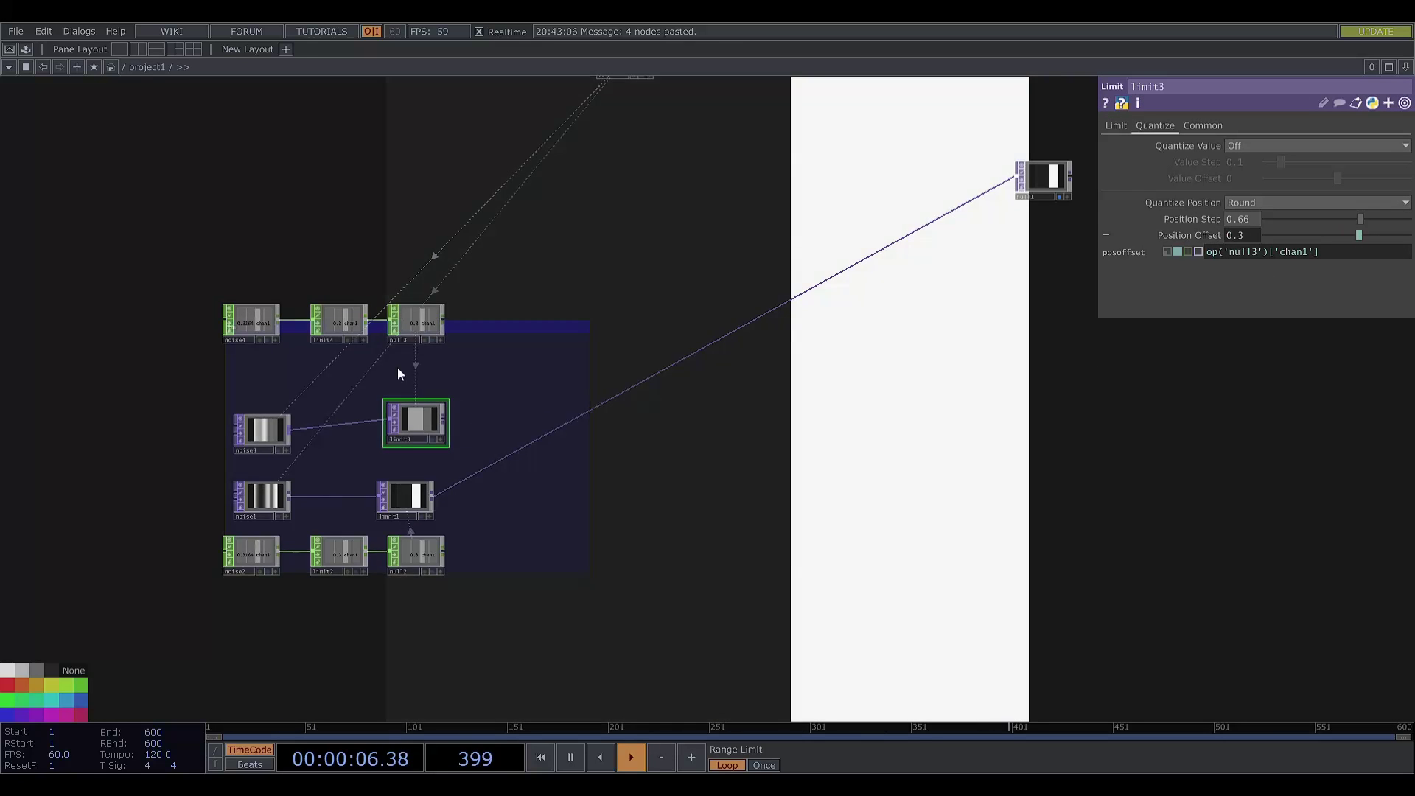
Arrange the copied CHOP chain inside the background group and lower the seed of its Noise CHOP
drag(426, 332, 351, 353)
drag(253, 338, 264, 383)
drag(347, 353, 347, 387)
drag(430, 349, 434, 382)
drag(268, 374, 271, 385)
click(271, 385)
drag(1294, 163, 1274, 163)
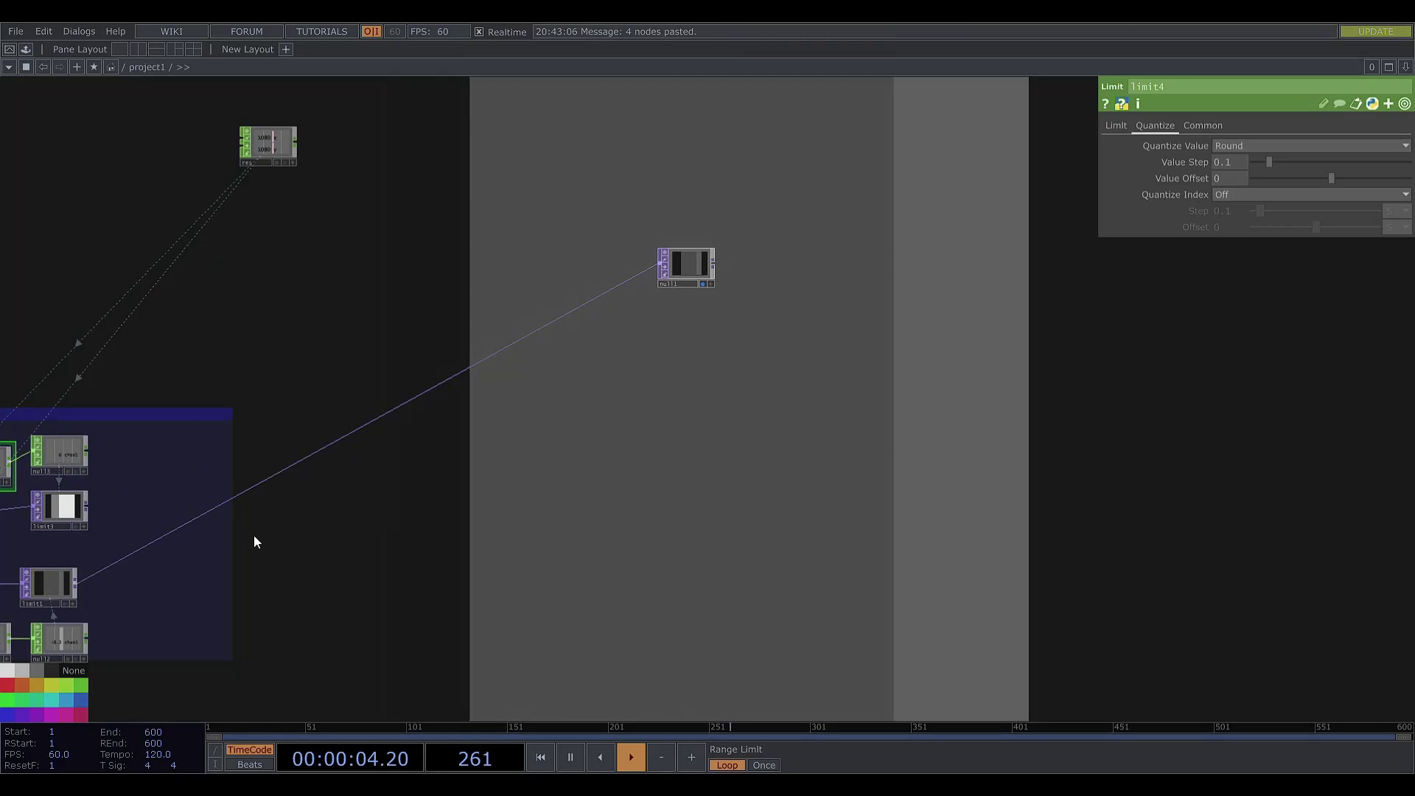
Insert a Composite TOP between the lower Limit TOP and the output Null, using the Overlay operation
drag(254, 535, 348, 530)
right_click(311, 499)
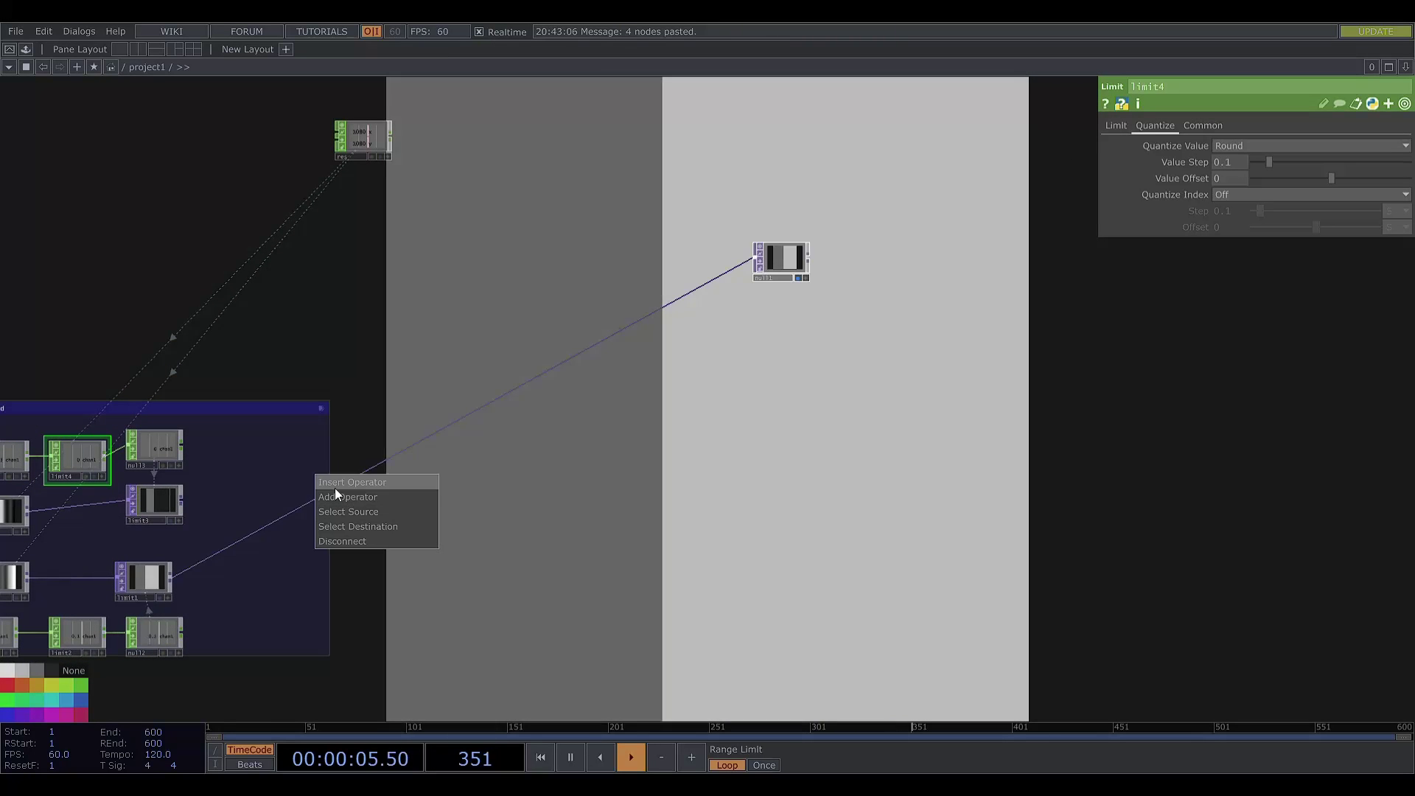
click(338, 487)
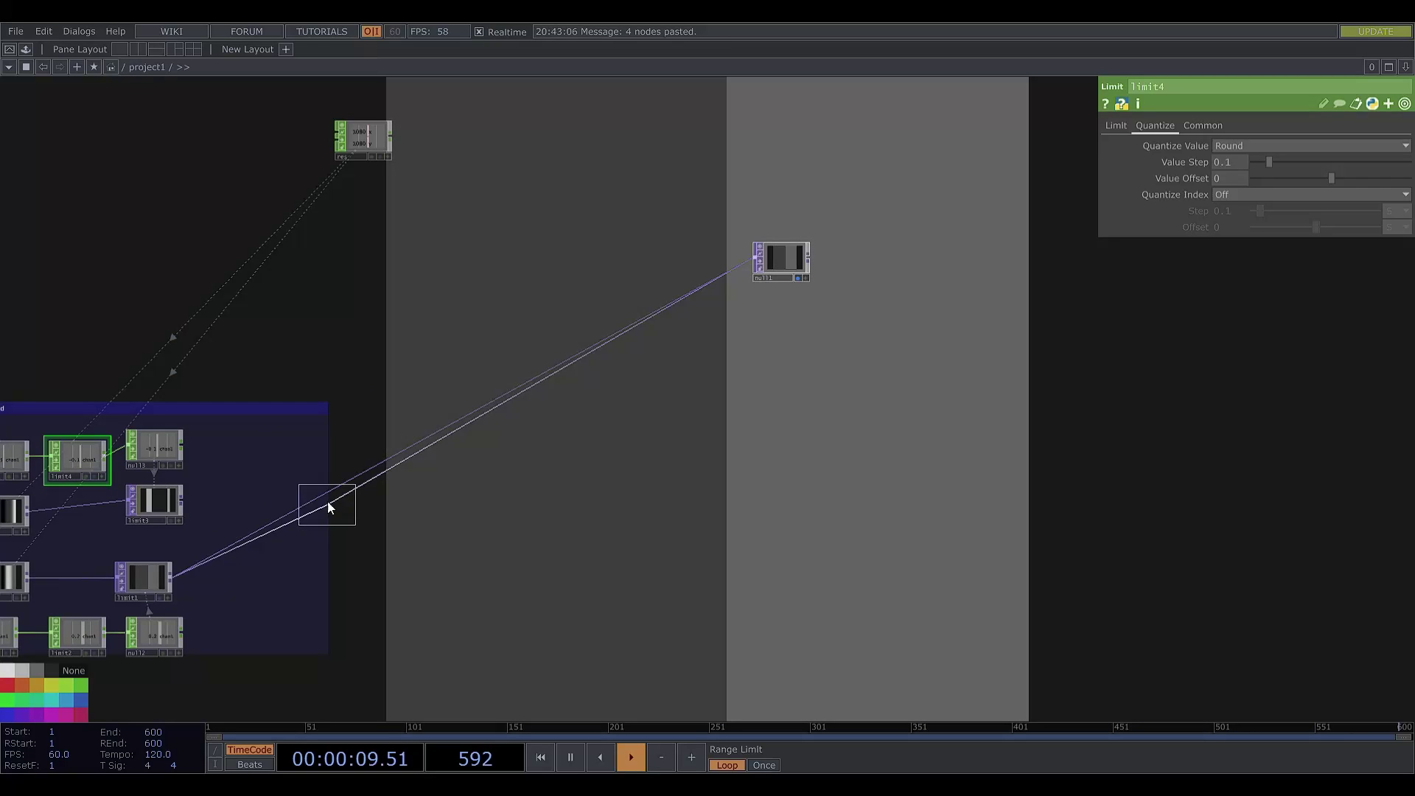
click(327, 504)
click(1319, 212)
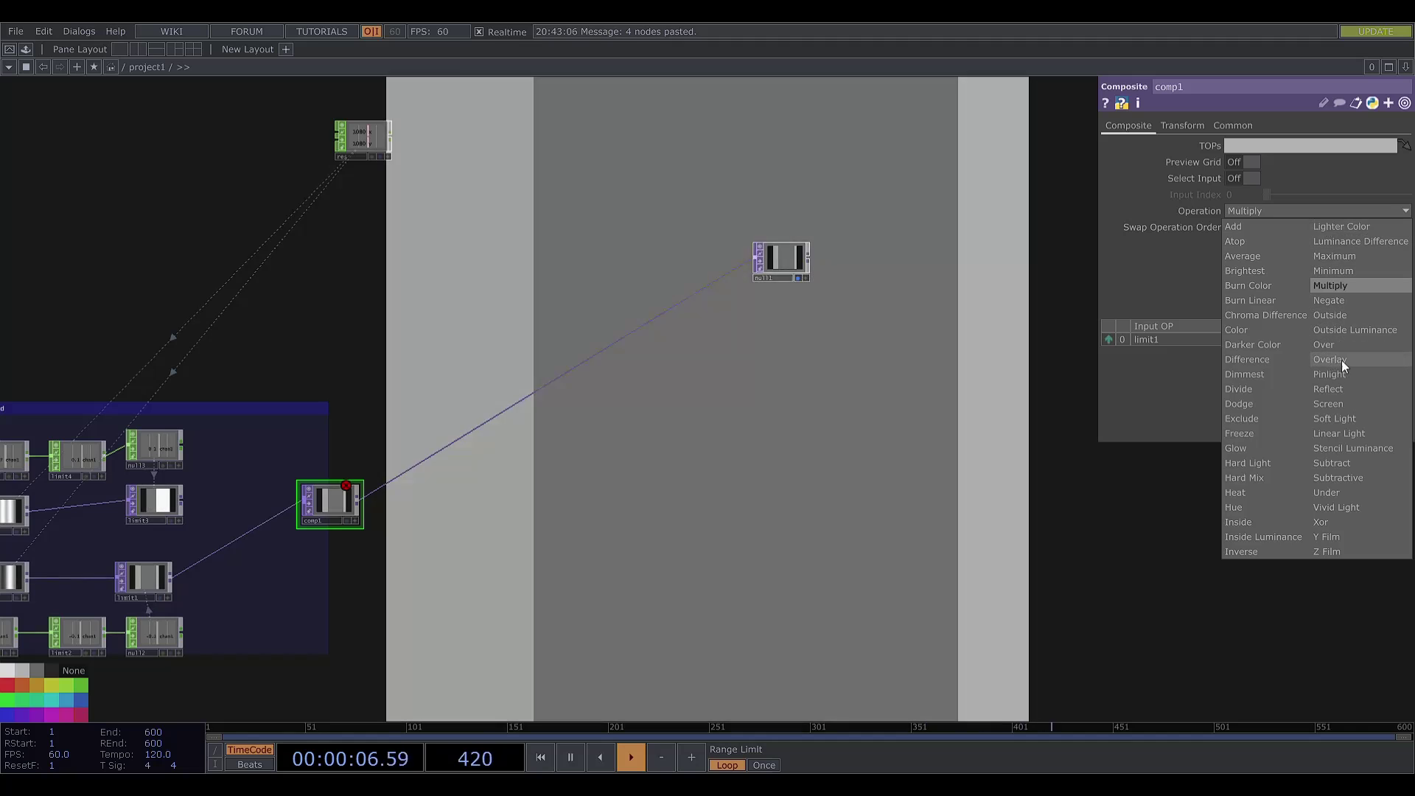
click(1341, 360)
Connect the upper Limit TOP to the Composite TOP as its first input and move the Composite closer to the Limit TOPs
drag(182, 499, 314, 504)
click(1111, 353)
drag(462, 602, 517, 624)
drag(400, 540, 346, 563)
Enlarge the background group box so it encloses the Composite TOP and leaves room above the upper noise layer
drag(385, 676, 686, 735)
drag(806, 631, 803, 544)
drag(23, 345, 12, 270)
drag(245, 647, 250, 609)
drag(309, 685, 295, 732)
drag(469, 515, 70, 518)
drag(622, 515, 536, 405)
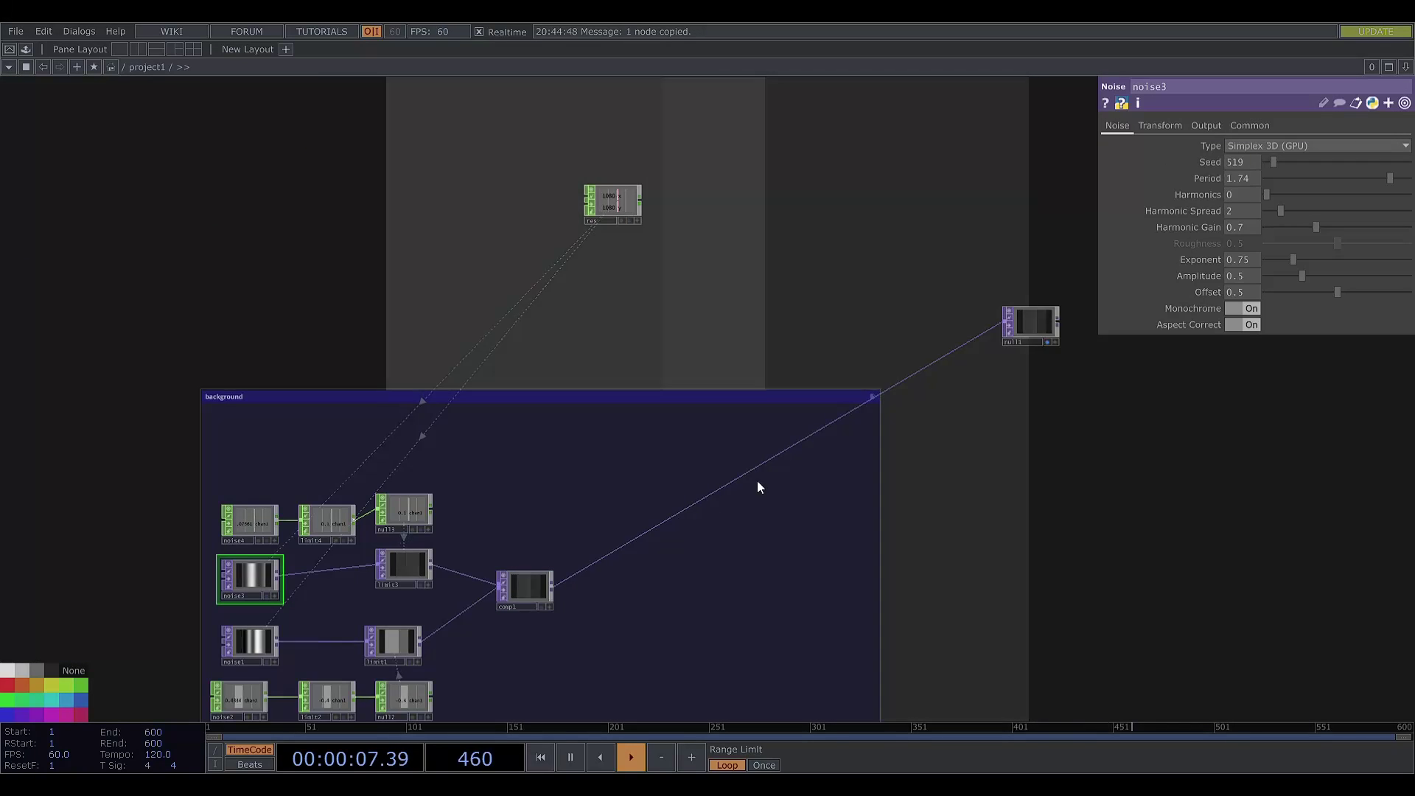
Duplicate the upper layer's Noise TOP into the free space above it and set the copy's scale to 0, 1, 1
drag(255, 627, 486, 438)
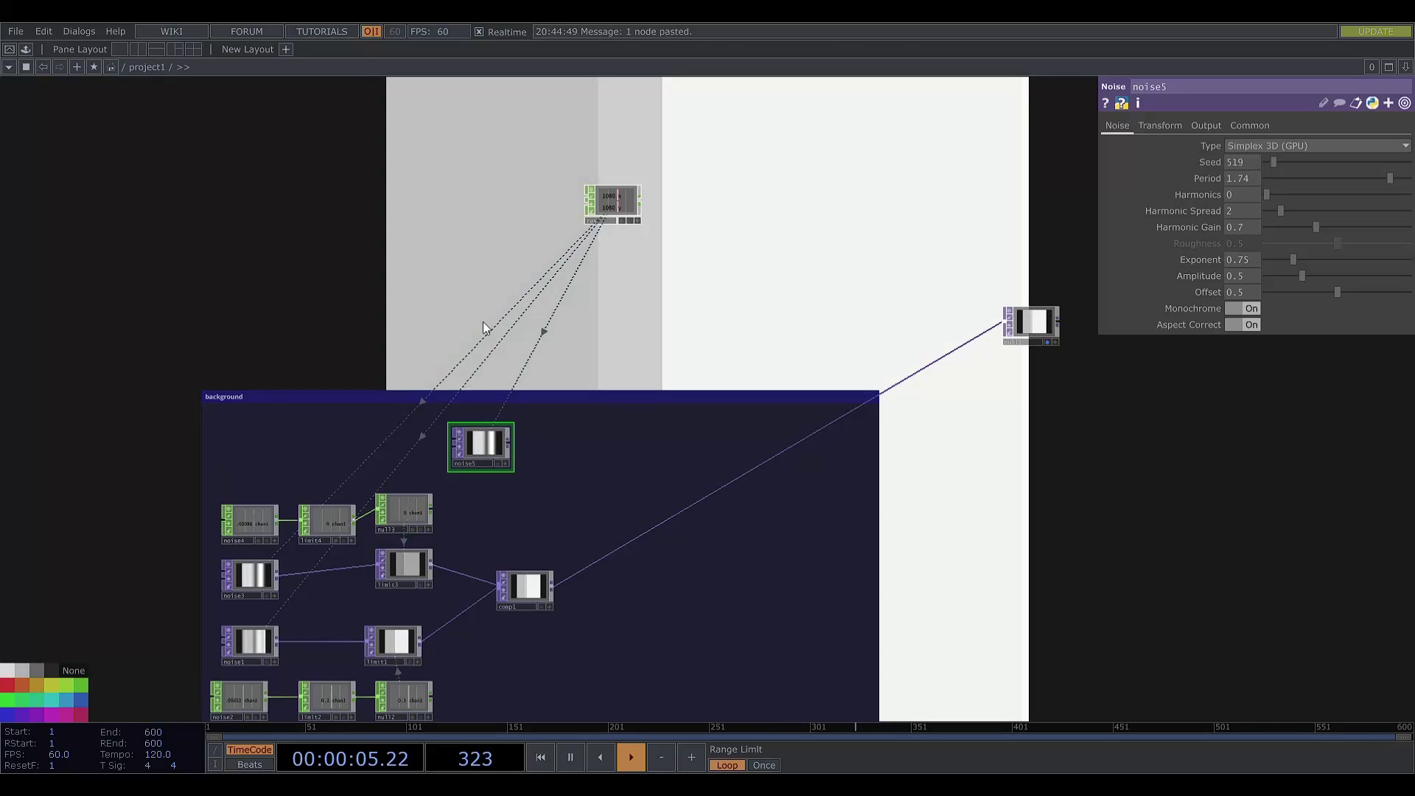
click(1151, 124)
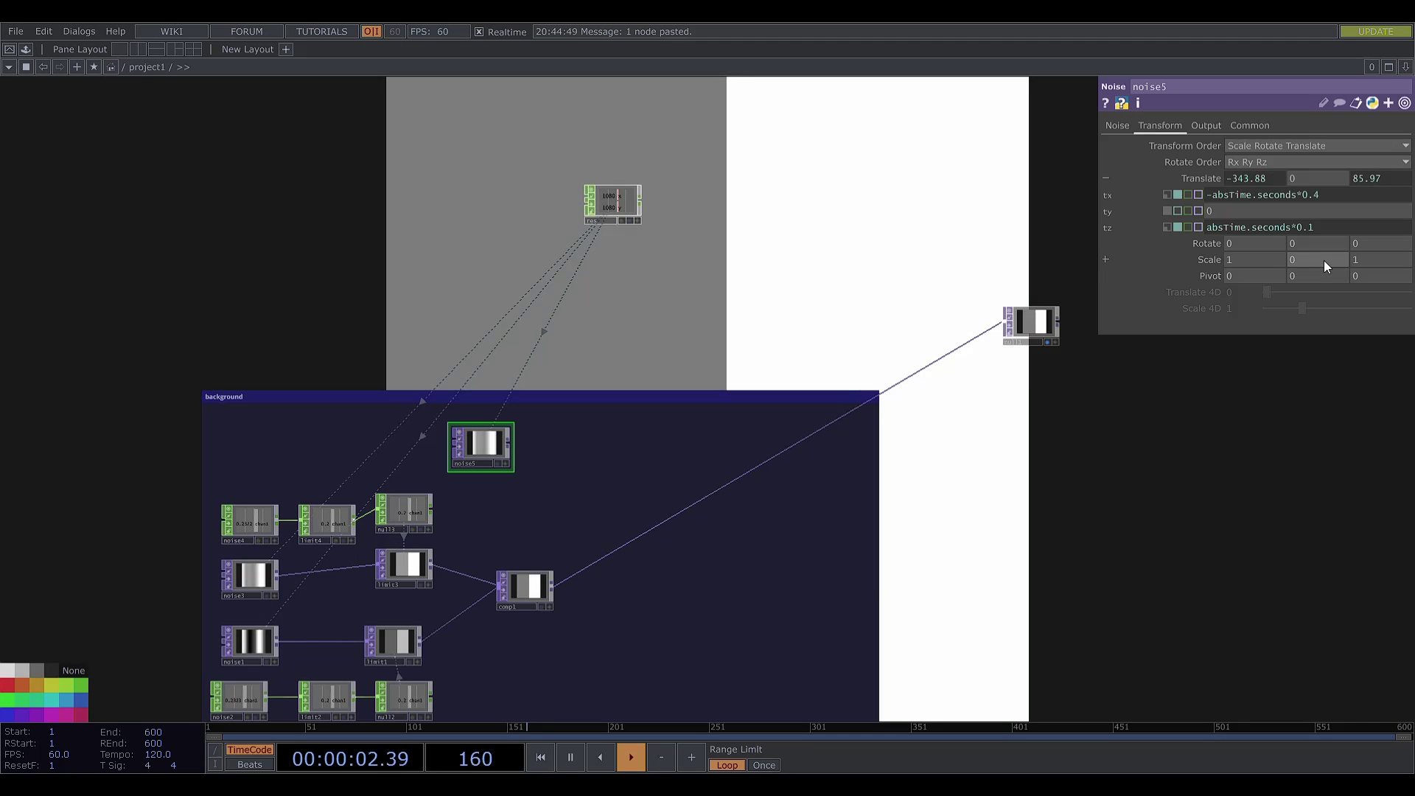
click(1324, 259)
text(1)
click(1263, 259)
text(0)
key(Return)
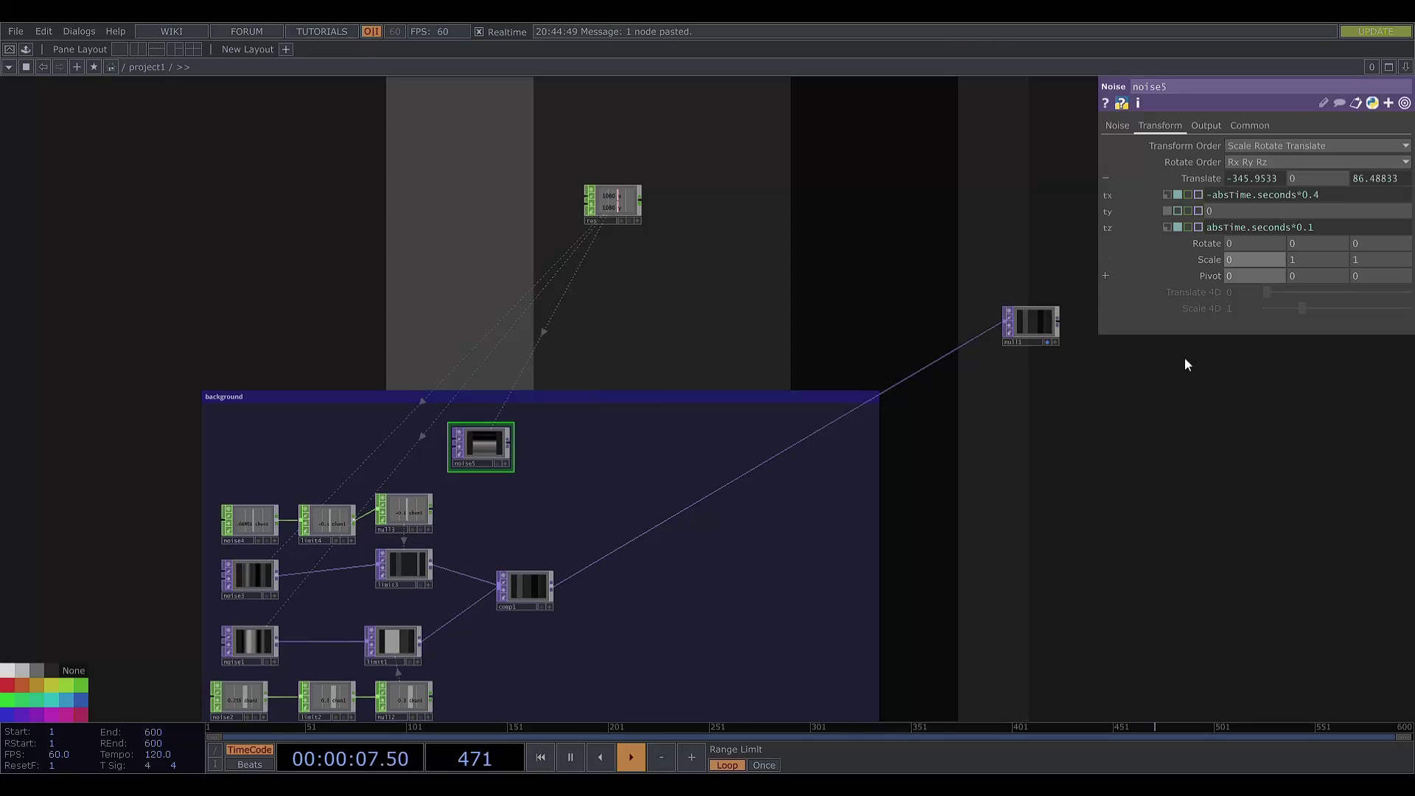
scroll(521, 417, up, 10)
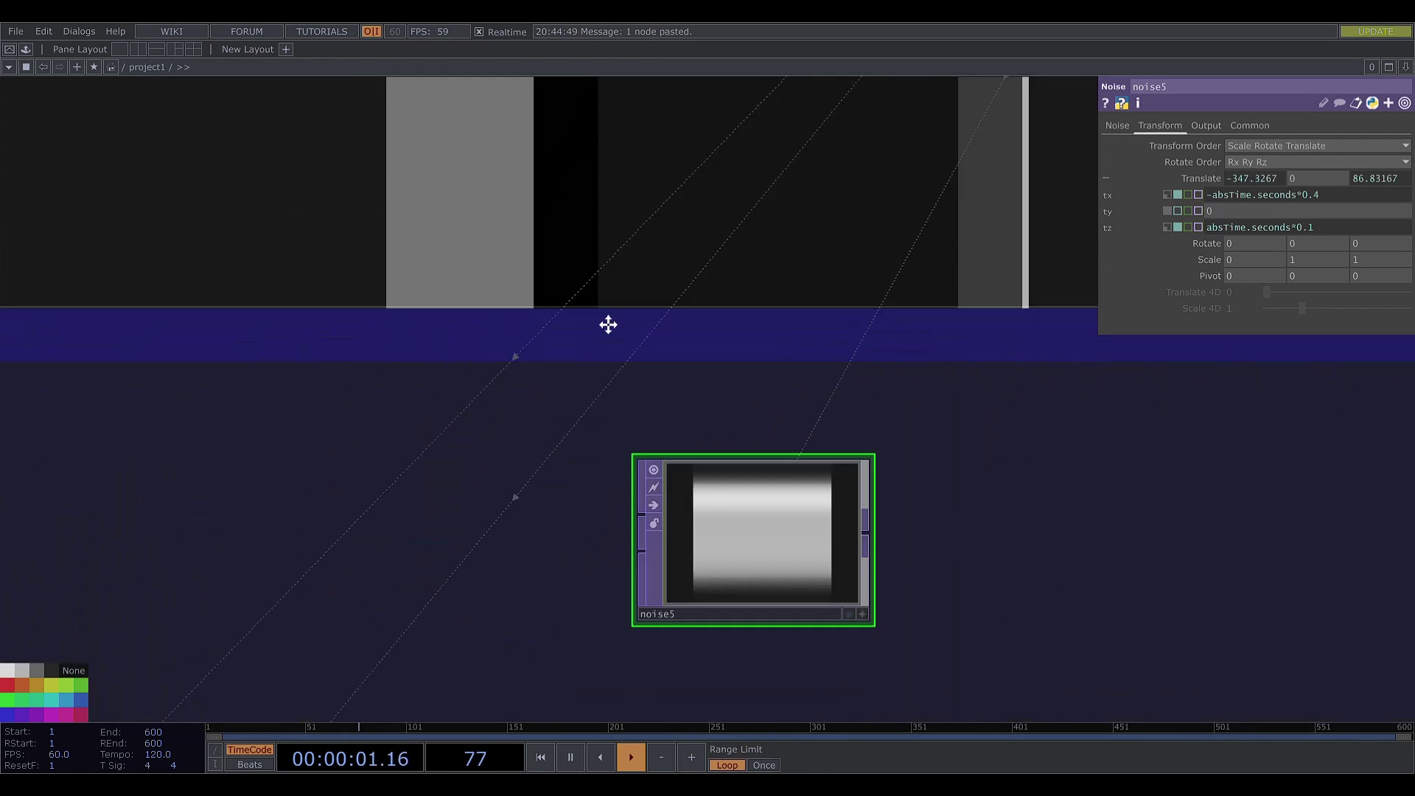
drag(408, 137, 215, 115)
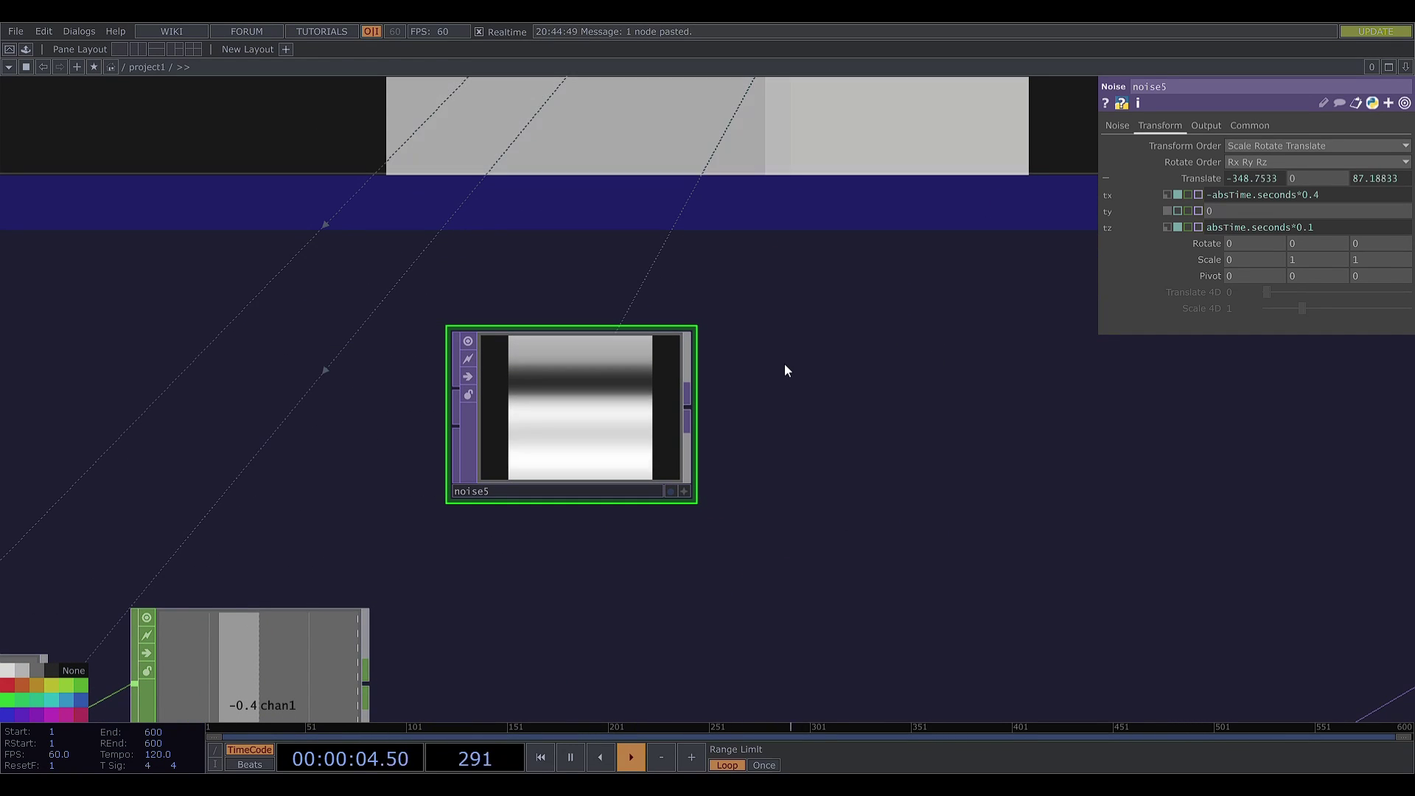
scroll(783, 370, down, 10)
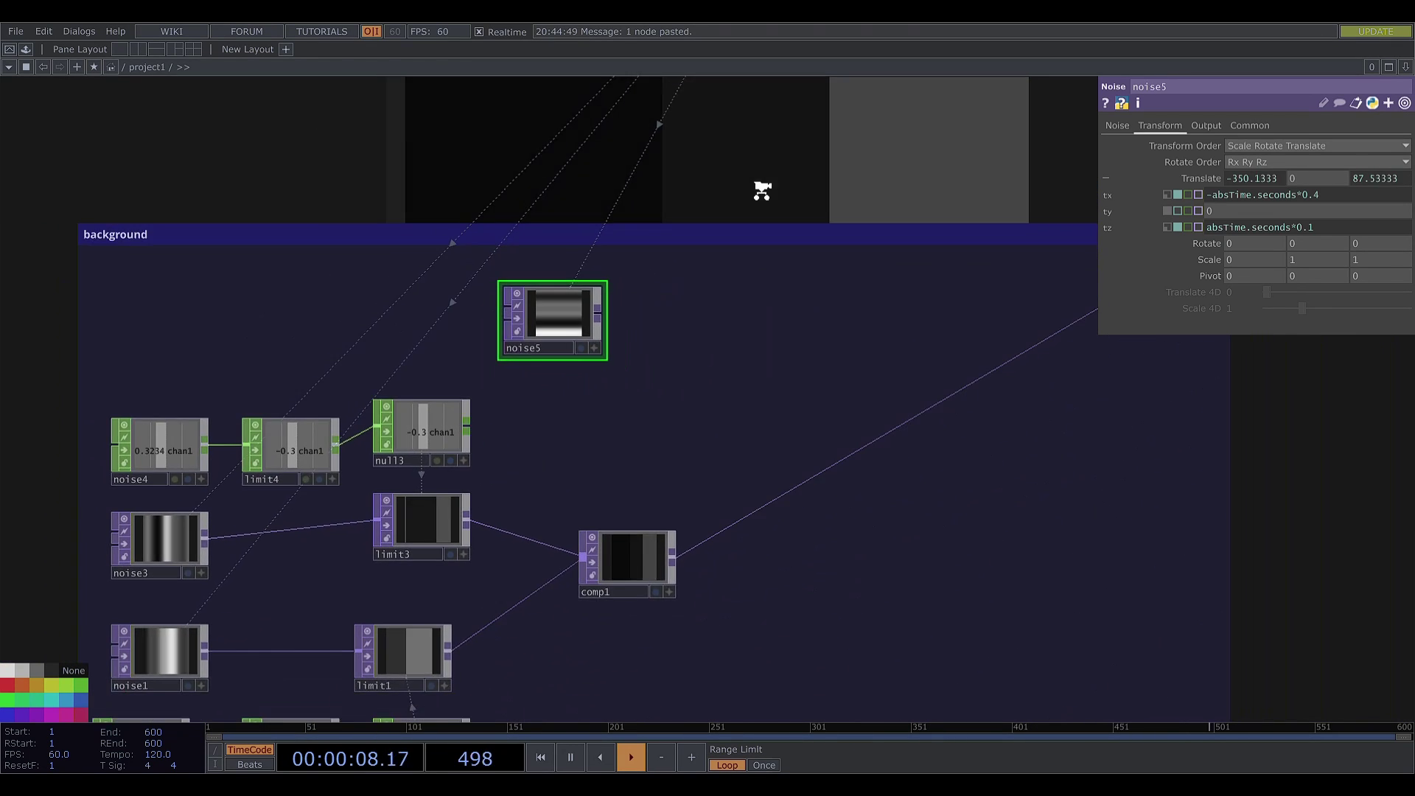
drag(707, 311, 669, 388)
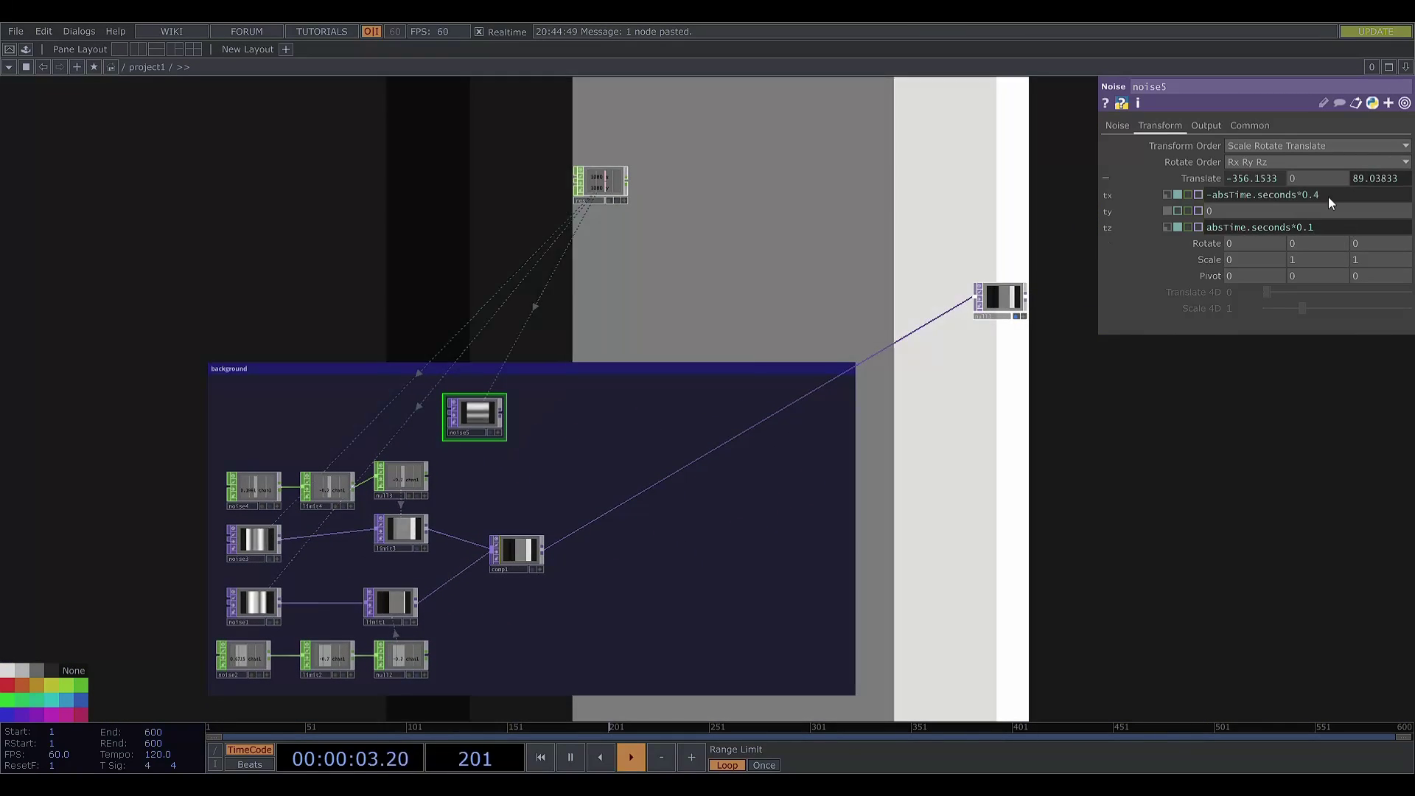
Replace the copied Noise TOP's X translation expression with 0
drag(1363, 196, 1169, 168)
text(0)
key(Return)
Wrap the copied Noise TOP's Z translation expression based on absTime.seconds in round() with a decimal-places argument
drag(1356, 226, 1142, 230)
click(1268, 227)
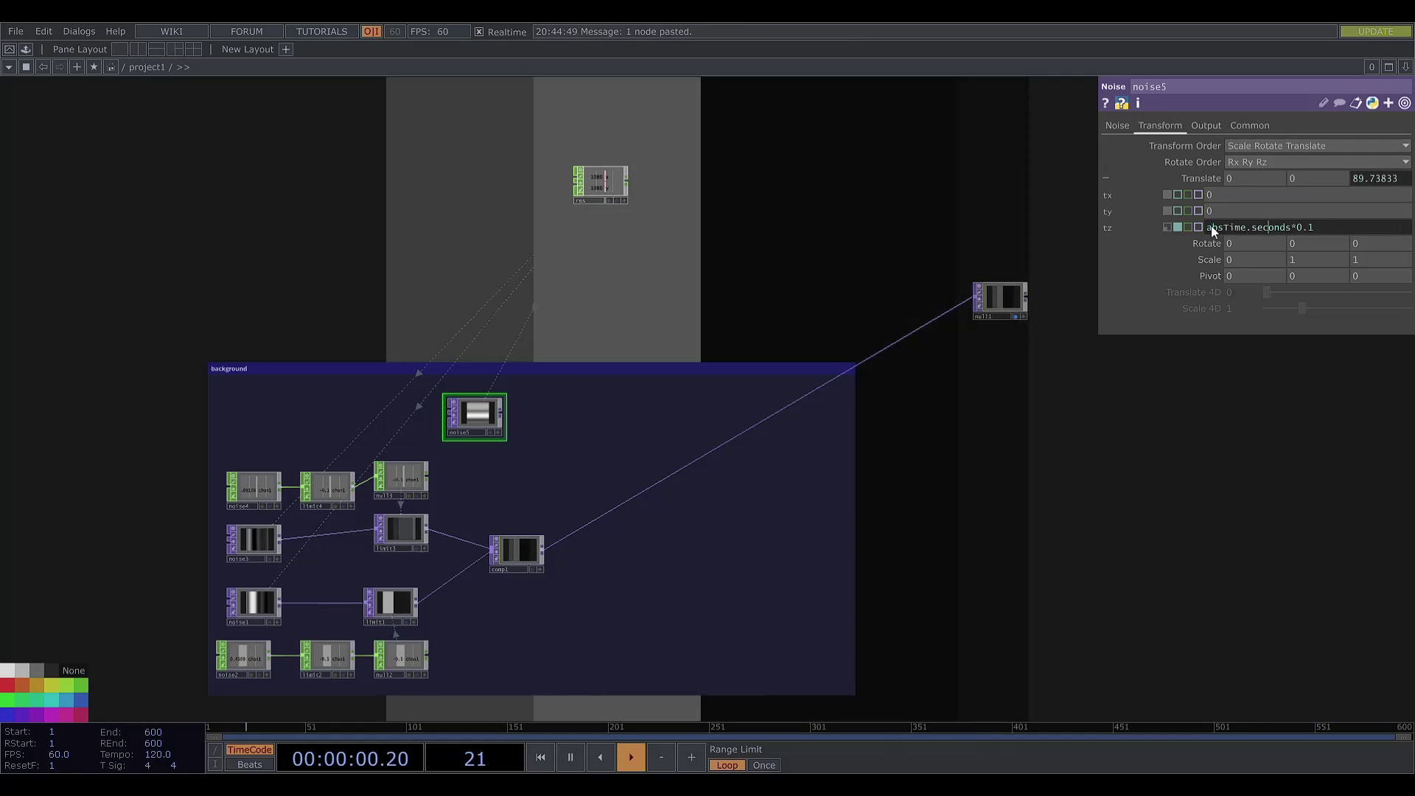
key(Home)
text(round()
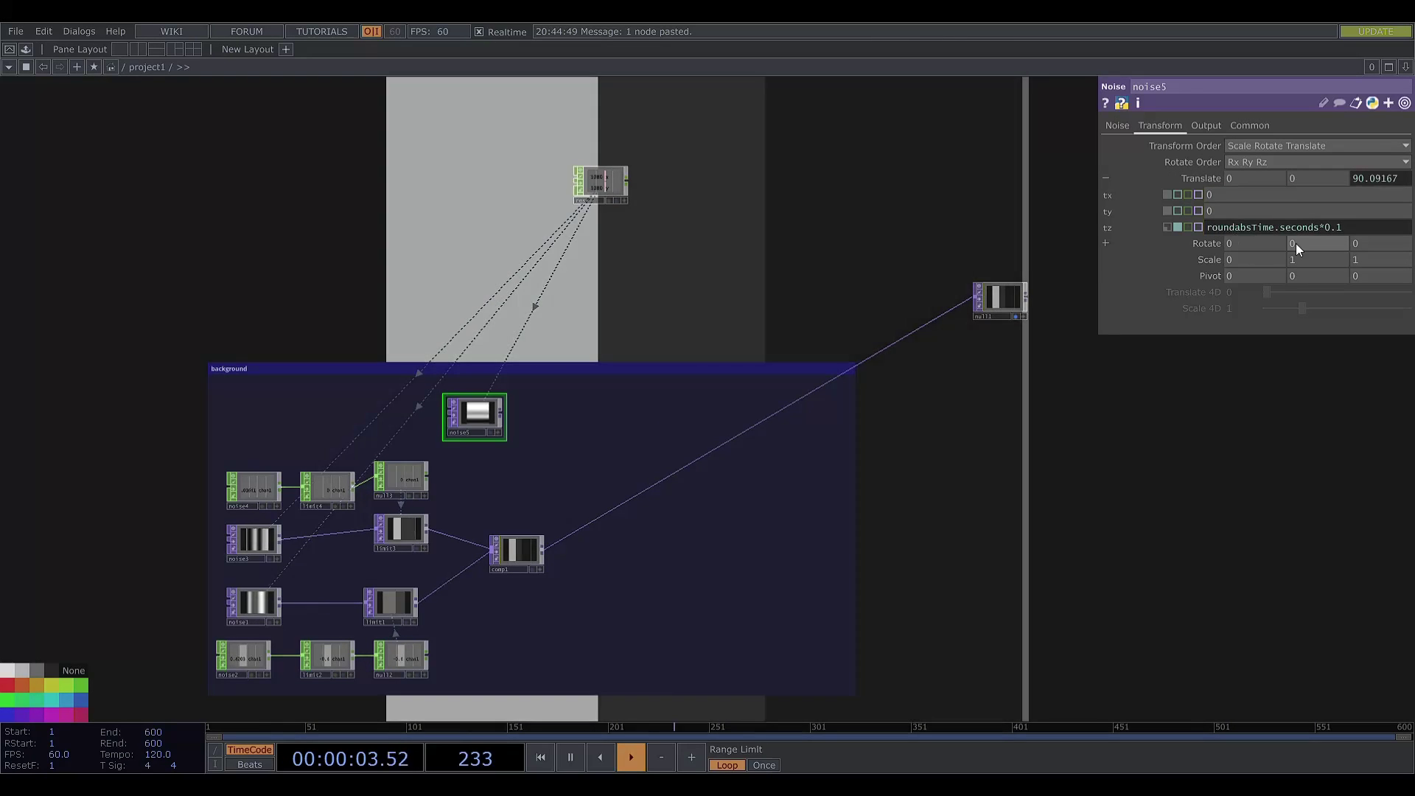
key(End)
text())
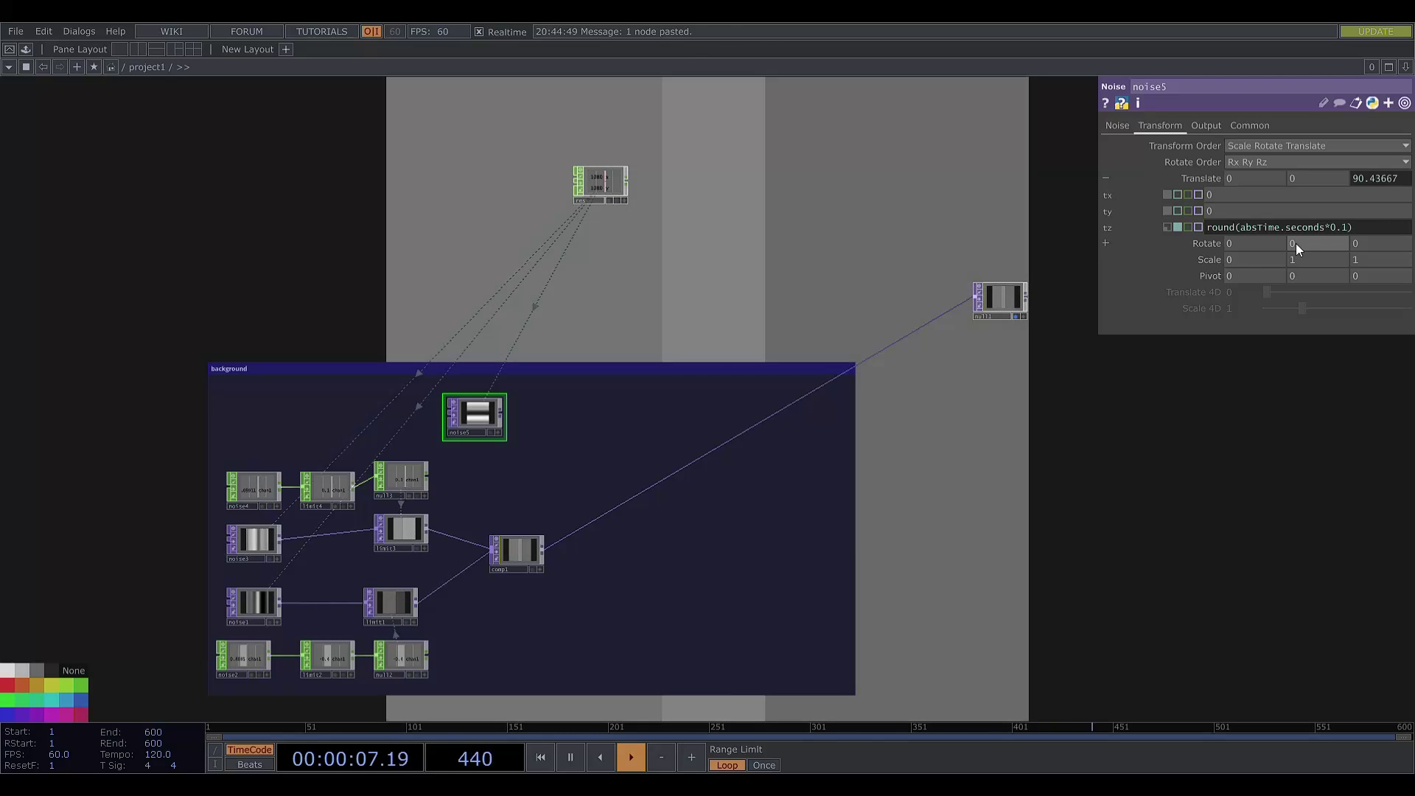
text(, 1)
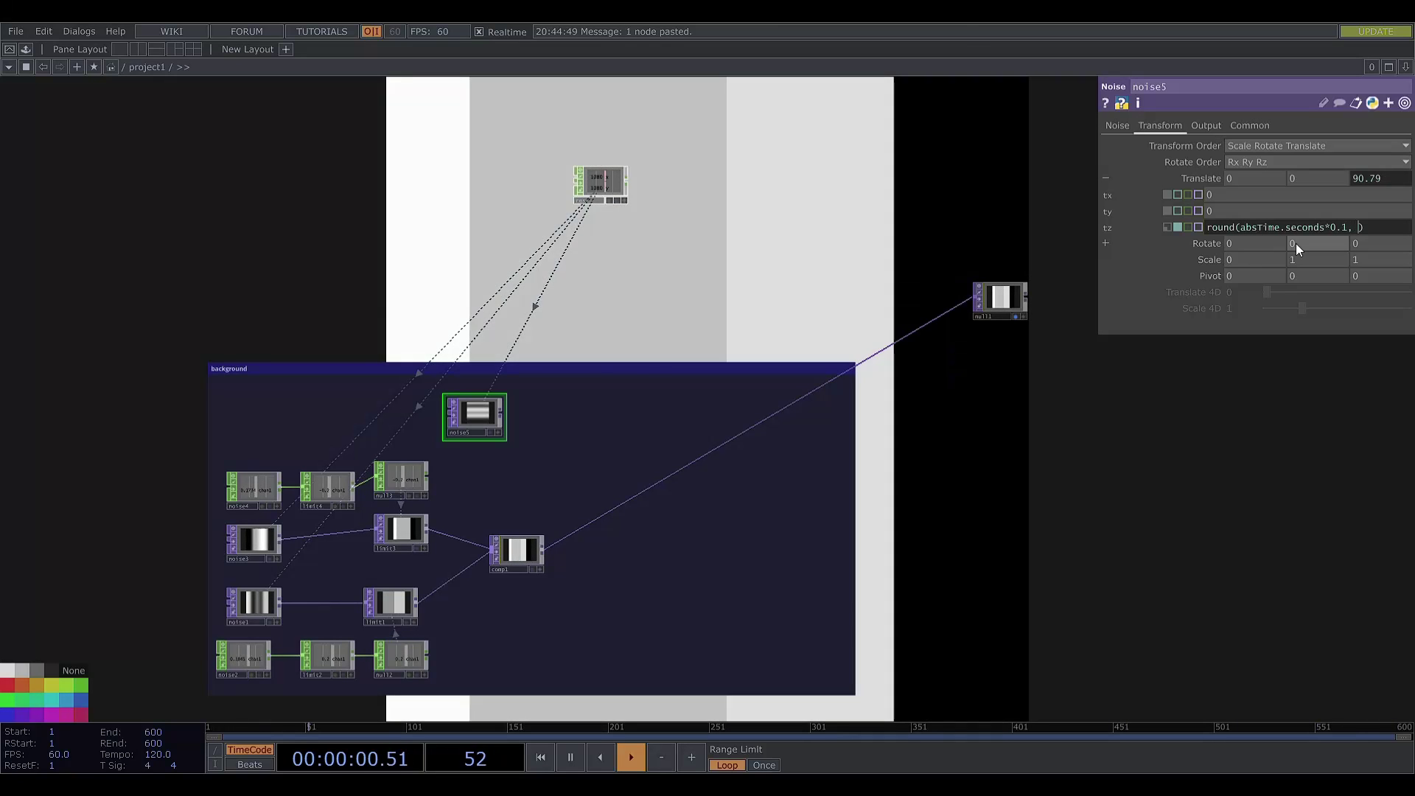
key(Left)
key(BackSpace)
text(05)
key(End)
Set the copied Noise TOP's seed to 6373, its period to 8 and its exponent to 1
drag(737, 316, 634, 356)
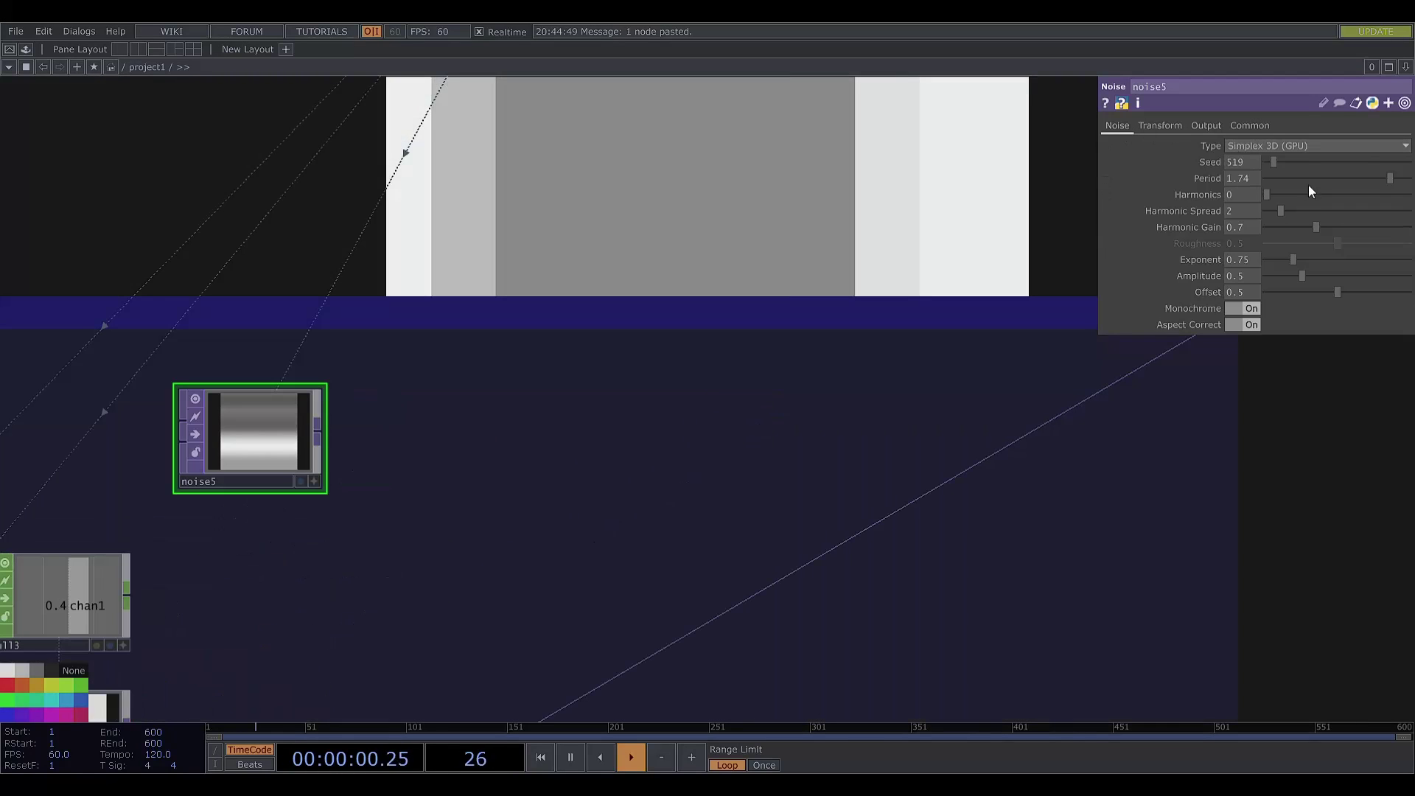
click(1356, 163)
drag(1252, 178, 1182, 179)
text(8)
key(Return)
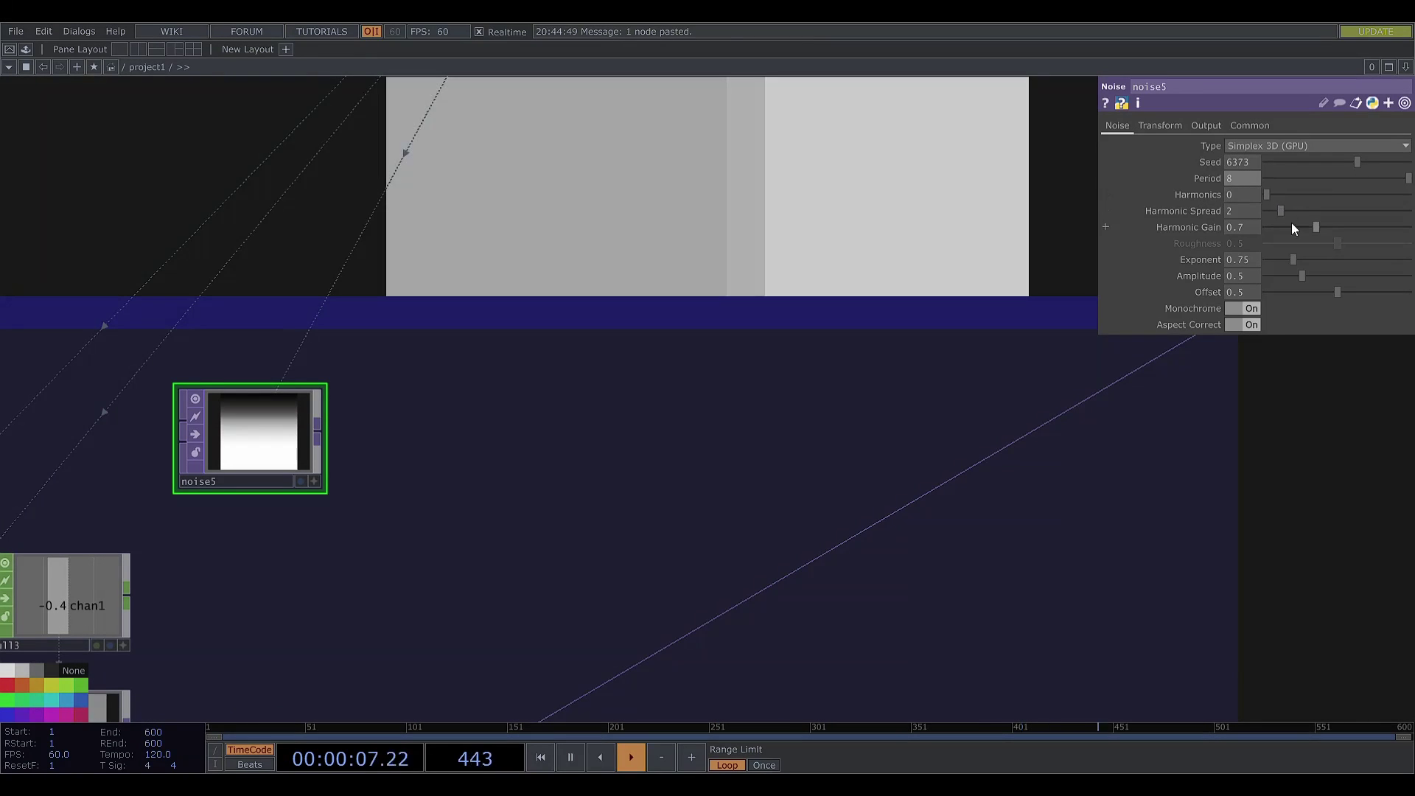
drag(1240, 260, 1143, 268)
text(1)
key(Return)
Connect the copied Noise TOP to the Composite TOP and move it to the first place in the input order
drag(643, 221, 579, 277)
scroll(651, 201, down, 3)
drag(399, 419, 385, 631)
click(1109, 366)
click(1109, 353)
drag(887, 237, 628, 371)
scroll(701, 379, down, 5)
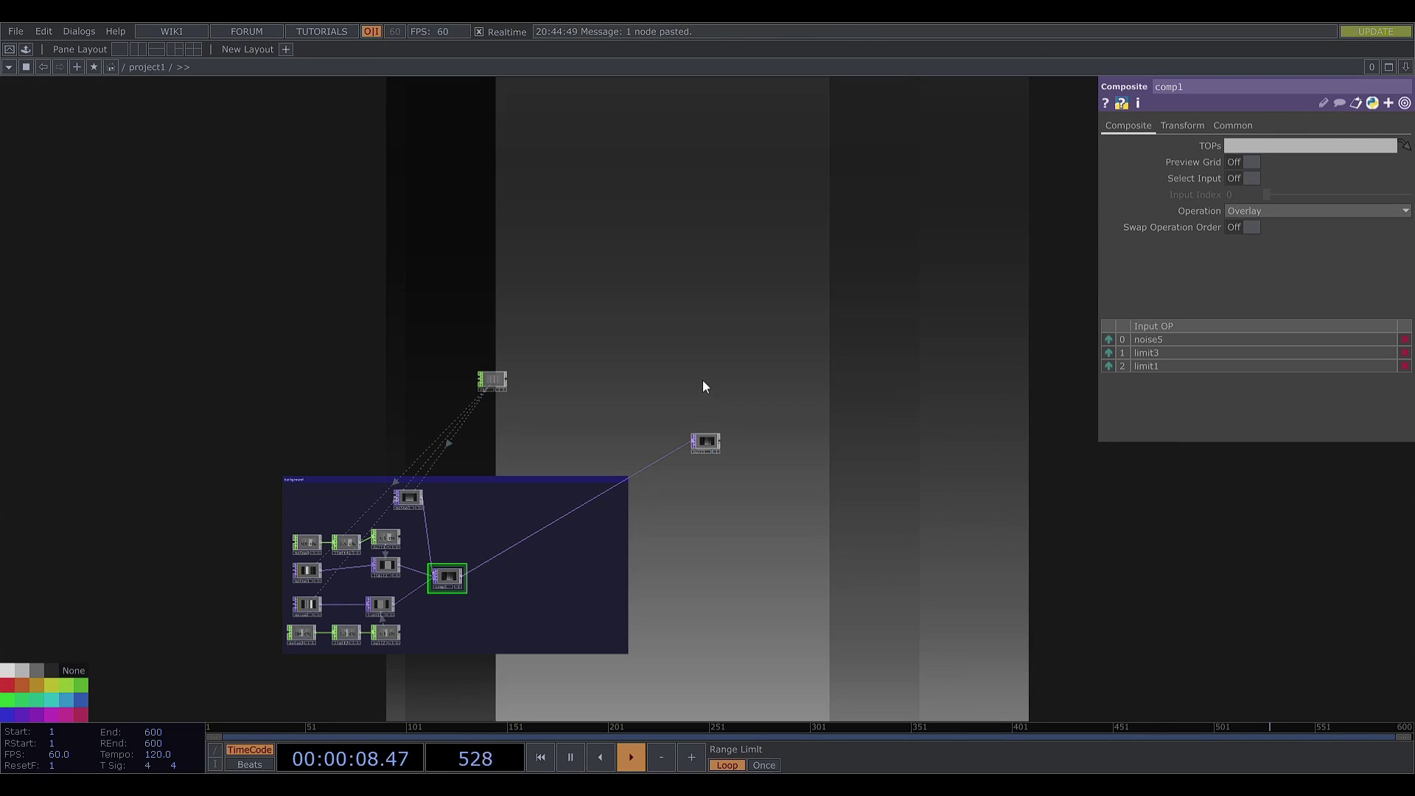
Set the pixel format of the Noise TOPs in both banded layers to 32-bit float (RGBA)
drag(535, 461, 291, 596)
drag(681, 457, 675, 462)
drag(746, 304, 1098, 123)
drag(543, 443, 517, 361)
scroll(509, 335, up, 1)
scroll(355, 508, up, 5)
drag(355, 508, 332, 526)
scroll(332, 526, up, 3)
click(388, 483)
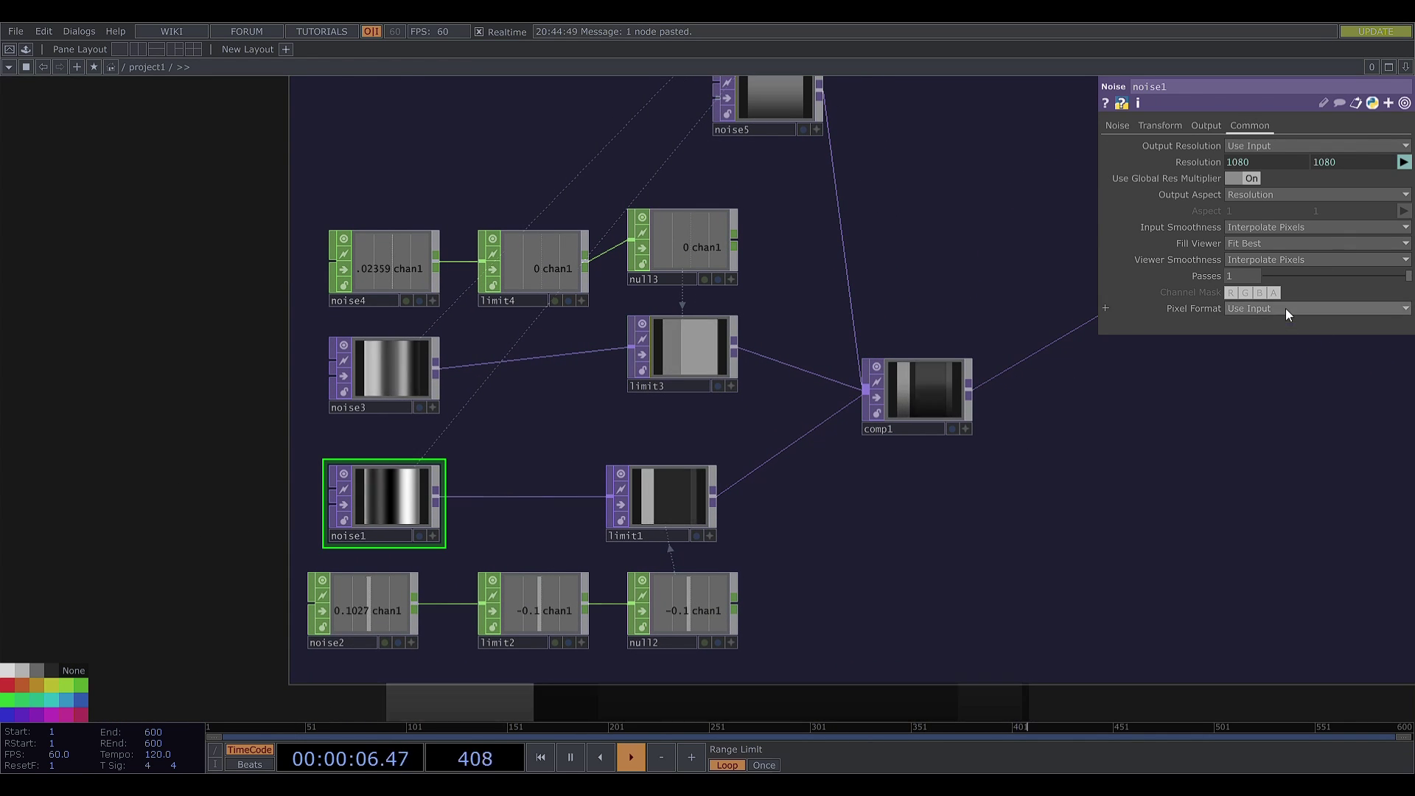
click(1279, 308)
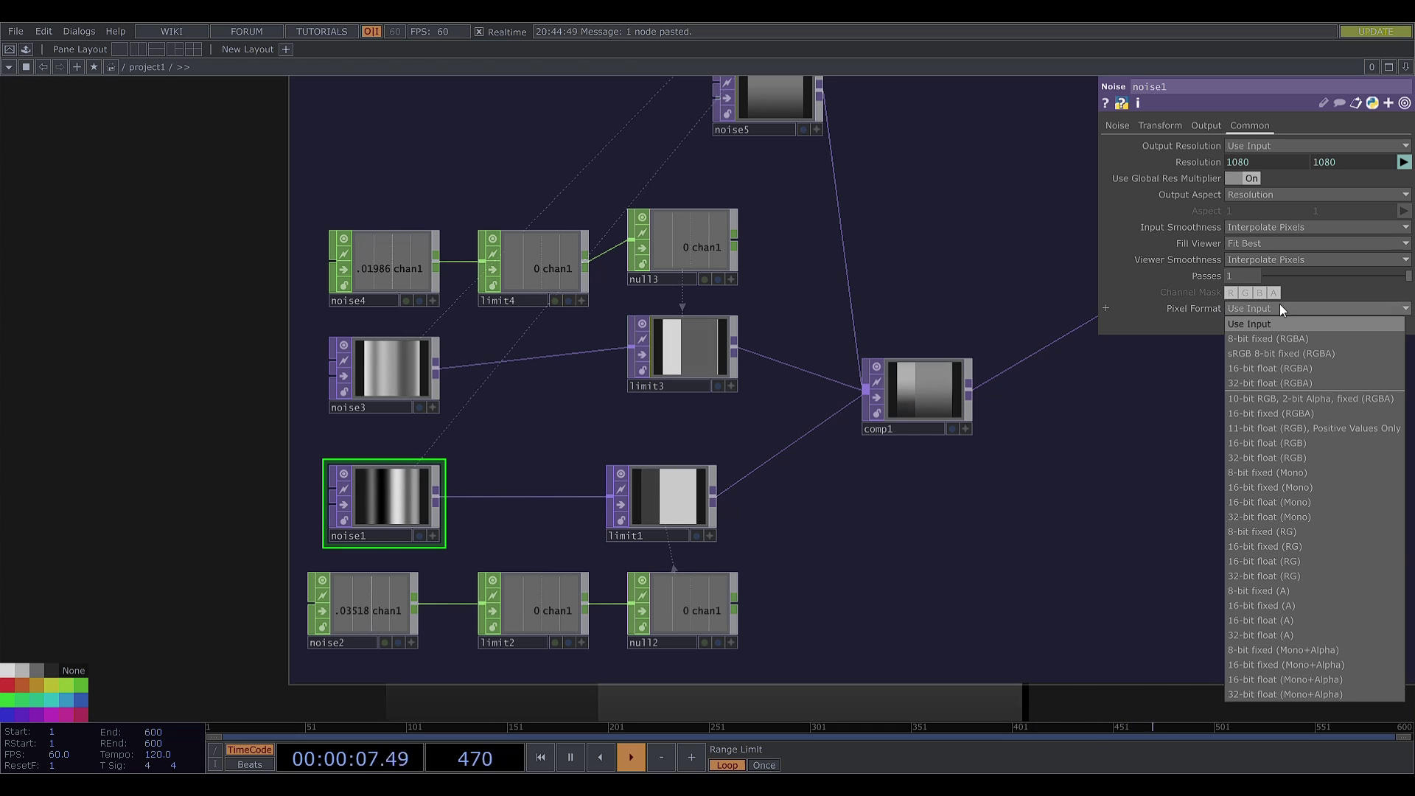
click(1290, 383)
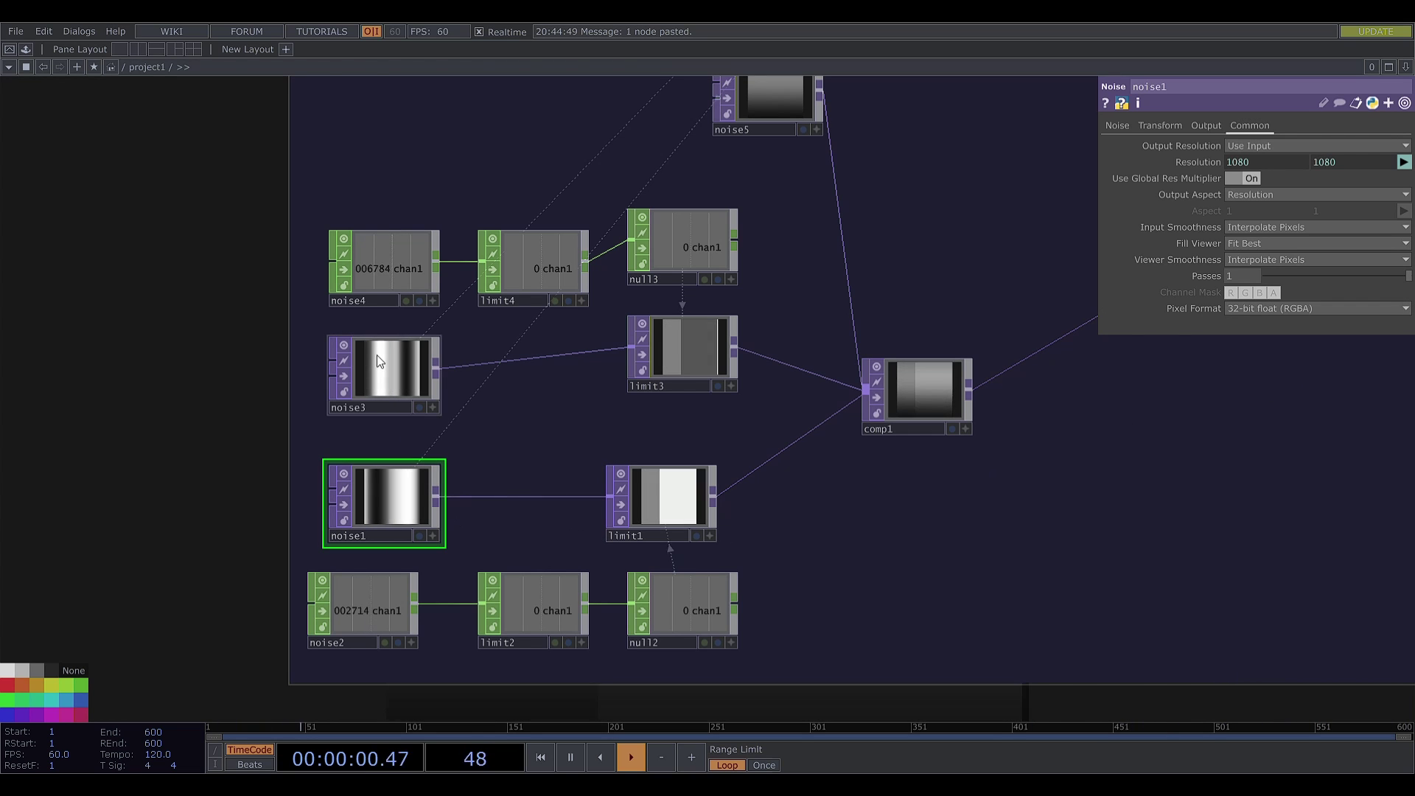
click(1303, 308)
click(1323, 383)
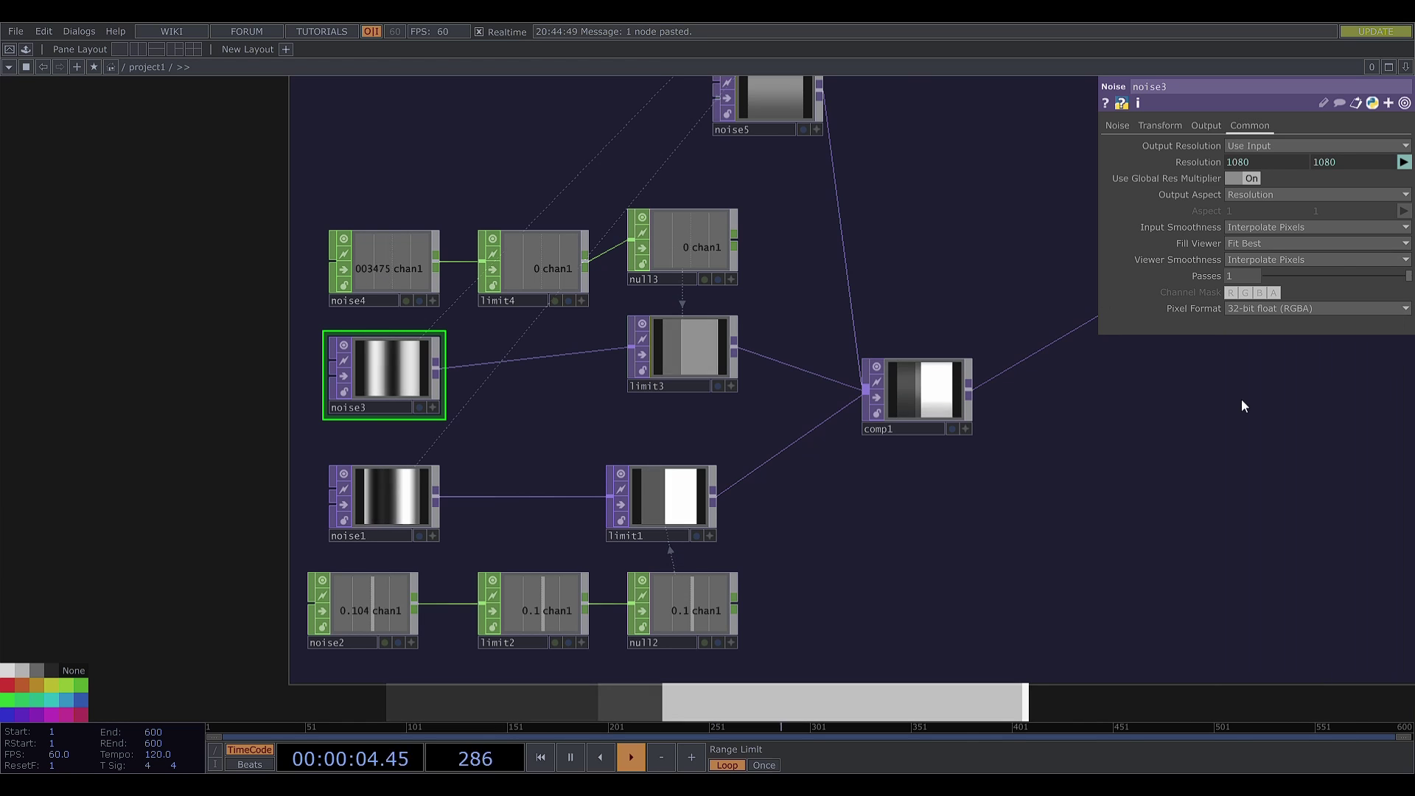
Set the pixel format of the Noise TOP at the top of the background group to 32-bit float (RGBA)
drag(114, 523, 4, 715)
click(588, 326)
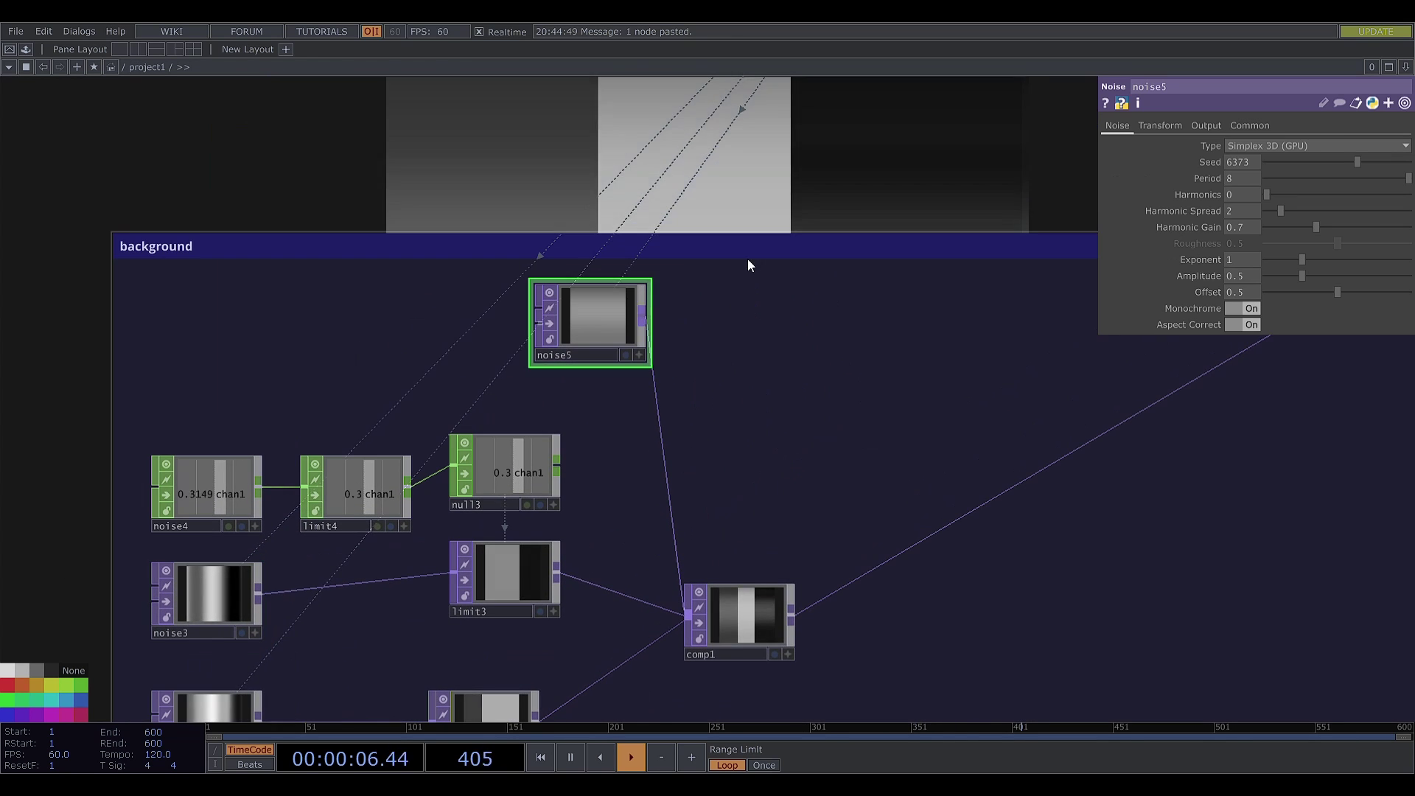
drag(860, 191, 670, 427)
click(1252, 125)
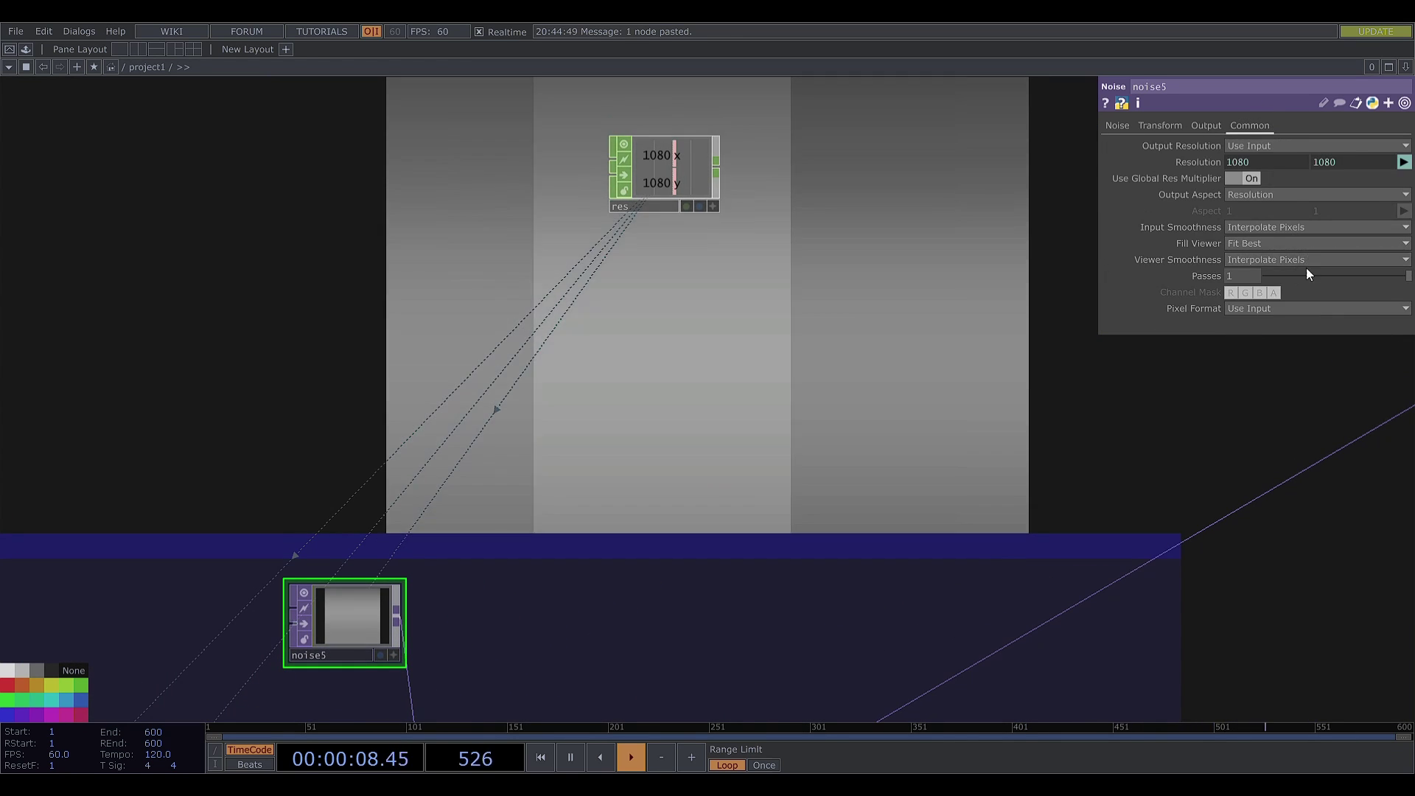
click(1288, 309)
click(1292, 387)
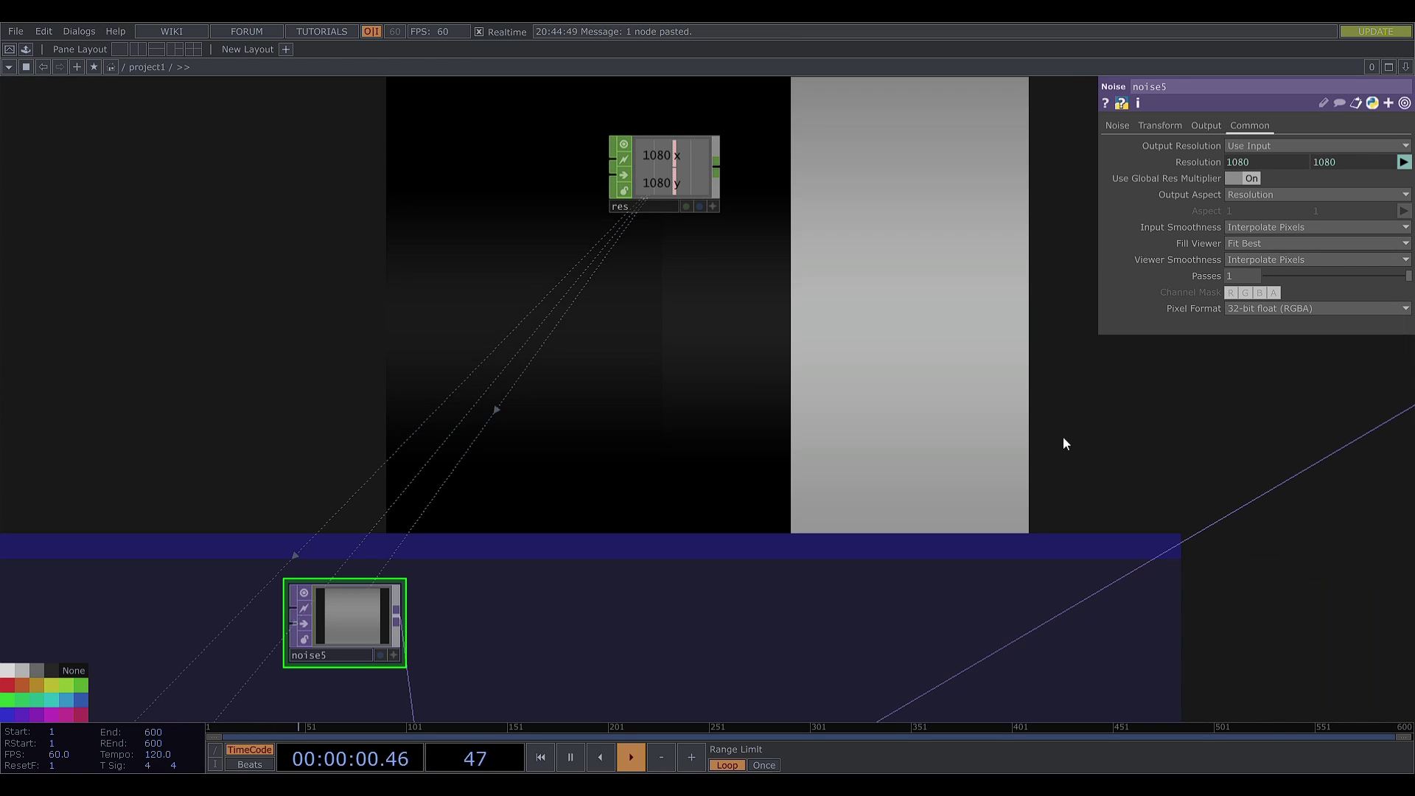
Insert a Blur TOP between the Composite TOP and the output Null and set its filter size to 13
scroll(591, 411, down, 3)
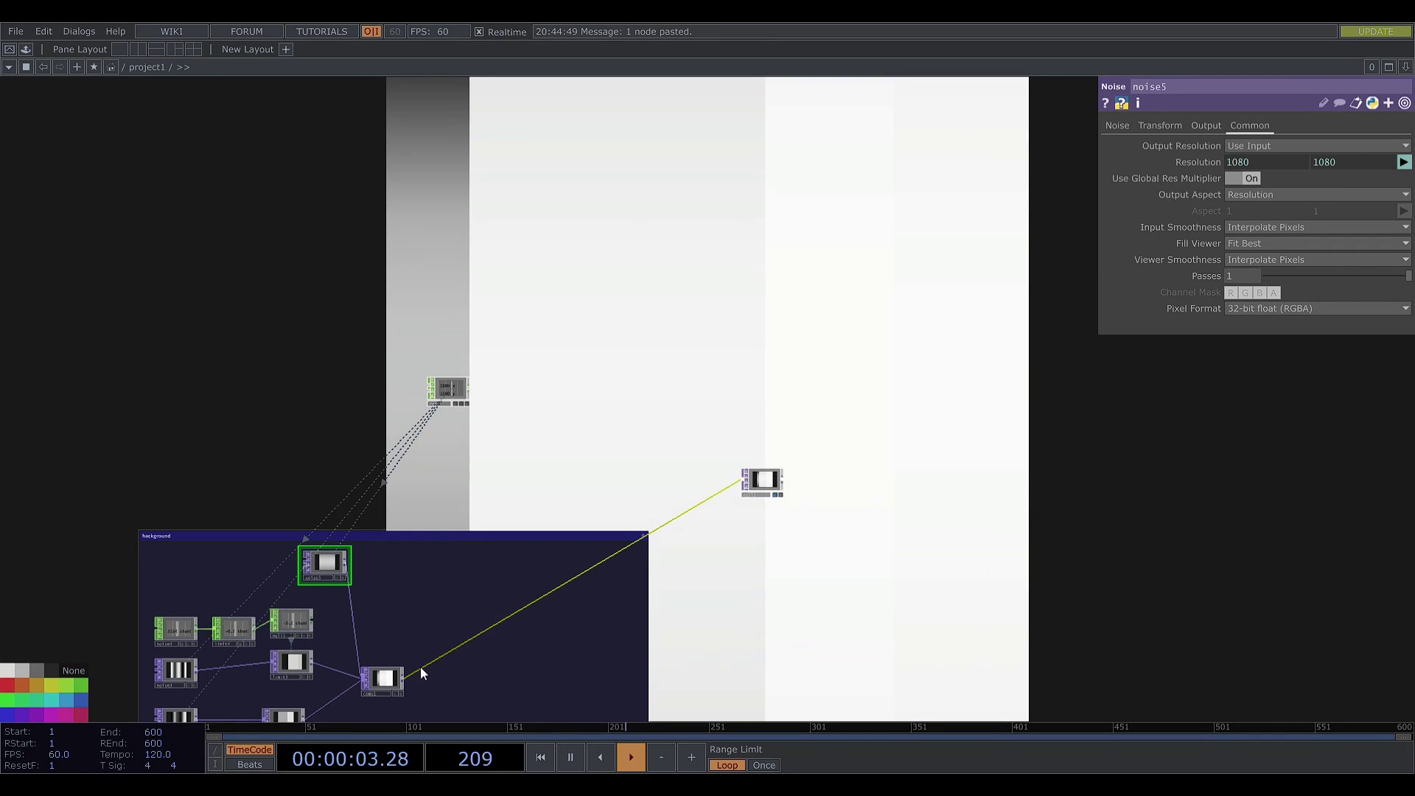
right_click(420, 666)
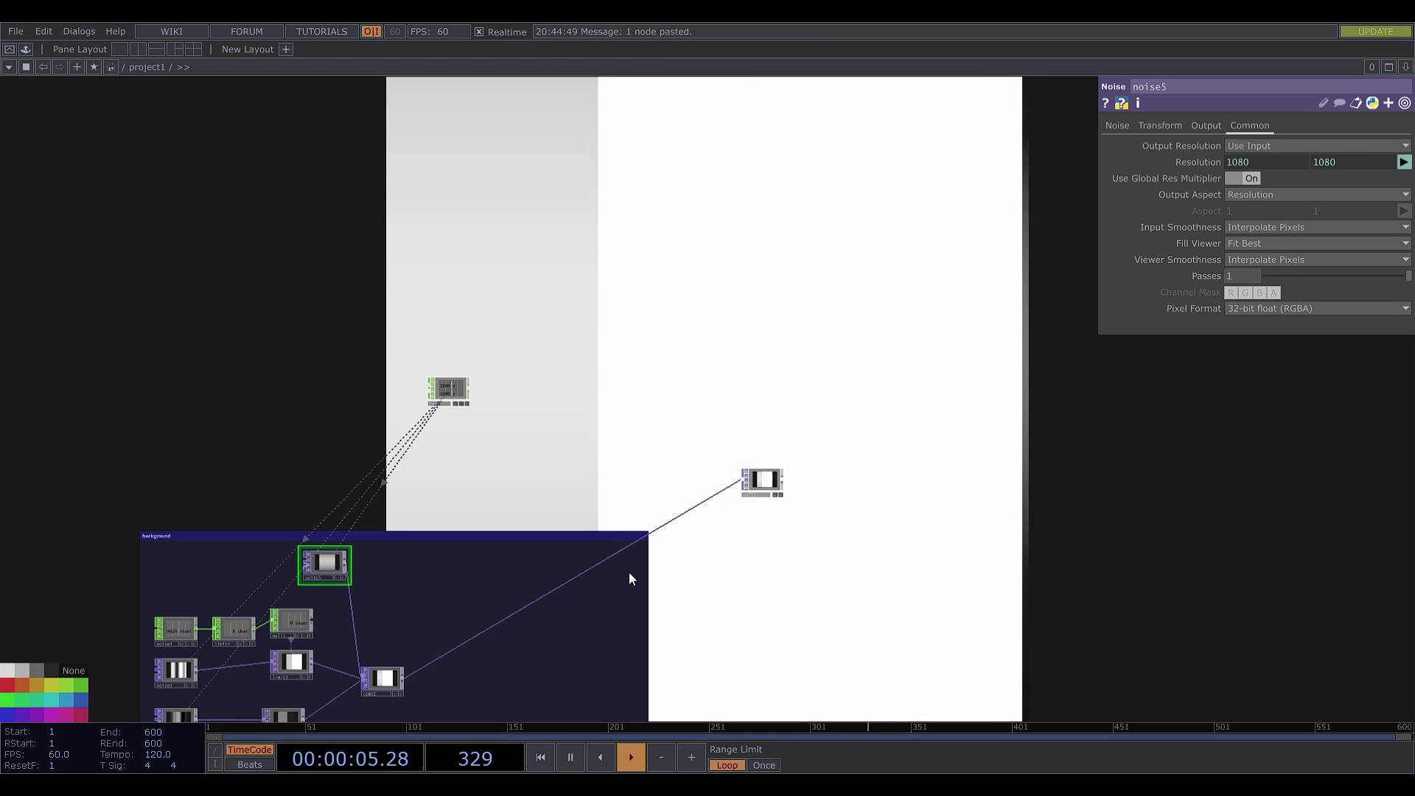
click(249, 421)
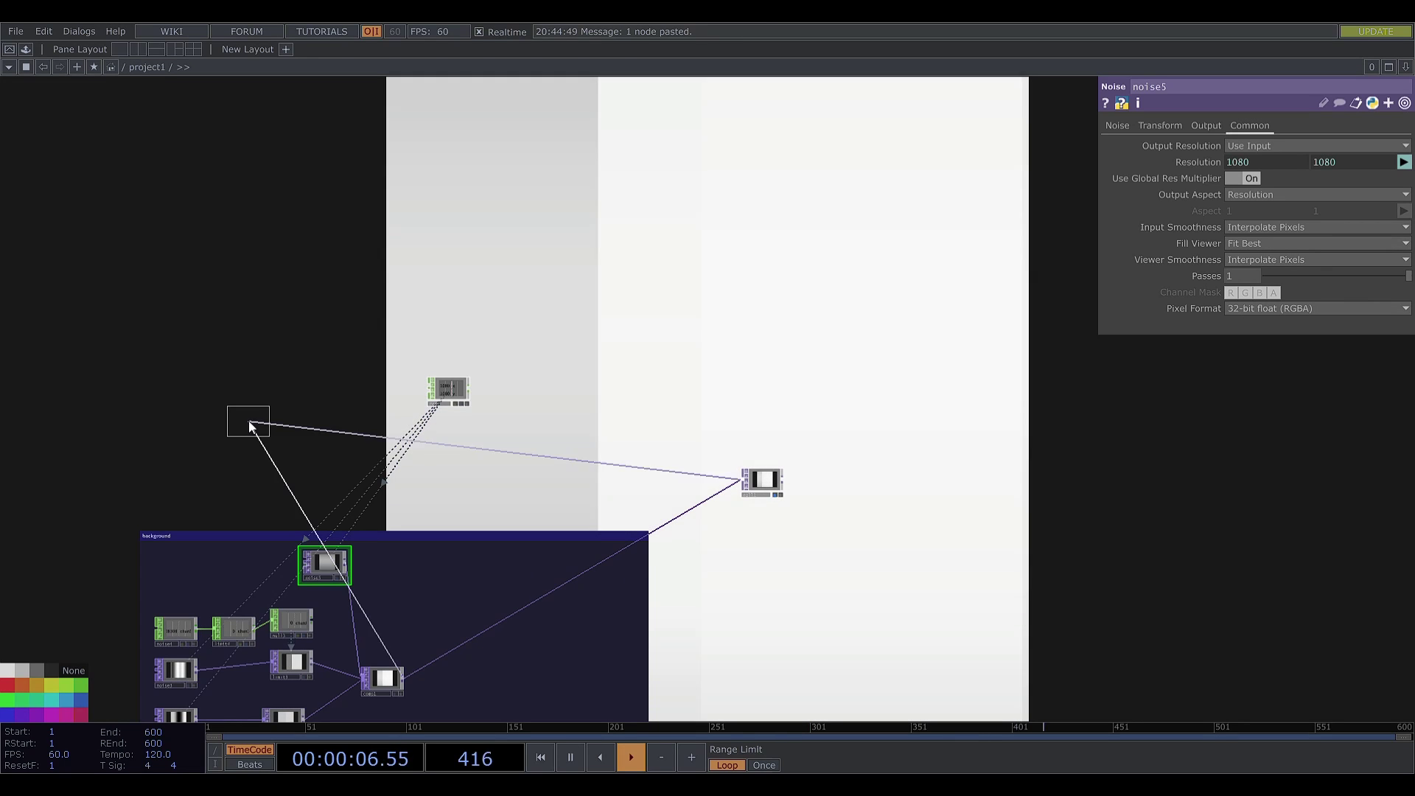
click(486, 684)
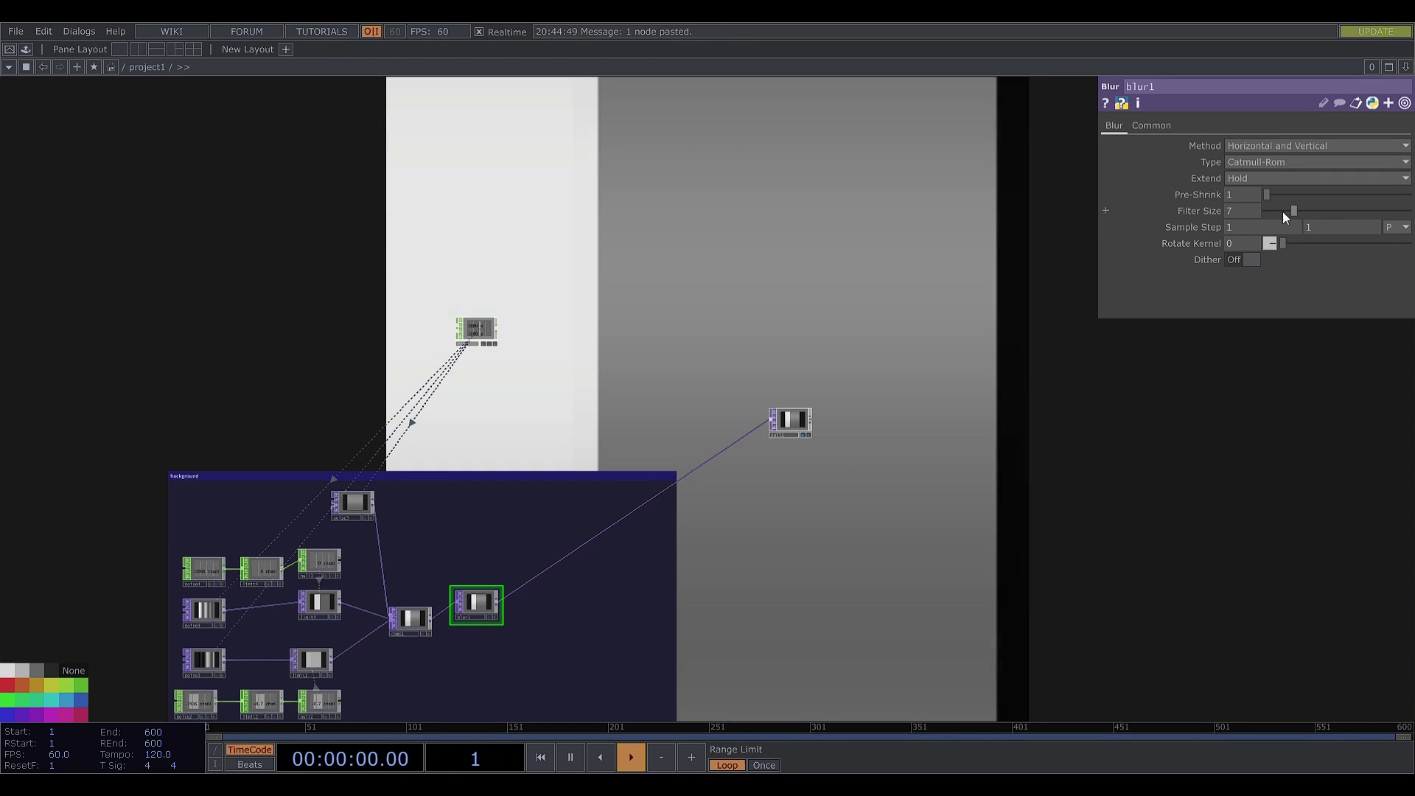
drag(1282, 211, 1325, 210)
drag(891, 492, 793, 512)
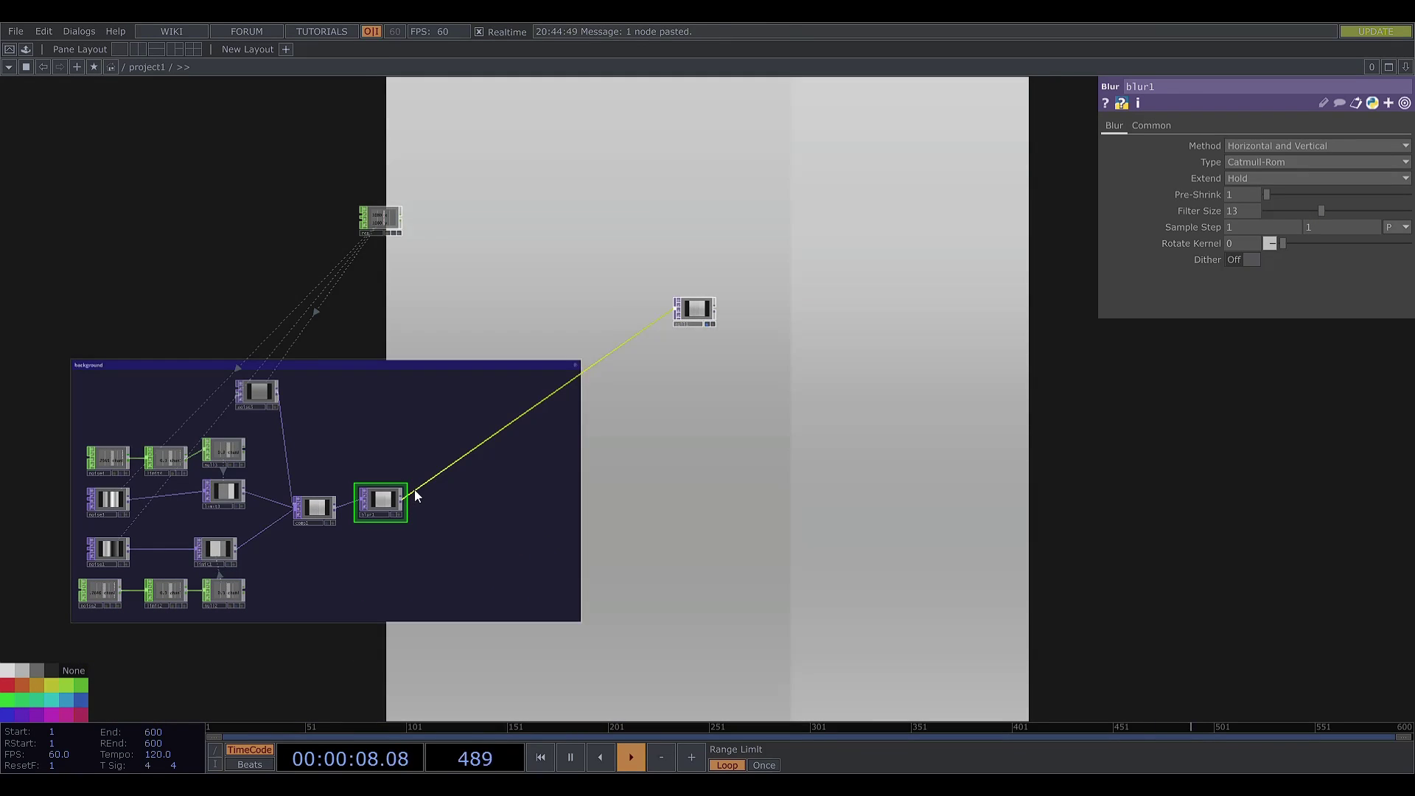
Insert a Lookup TOP after the Blur TOP and feed its second input from a new Ramp TOP whose resolution references the res CHOP
right_click(417, 489)
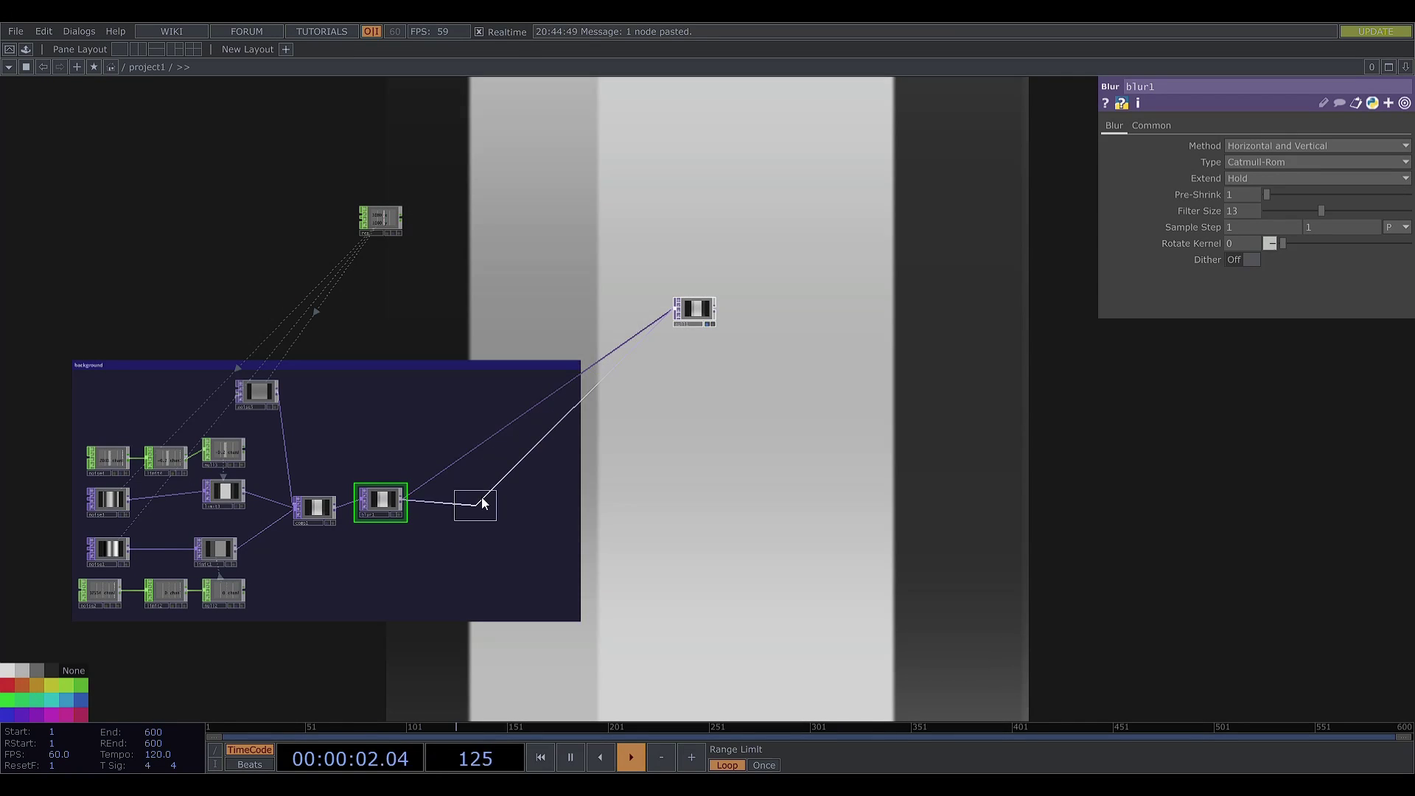
click(472, 493)
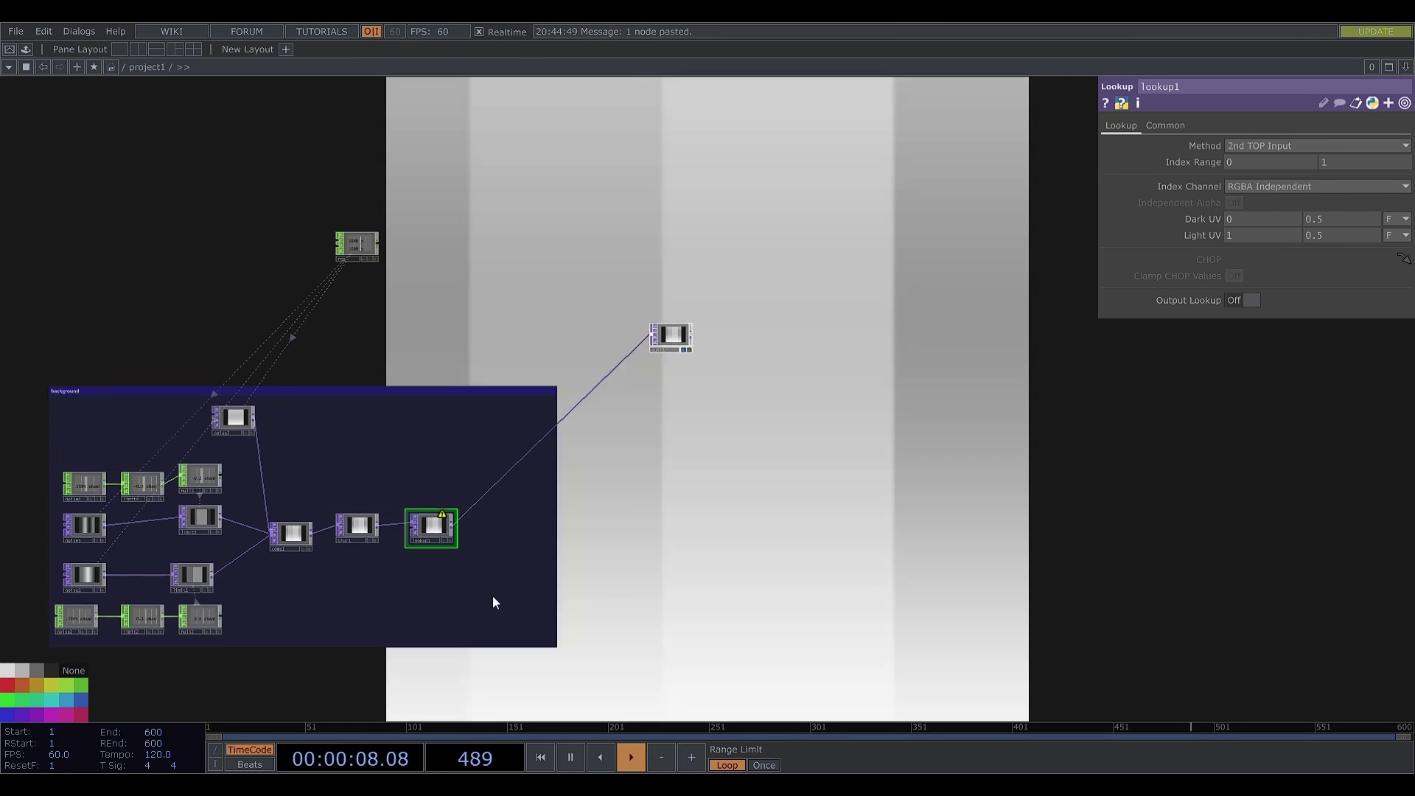
click(537, 400)
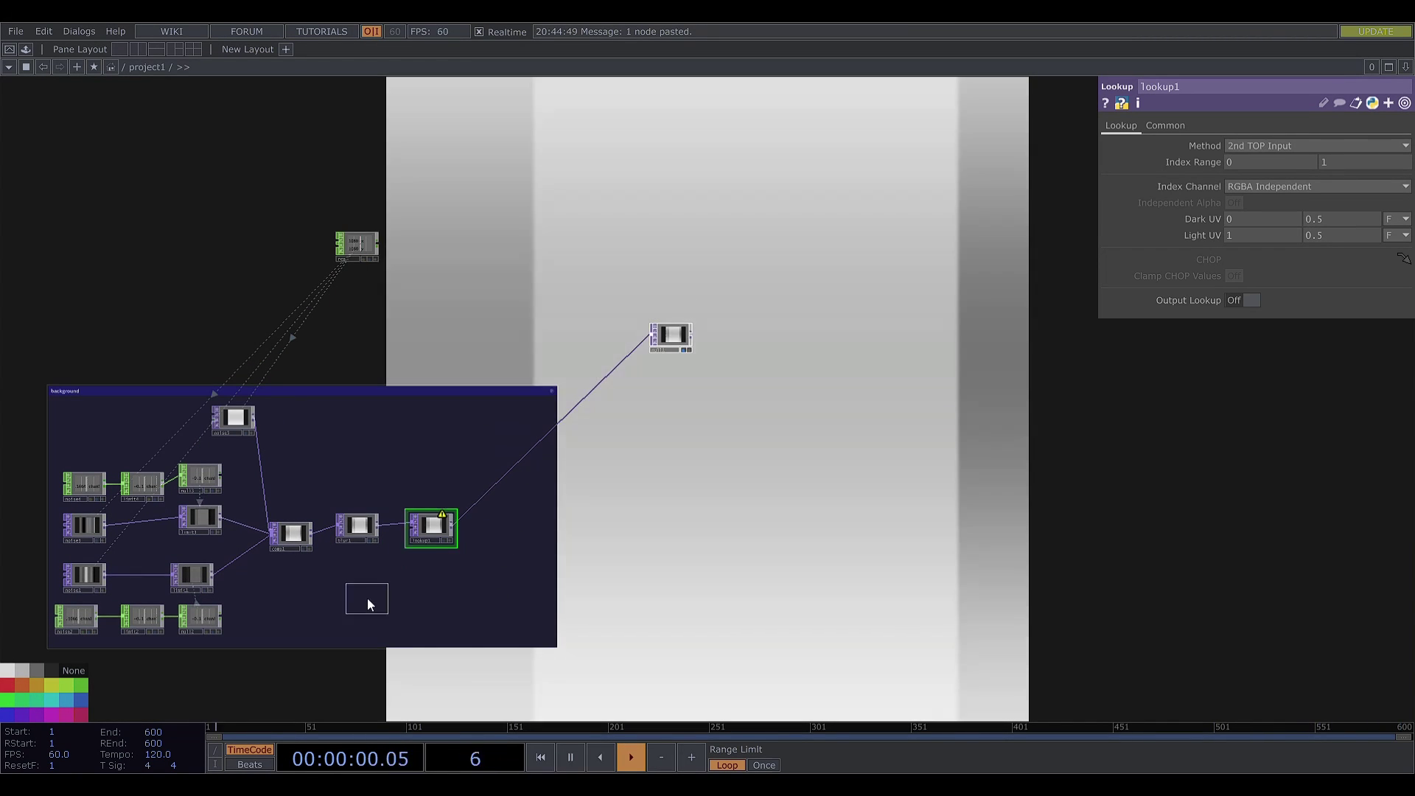
click(367, 603)
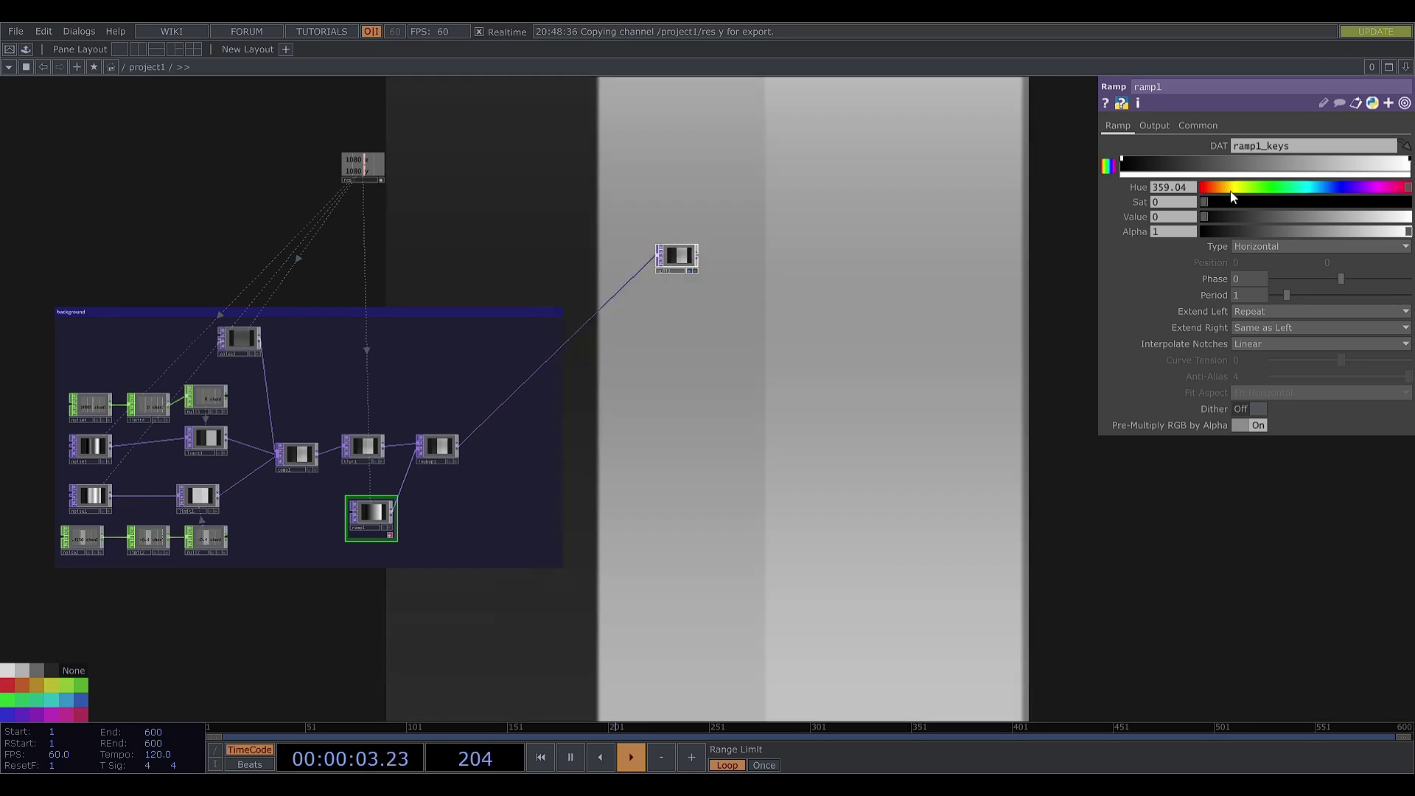
Colour the ramp's dark key light orange with hue 34, saturation 0.277 and value 1
click(1223, 188)
drag(1206, 216, 1408, 218)
click(1260, 201)
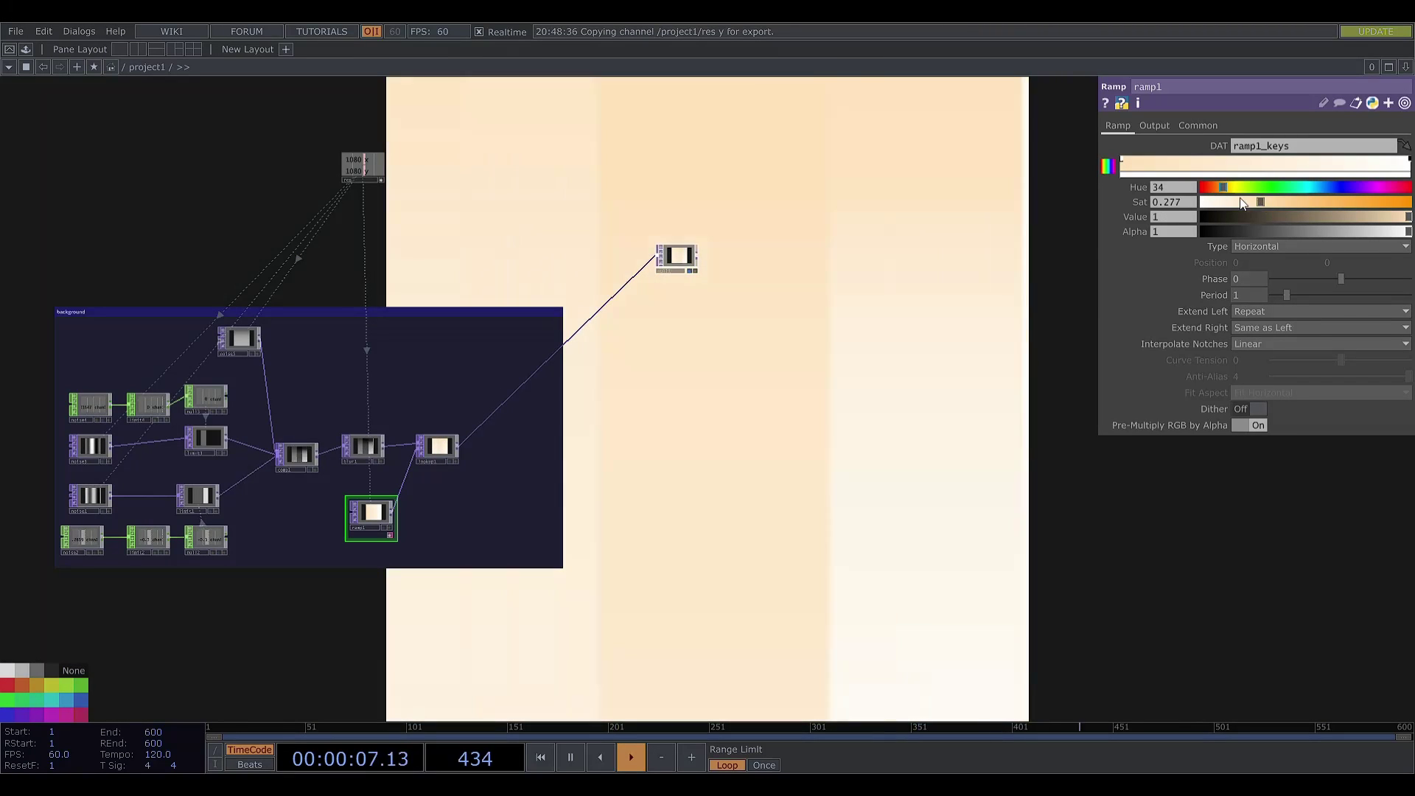
Add a red ramp key with hue 360, saturation 0.777 and value 0.723, followed by a blue key with hue 197, saturation 0.641 and value 0.583
click(1156, 160)
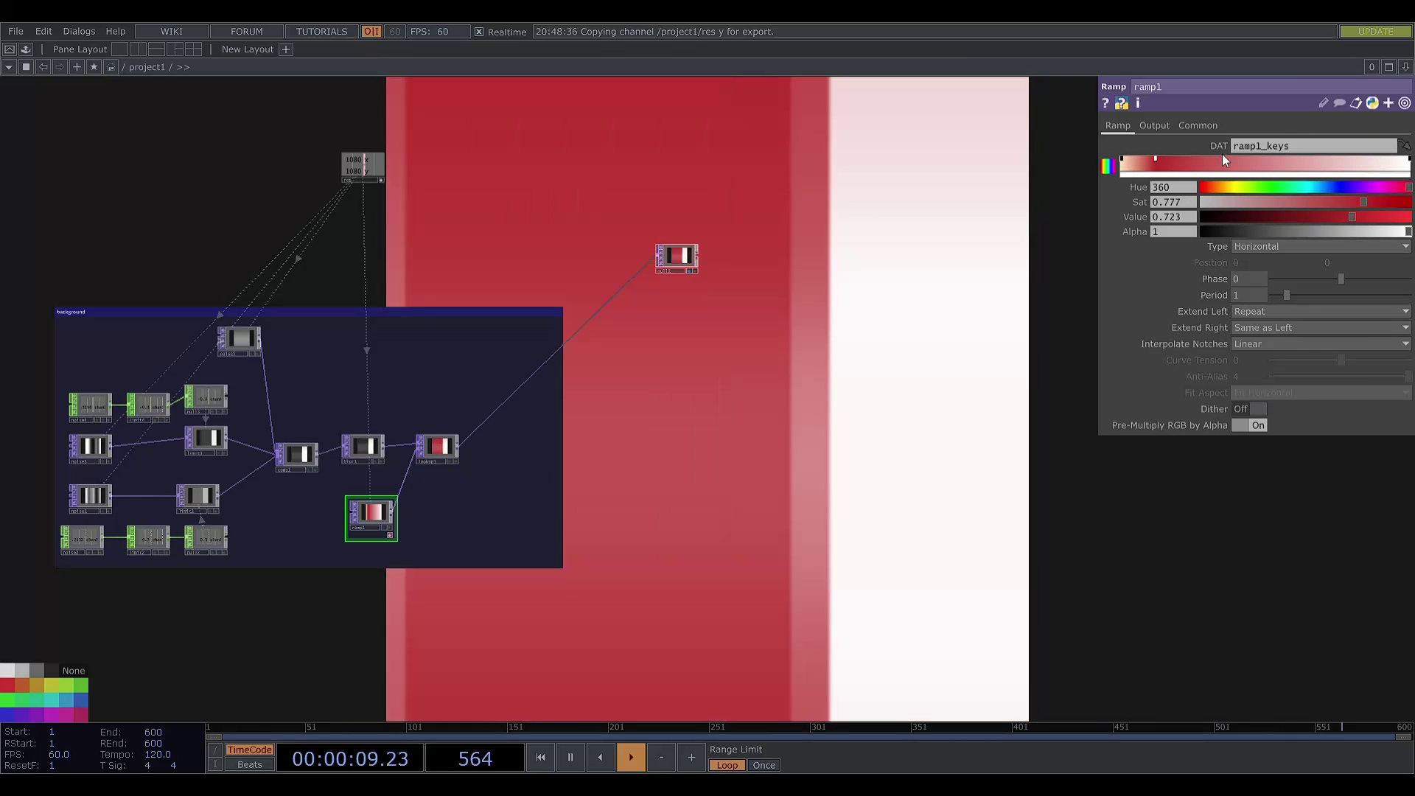
click(1217, 159)
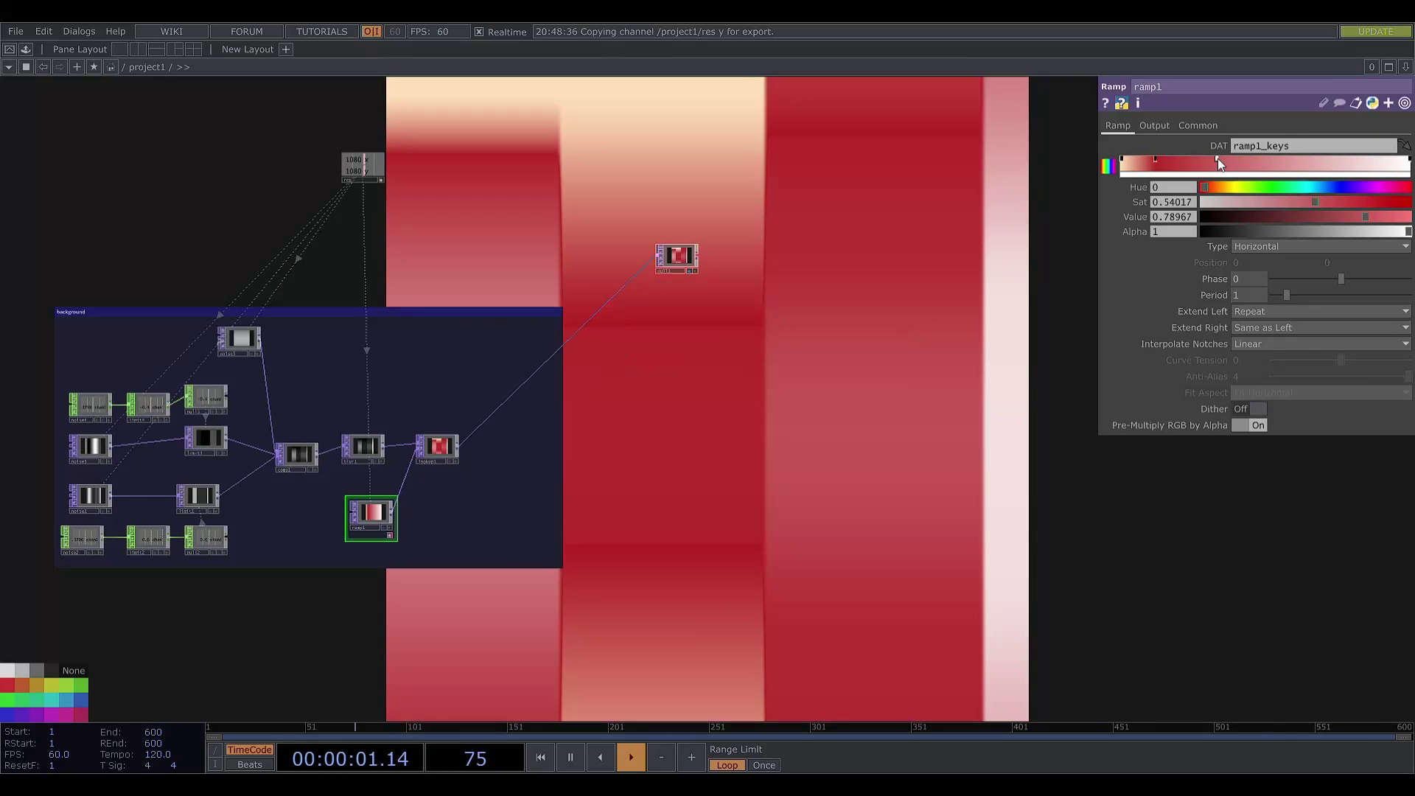
drag(1229, 186, 1316, 186)
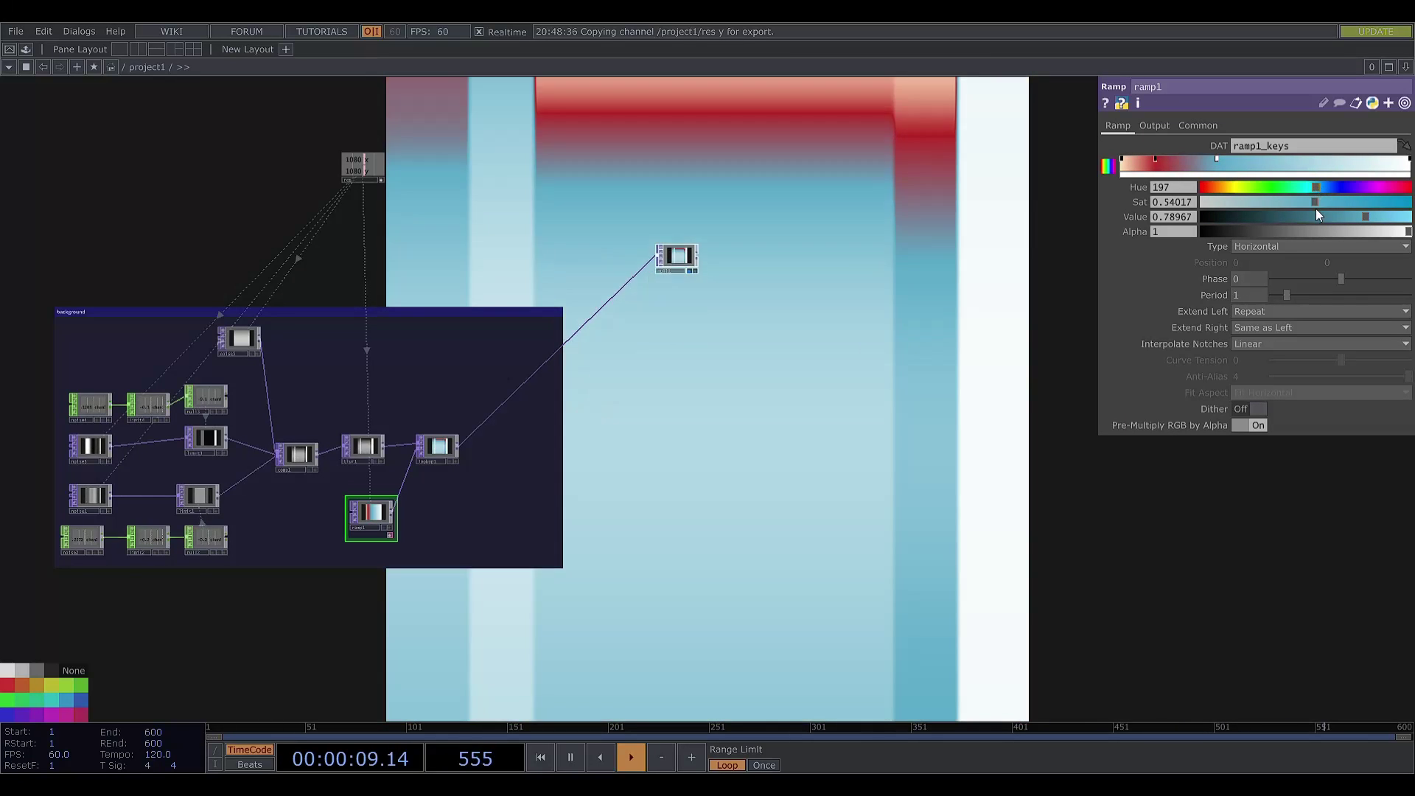
click(1333, 201)
click(1323, 217)
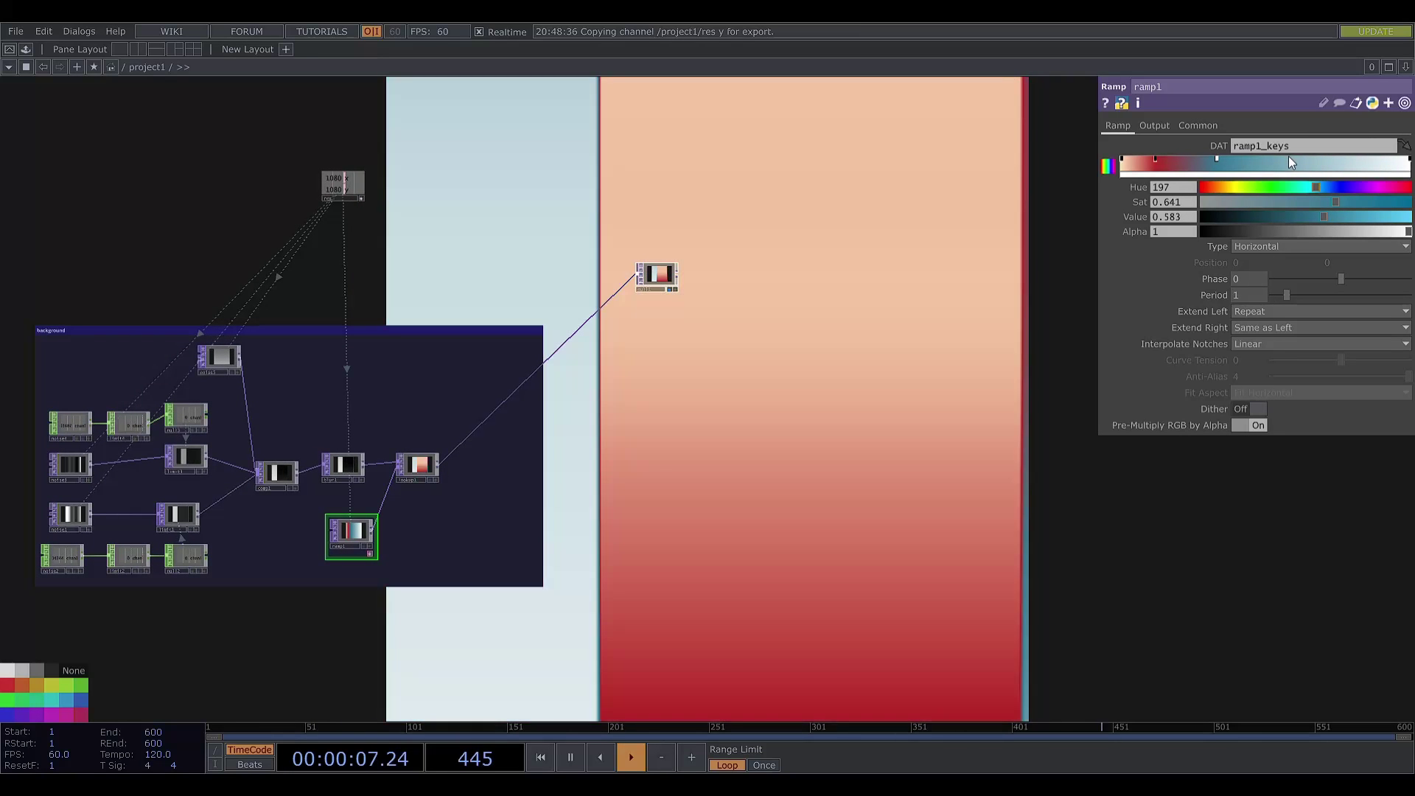
Add a saturated blue-violet ramp key past the blue one, followed by a vivid purple key with hue 275
click(1287, 159)
drag(1320, 187, 1388, 222)
click(1306, 204)
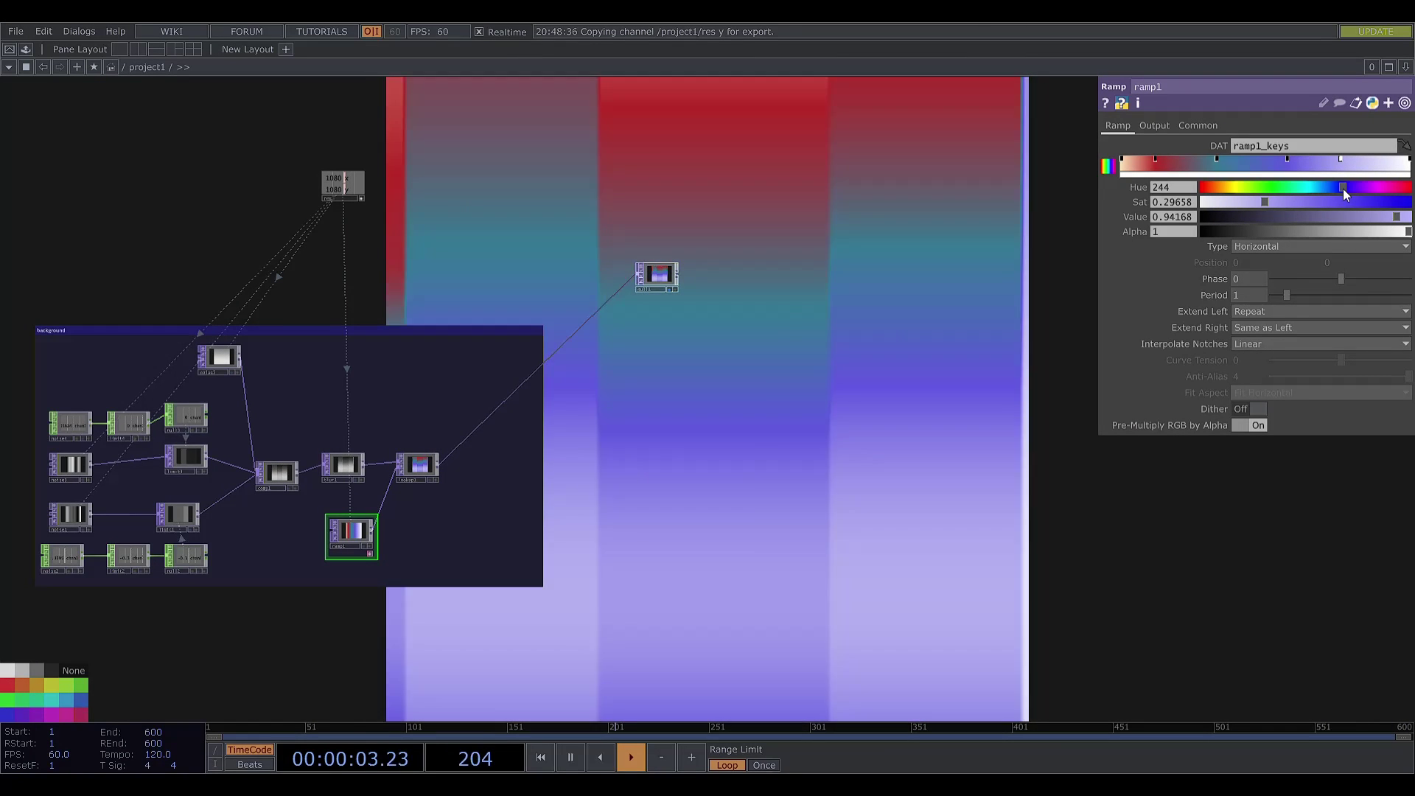
drag(1343, 188, 1359, 190)
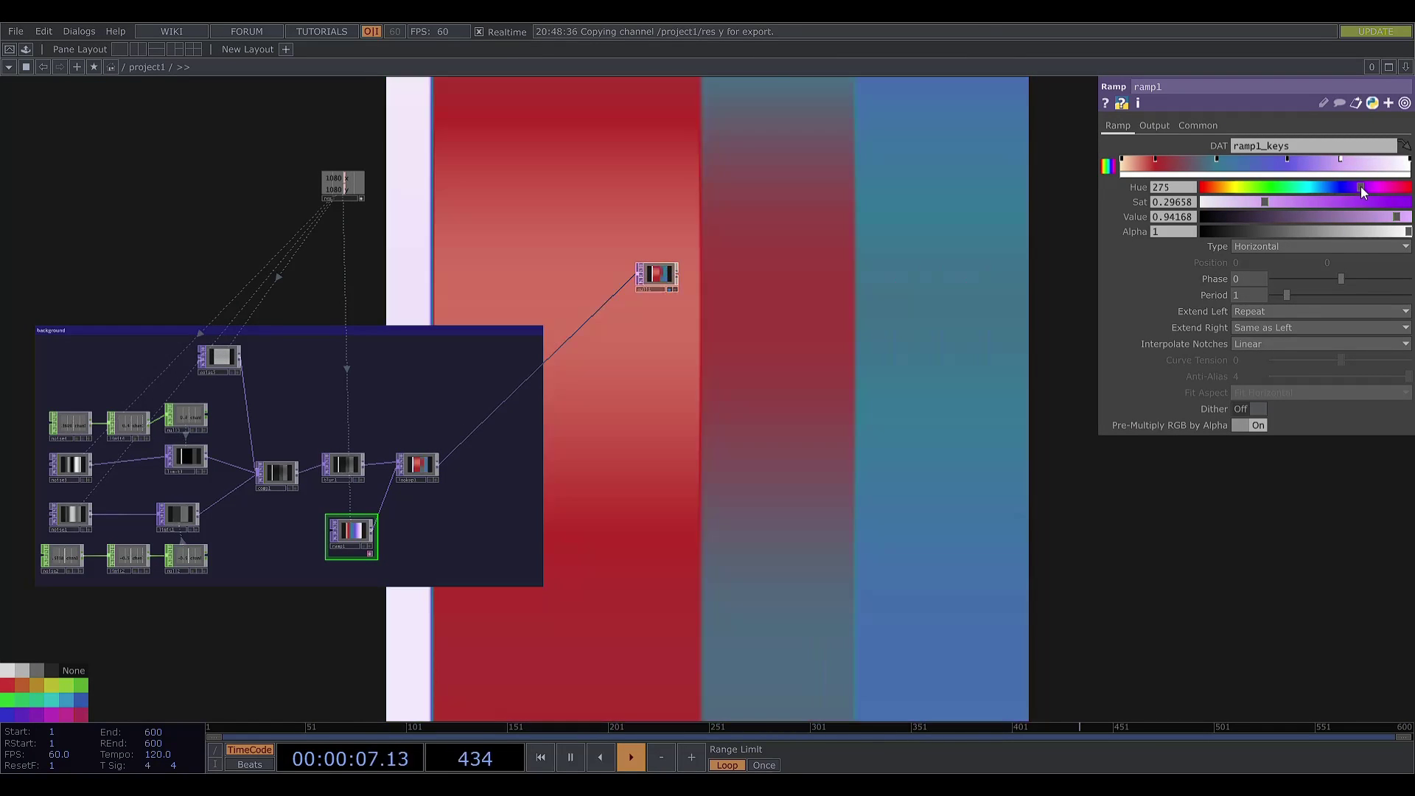
click(1358, 202)
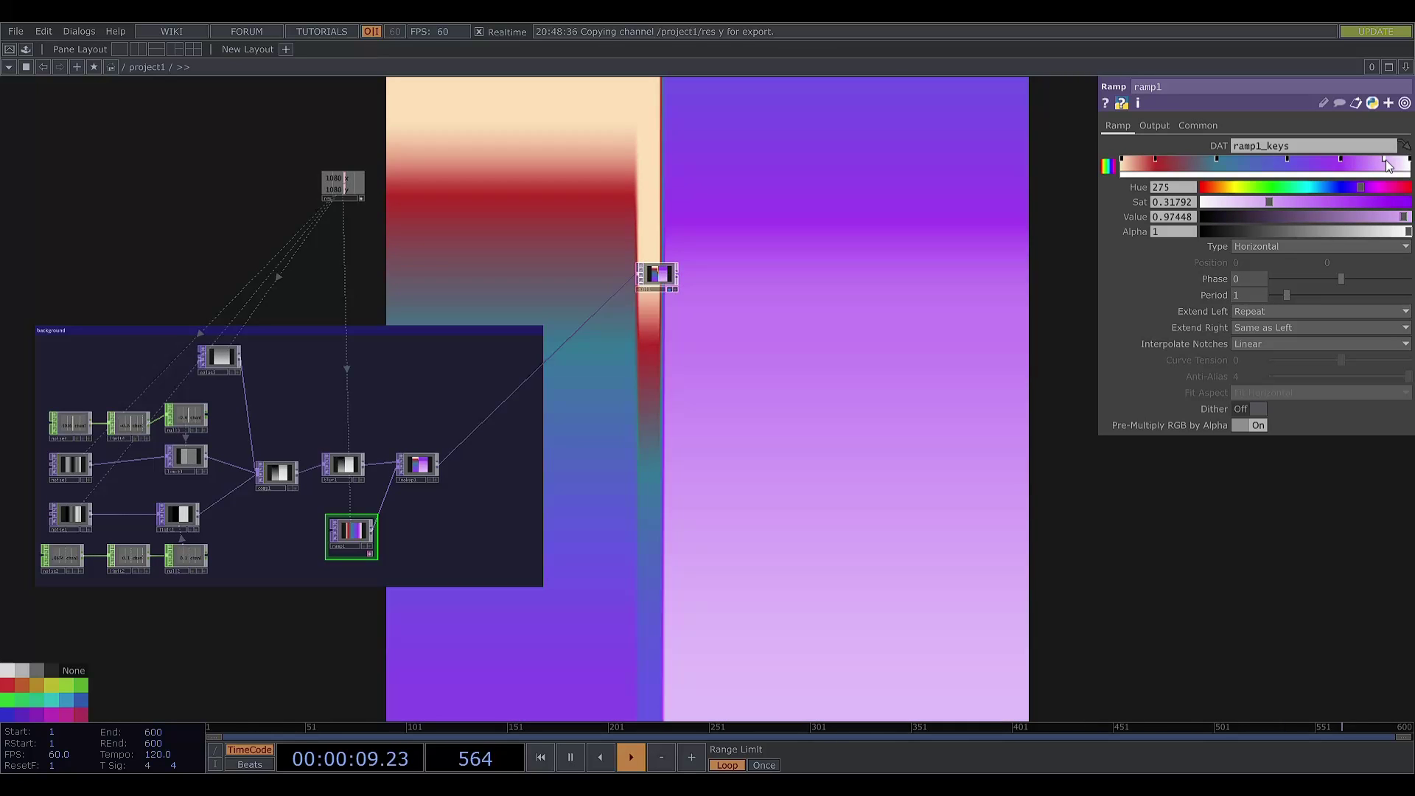
Colour the ramp key near the light end pink with hue 295 and select the white end key
click(1373, 189)
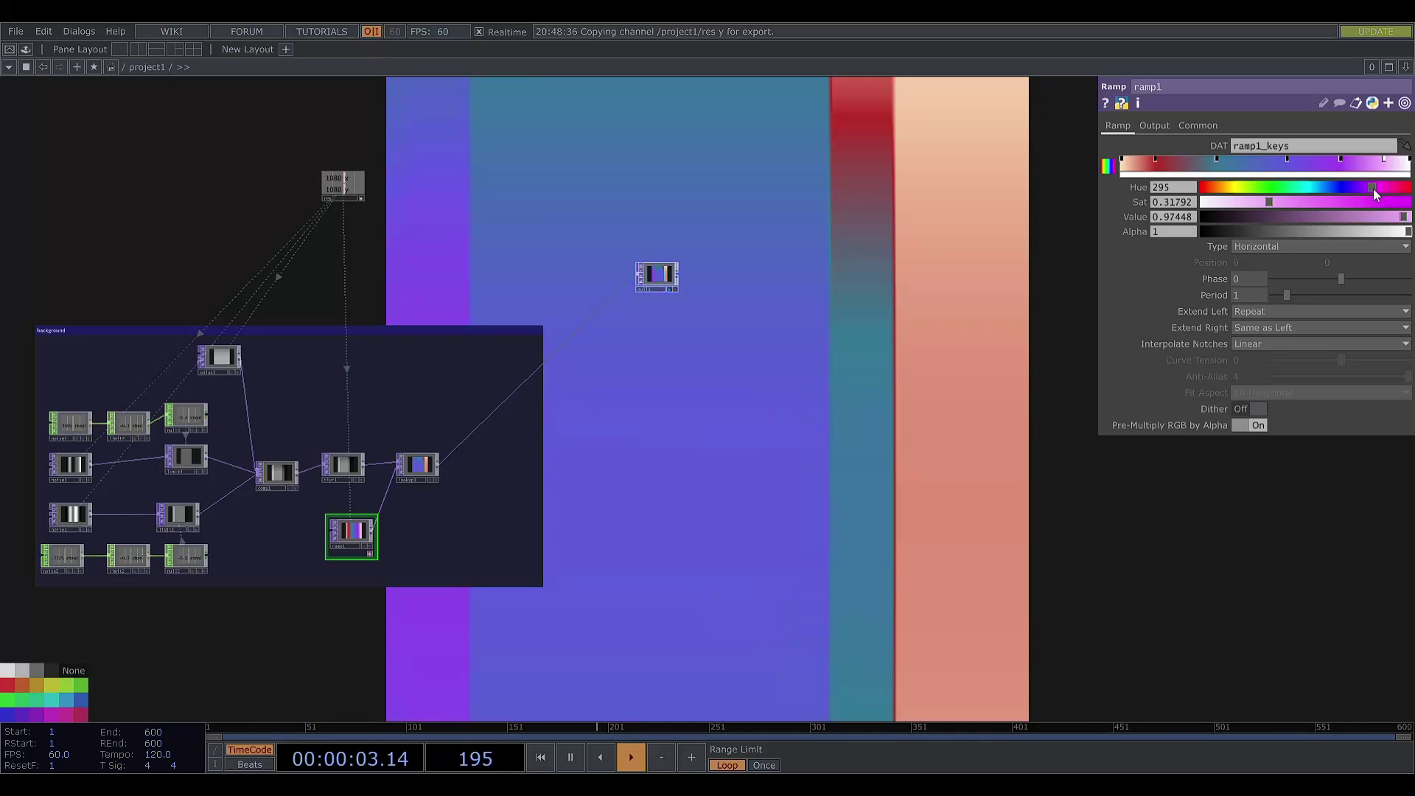
drag(776, 417, 737, 435)
click(1409, 159)
Insert a Transform TOP between the Lookup TOP and the output Null
drag(668, 499, 713, 445)
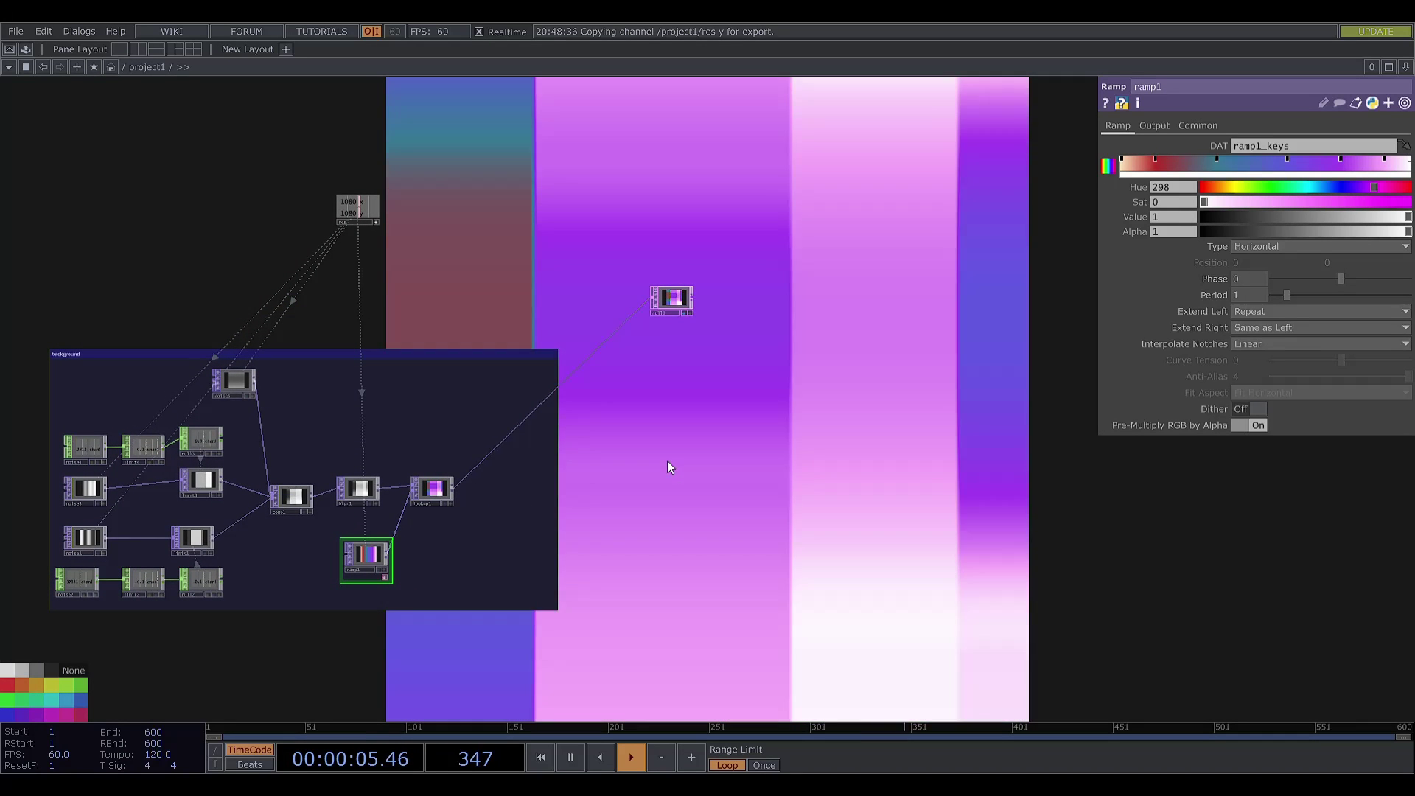
click(667, 461)
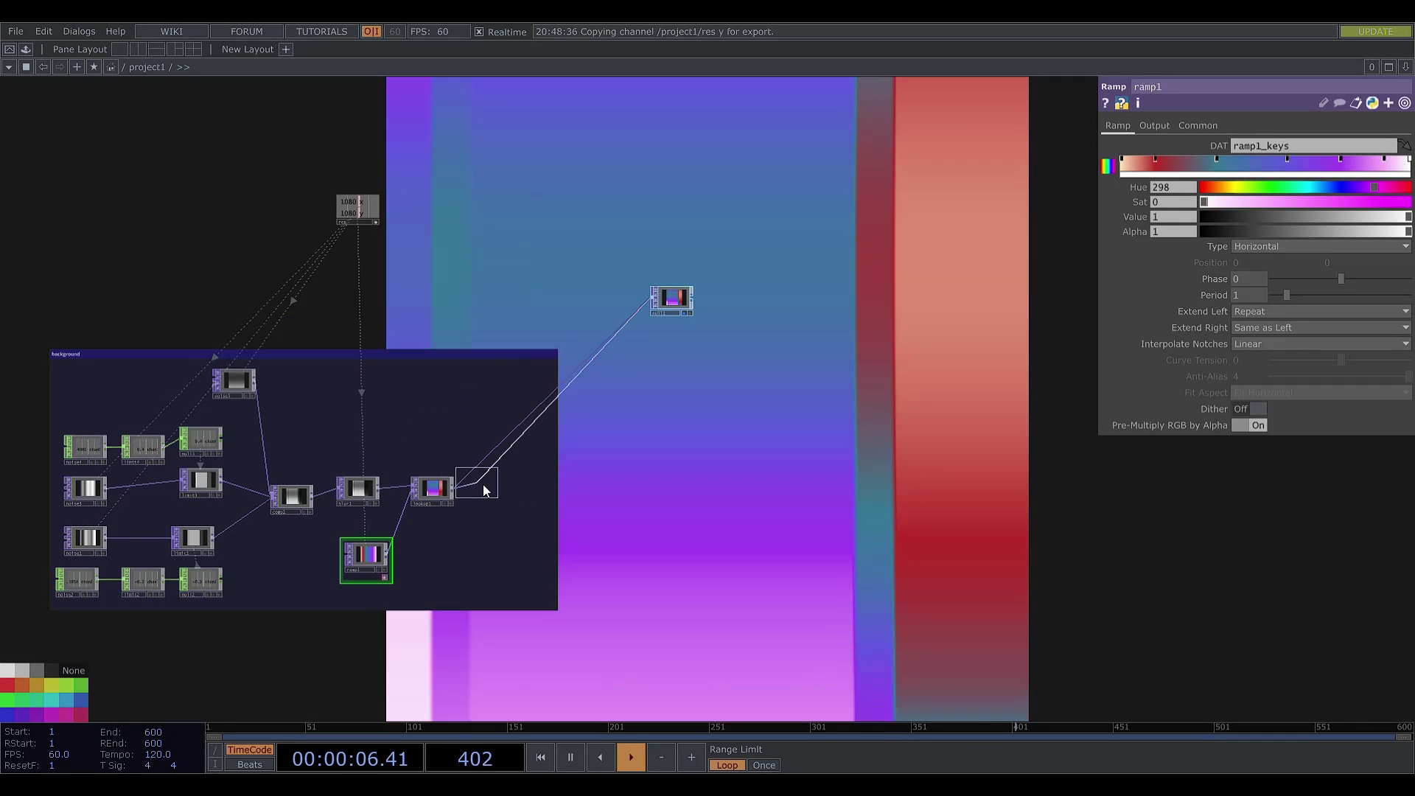
click(499, 484)
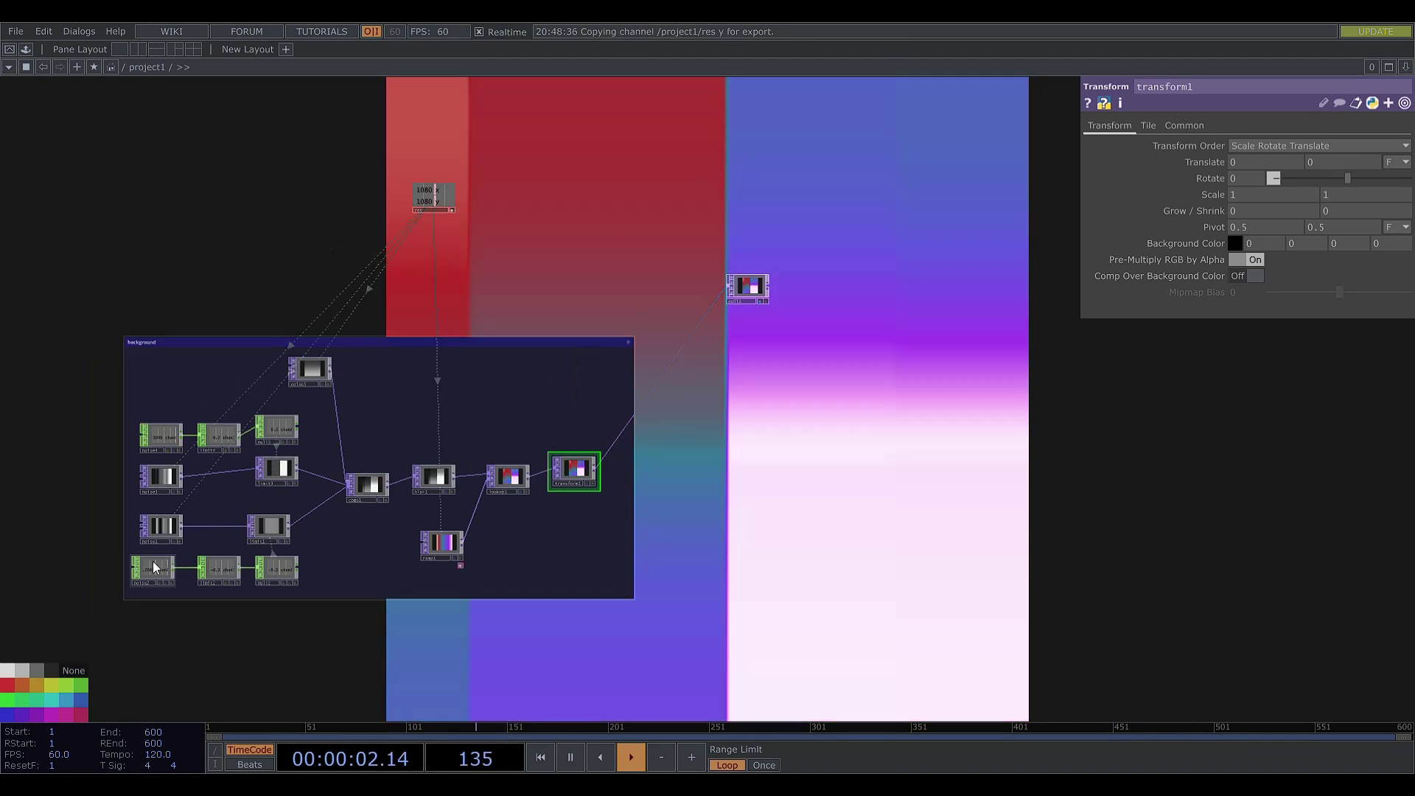
Paste a copy of the lower Noise CHOP above the Lookup TOP and set its noise type to Random
click(153, 564)
key(ctrl+v)
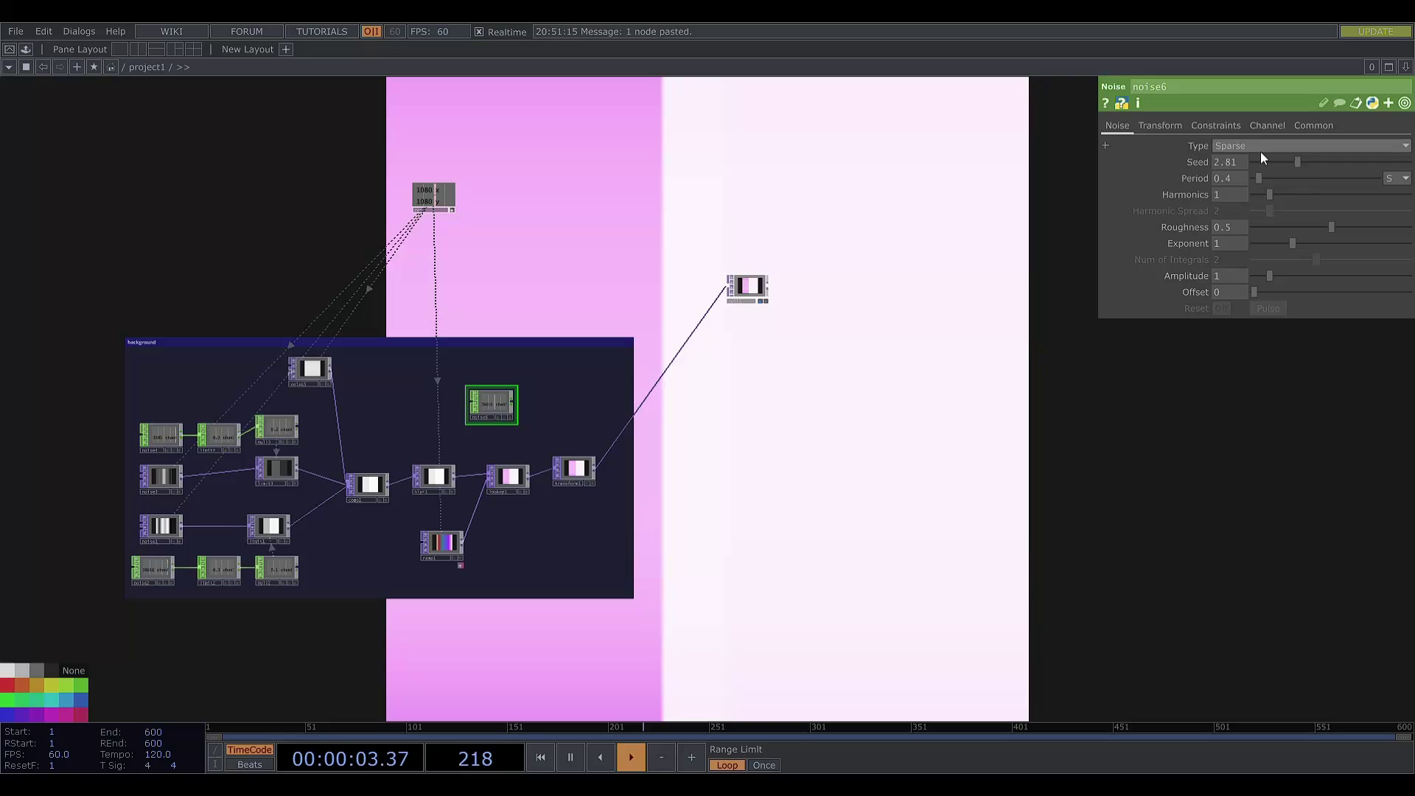
click(1260, 152)
click(1256, 220)
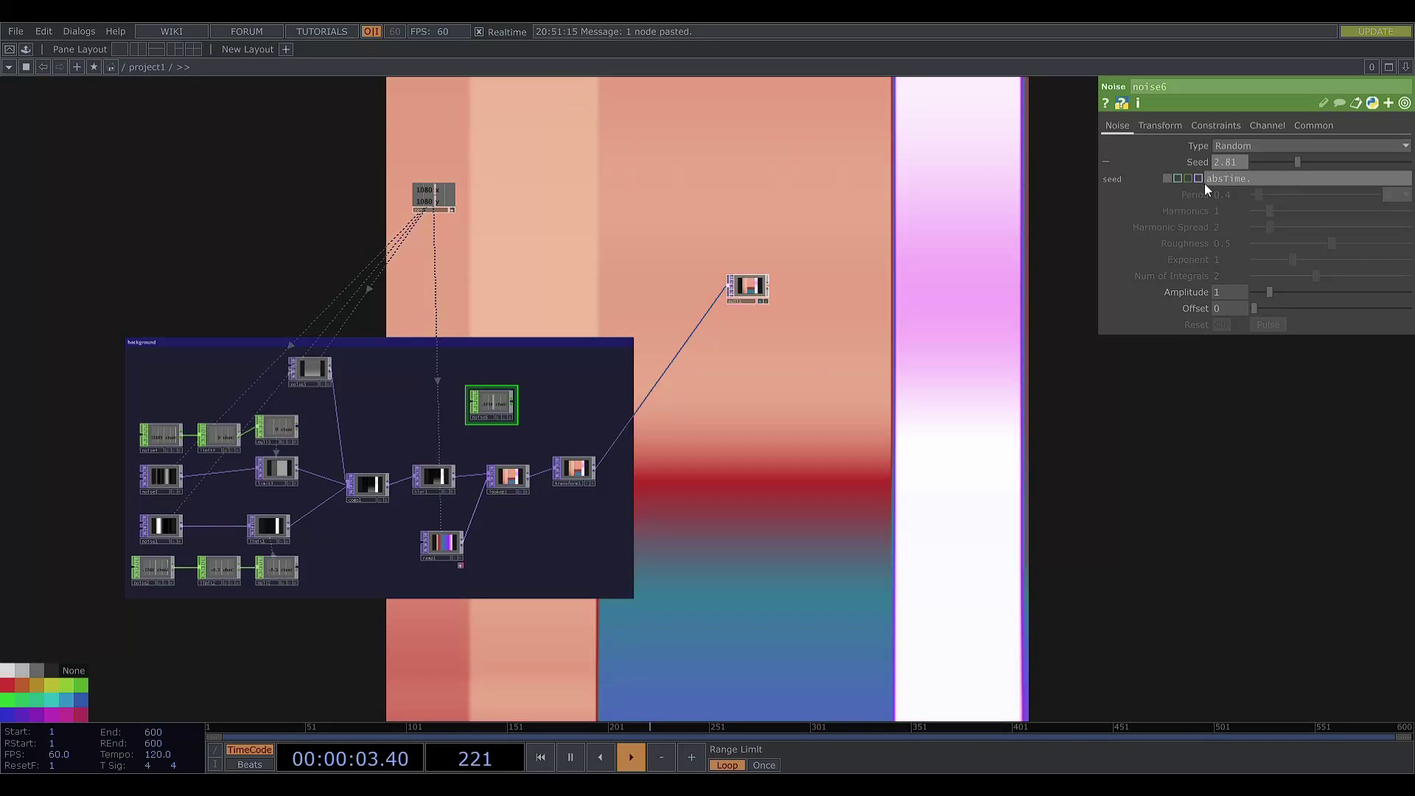
Drive the new Noise CHOP's seed with the expression absTime.seconds*2.85 and name its channels x and y
text(seconds*)
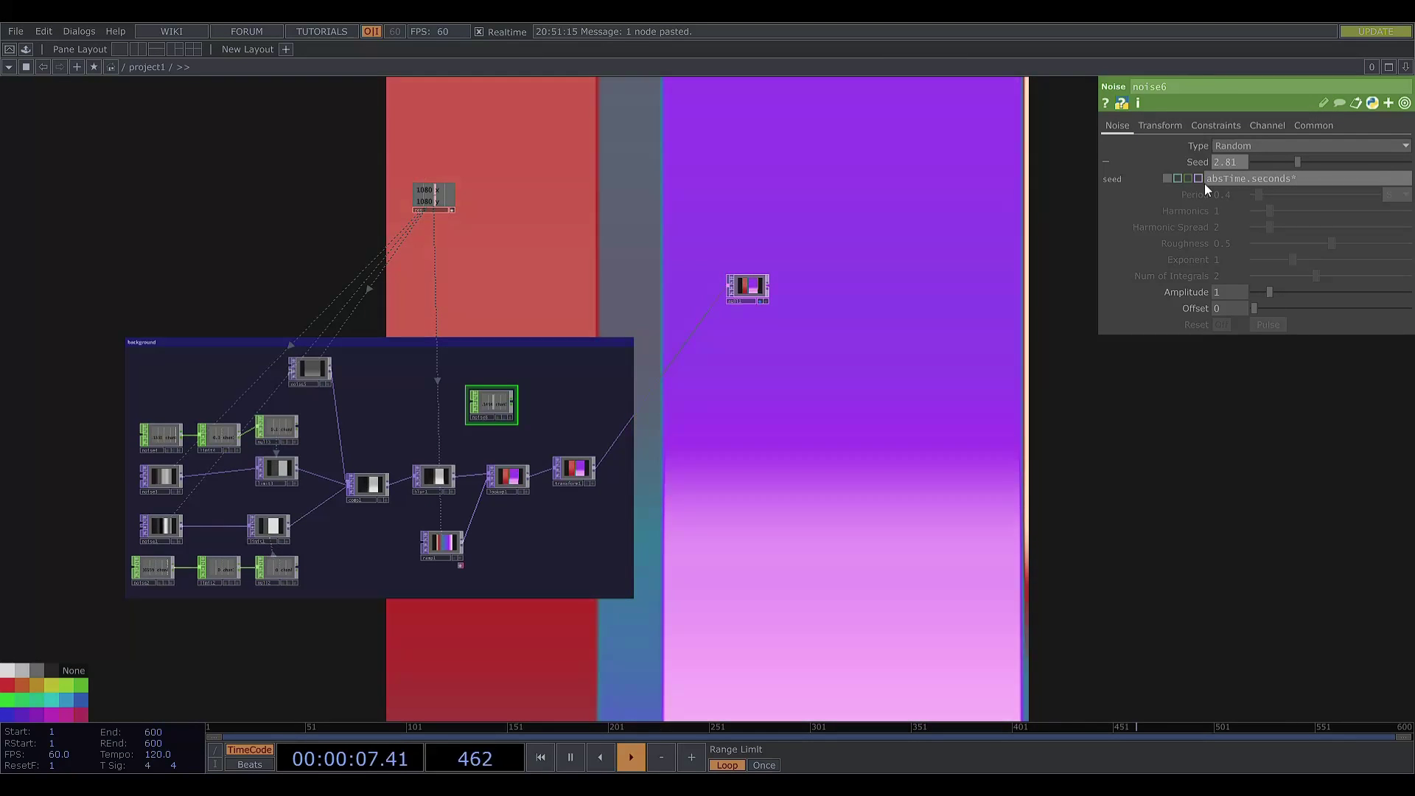
text(2.85)
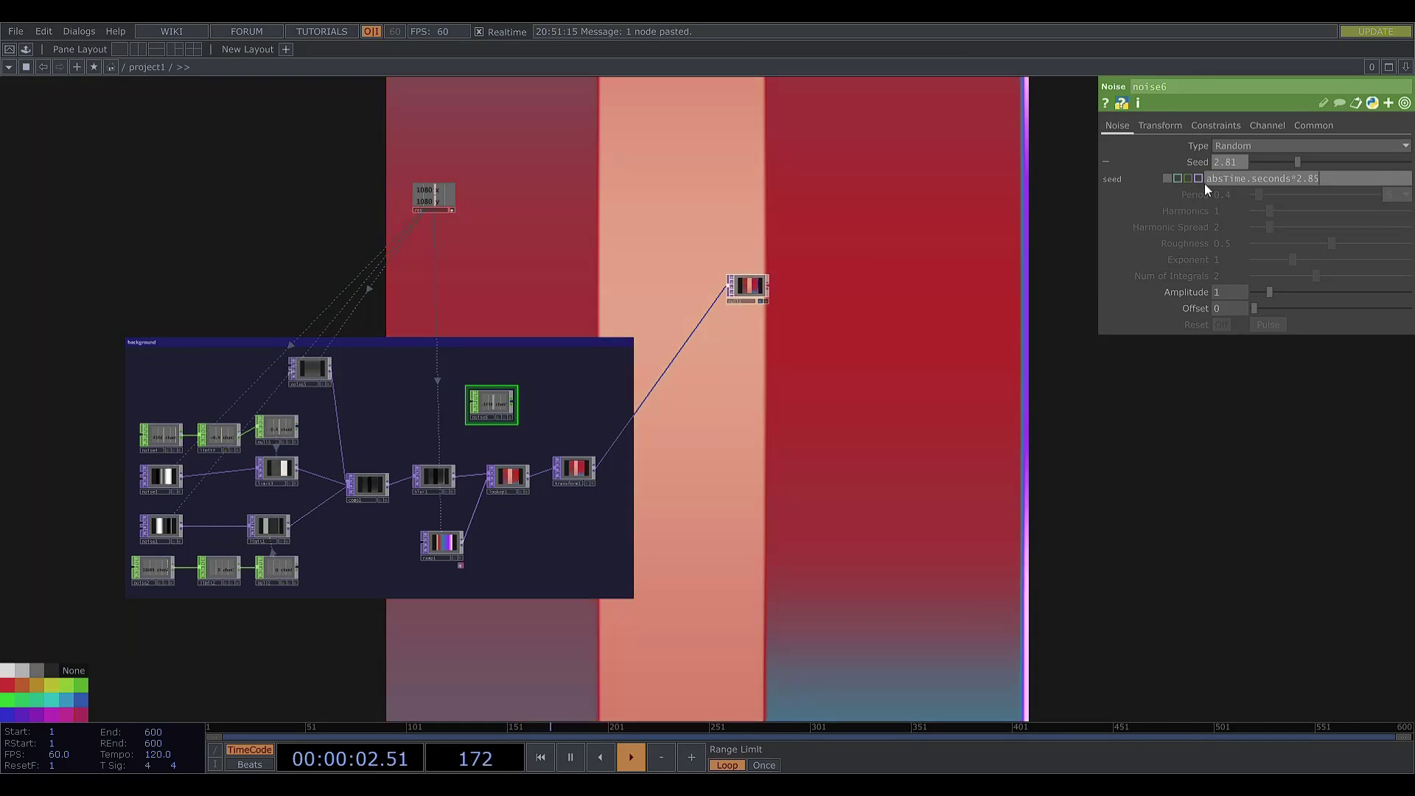
click(1185, 159)
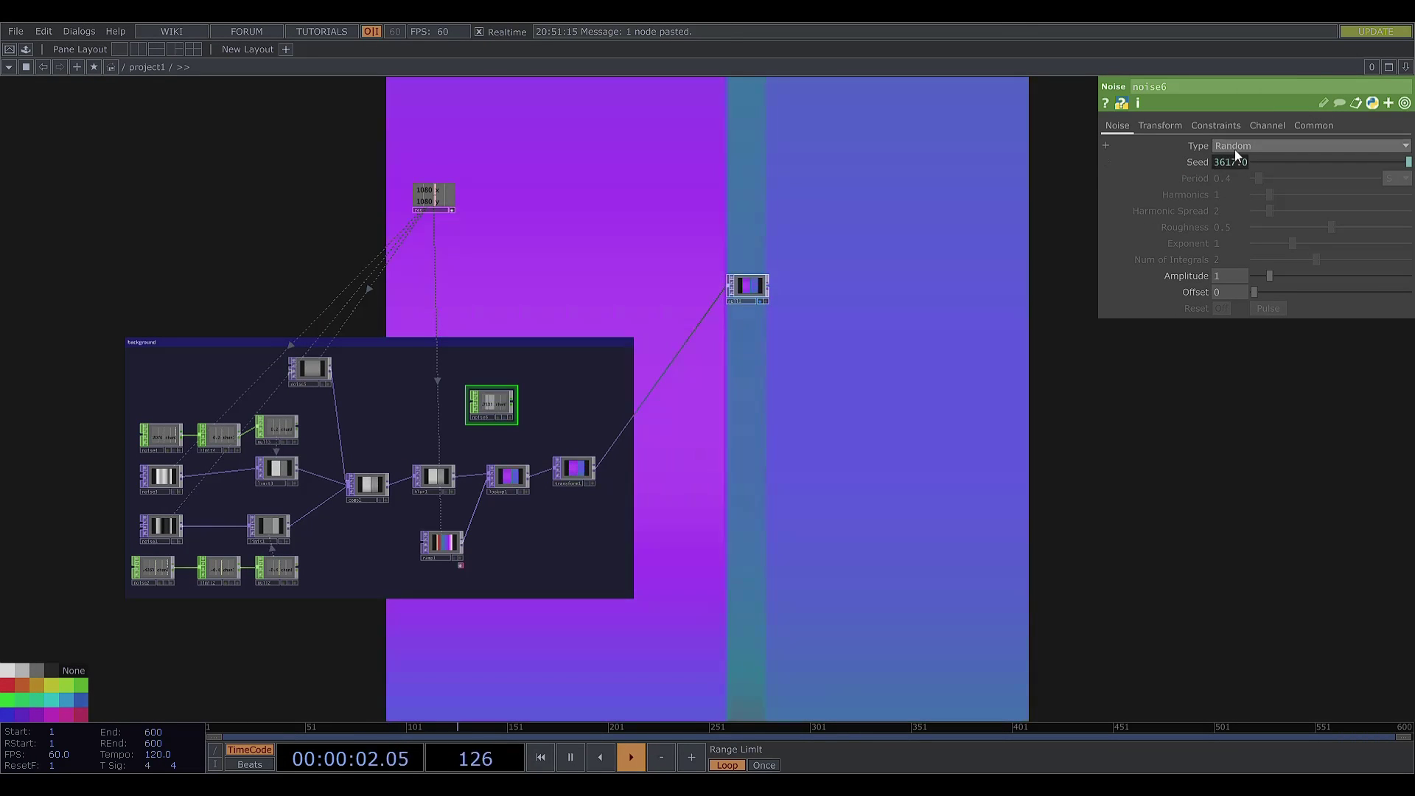
click(1265, 124)
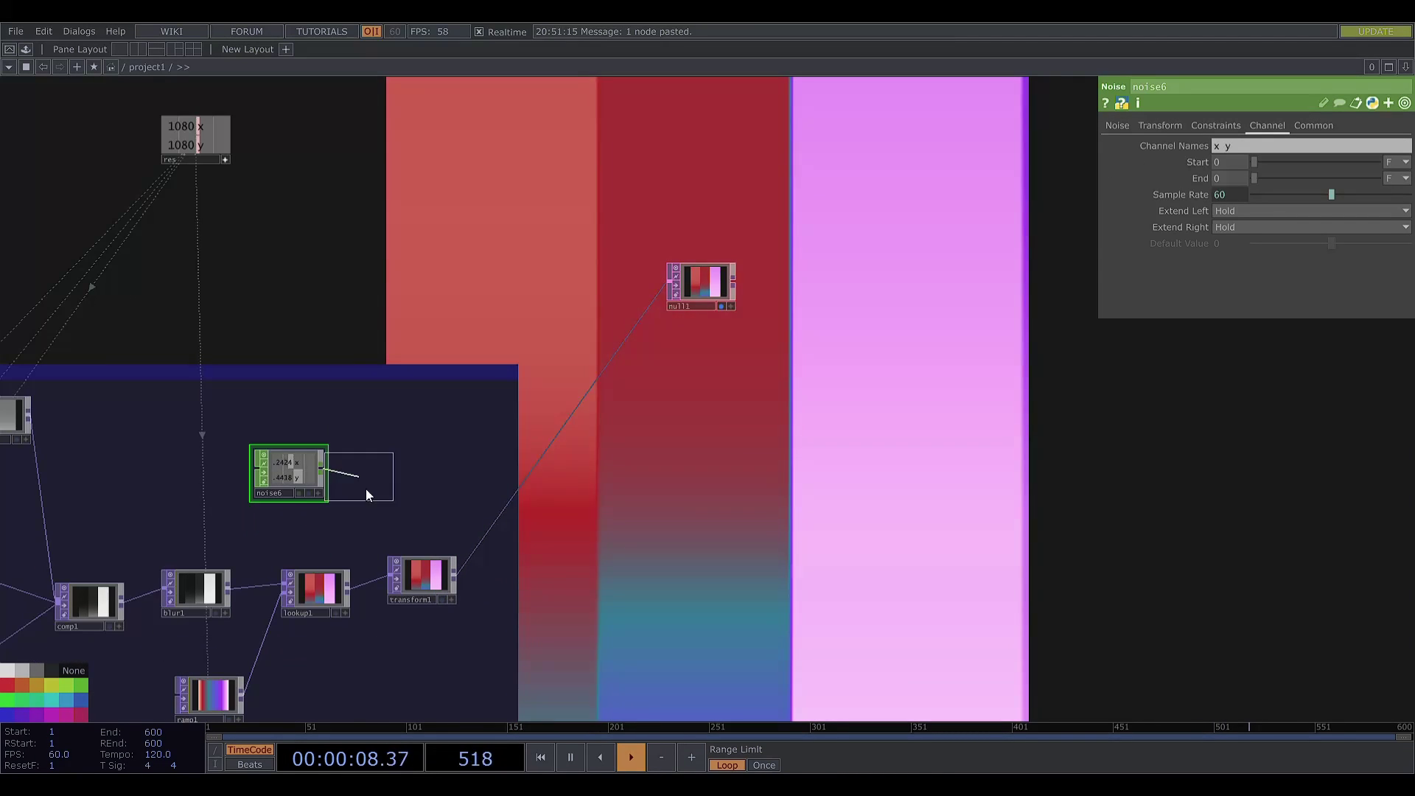
Append a Math CHOP to the new Noise CHOP and remap its range from -1 to 1 into -0.0015 to 0.0015
click(394, 475)
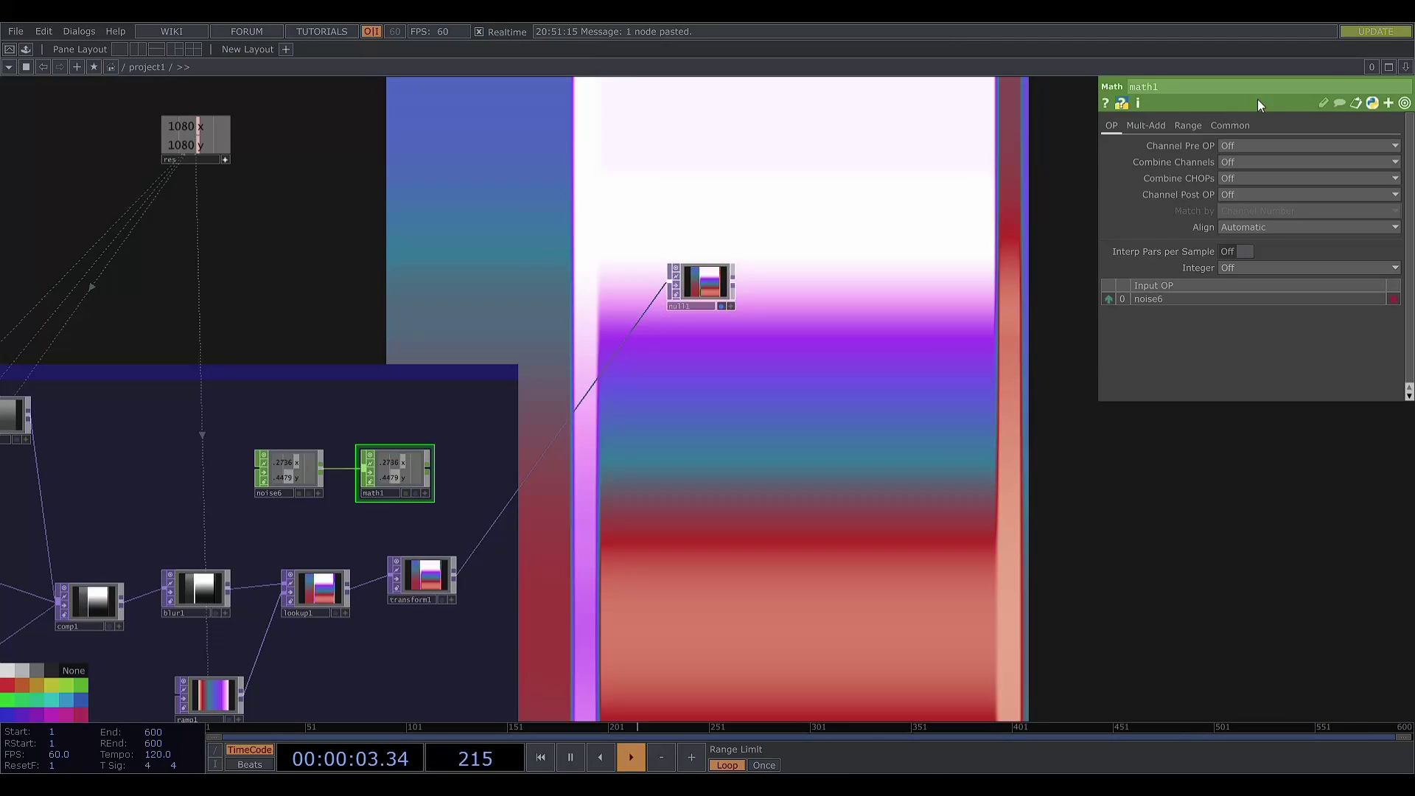
click(1188, 125)
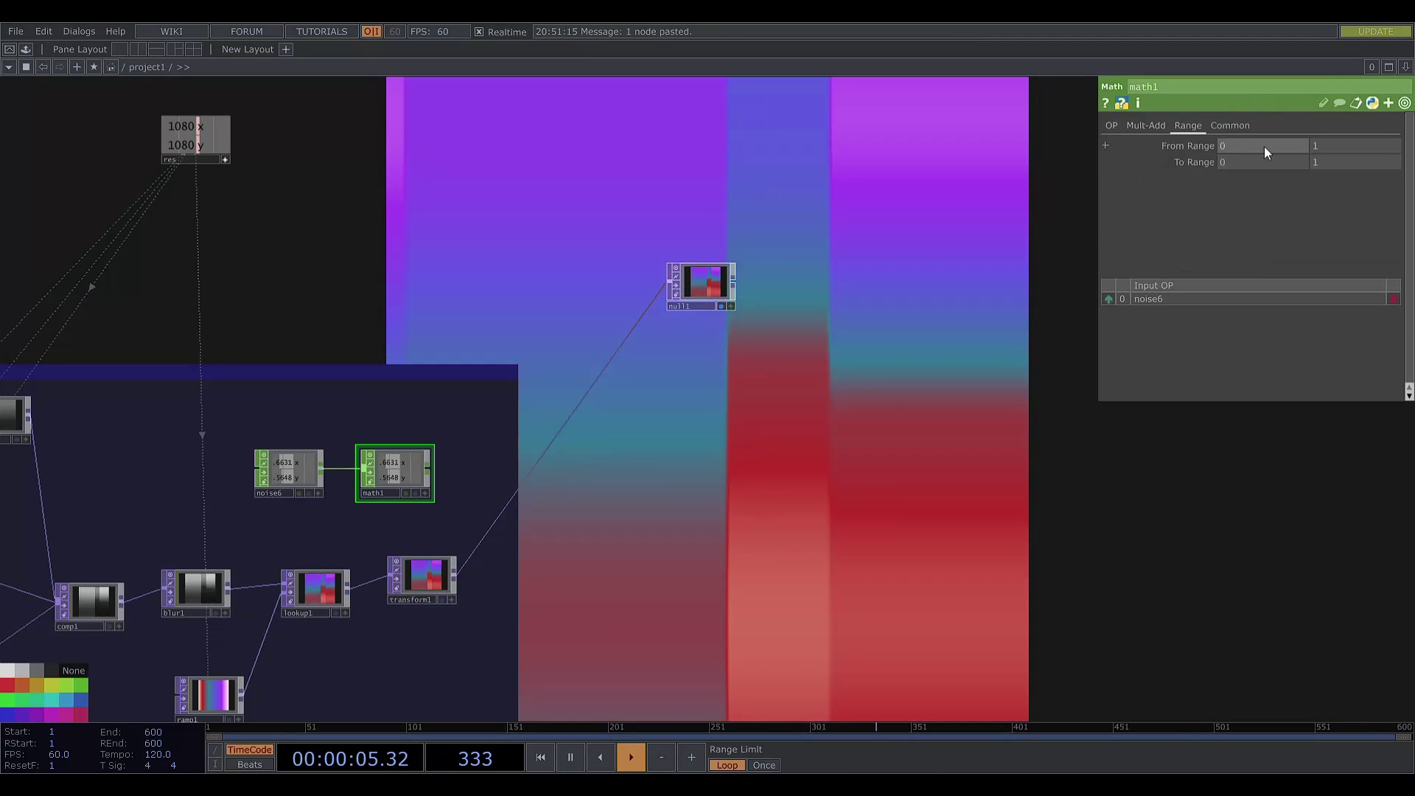
click(1236, 159)
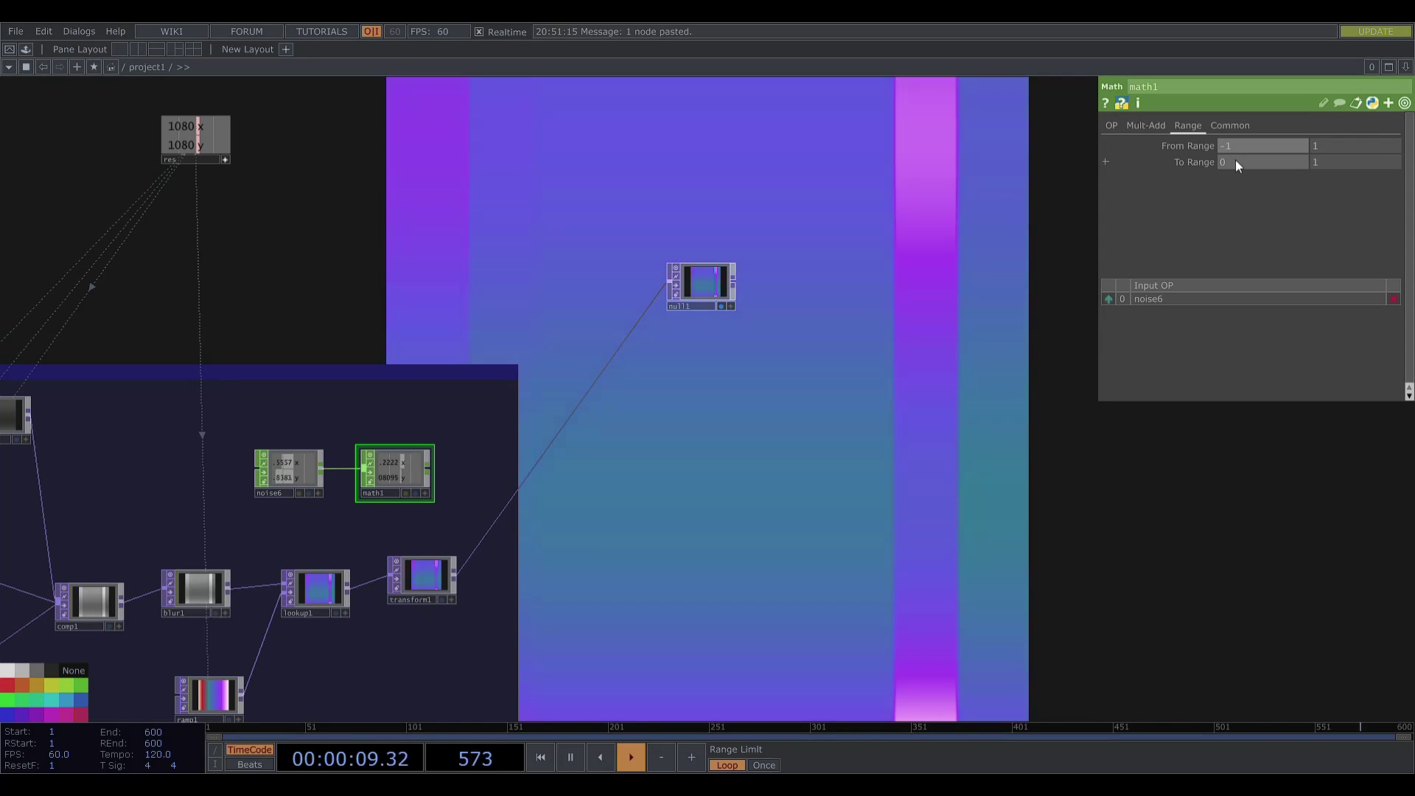
text(-0.0001)
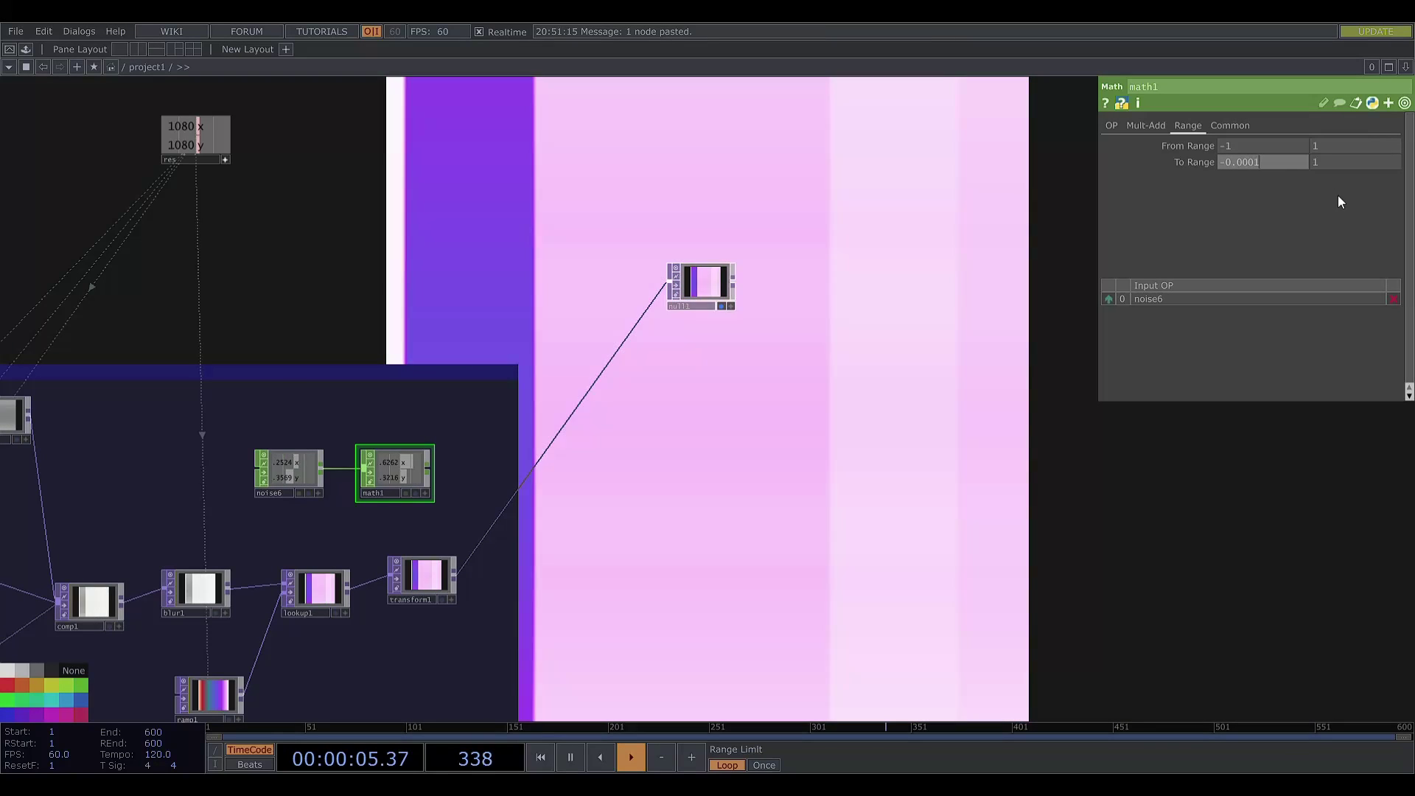
key(BackSpace)
key(BackSpace)
text(15)
click(1335, 163)
text(0.0015)
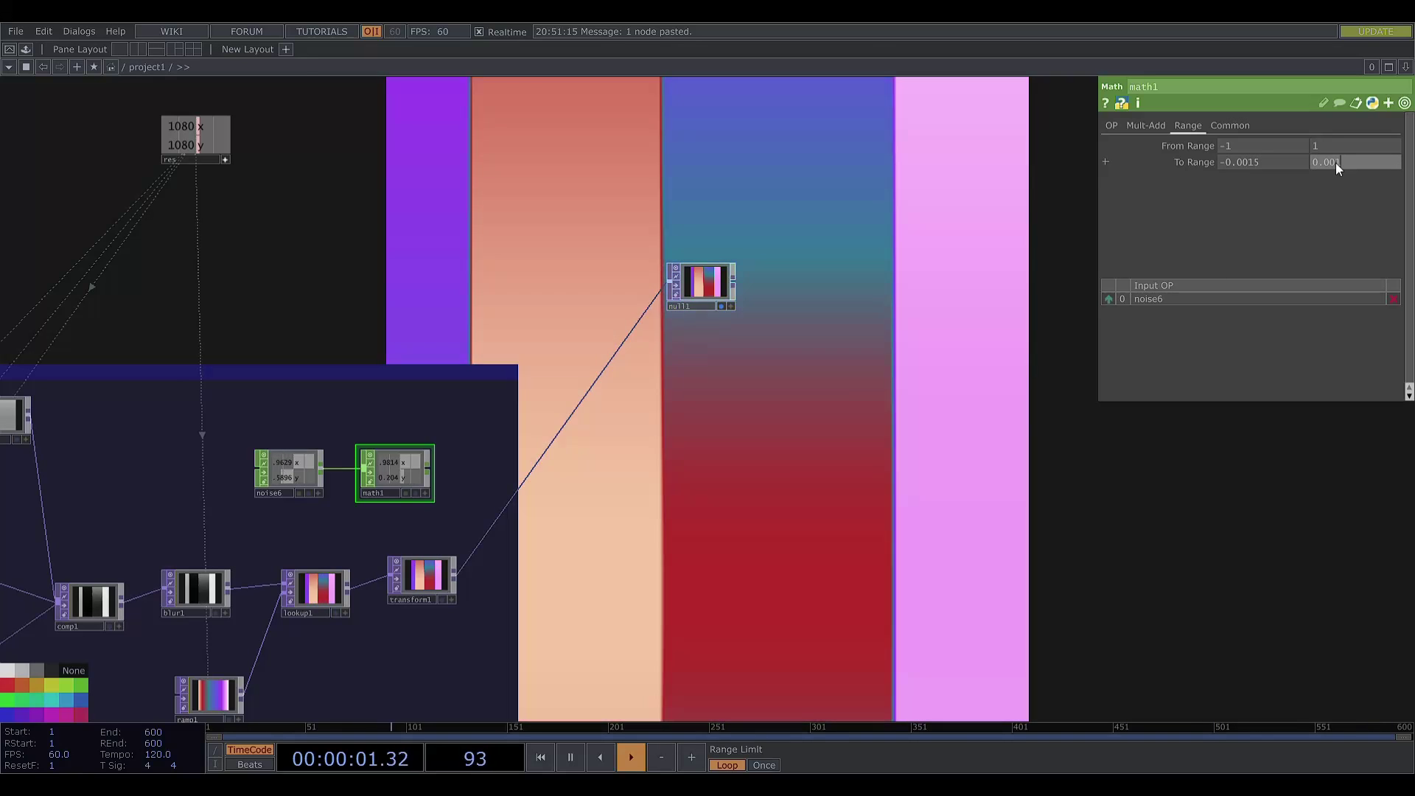
key(Return)
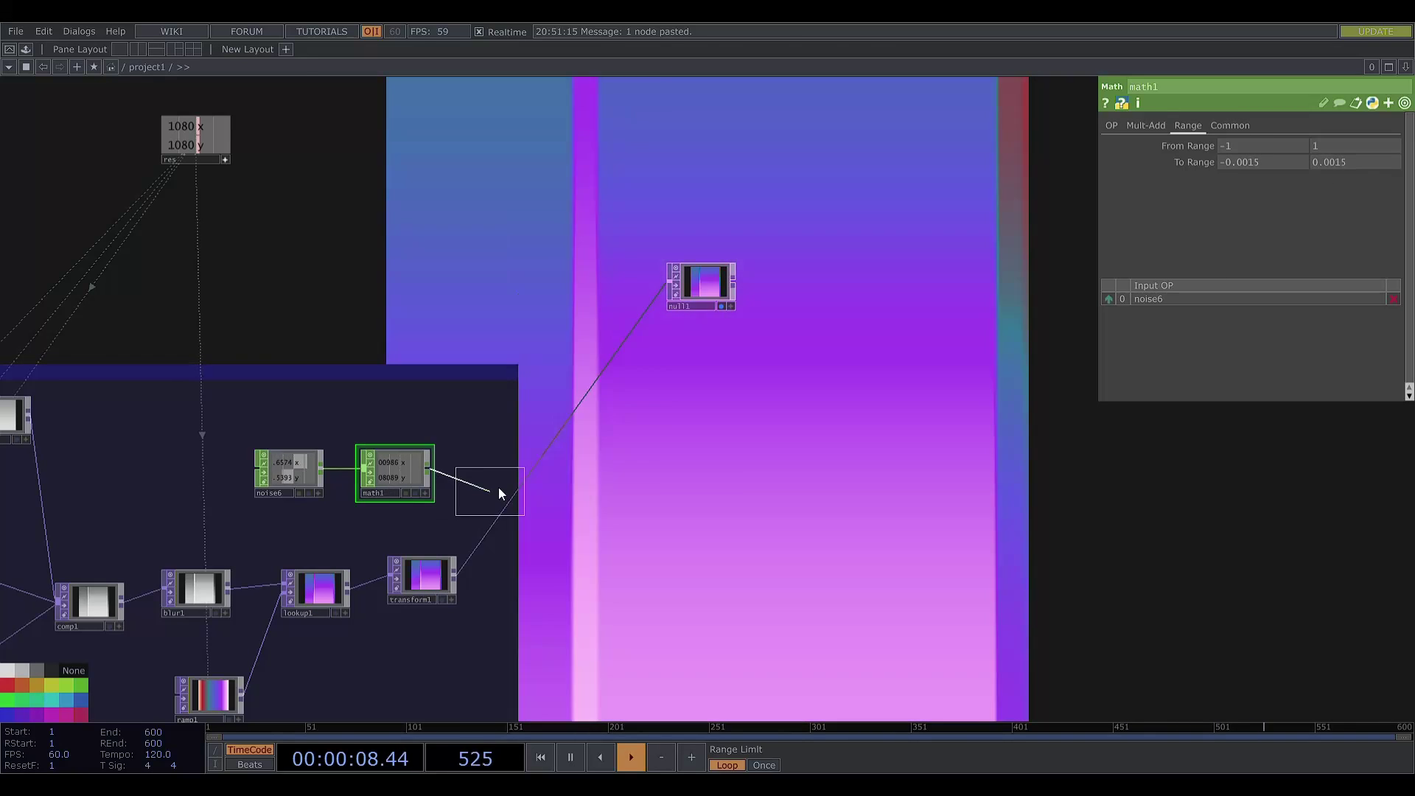
Append a Null CHOP to the Math CHOP and reference its x and y channels in the Transform TOP's Translate values
click(500, 488)
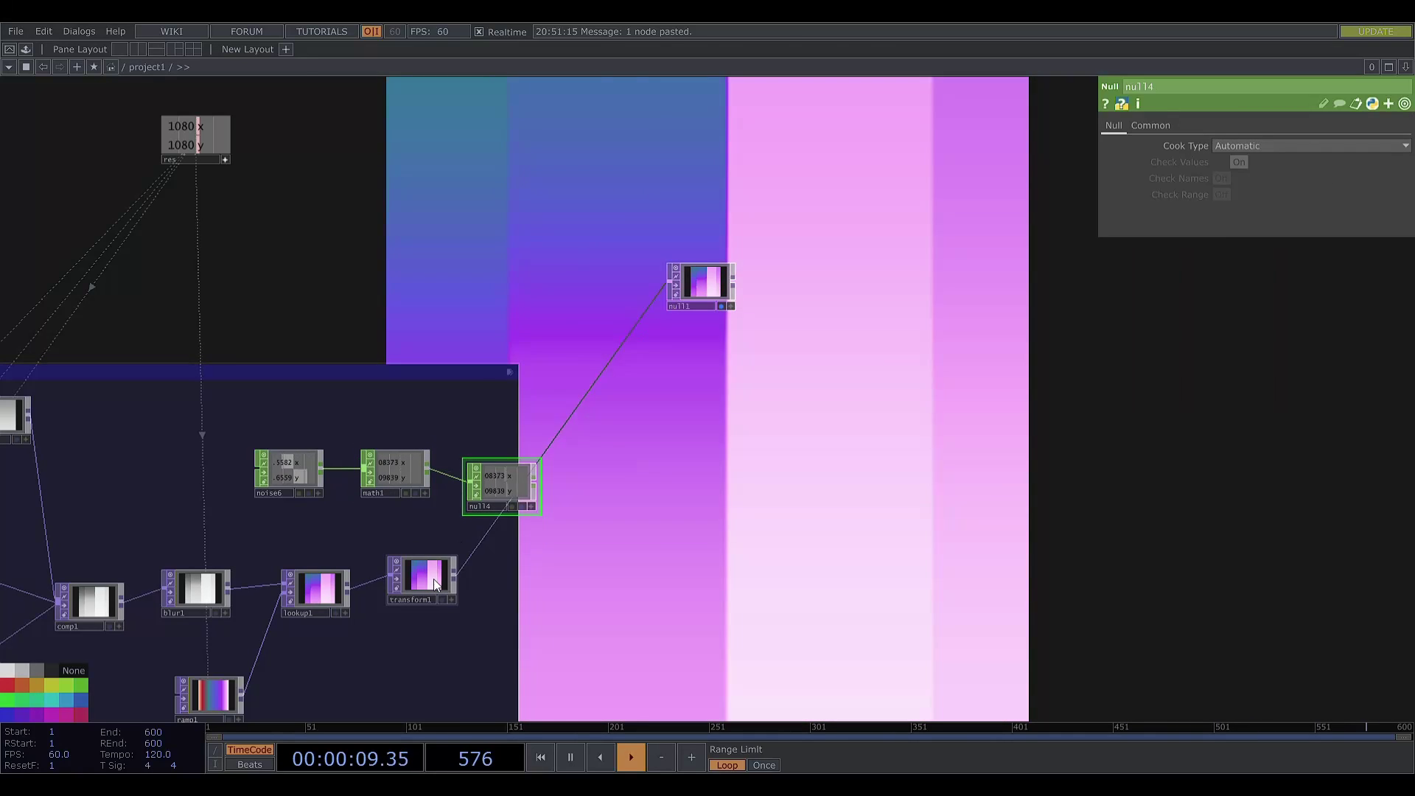
click(423, 575)
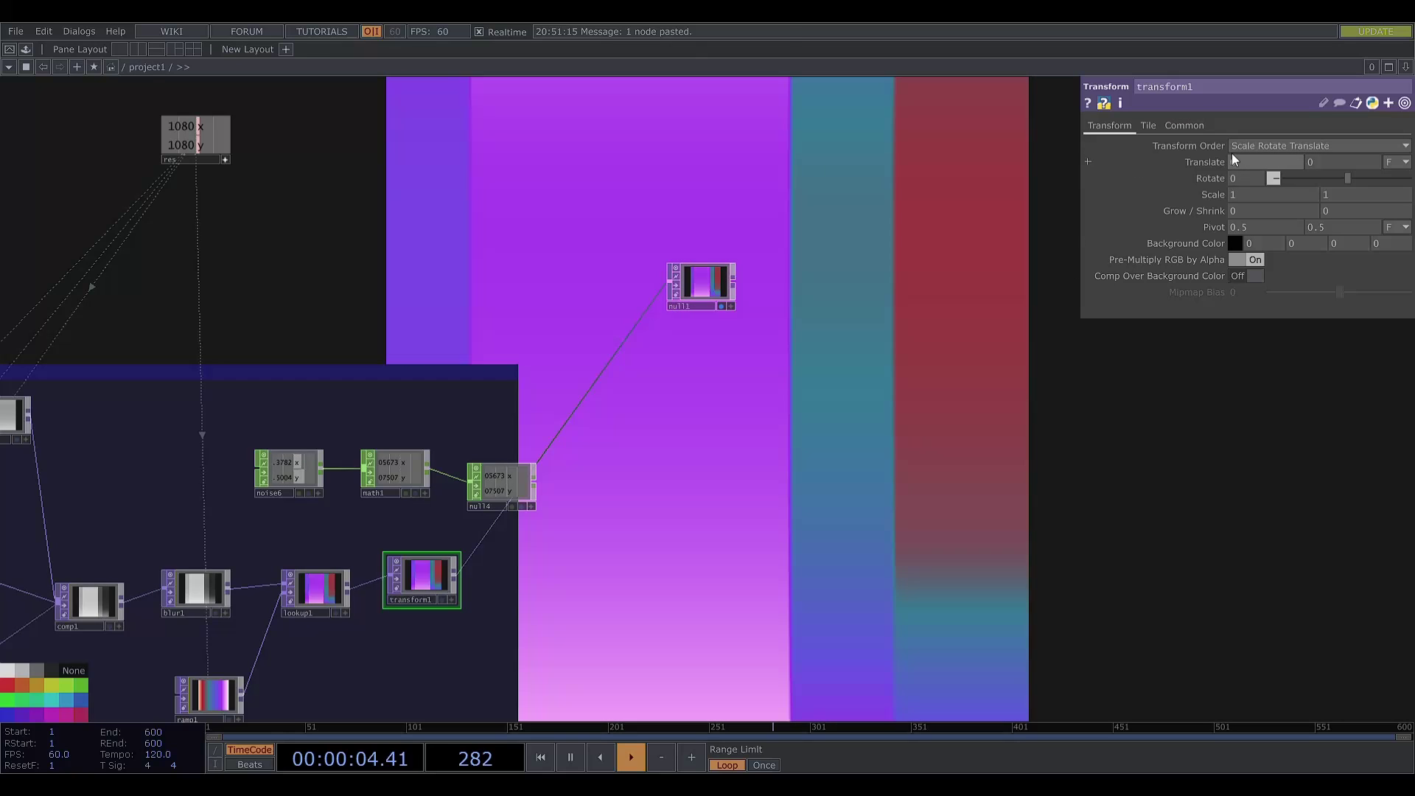
click(1205, 161)
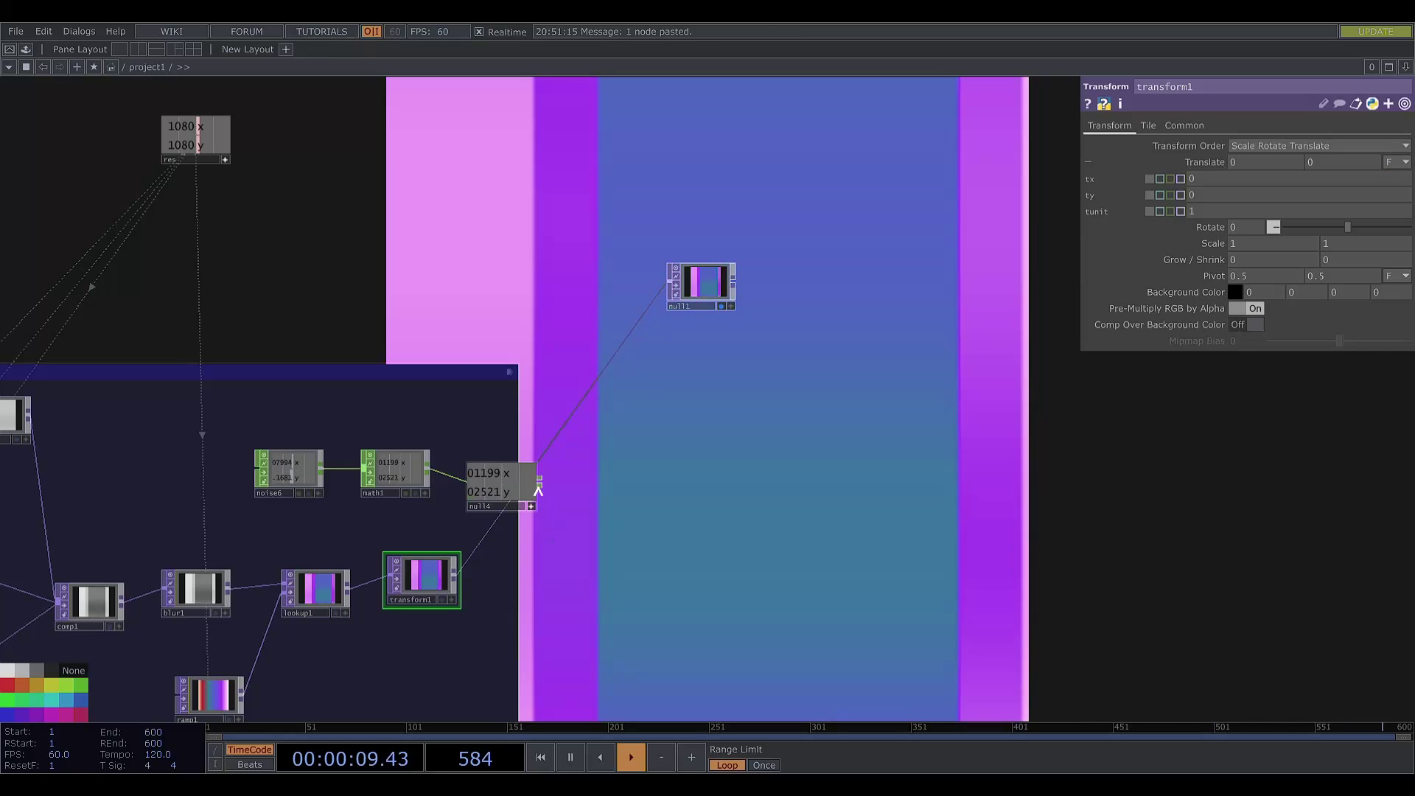
drag(1139, 233, 1279, 175)
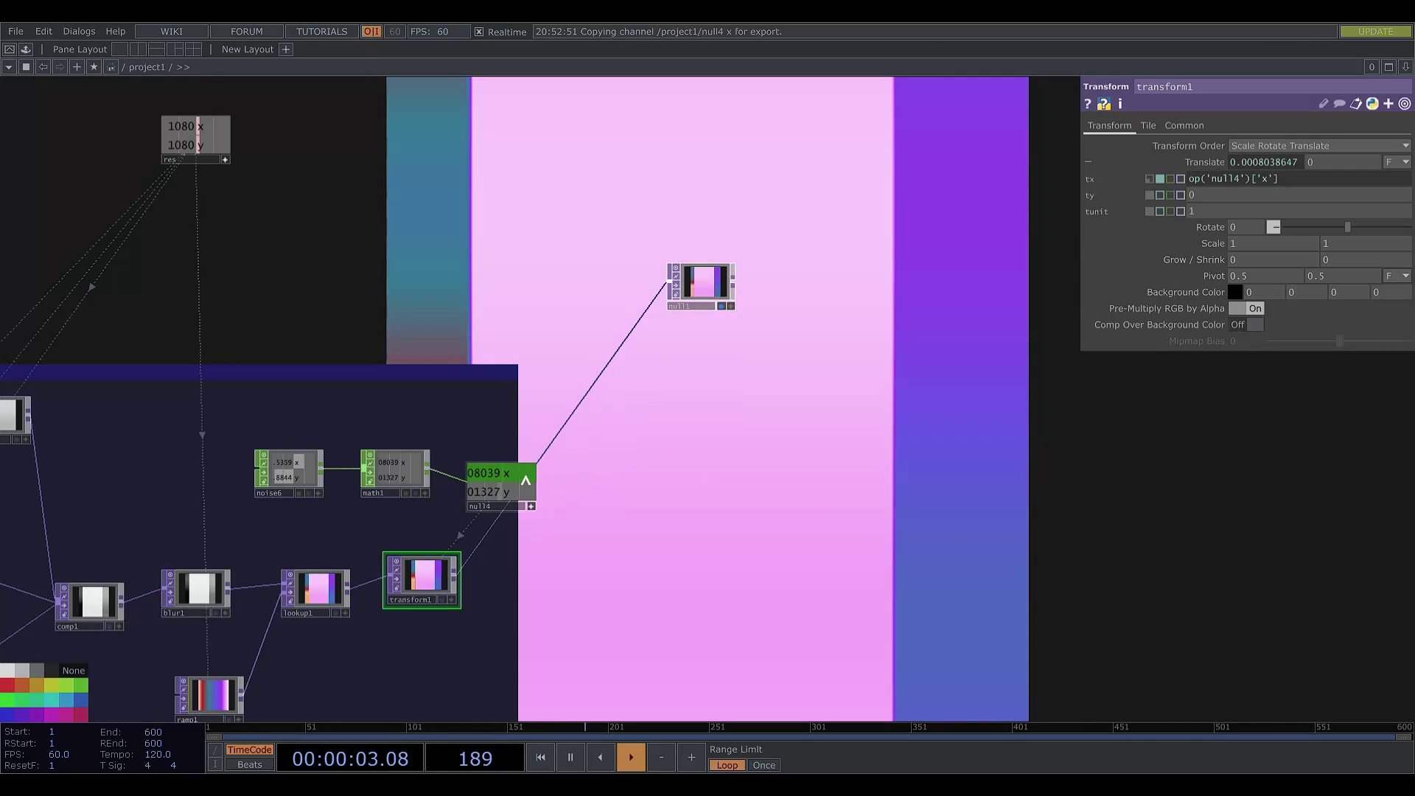
drag(1229, 238, 1363, 176)
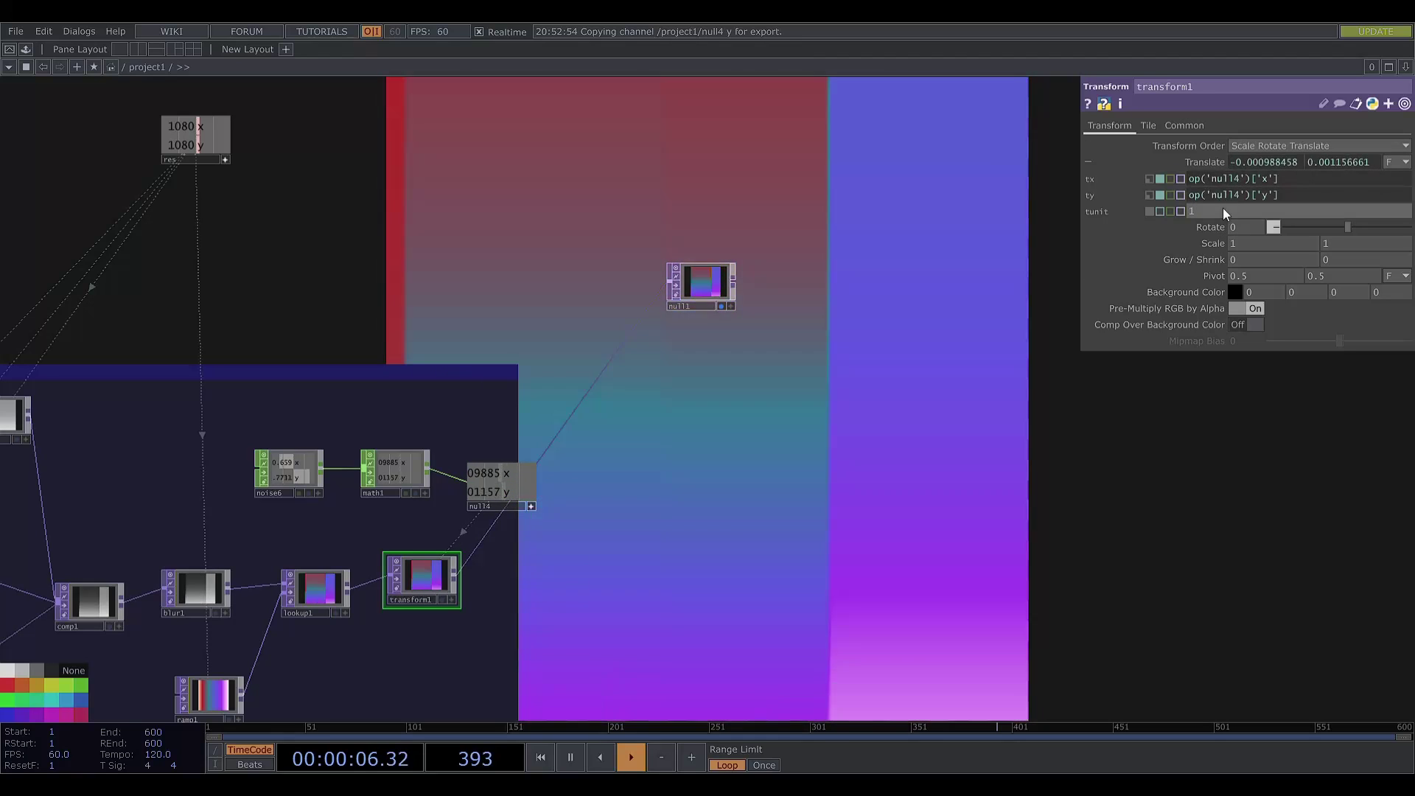
click(1207, 162)
Tidy the network by fitting the new Null CHOP inside the background group and moving the output Null and the res CHOP further right
drag(646, 499, 670, 467)
click(561, 467)
drag(603, 540, 277, 537)
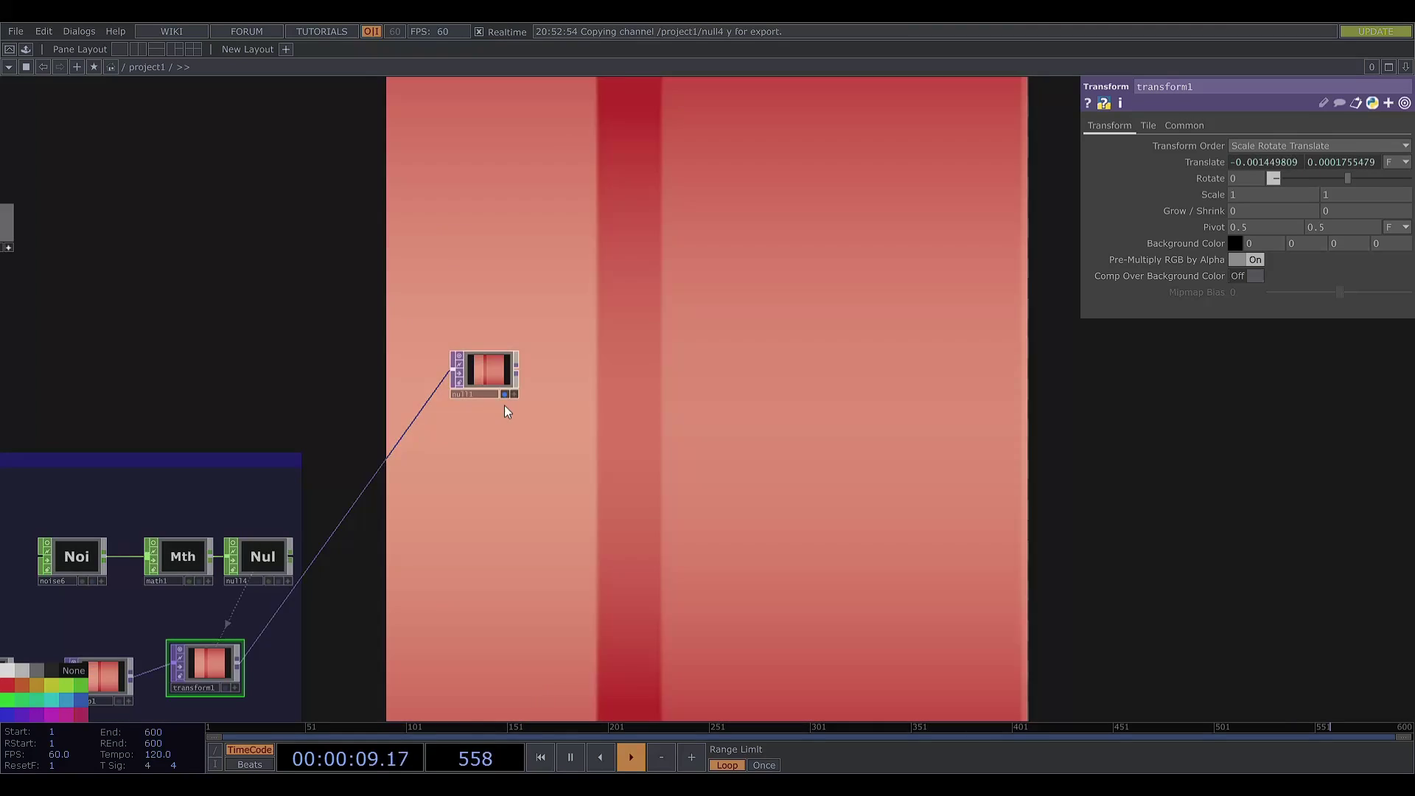
drag(504, 405, 1179, 443)
drag(552, 459, 697, 469)
middle_drag(455, 388, 324, 322)
drag(320, 323, 557, 284)
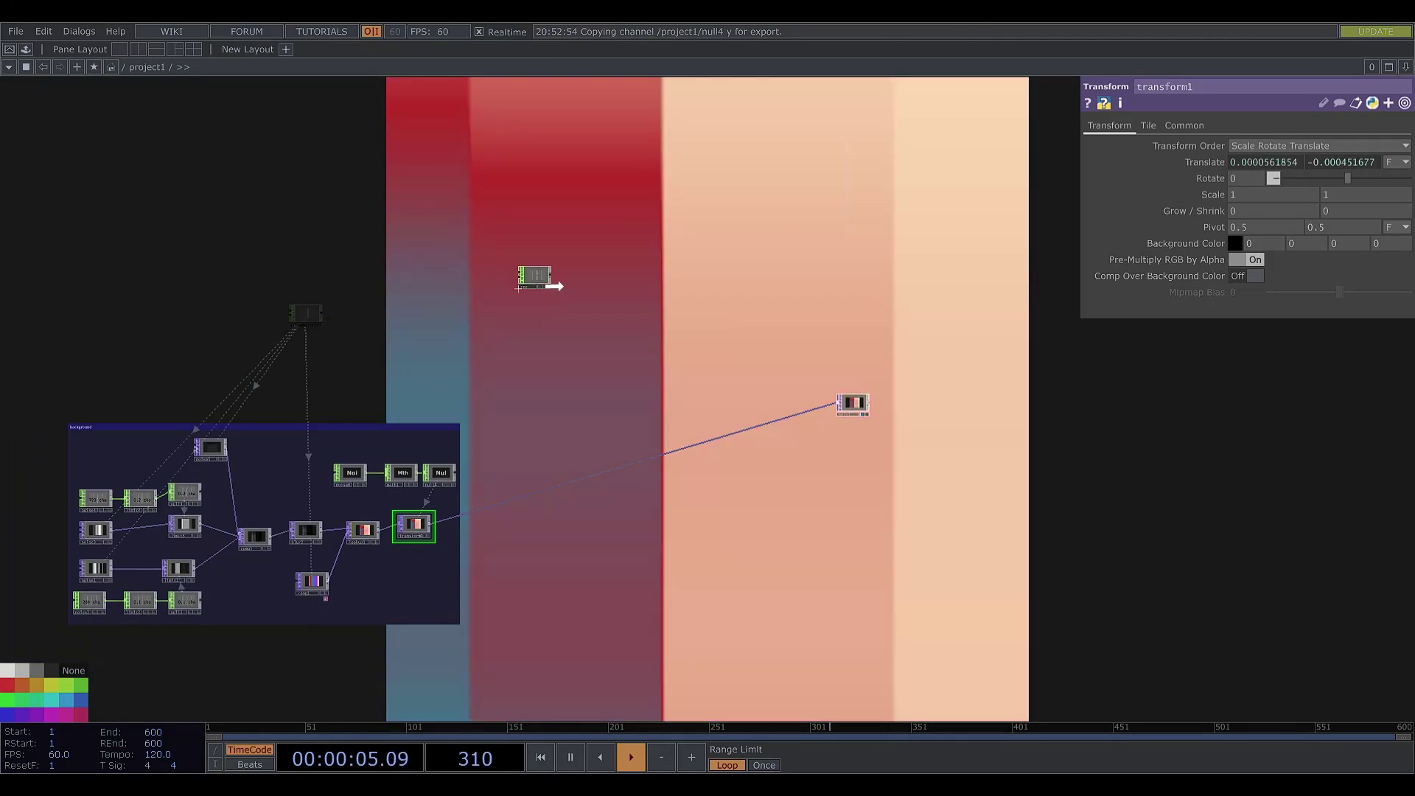
Move the foreground group box to the area above the background group, beside the res CHOP
click(537, 232)
drag(293, 187, 457, 325)
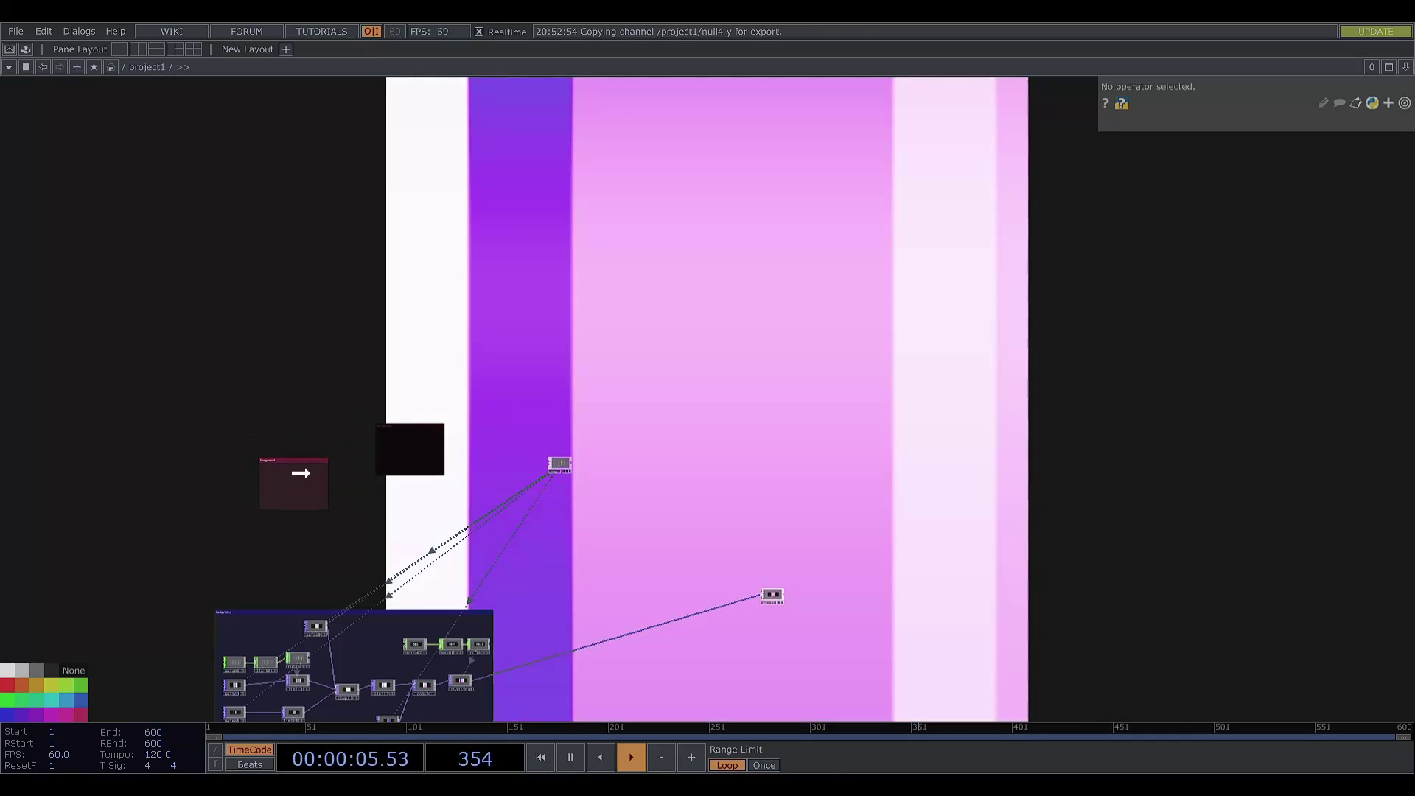
drag(300, 473, 448, 535)
scroll(338, 480, up, 1)
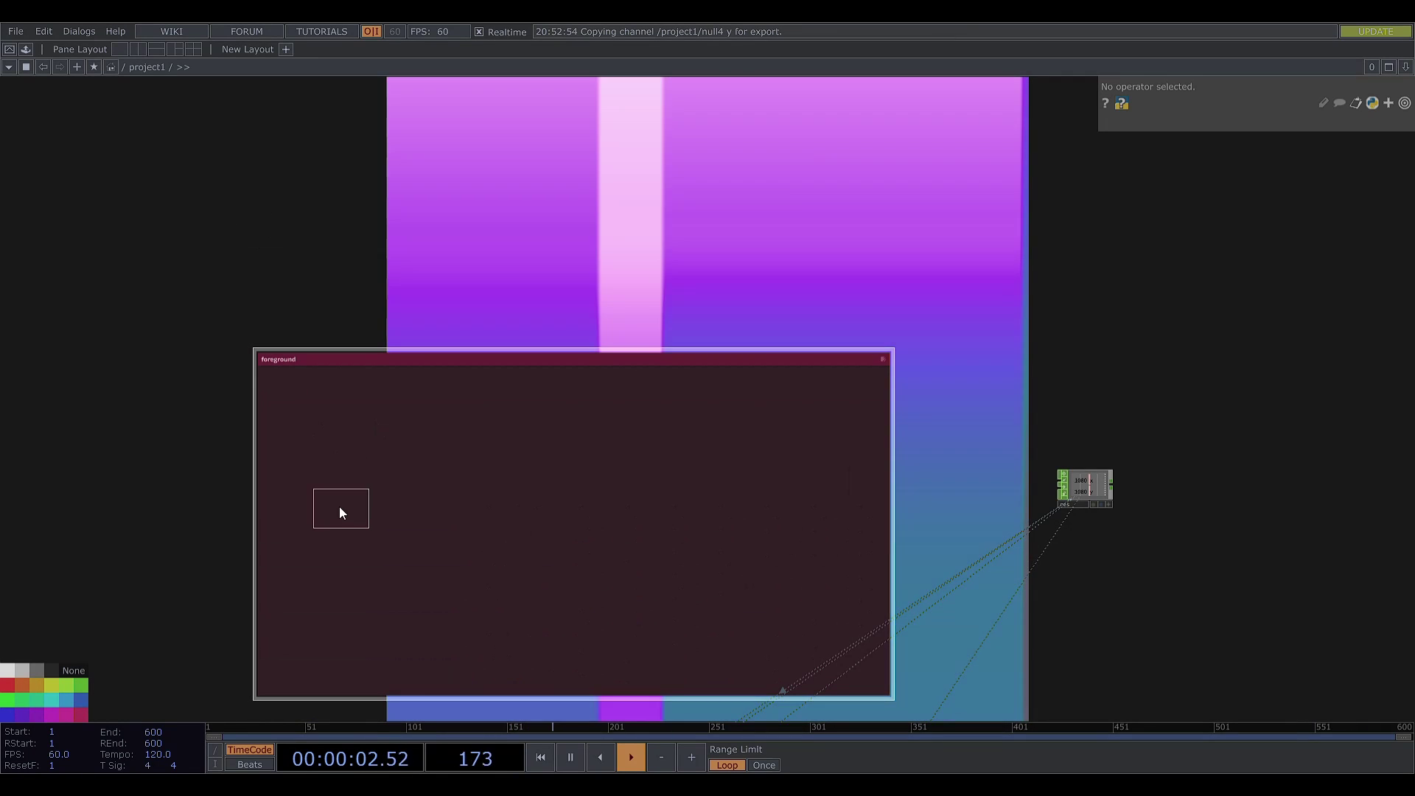
Add a Circle TOP inside the foreground group and reference the res CHOP's x and y channels for its resolution
click(330, 439)
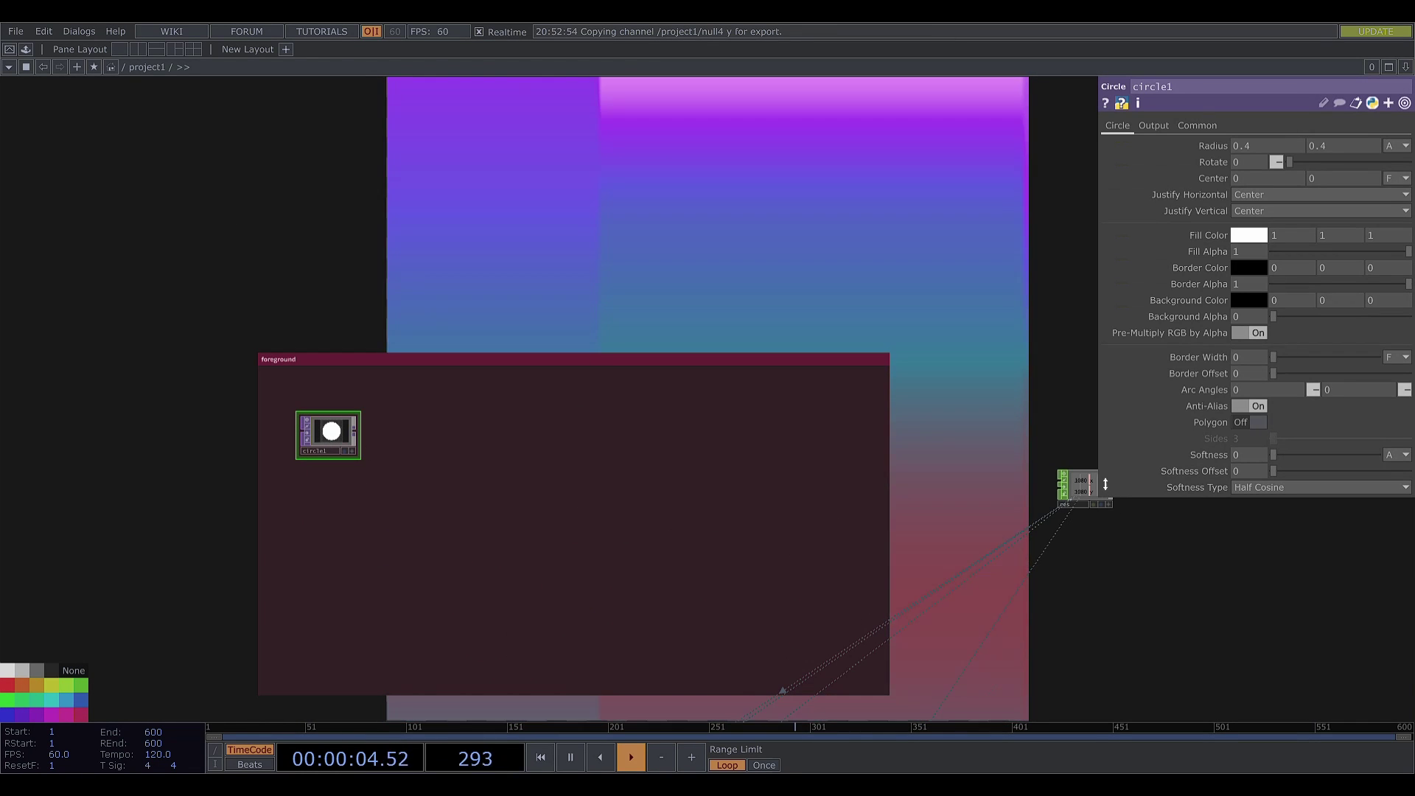
click(1200, 126)
drag(745, 277, 546, 283)
click(909, 507)
mouse_move(908, 480)
mouse_down()
mouse_move(1032, 395)
mouse_move(1252, 162)
mouse_up()
drag(884, 499, 1335, 157)
Set the Circle TOP's radius to 0.2 in both directions
drag(834, 415, 922, 341)
drag(475, 222, 645, 213)
drag(742, 218, 795, 213)
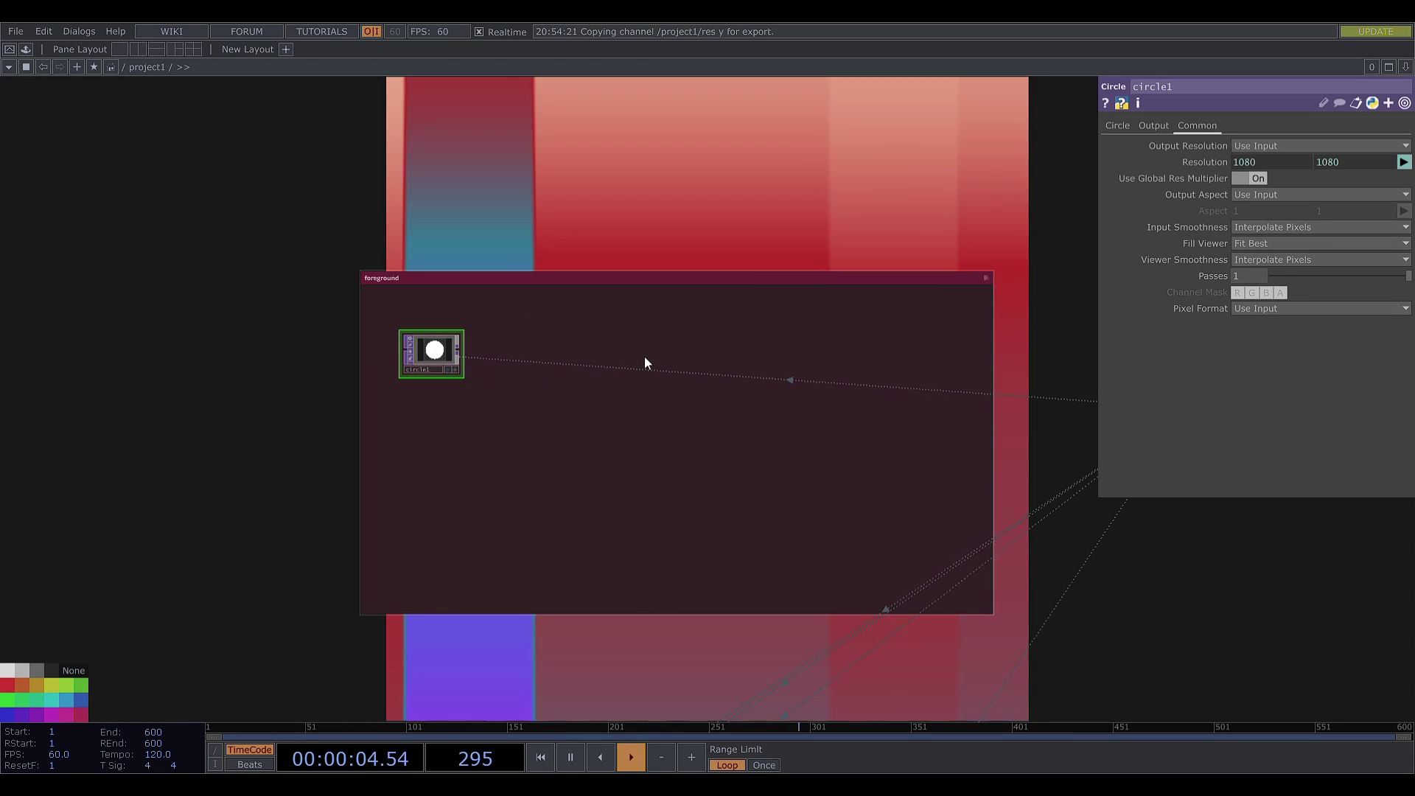
click(1117, 127)
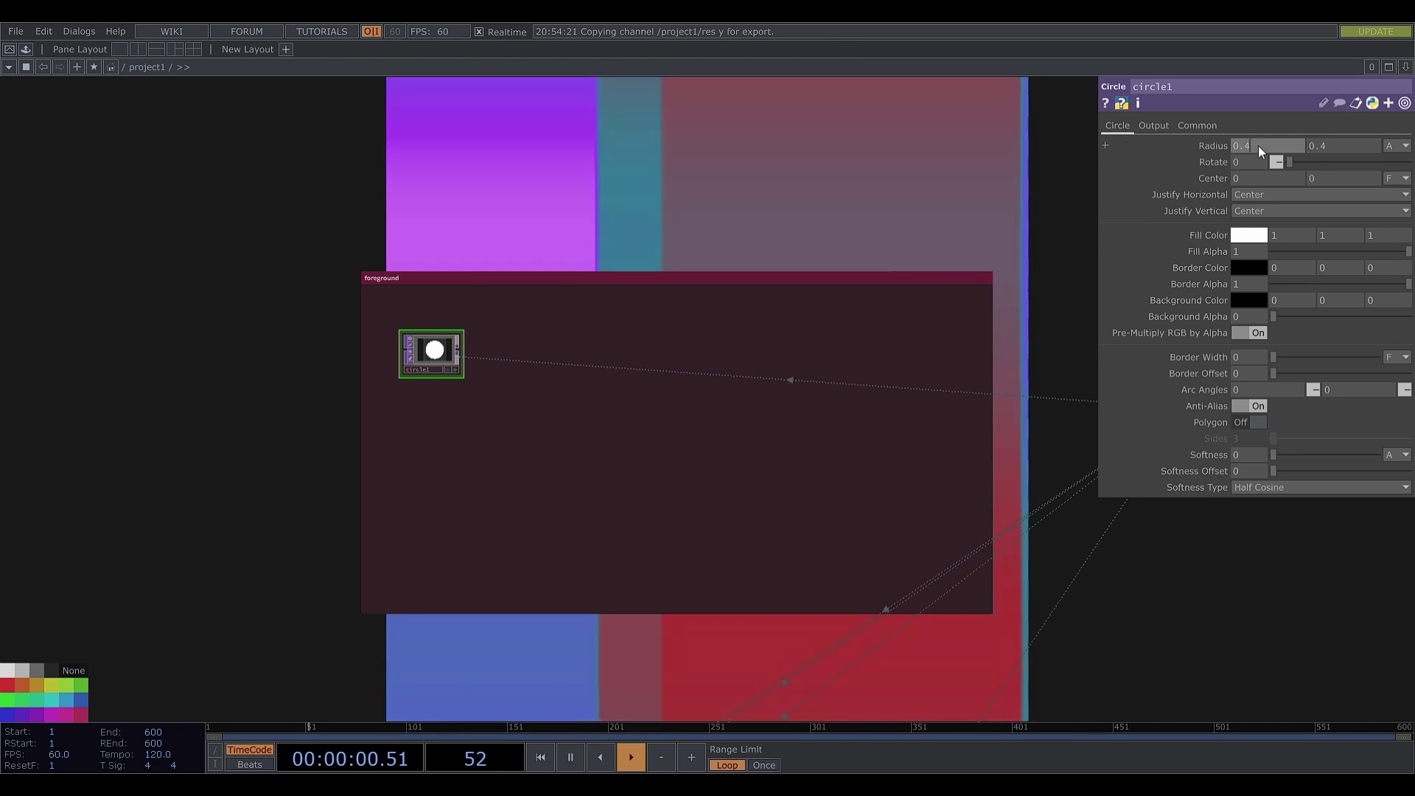
click(1258, 147)
text(0.2)
key(Return)
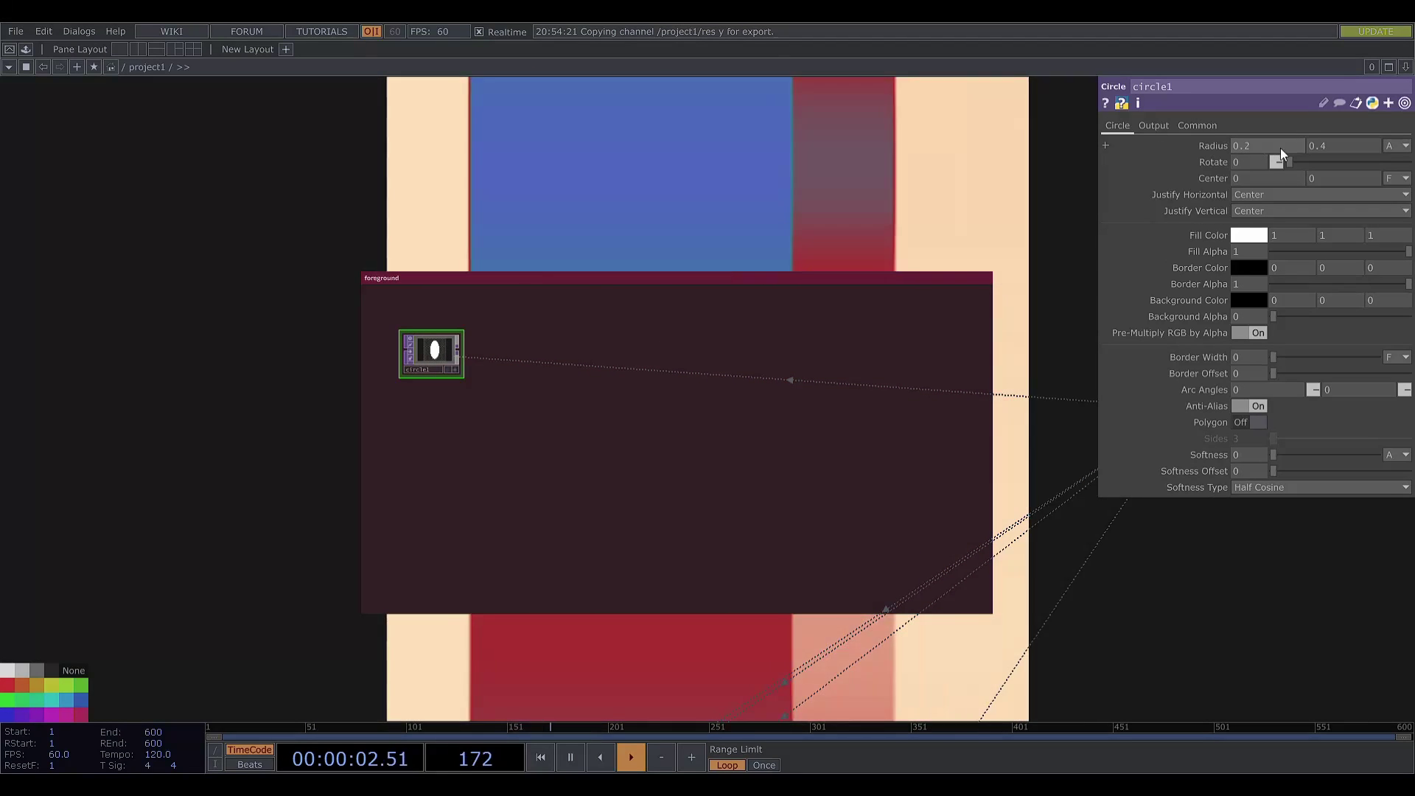
click(1341, 145)
text(0.2)
key(Return)
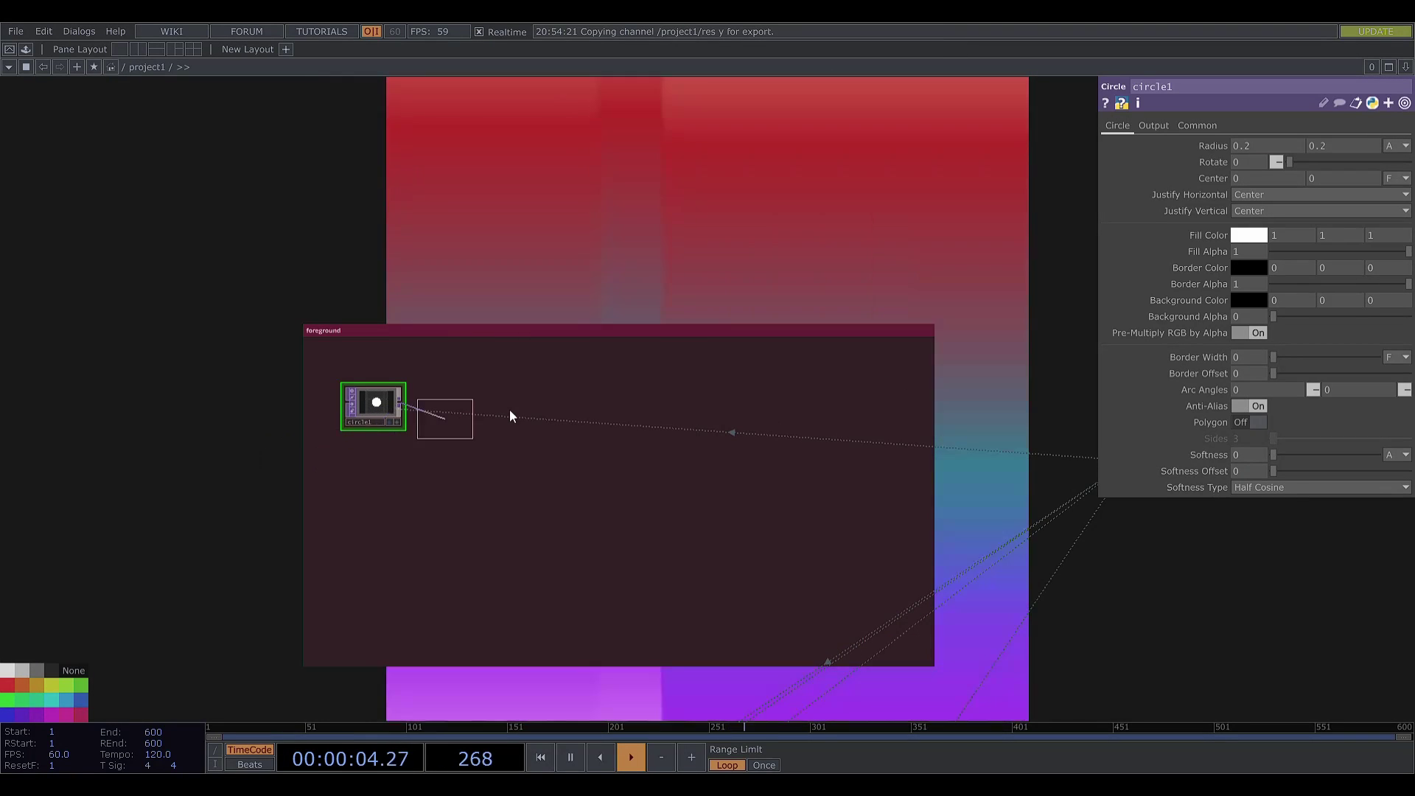
Append a Level TOP to the Circle TOP and set its post opacity to 0.4
click(527, 403)
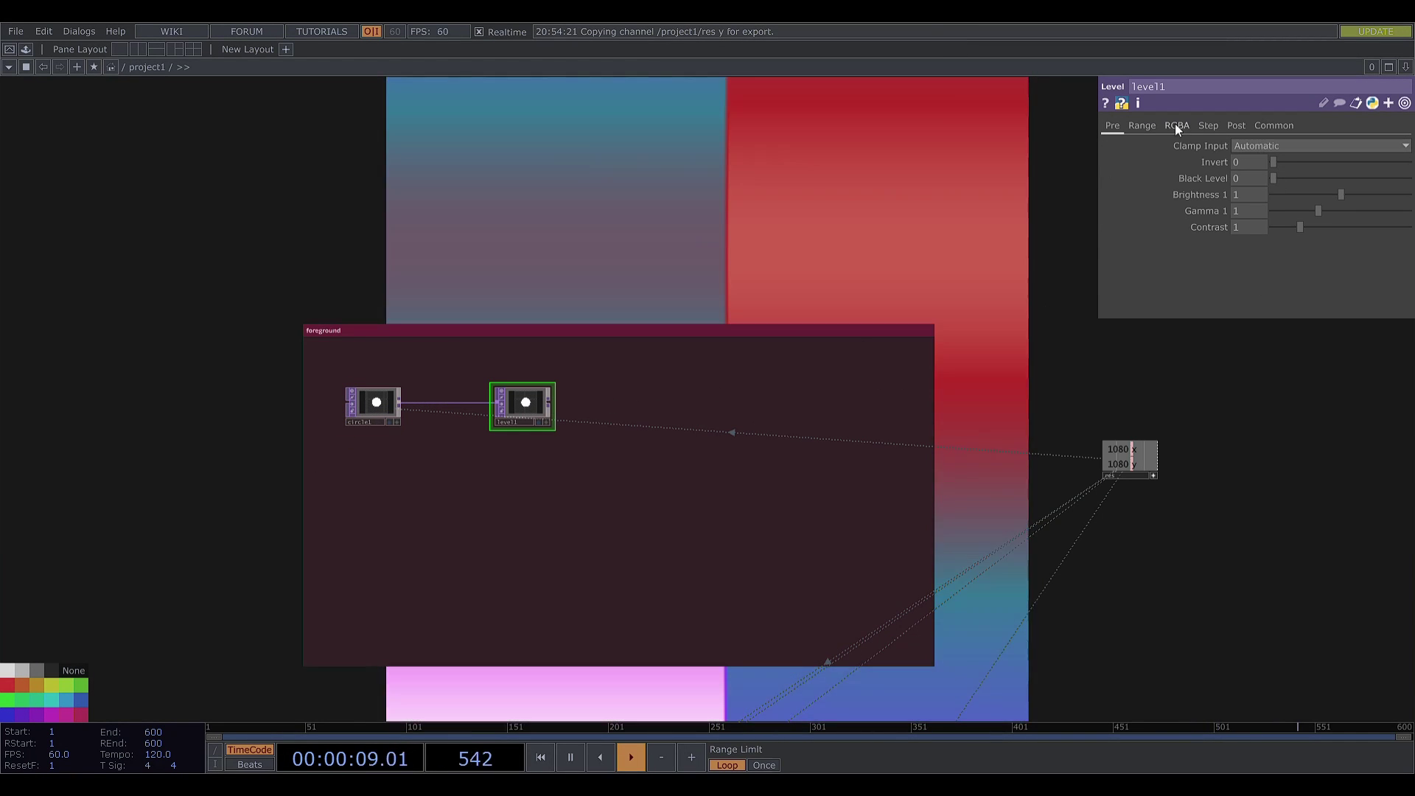
click(1236, 126)
click(1214, 162)
click(1214, 162)
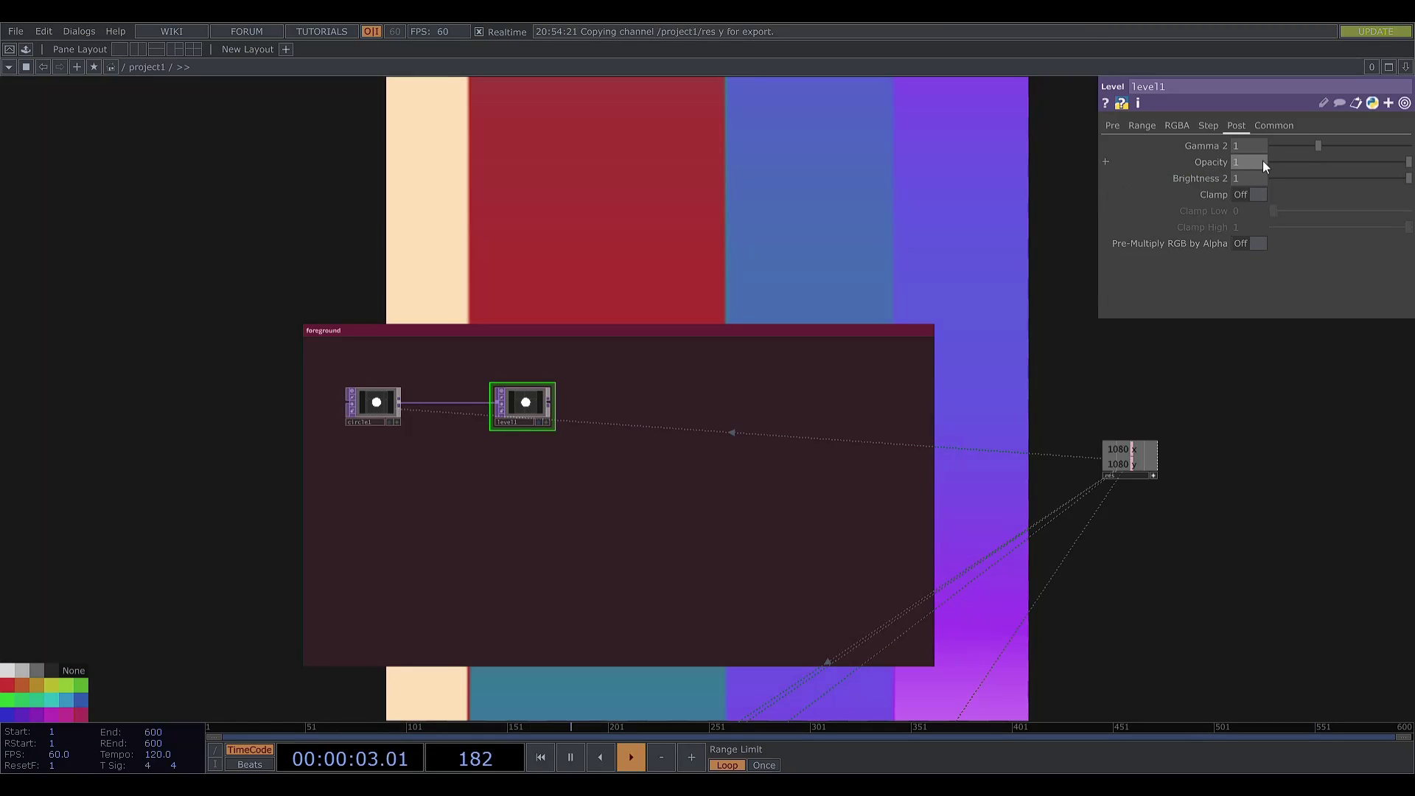
click(1262, 161)
text(0.4)
key(Return)
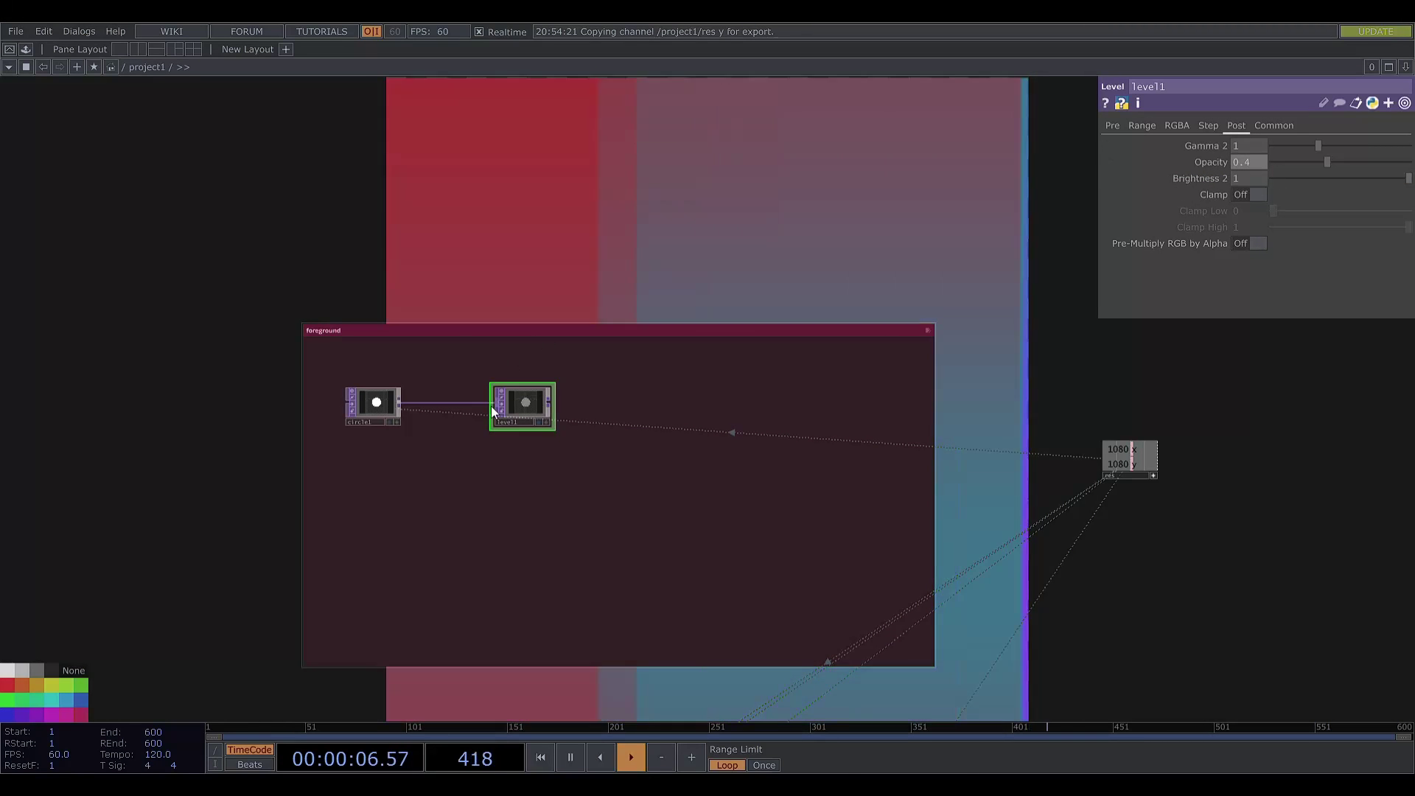
Move the Level TOP closer to the circle and append a Transform TOP after it
drag(511, 409, 479, 409)
click(509, 401)
click(586, 401)
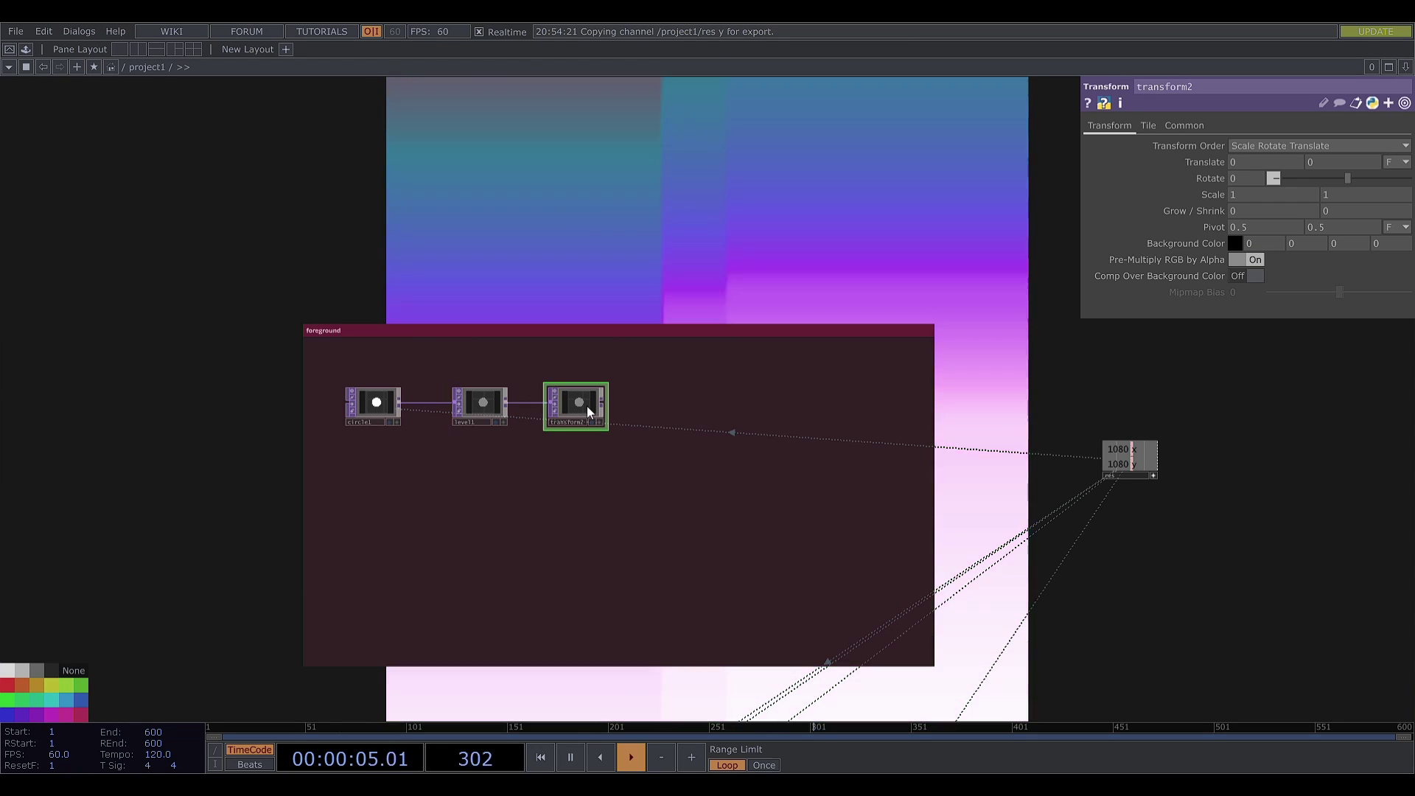
Copy the background group's Noise, Math and Null CHOP chain and place the copy below the TOPs in the foreground group
scroll(1023, 622, down, 2)
scroll(957, 560, down, 2)
drag(928, 521, 868, 480)
scroll(868, 480, up, 2)
click(661, 526)
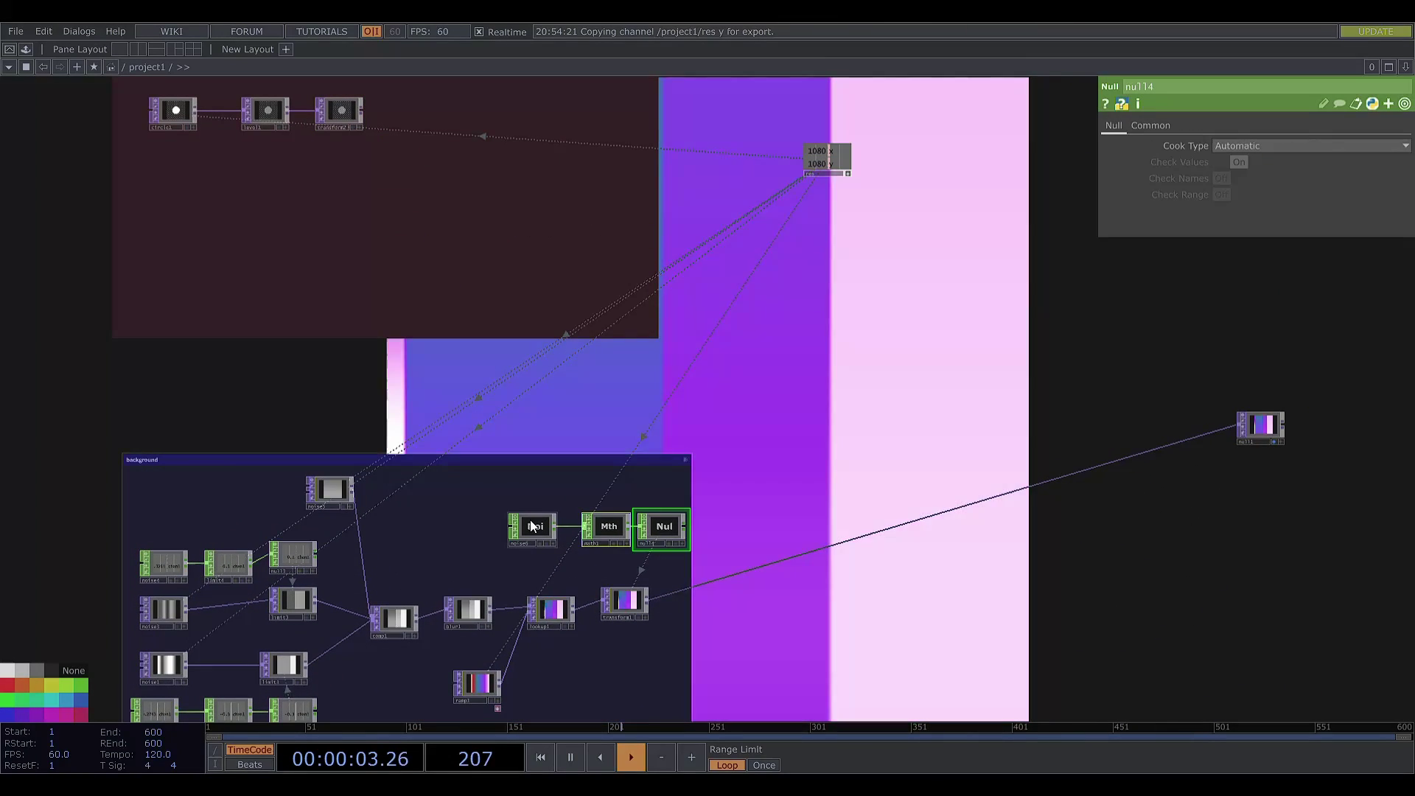
key(ctrl+c)
key(ctrl+v)
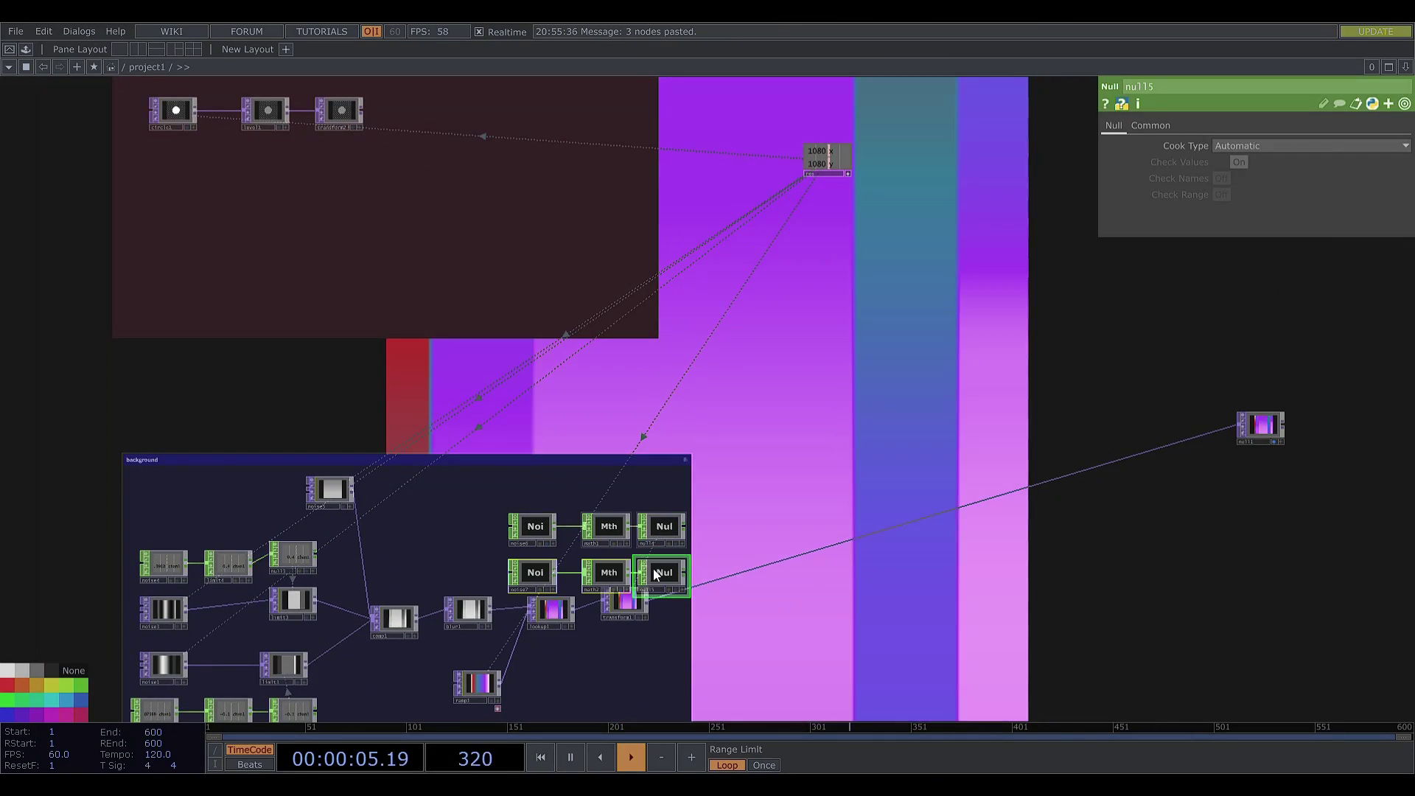
drag(656, 573, 315, 185)
drag(944, 448, 979, 736)
mouse_move(364, 470)
mouse_down()
mouse_move(361, 352)
mouse_move(343, 439)
mouse_move(384, 461)
mouse_up()
Check the copied Noise CHOP's settings and set the copied Math CHOP's To Range to -0.002 and 0.002
click(241, 463)
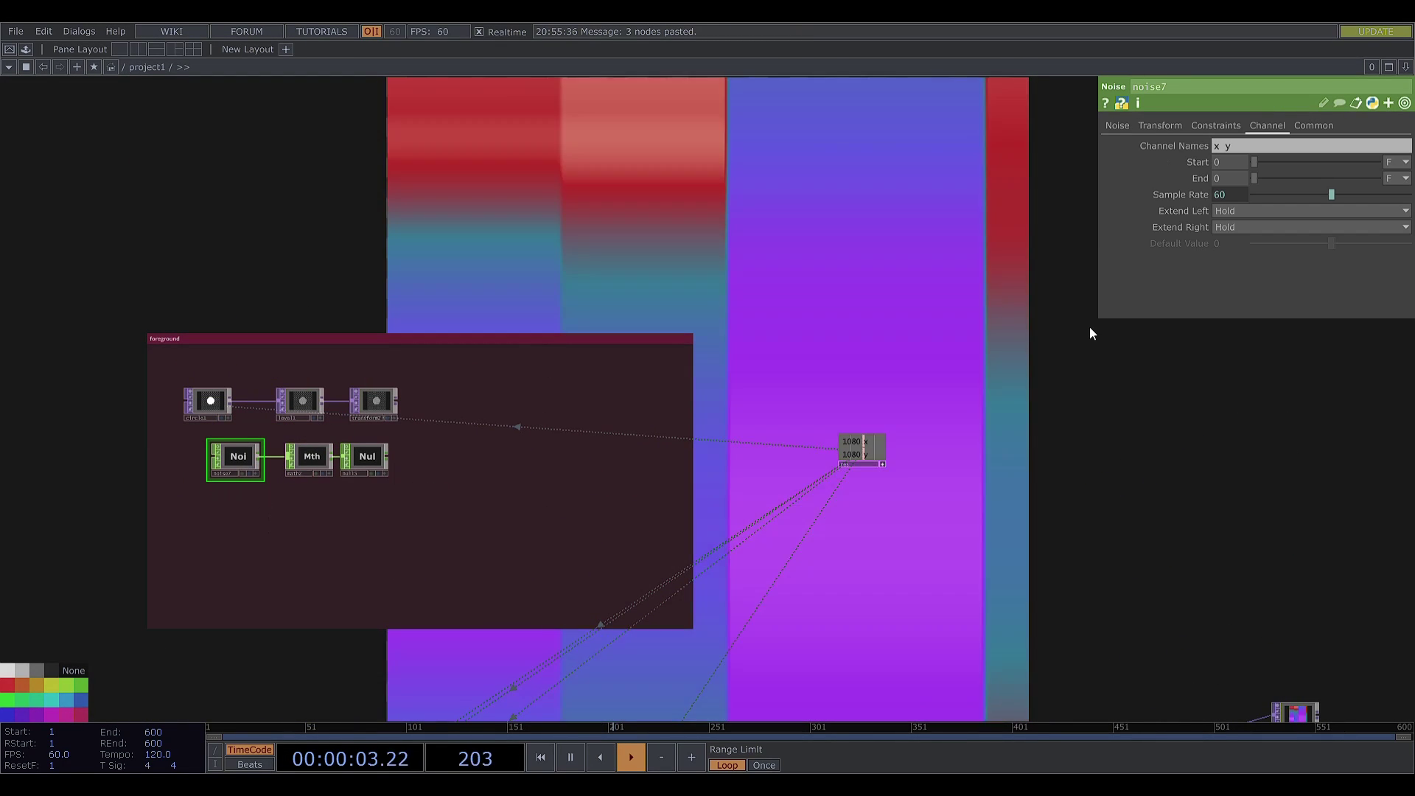
click(1117, 125)
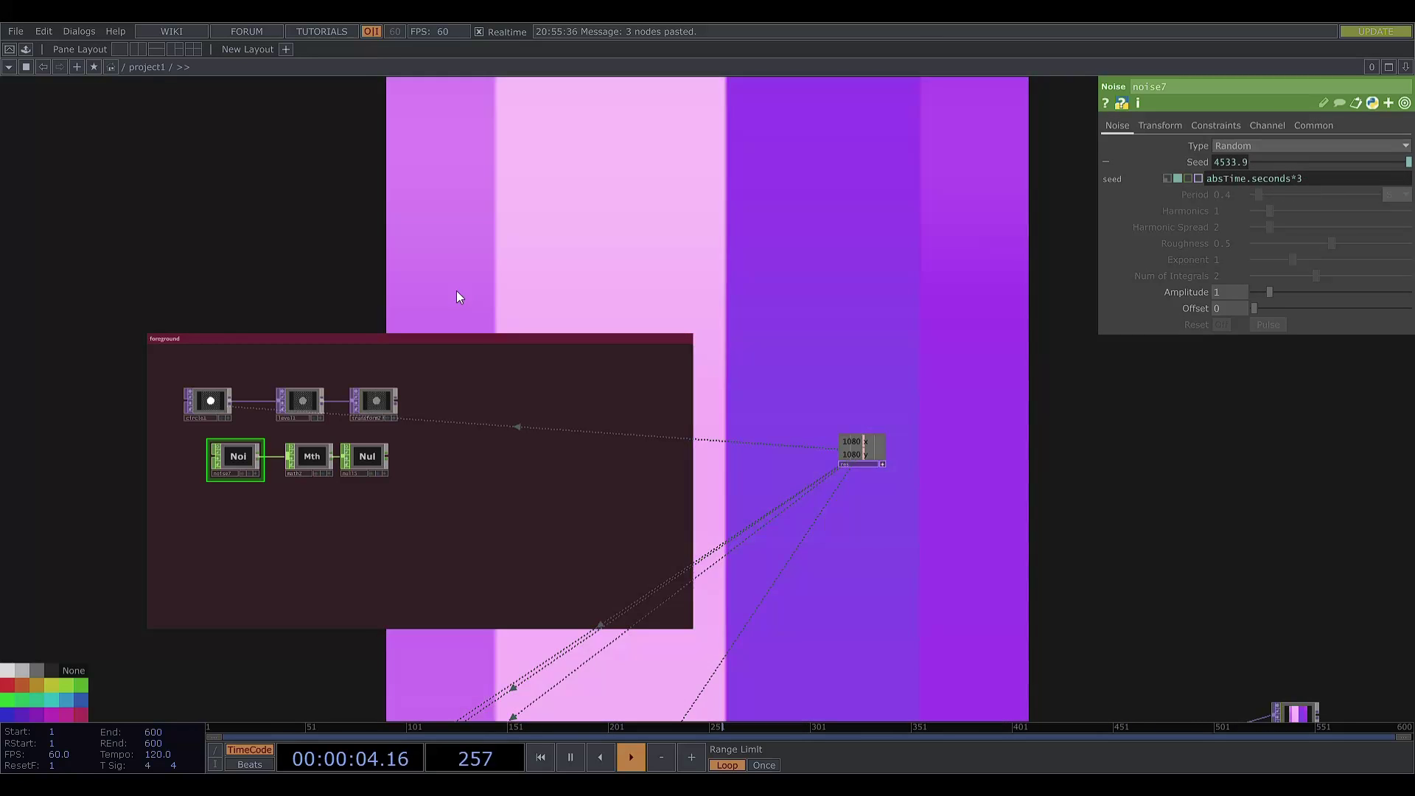
click(312, 457)
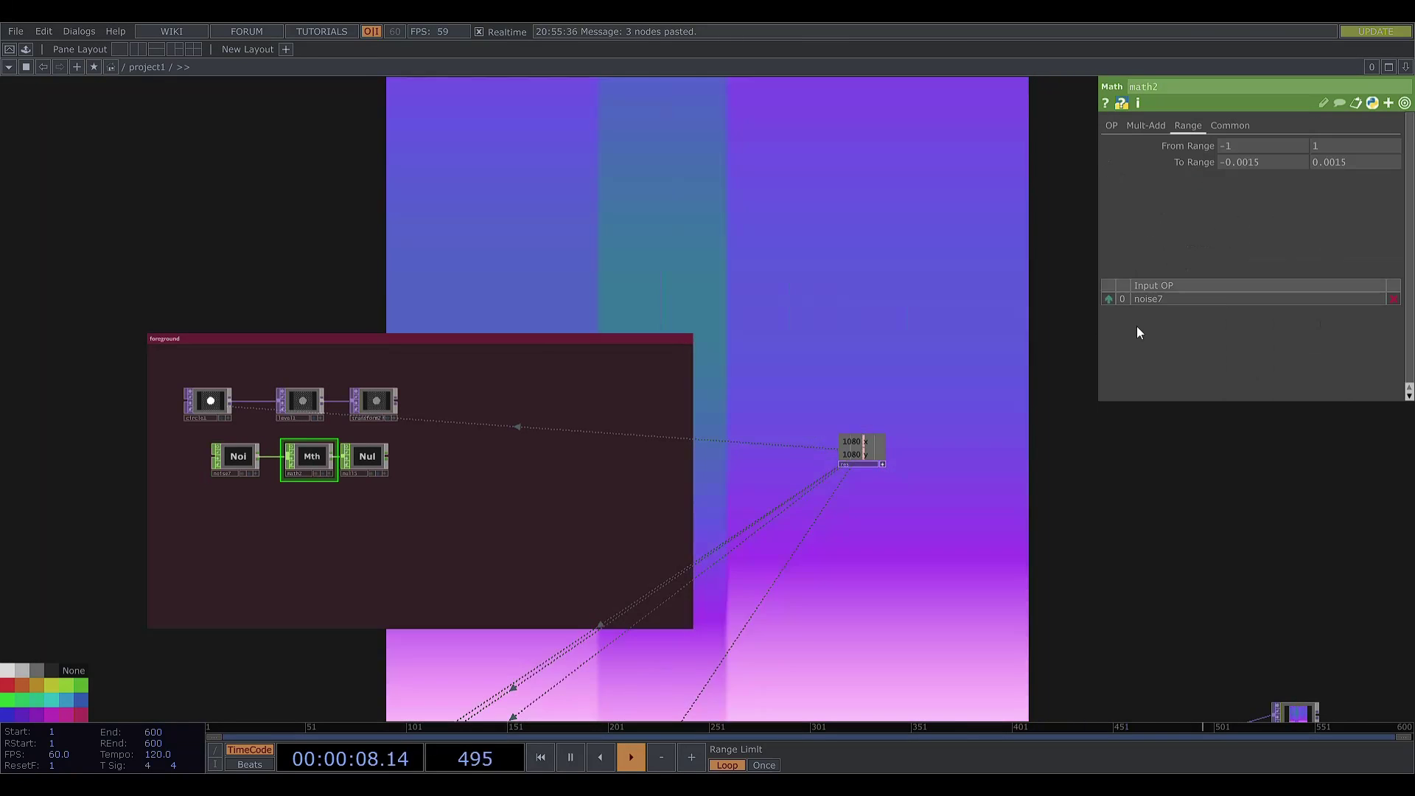
click(1246, 162)
text(-0.002)
key(Return)
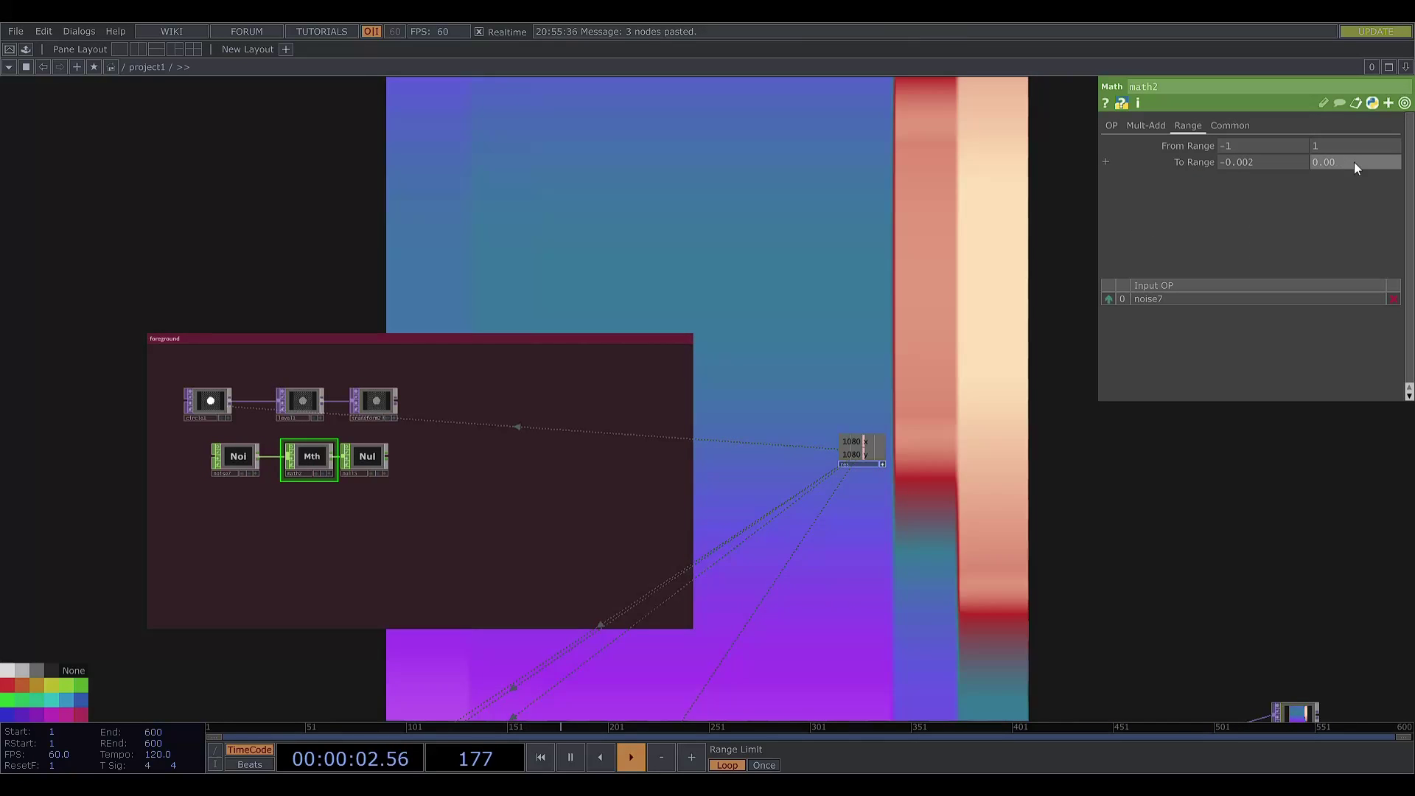
click(1354, 163)
text(0.002)
key(Return)
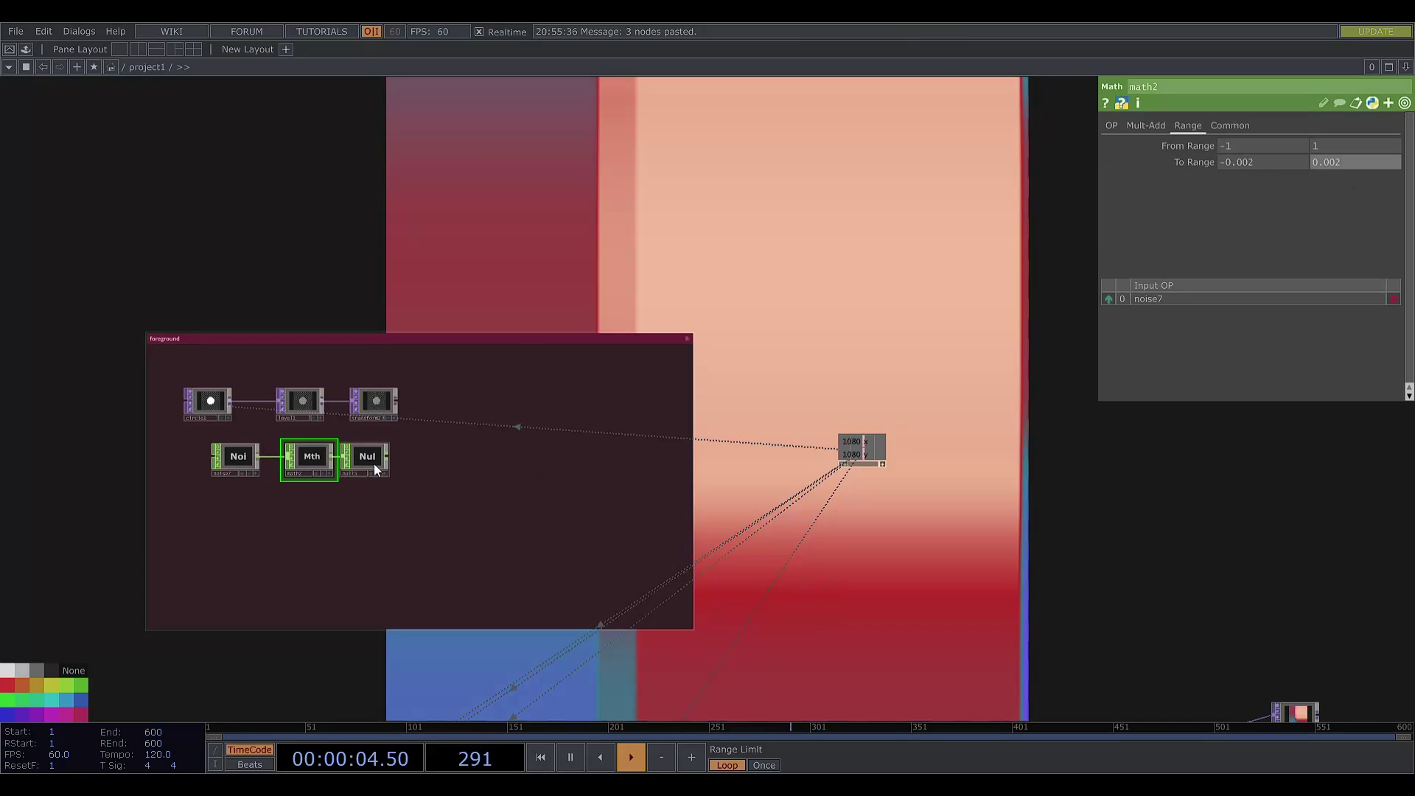
Align the copied Null CHOP under the foreground Transform TOP and reference its x and y channels in the Transform's Translate values
click(372, 468)
click(385, 473)
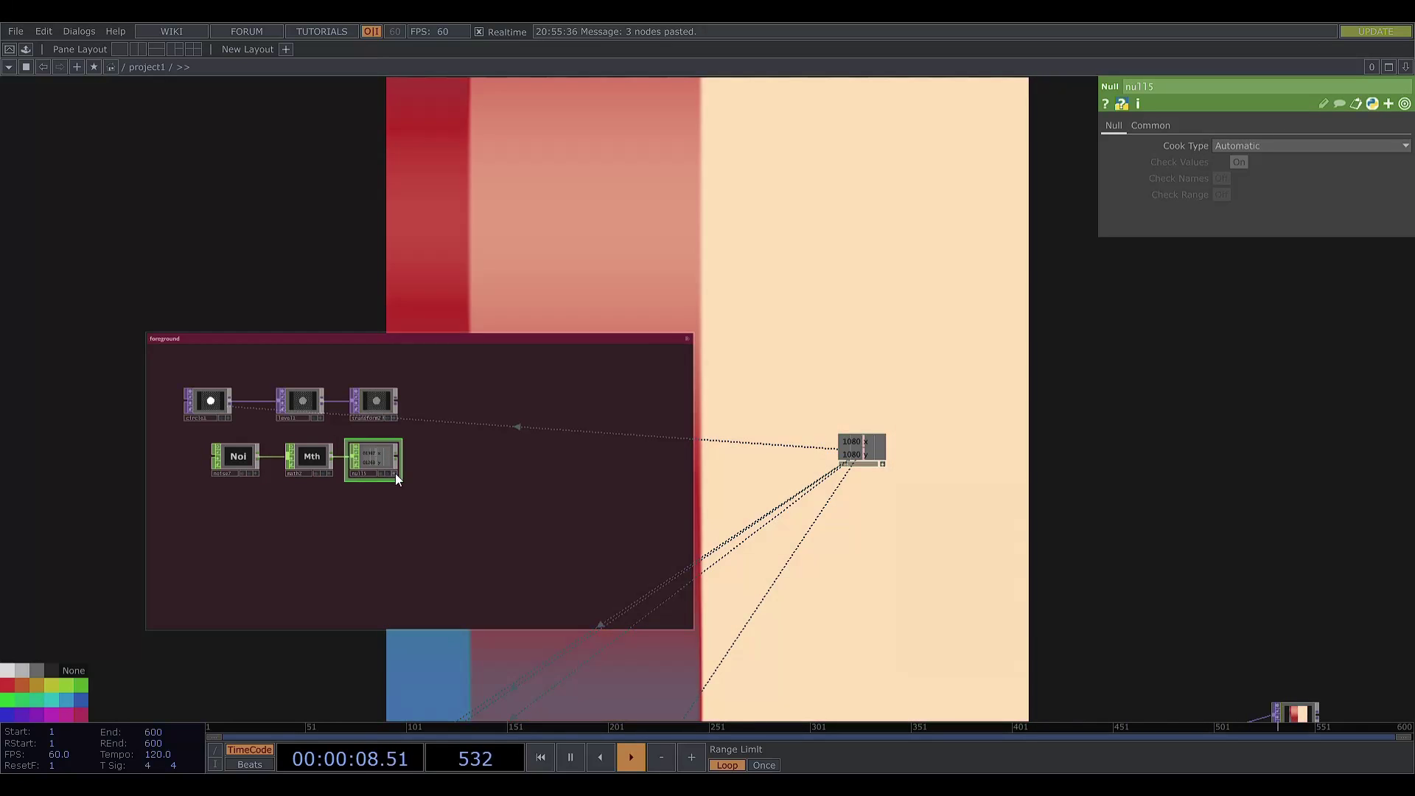
click(377, 401)
drag(375, 451, 1242, 163)
click(1258, 181)
drag(376, 463, 1341, 162)
click(1204, 160)
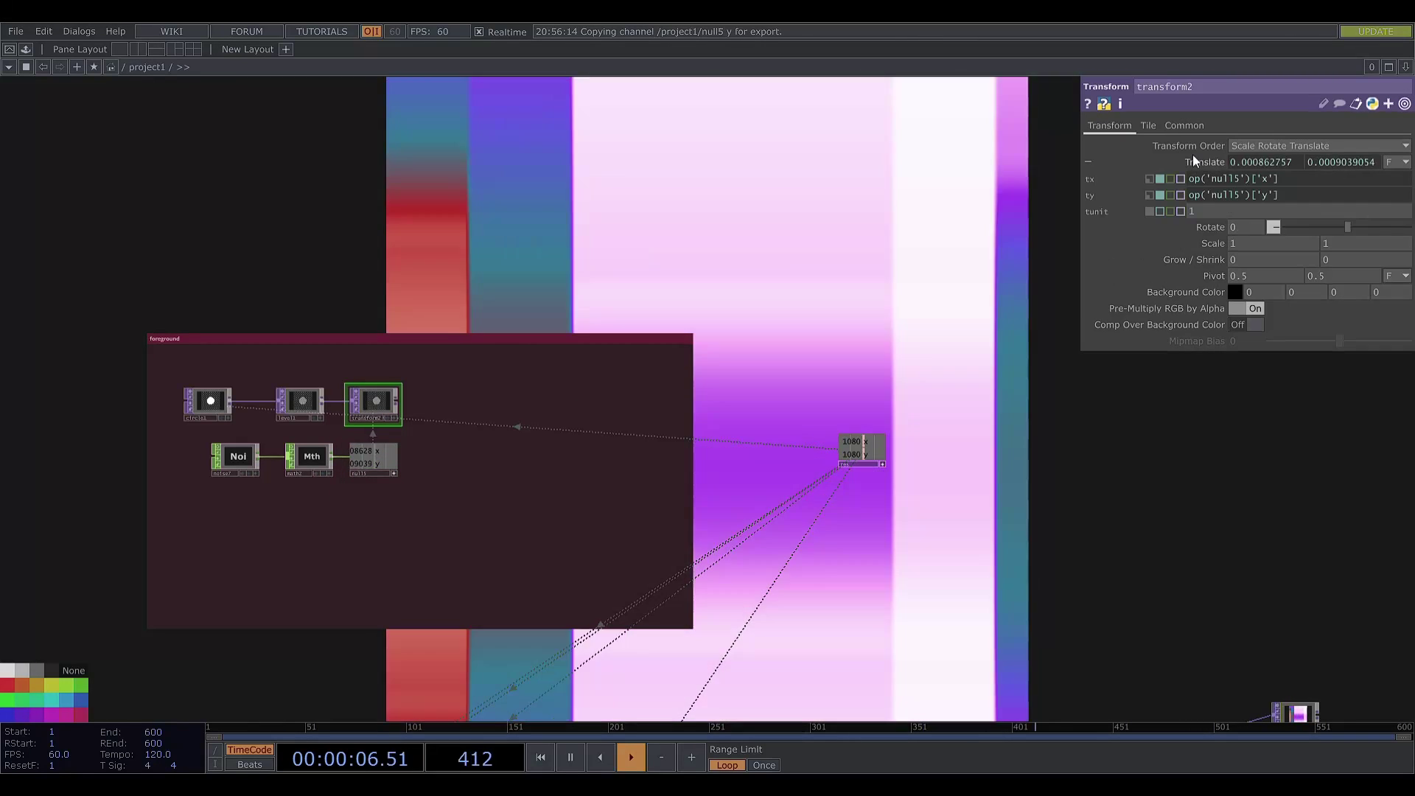
click(1193, 158)
Append a Composite TOP to the foreground Transform, placed before the output Null, and set its operation to Screen
click(393, 473)
drag(411, 483, 308, 375)
right_click(295, 293)
click(853, 591)
drag(897, 587, 684, 433)
click(1293, 211)
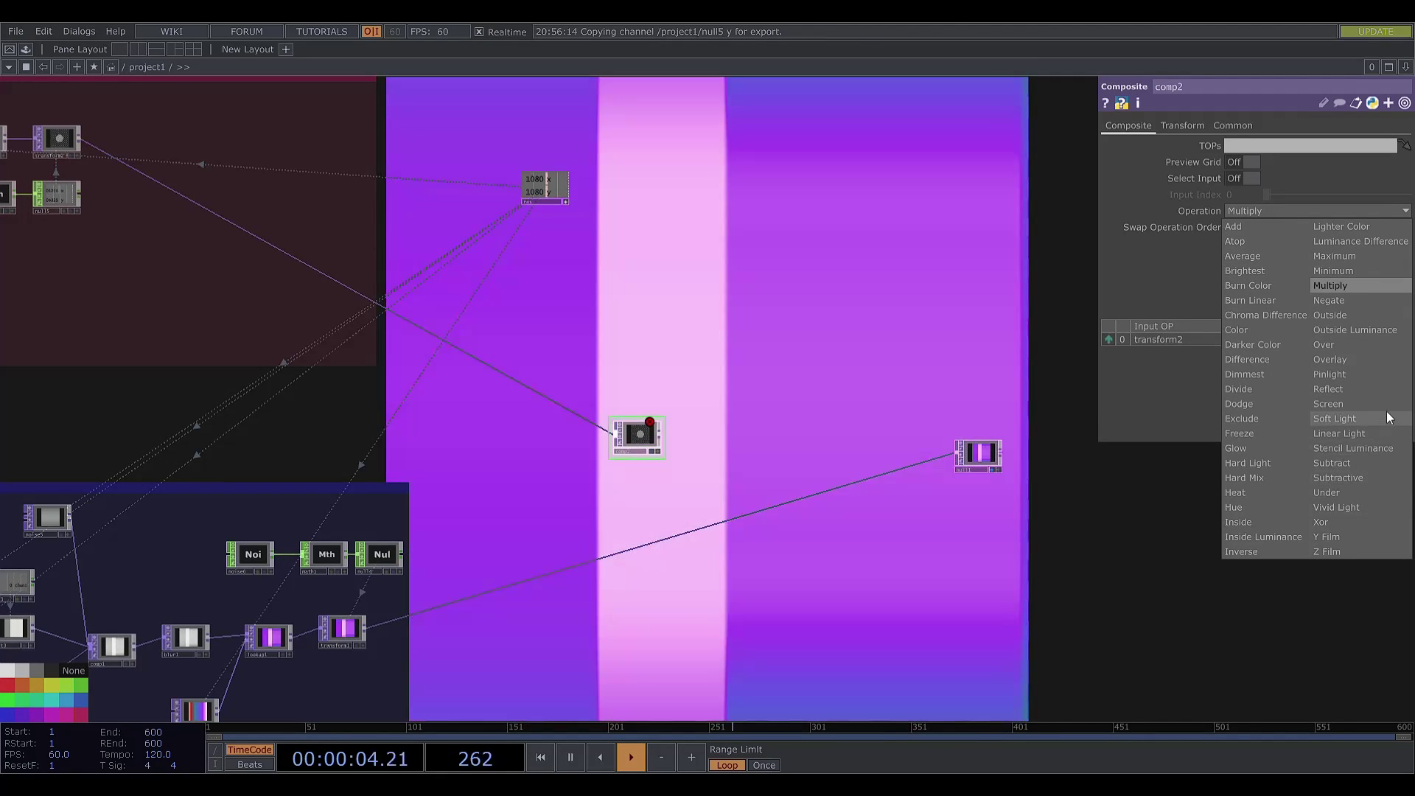
click(1349, 405)
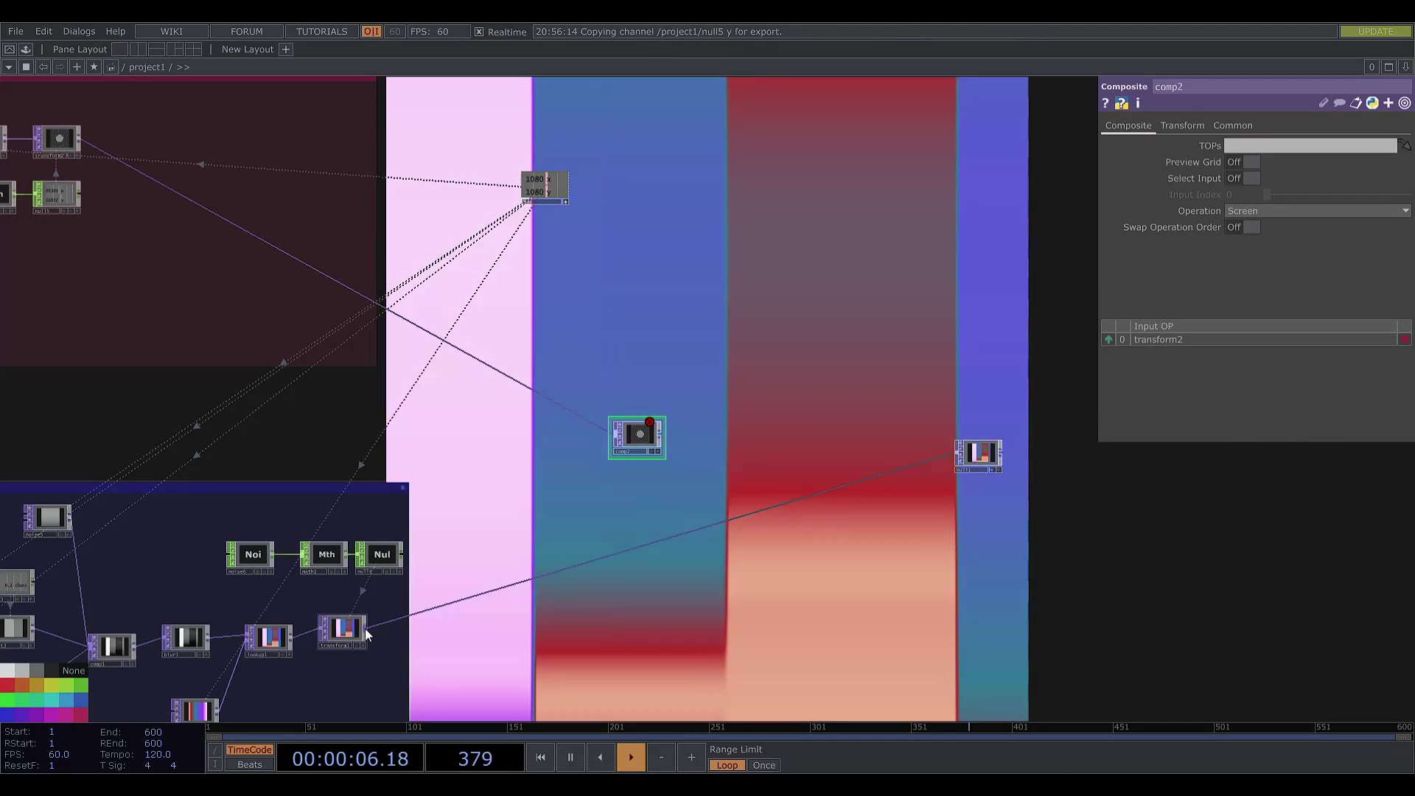
Connect the background's Transform TOP as the Composite's second input, with the Composite feeding the output Null
click(366, 627)
click(612, 441)
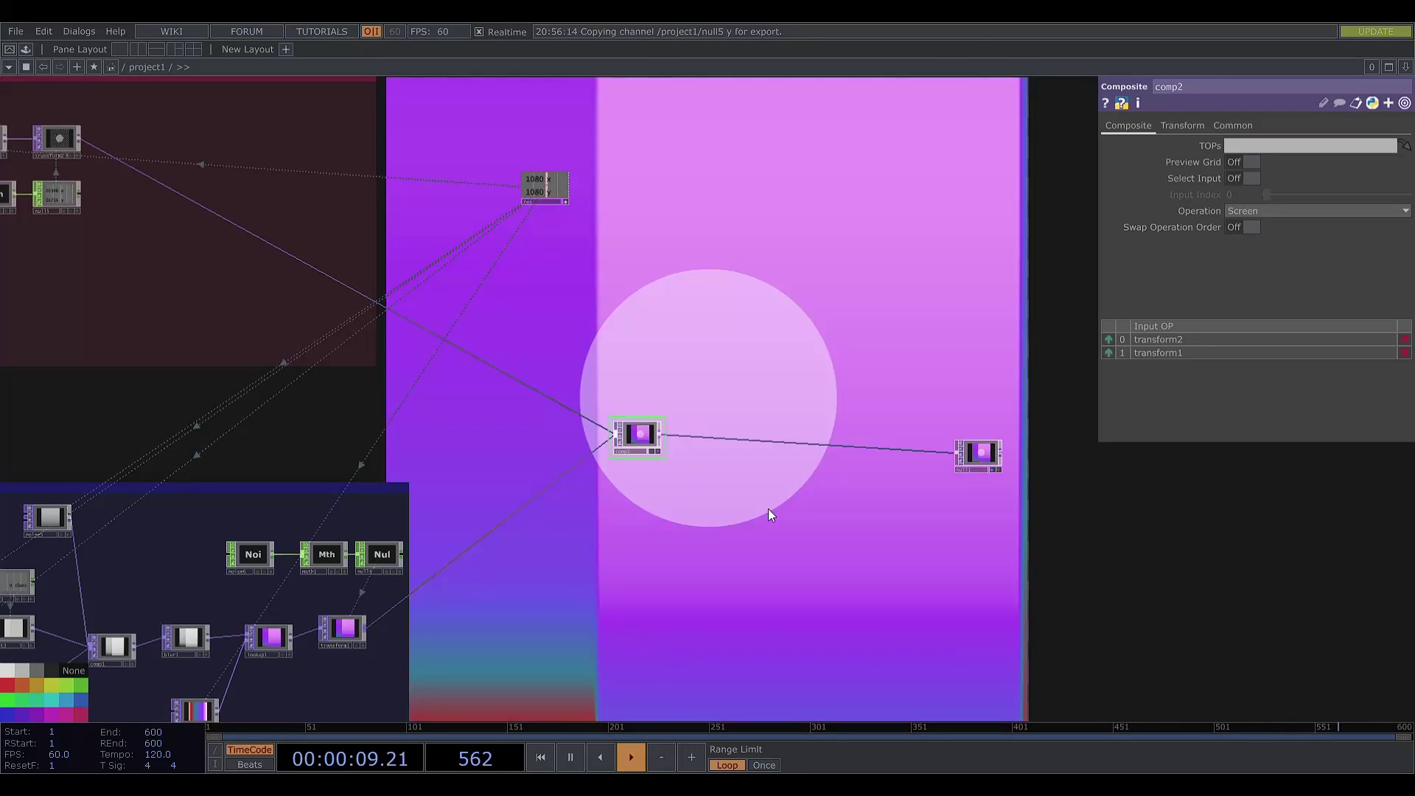
drag(720, 429, 735, 509)
drag(731, 455, 803, 623)
drag(740, 337, 831, 464)
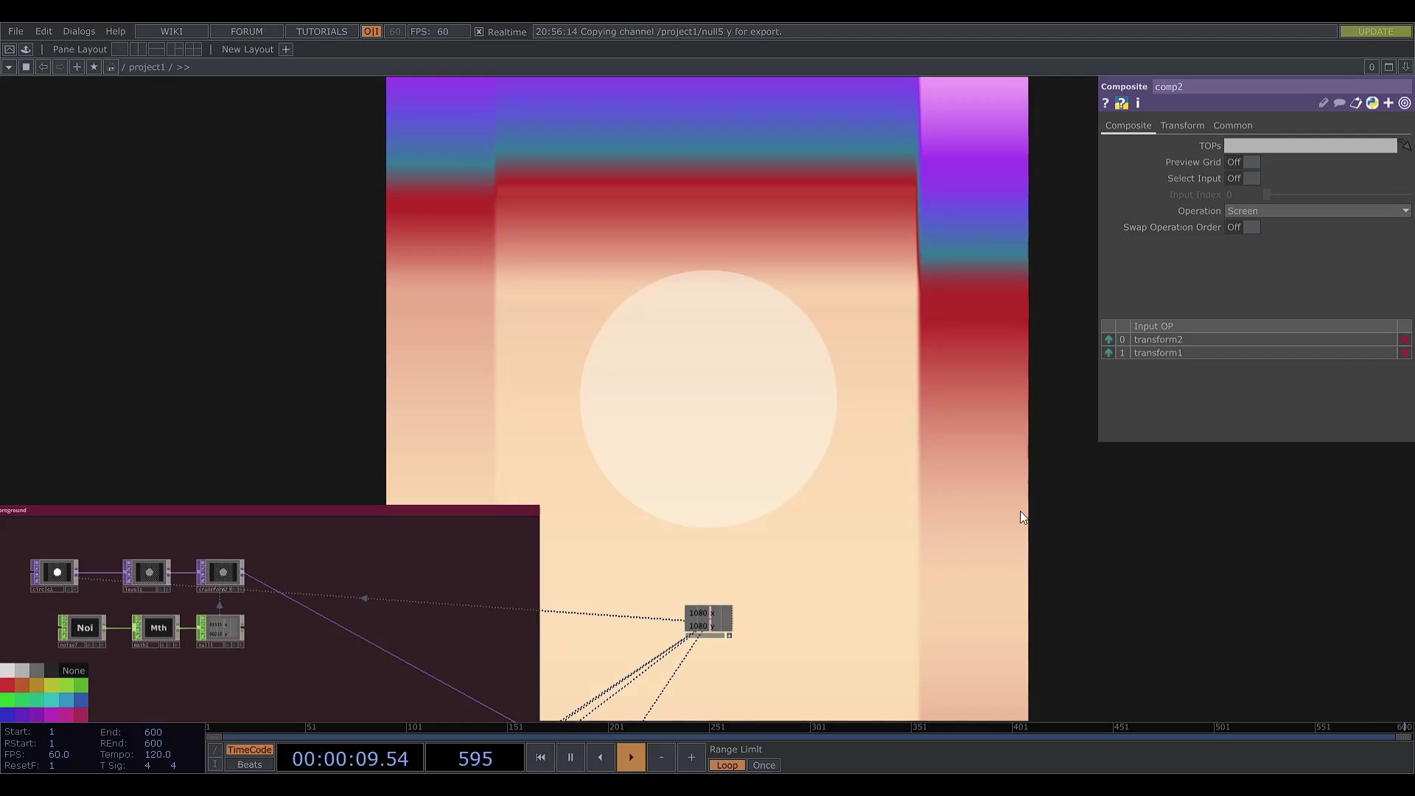
Insert a second Transform TOP between the foreground's first Transform and the Composite
drag(399, 568, 448, 498)
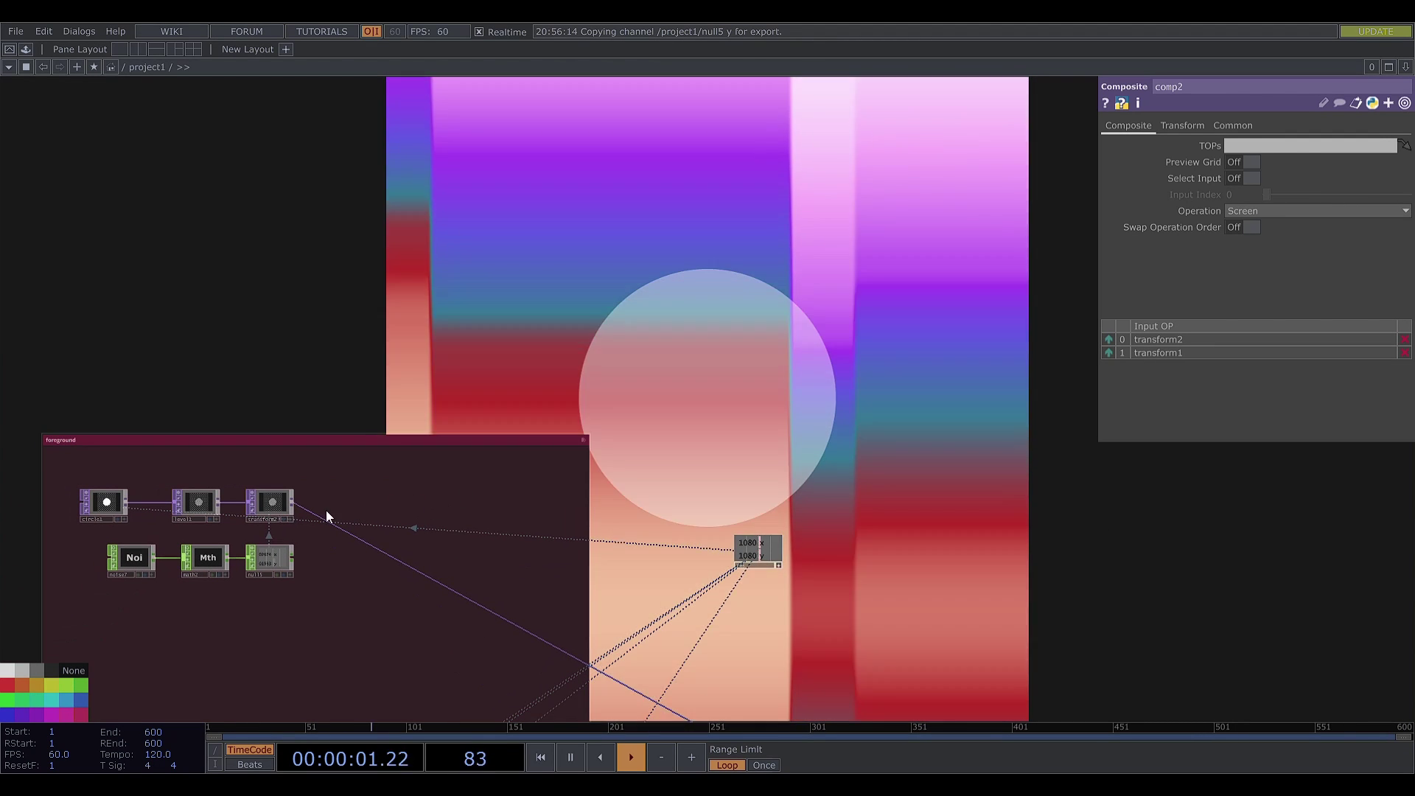
right_click(328, 520)
click(351, 497)
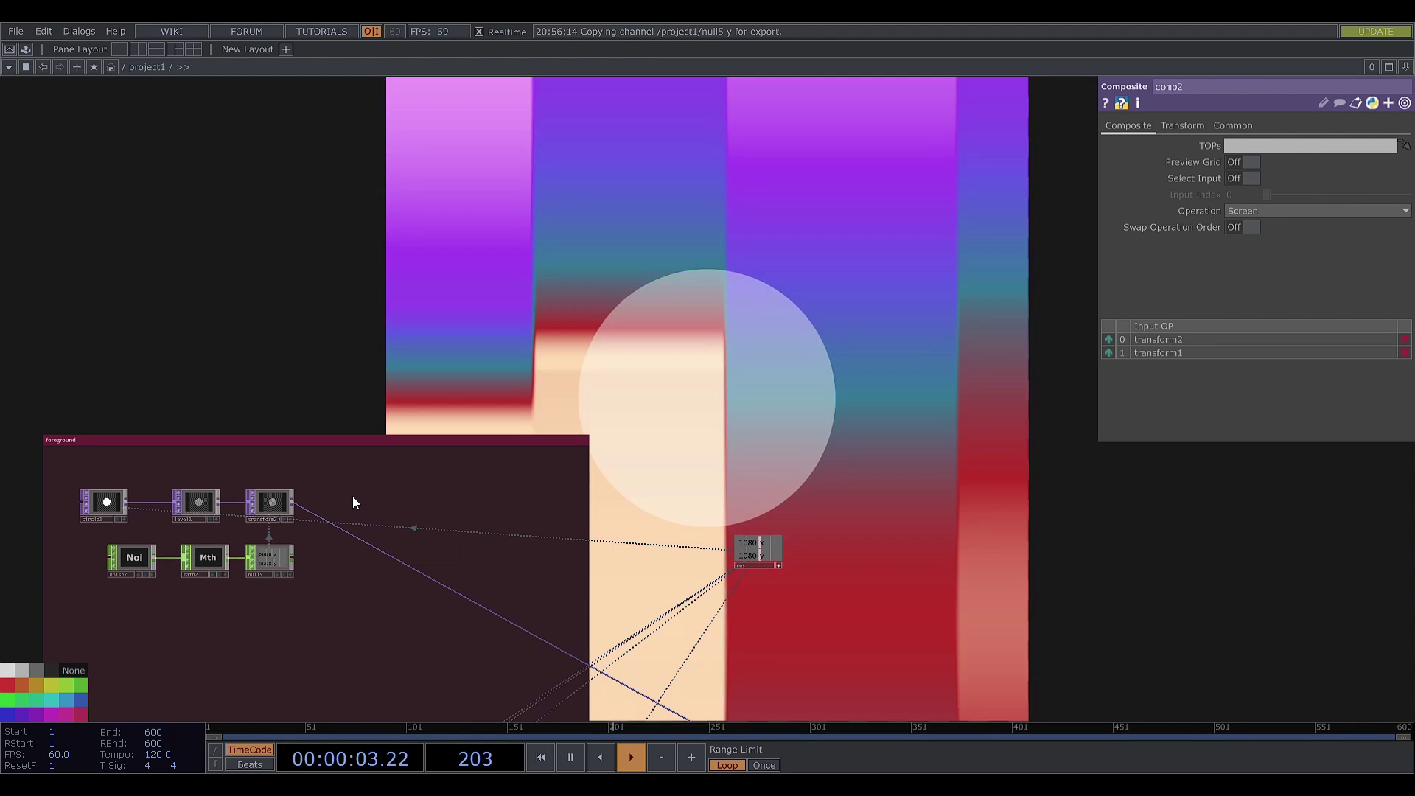
click(490, 504)
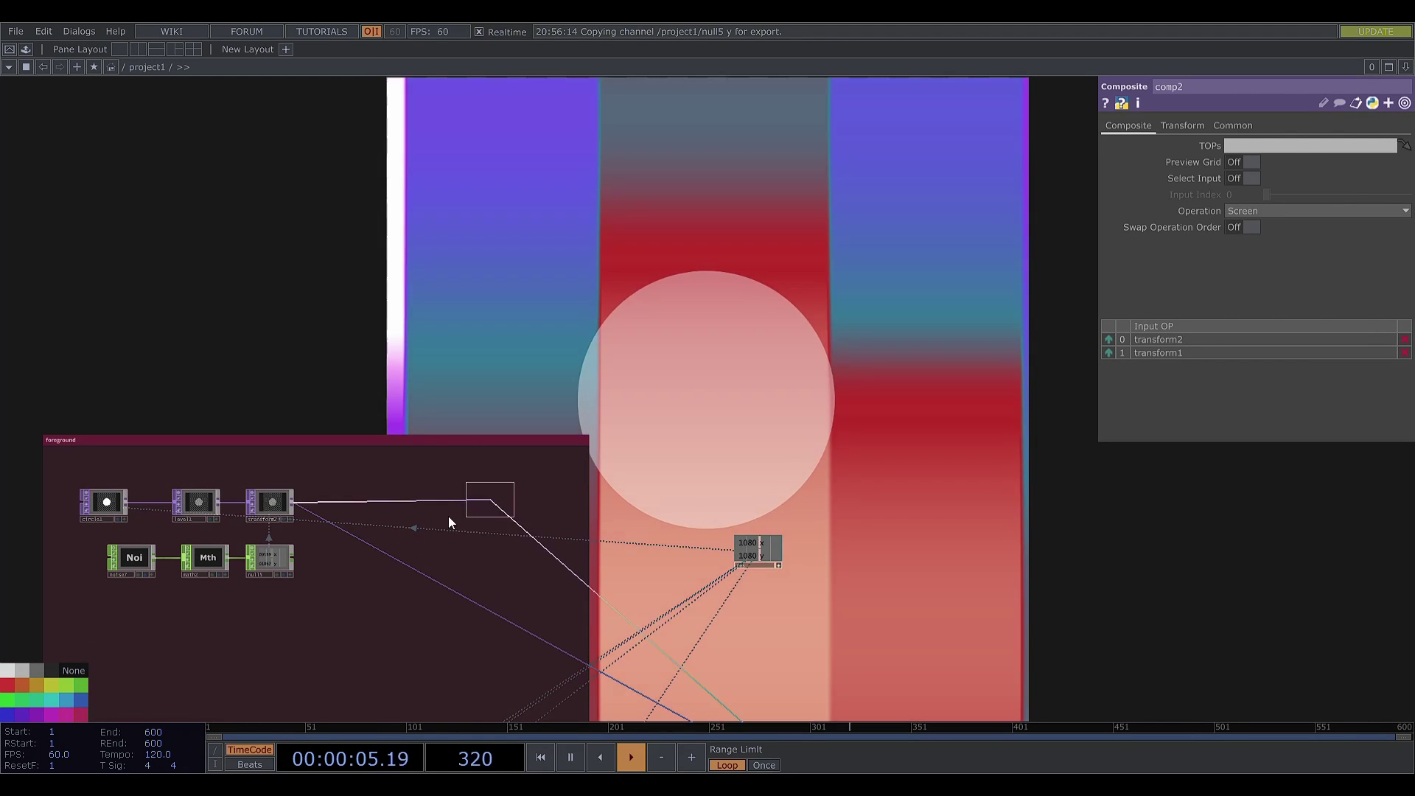
click(368, 501)
drag(437, 392, 491, 297)
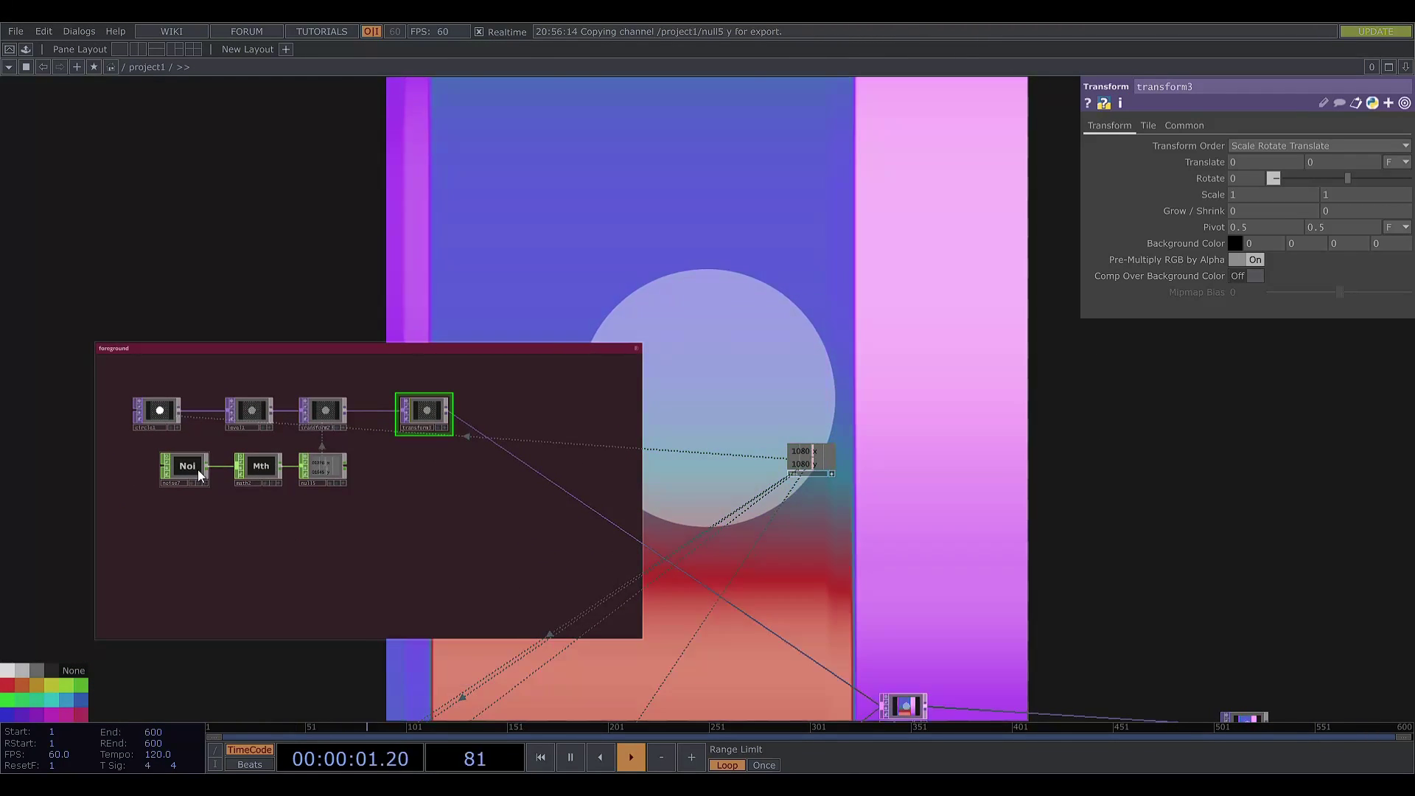
Duplicate the foreground's Noise, Math and Null CHOP chain and place the copy in a row below the original
click(197, 472)
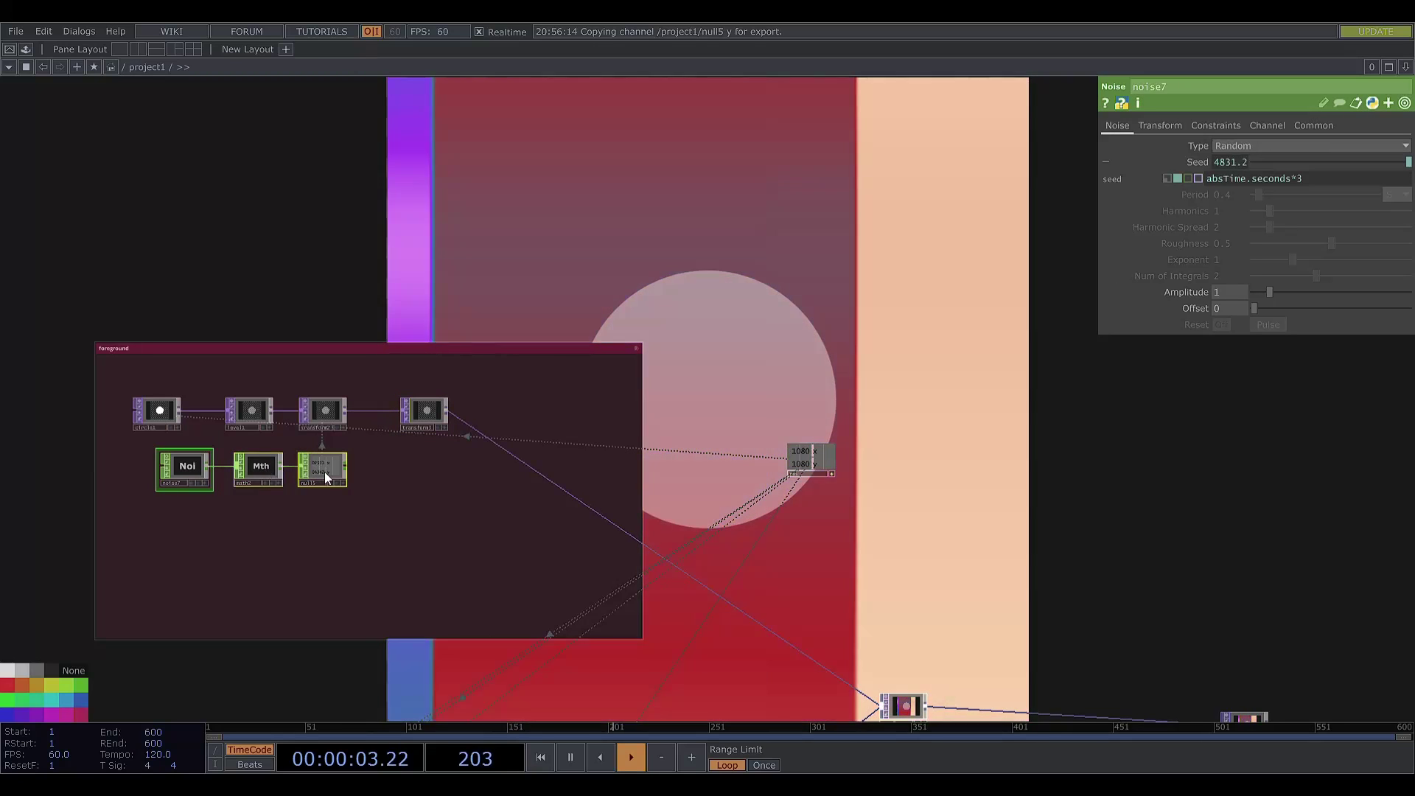
key(ctrl+v)
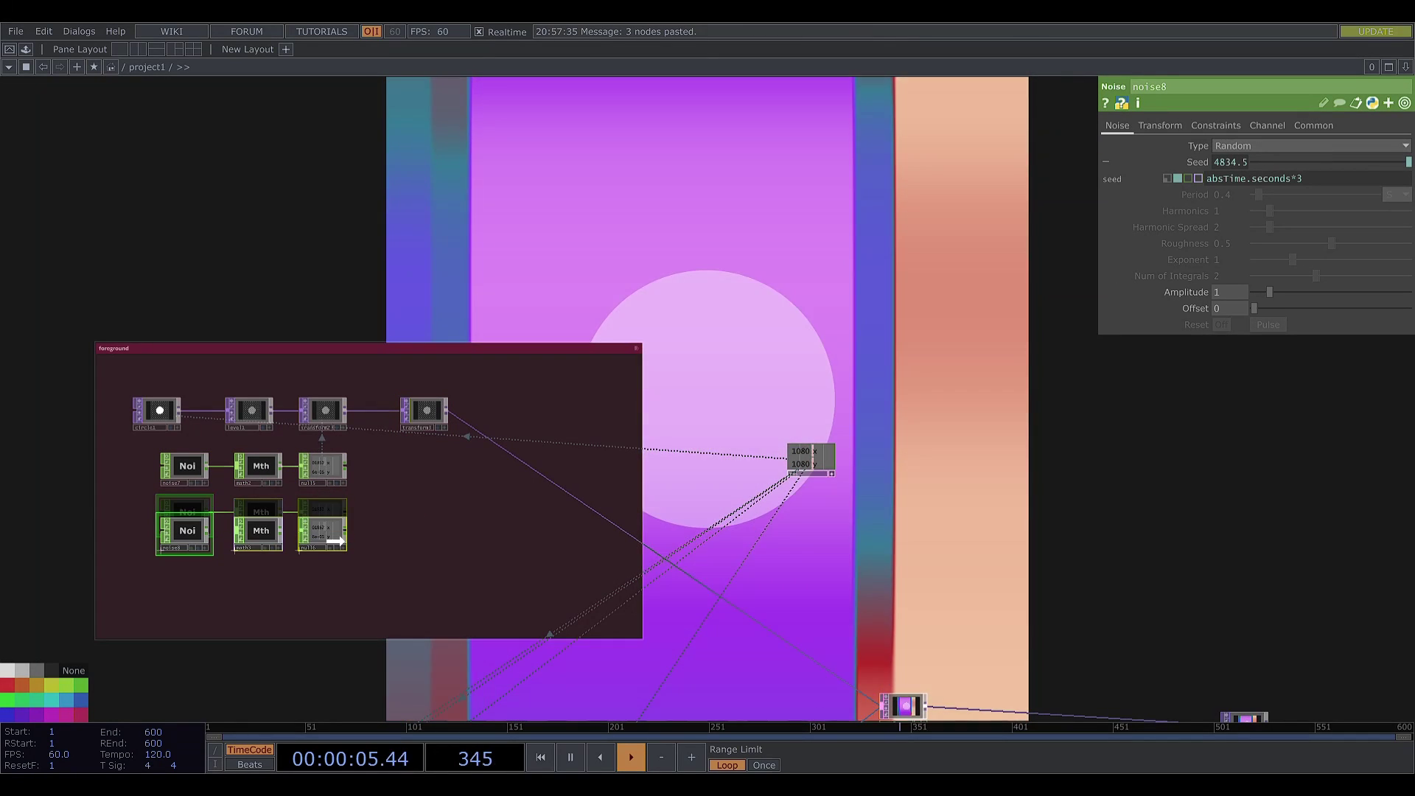
click(324, 528)
Reduce the duplicated Noise CHOP's channel names to y only
click(1267, 126)
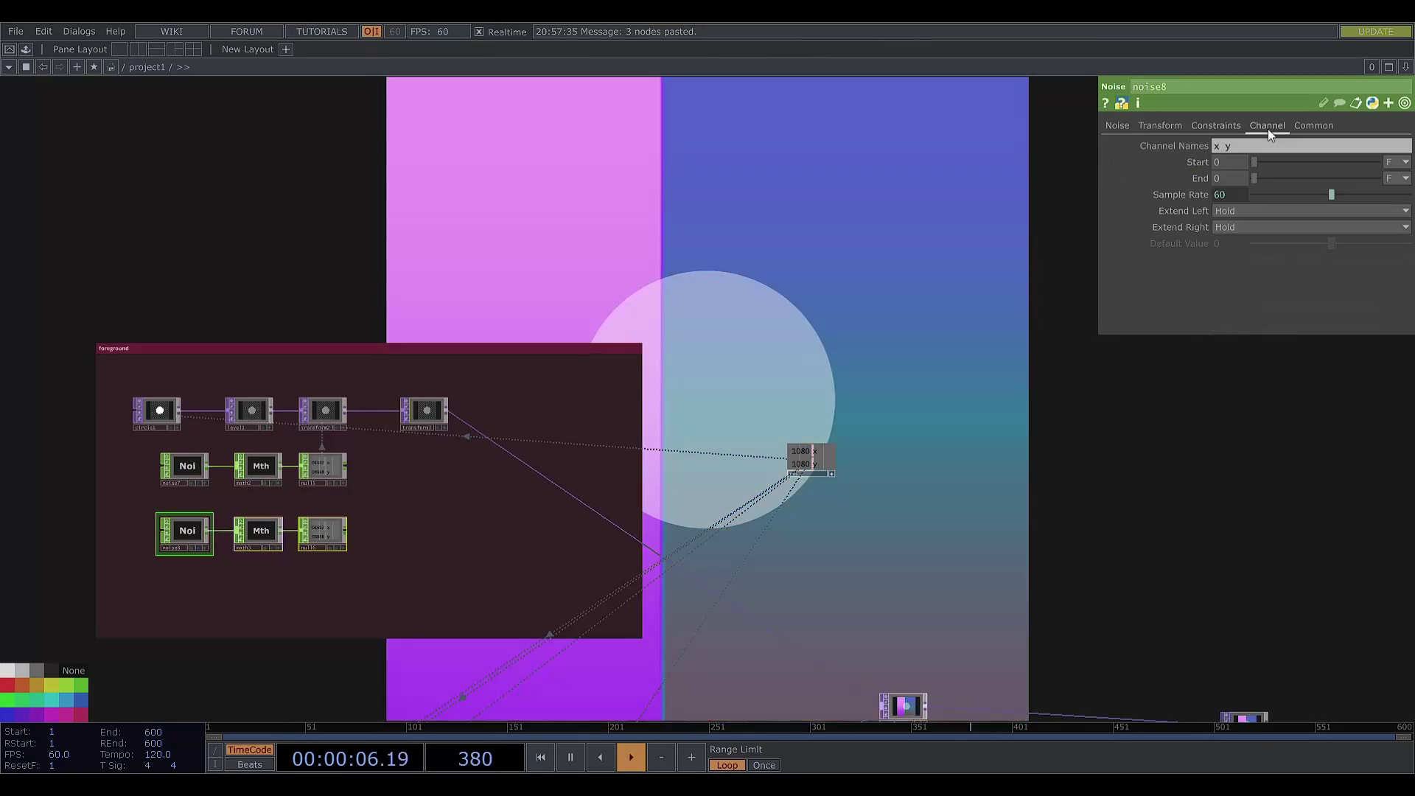
click(1215, 148)
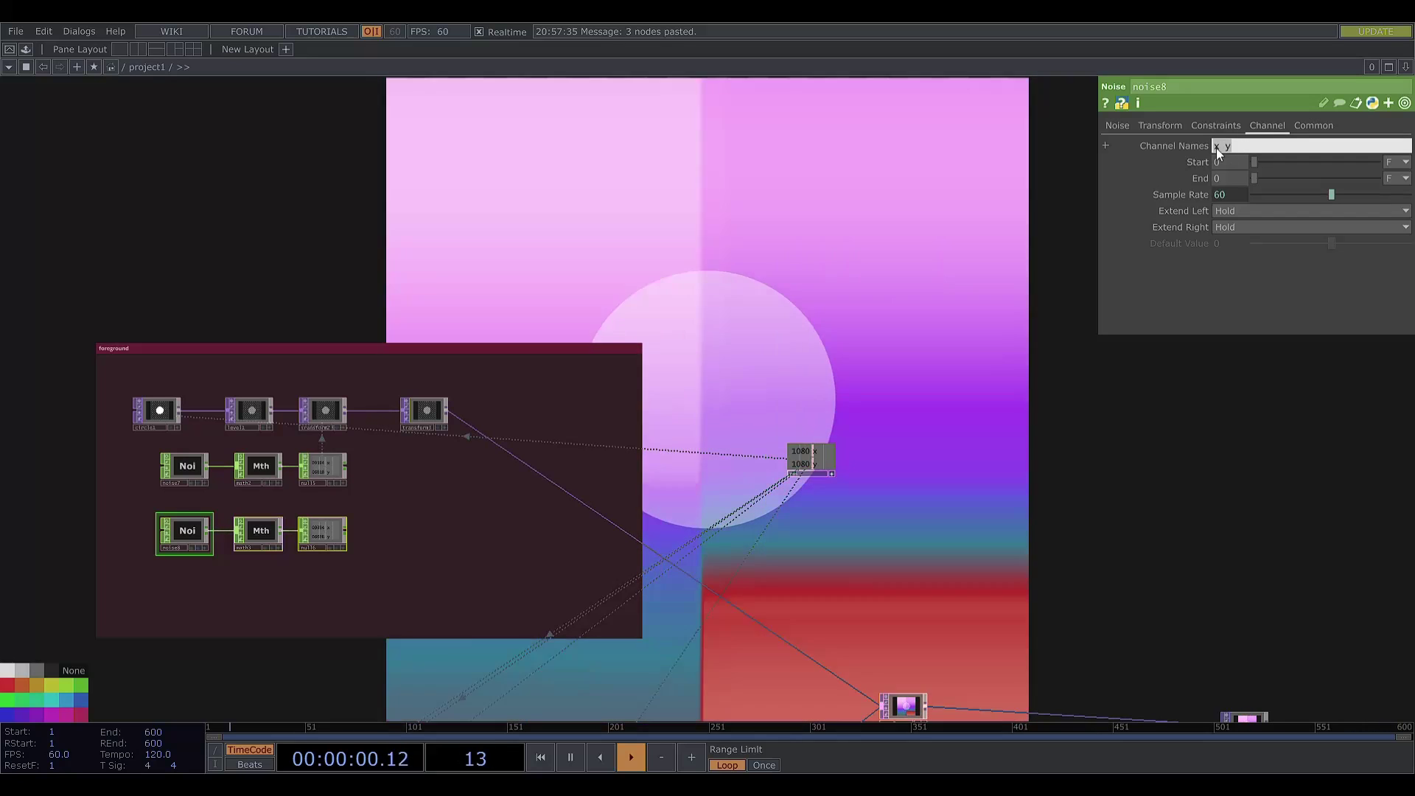
key(BackSpace)
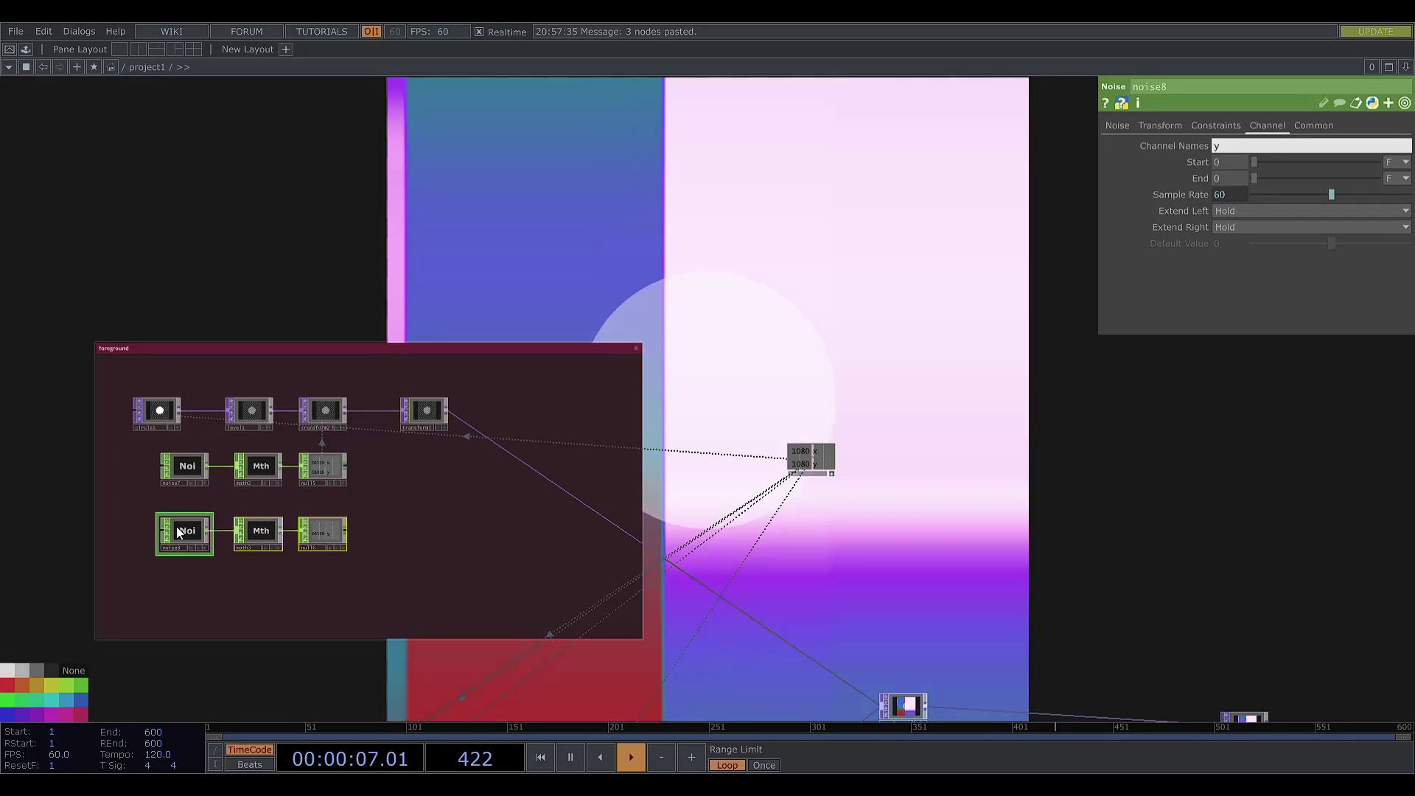
key(Return)
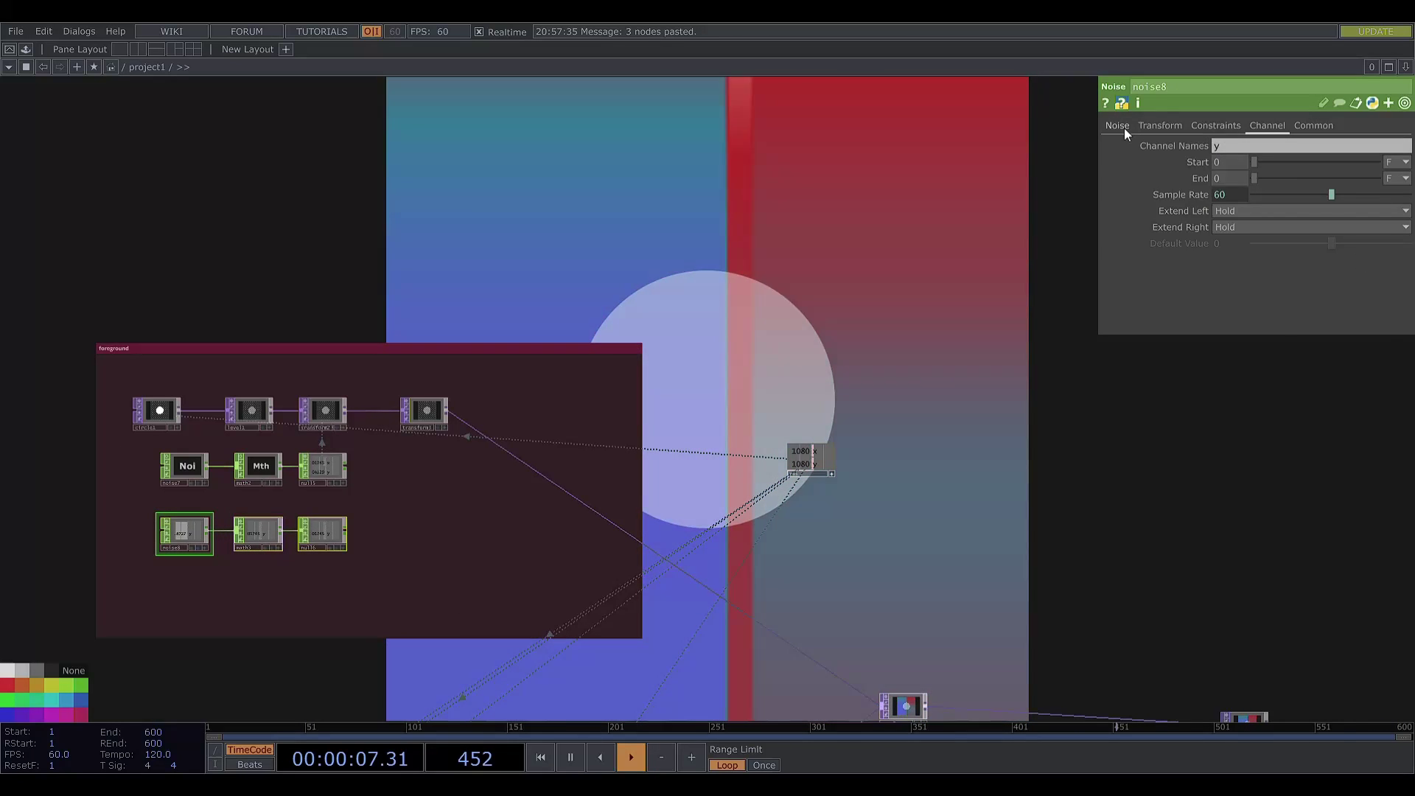
Set the duplicated Noise CHOP to type Sparse with a constant seed of about 4.29 and a period of 0.2
click(1124, 127)
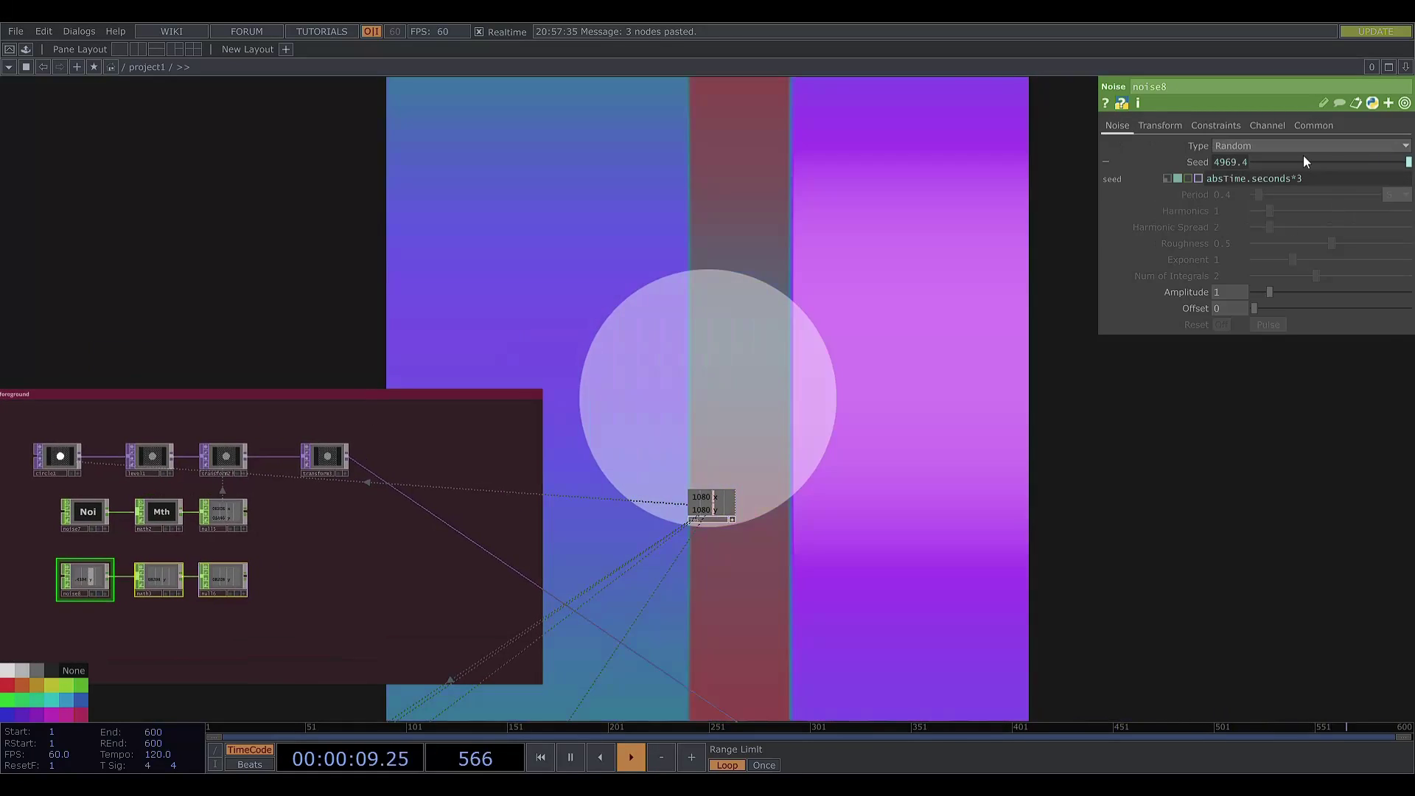
click(1285, 141)
click(1282, 162)
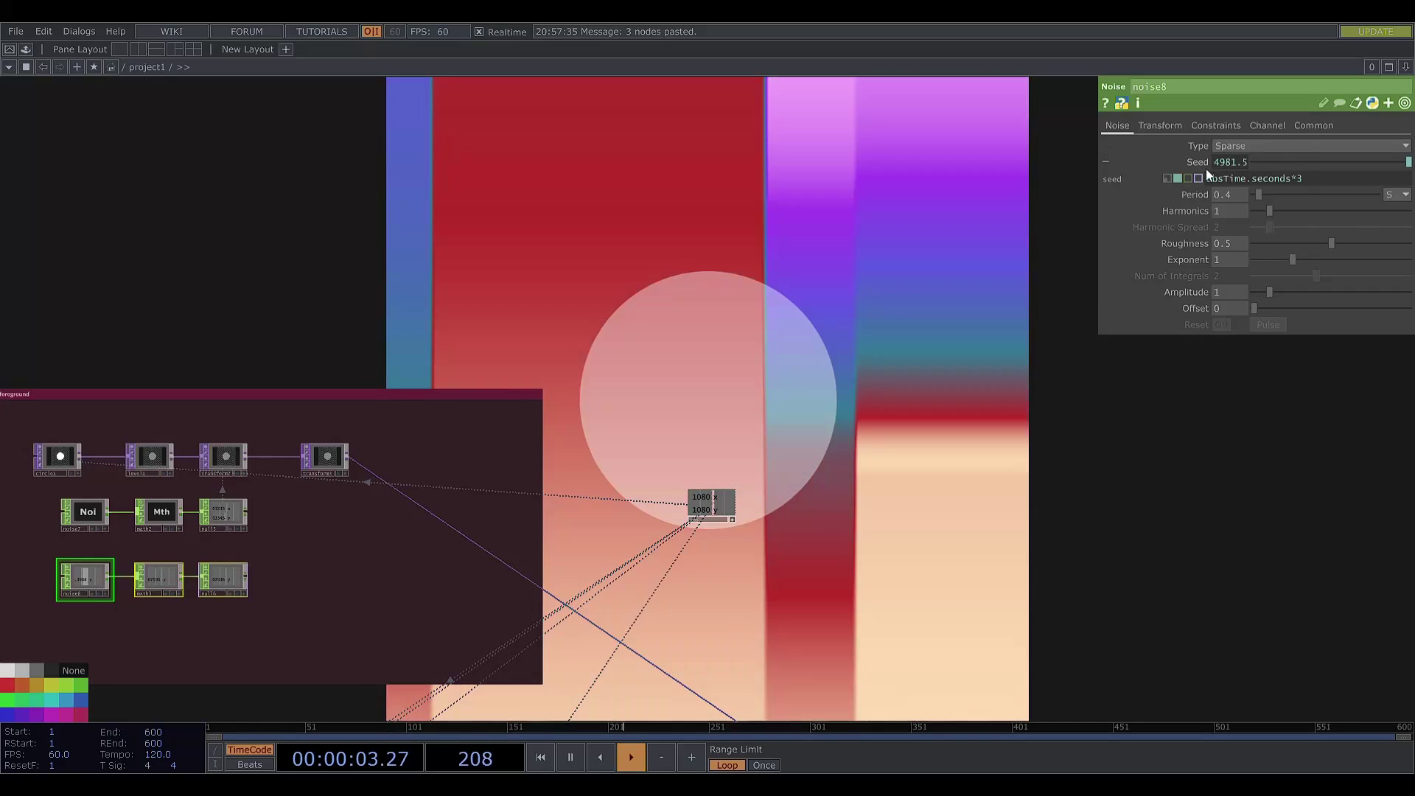
key(Return)
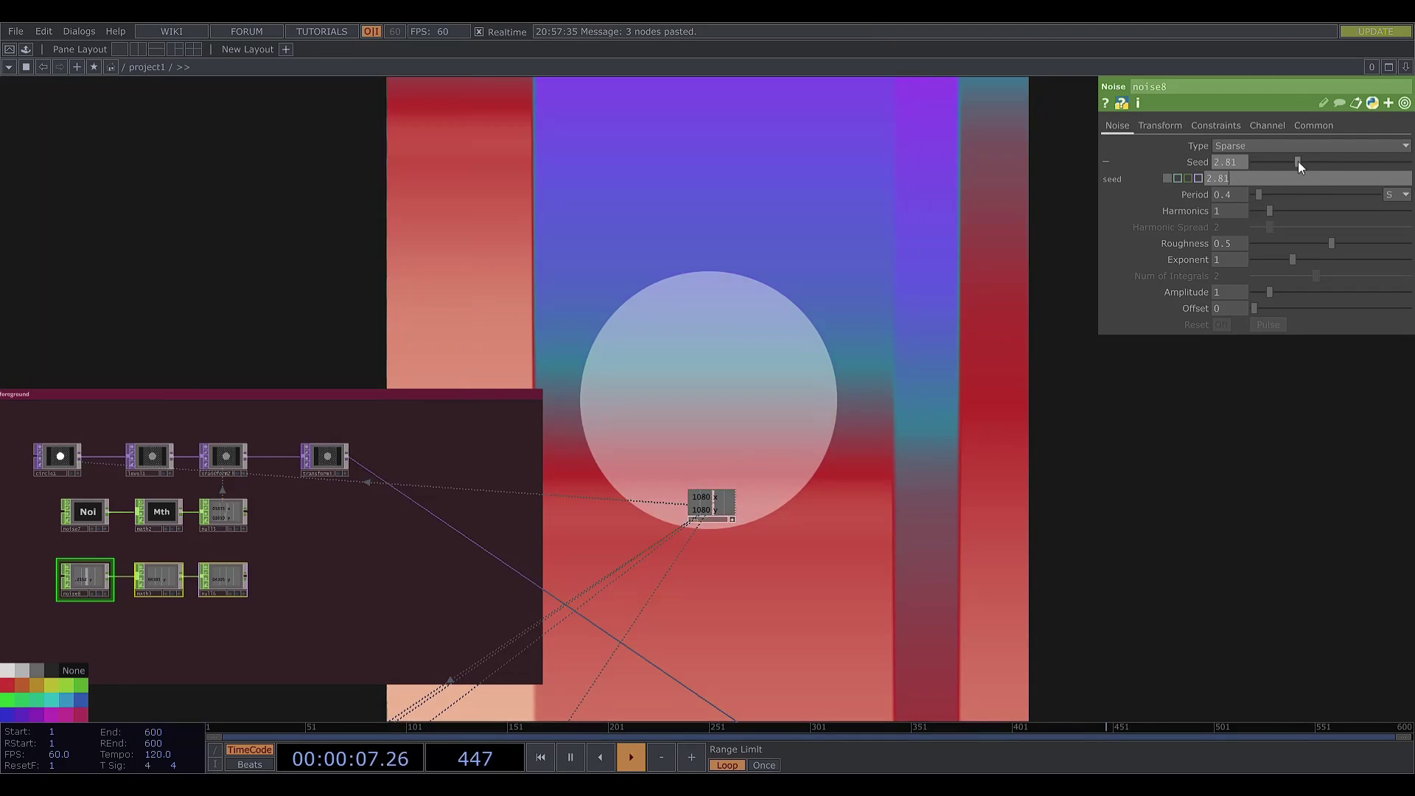
drag(1301, 161, 1320, 162)
click(1176, 164)
click(1236, 184)
text(0.2)
key(Return)
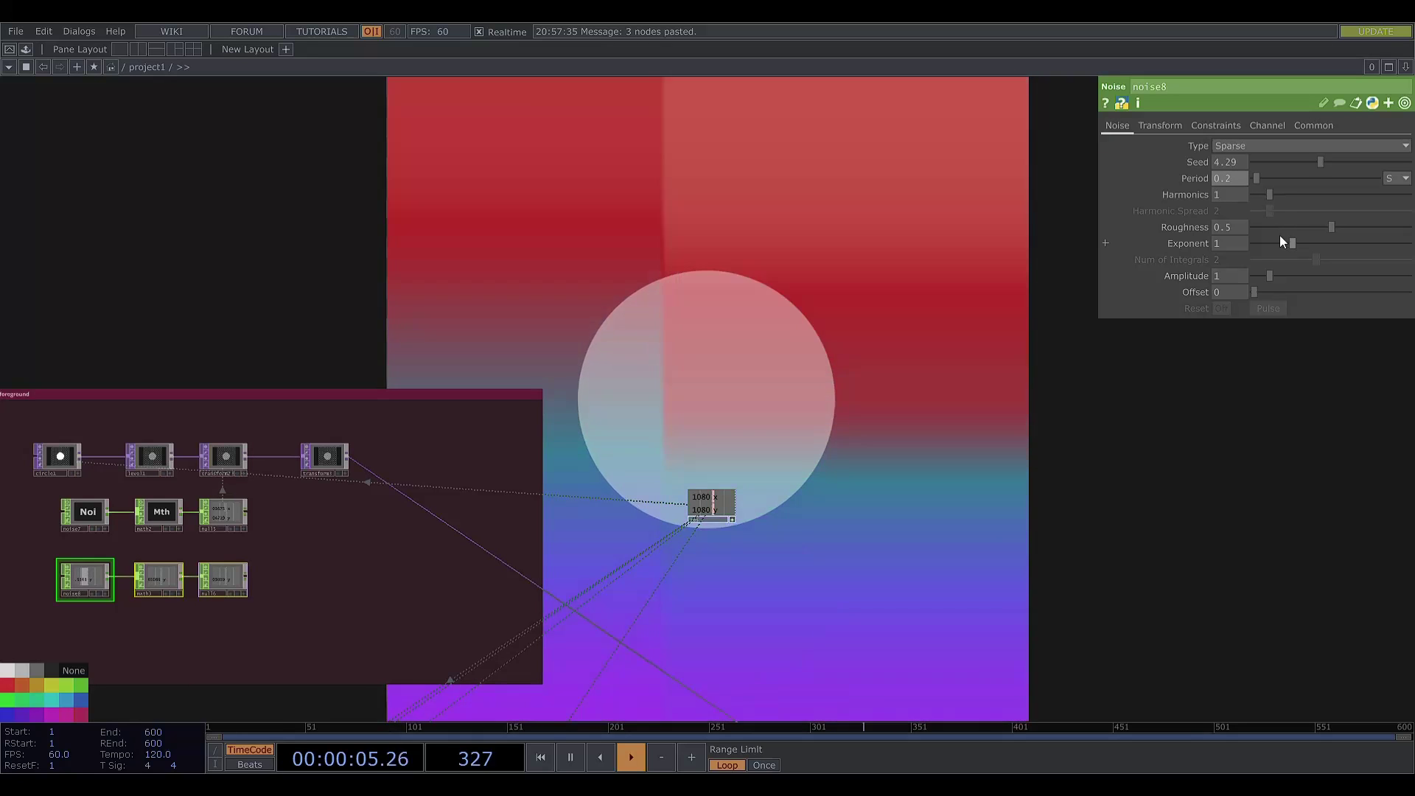
Set the duplicated Noise CHOP's amplitude to 0.5 and its offset to 0.5
drag(1231, 277, 1181, 278)
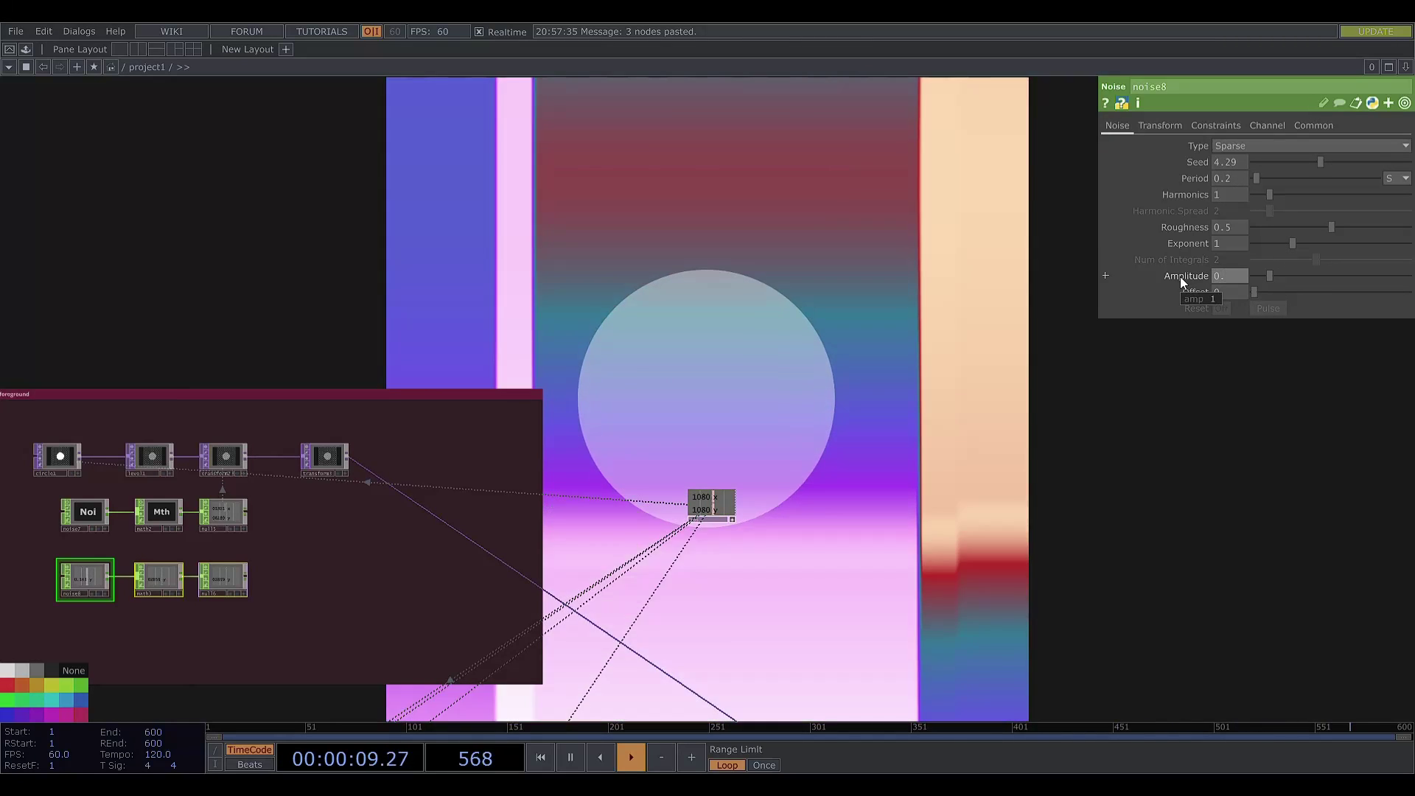
click(1235, 277)
text(0.5)
key(Return)
click(1231, 292)
text(0.5)
key(Return)
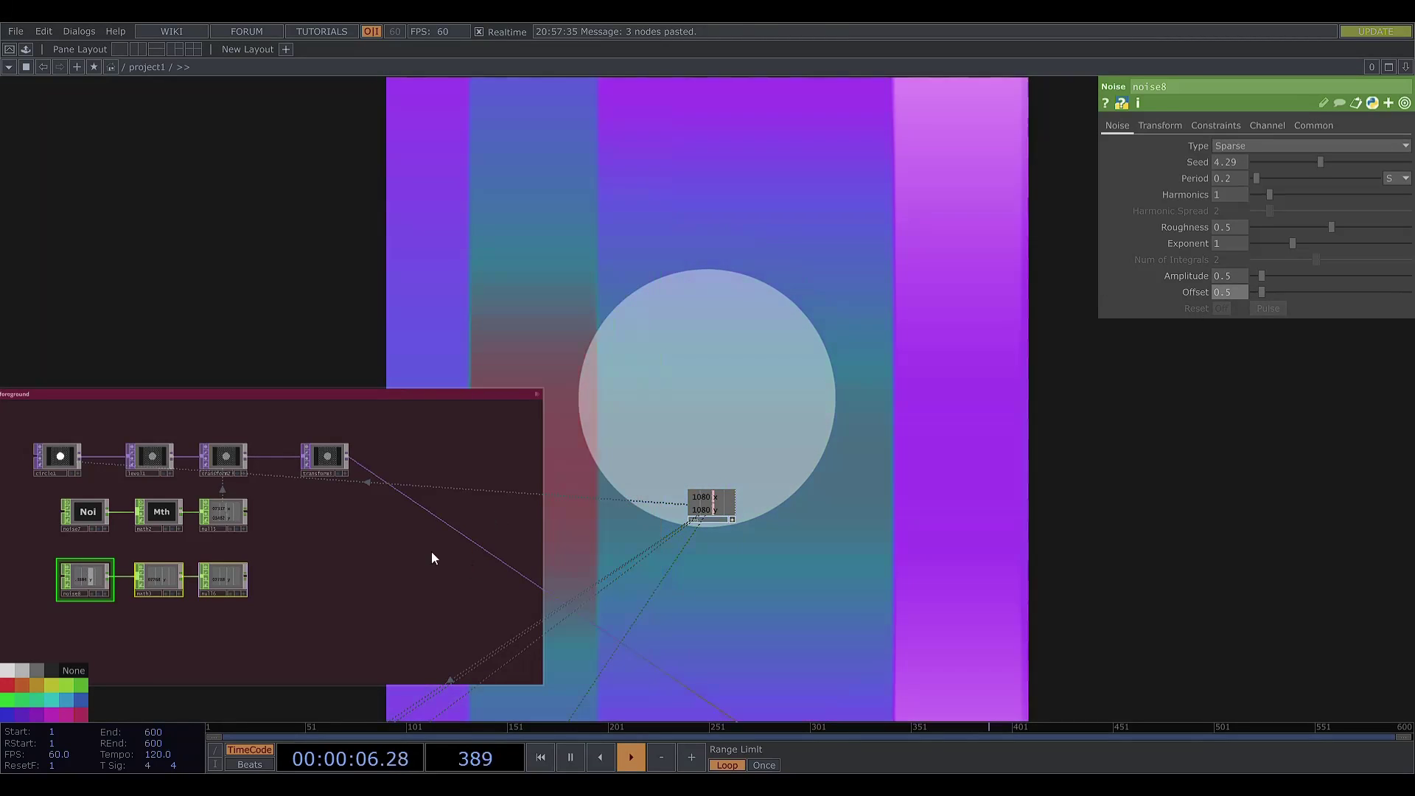
Drive the second Transform TOP's vertical translate with the y channel of the duplicated chain's Null CHOP, as a CHOP reference
click(224, 582)
click(340, 459)
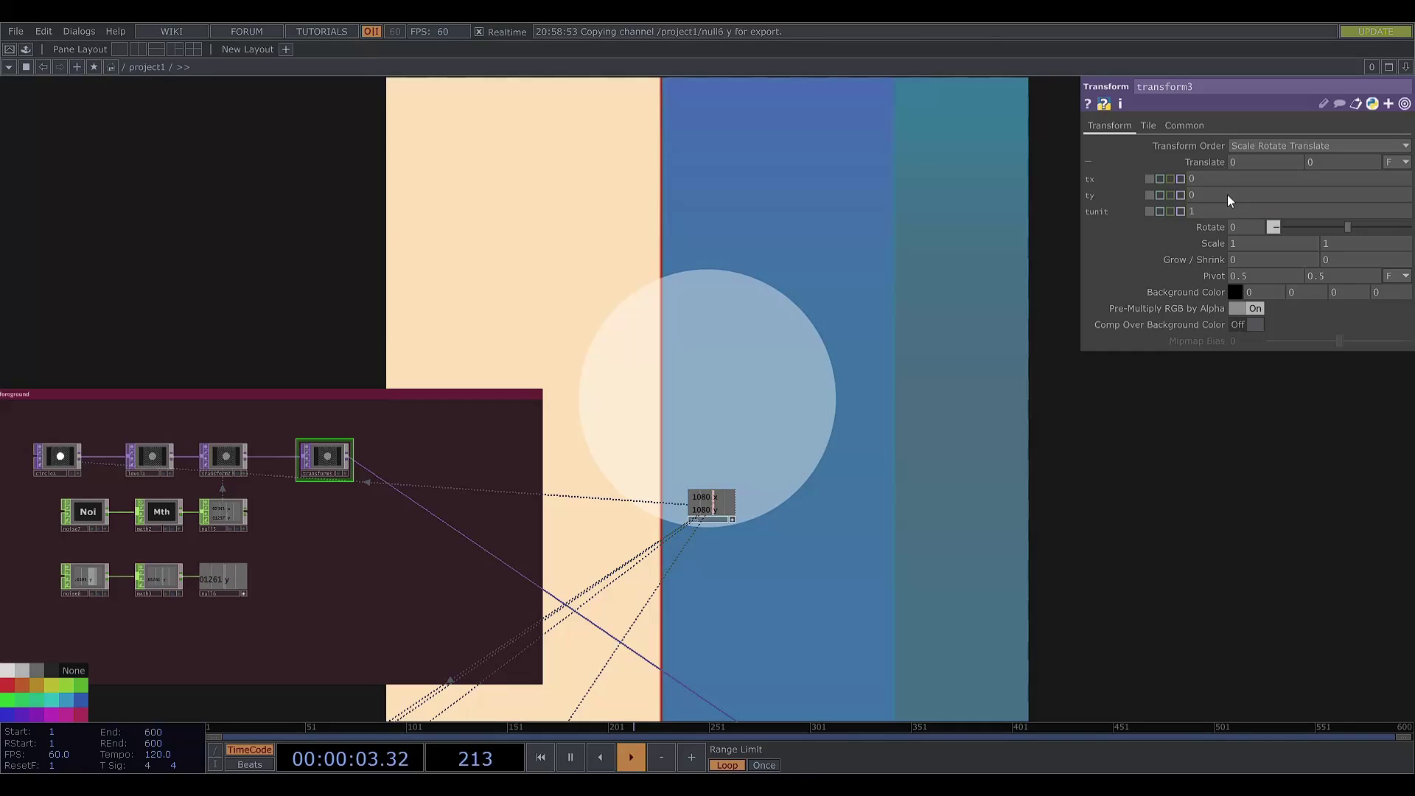
click(1242, 191)
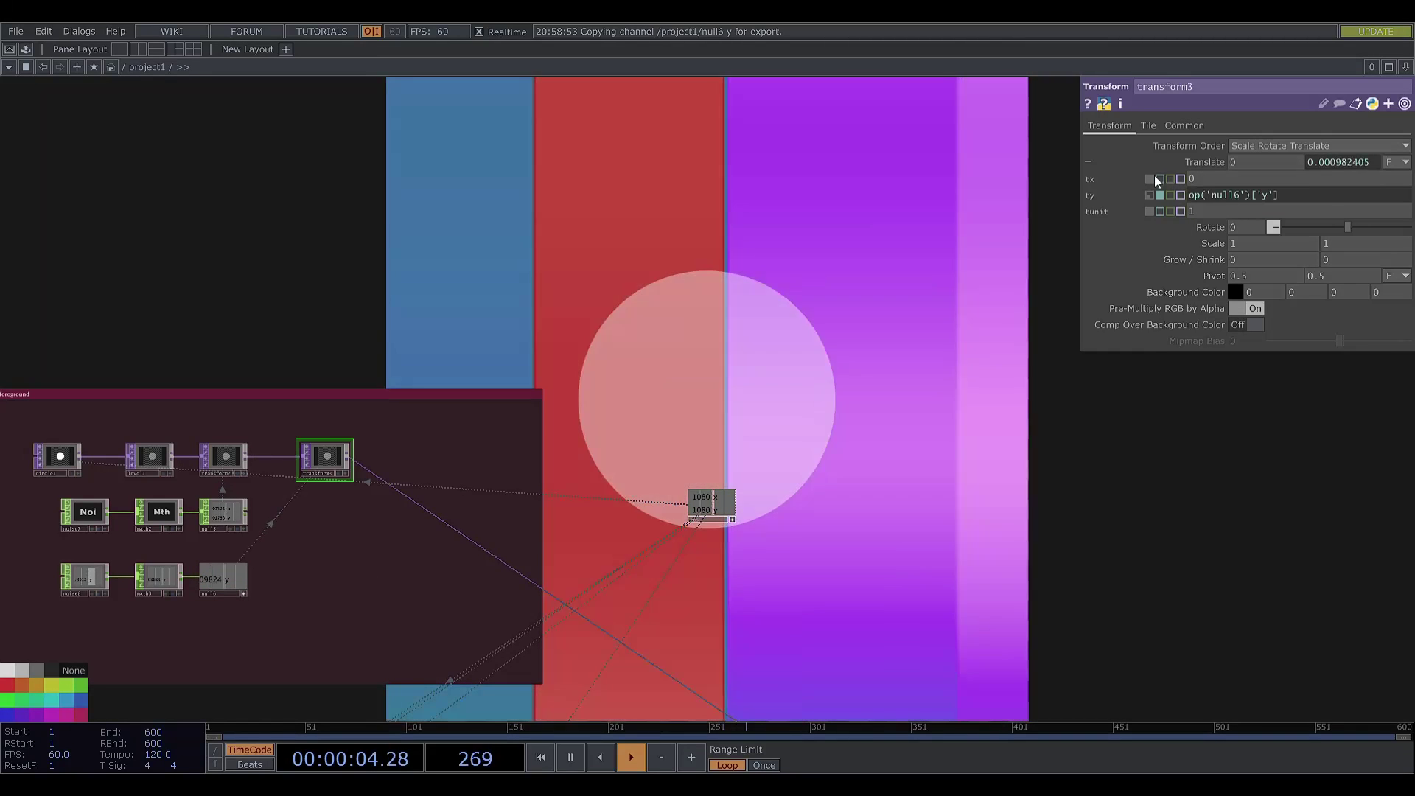
click(1205, 160)
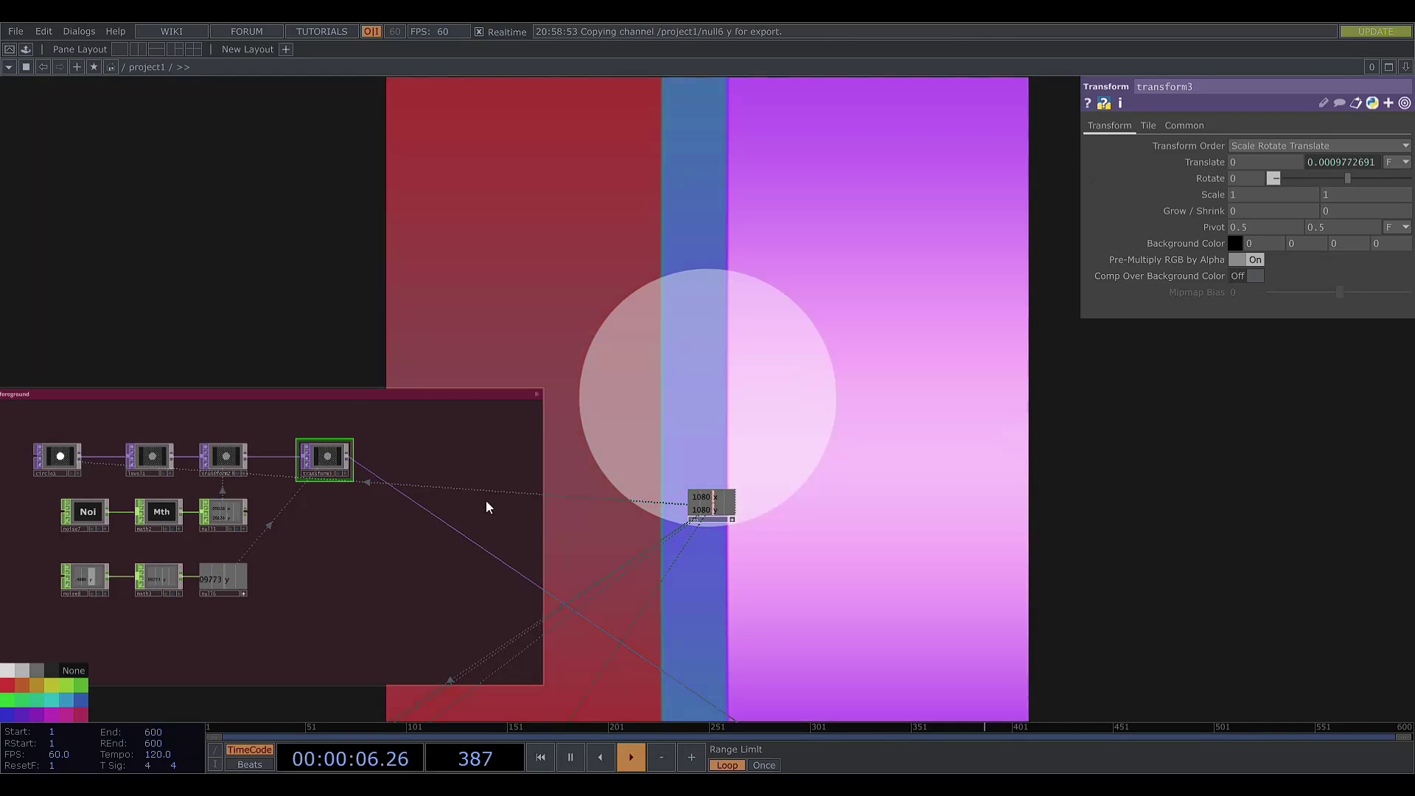
Set the To Range of the duplicated chain's Math CHOP to -0.25 and 0.25
click(162, 581)
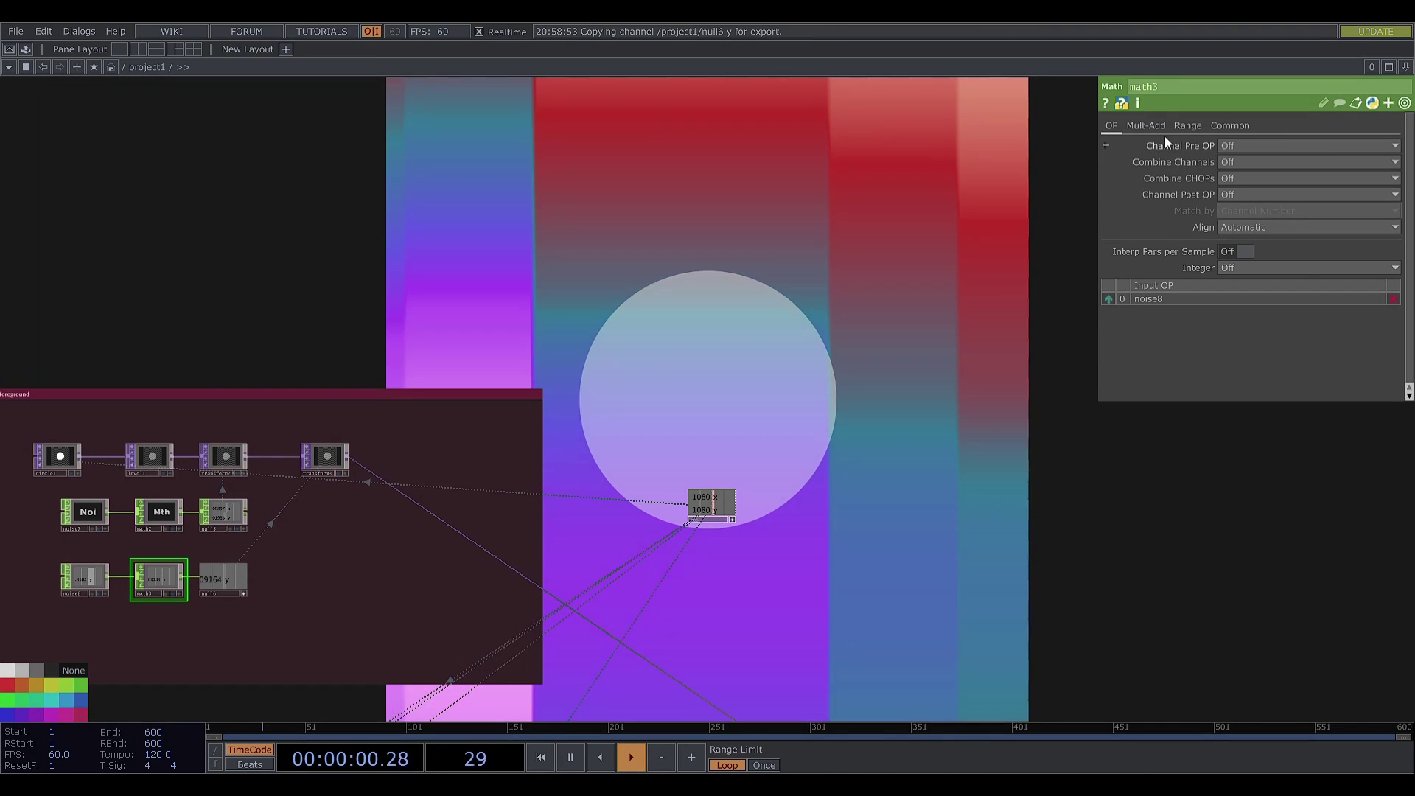
click(1183, 126)
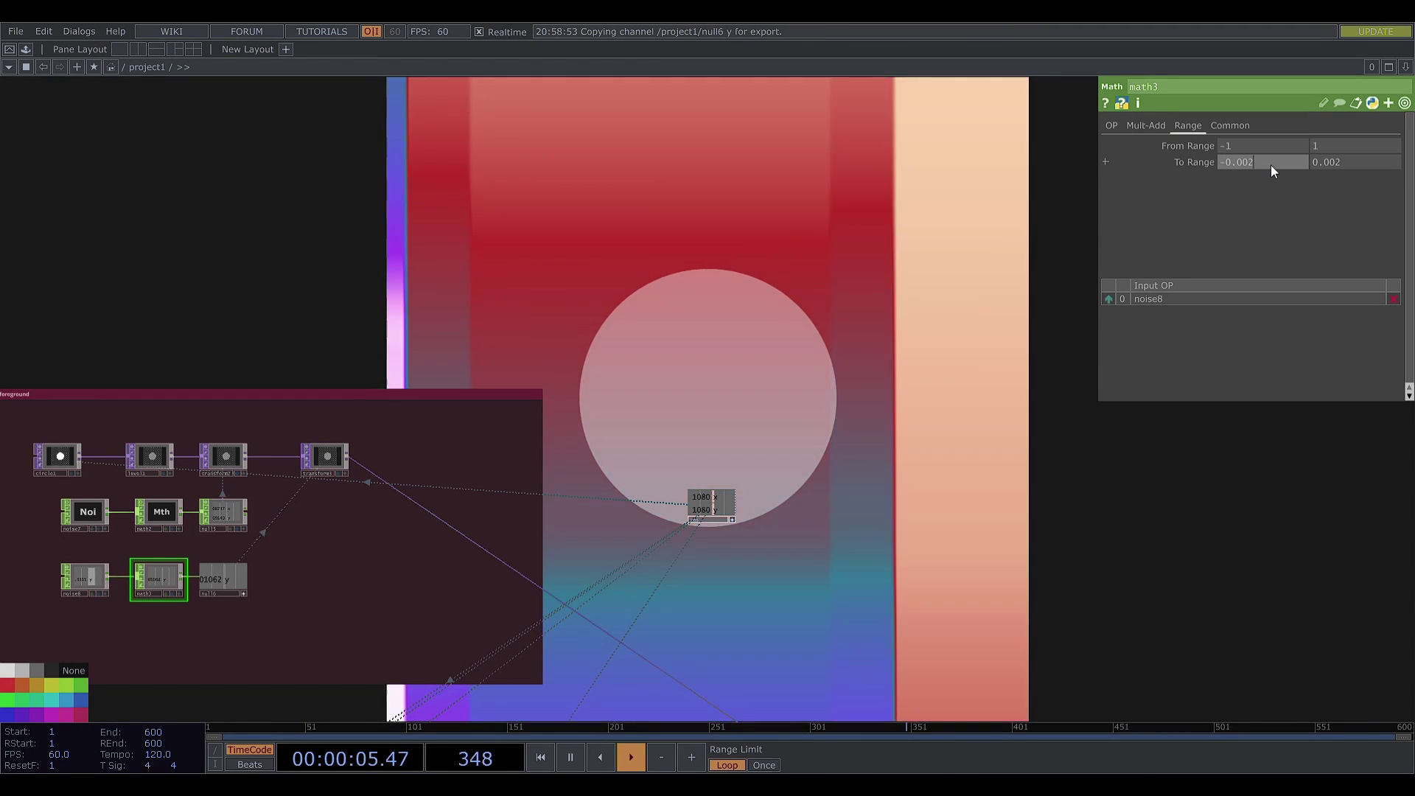
key(BackSpace)
key(BackSpace)
text(25)
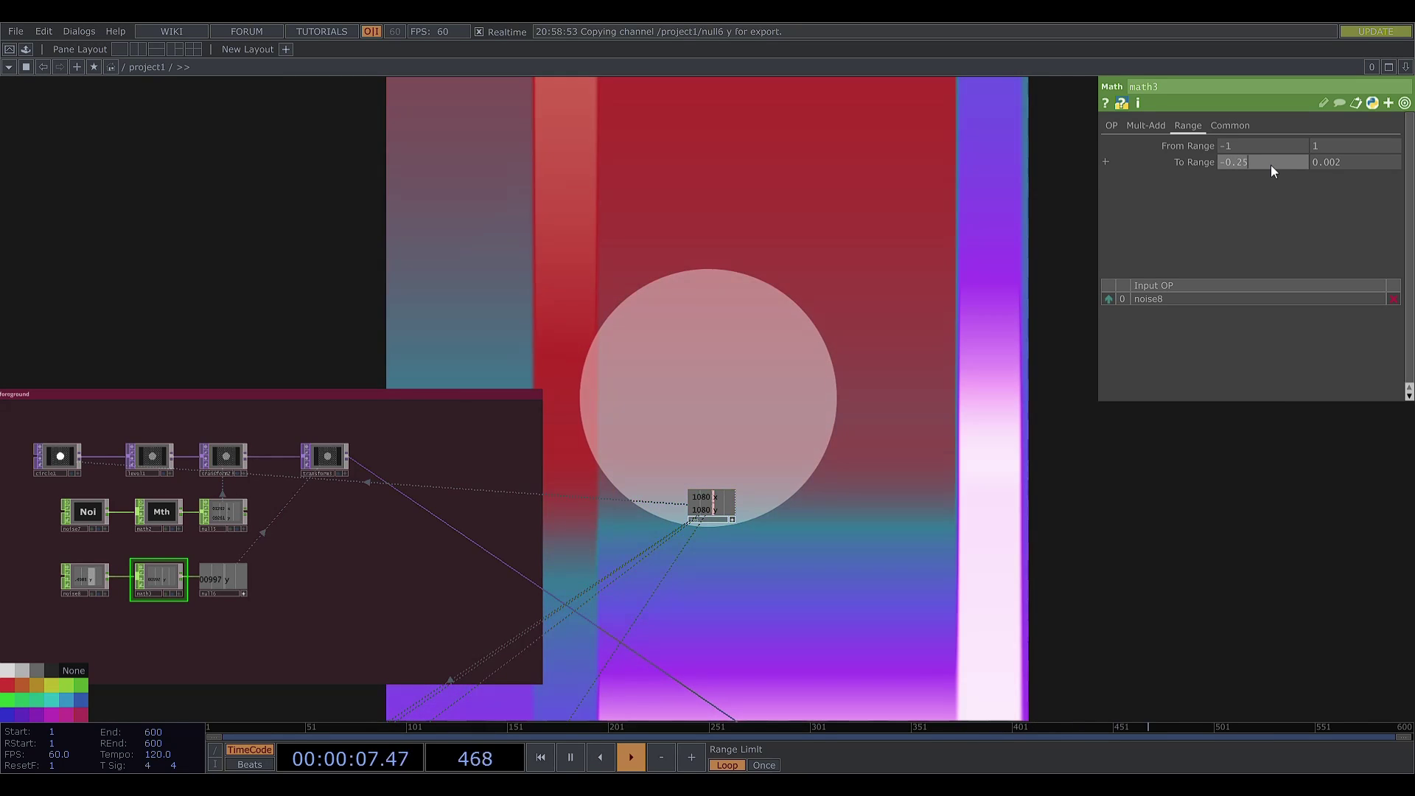
click(1344, 161)
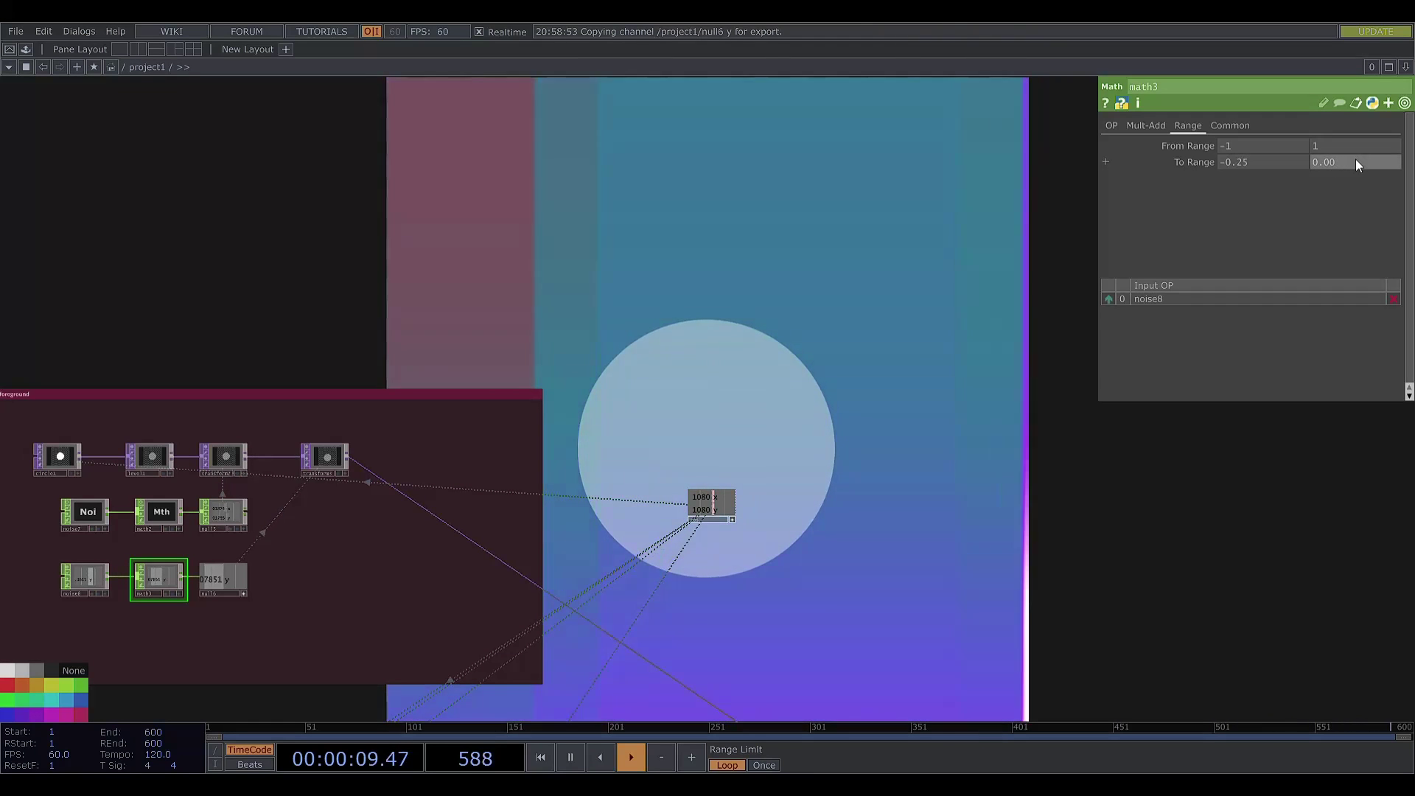
text(0.)
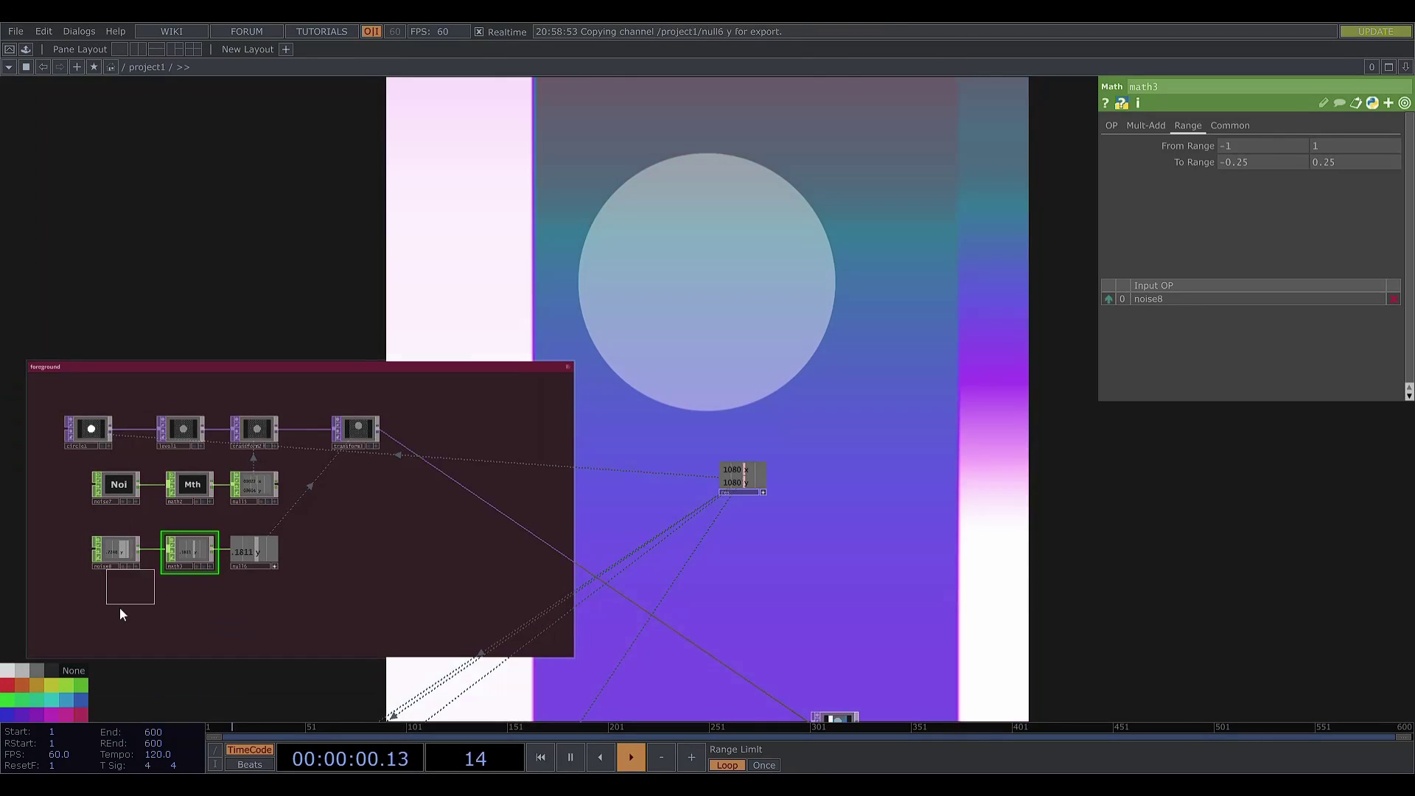
Add a Constant CHOP and a Switch CHOP, wiring the duplicated chain's Null as Switch input 0 and the Constant as input 1
click(117, 613)
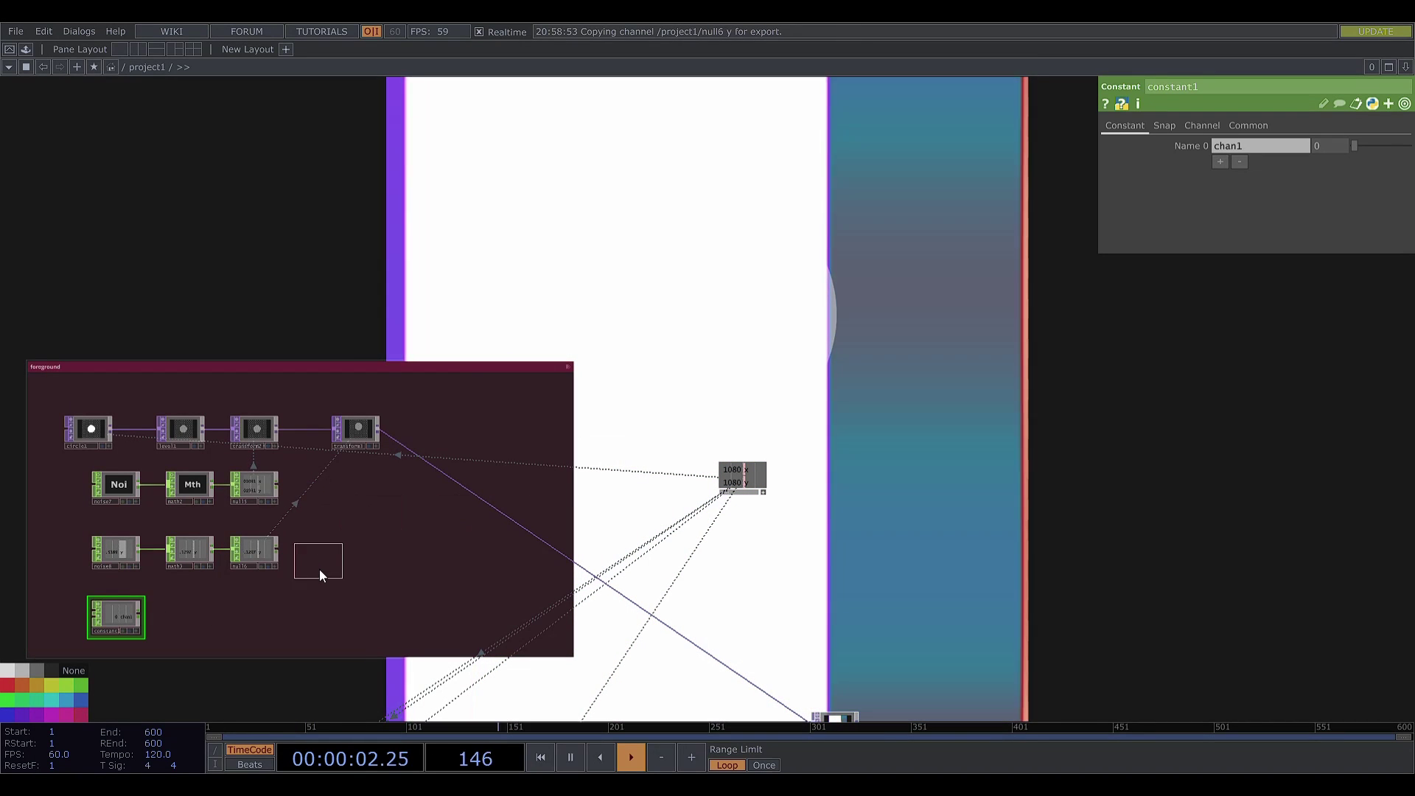
click(320, 572)
click(140, 614)
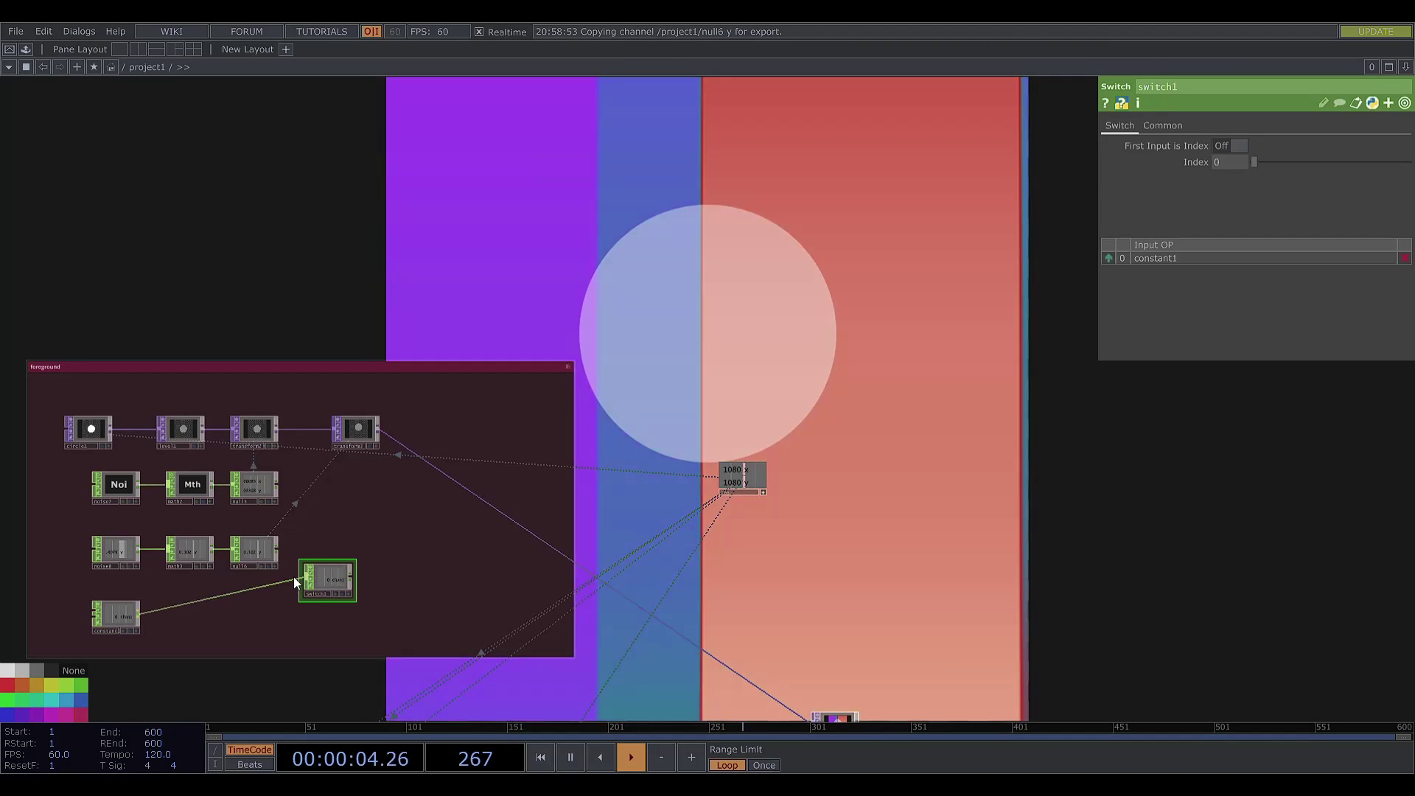
drag(280, 547, 308, 581)
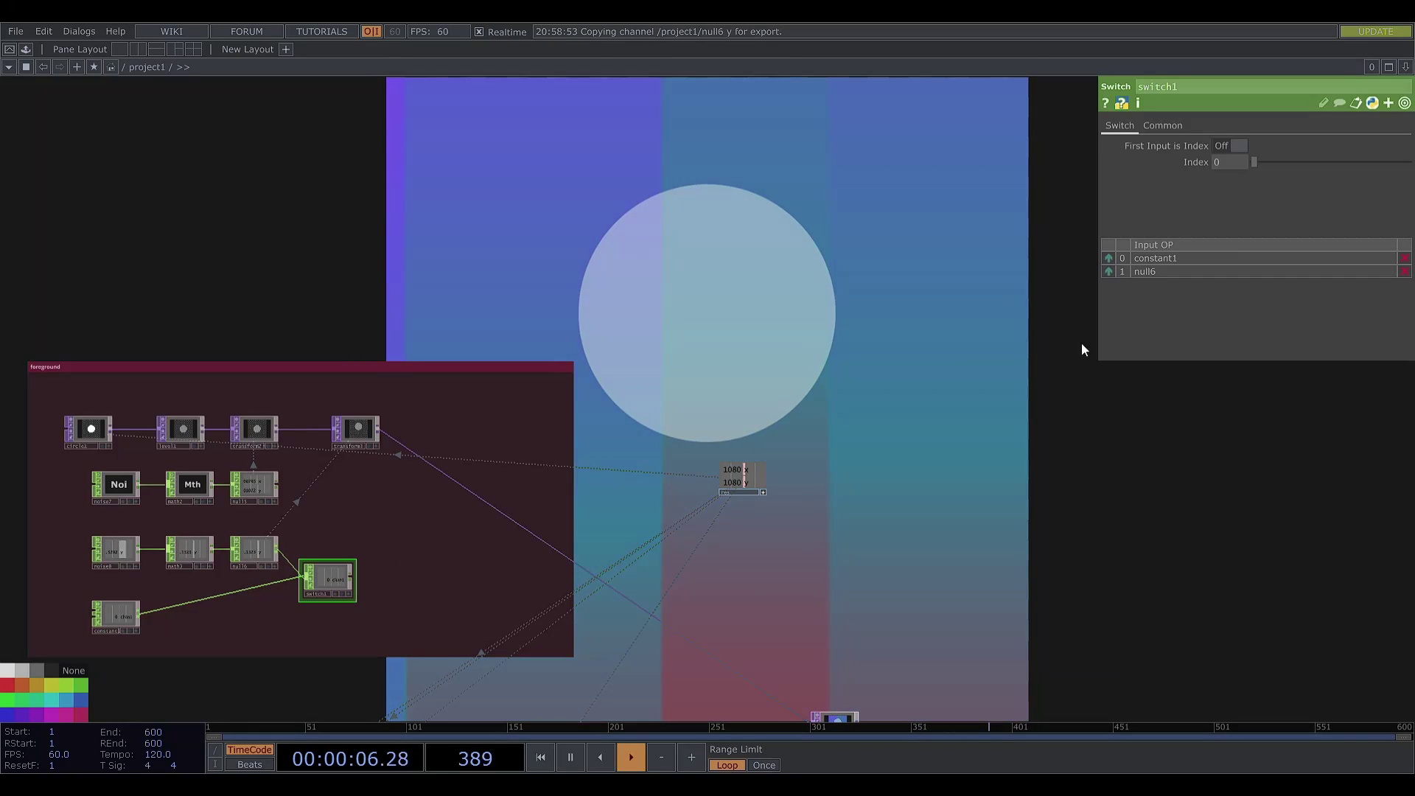
click(1109, 271)
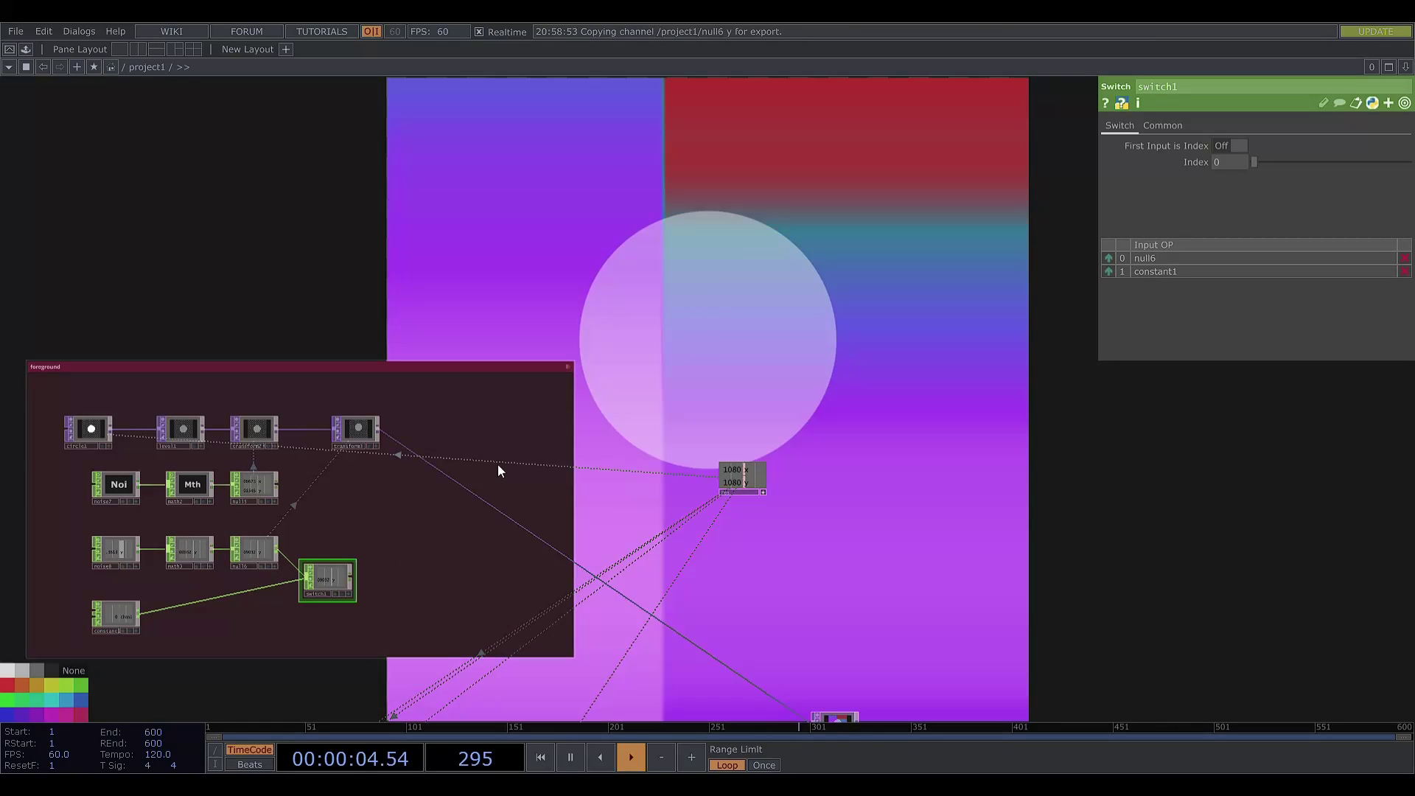
Duplicate the lower row's Noise CHOP and place the copy beside and slightly below the Constant CHOP
click(120, 555)
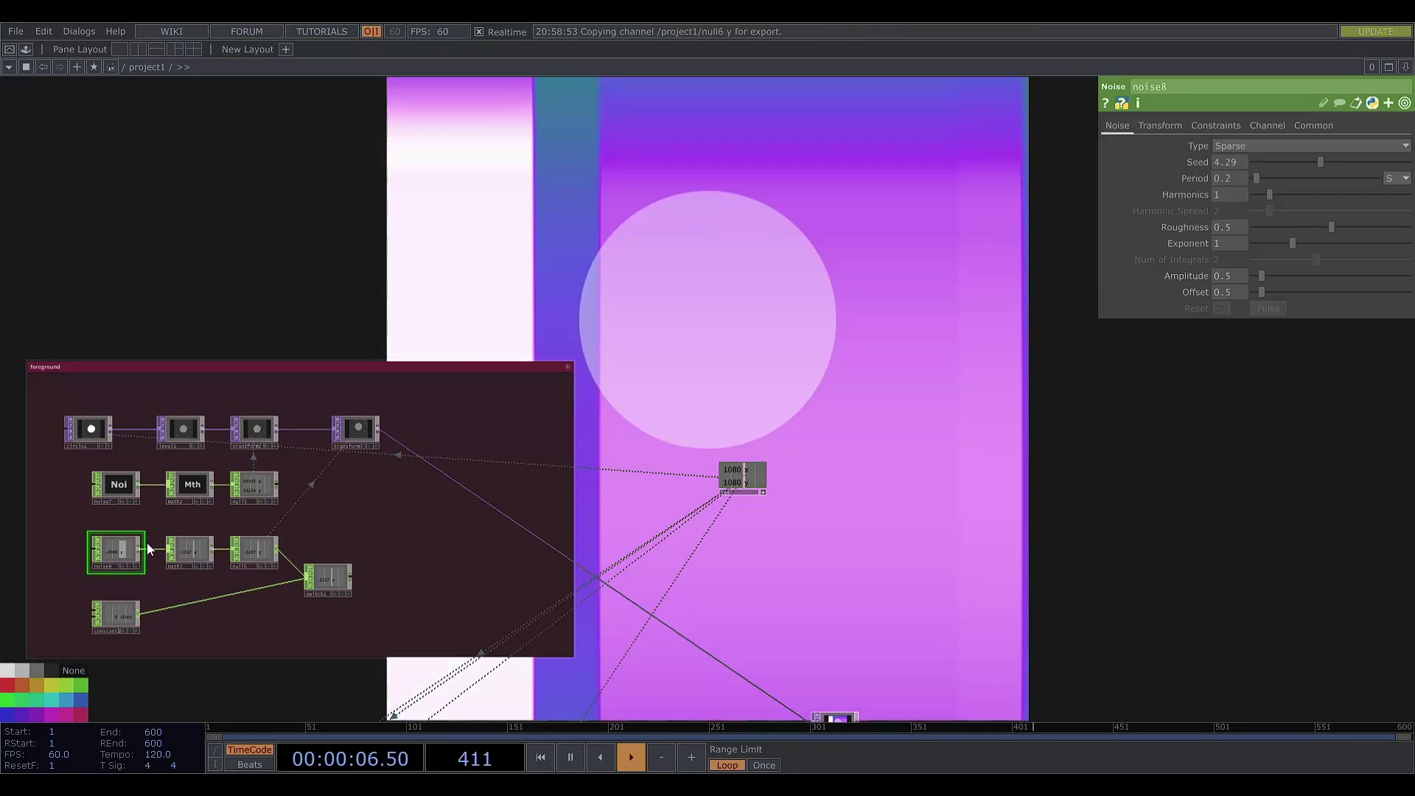
key(ctrl+c)
key(ctrl+v)
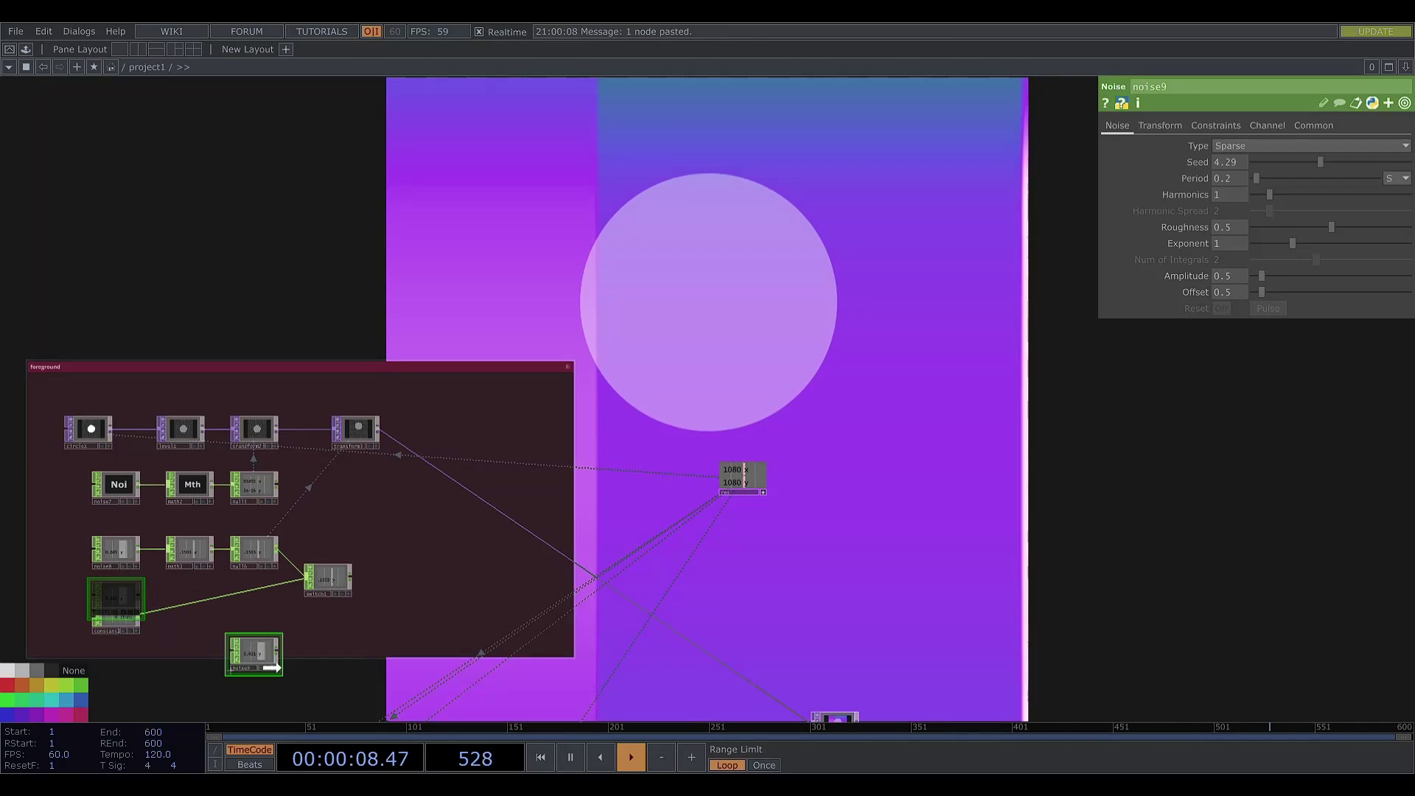
click(203, 649)
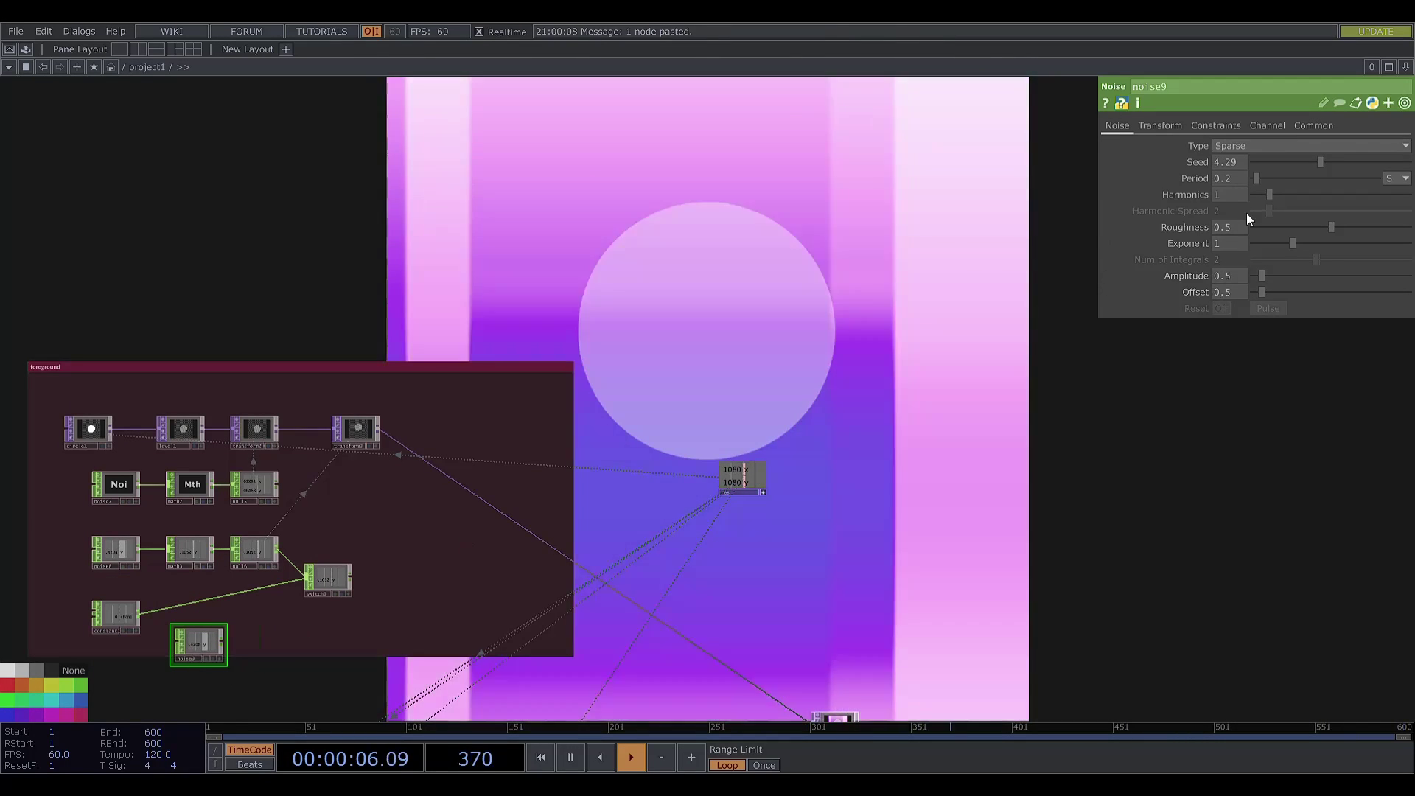
Give the new Noise CHOP a seed of about 5.76 and a period of 0.05
click(1343, 162)
click(1235, 177)
click(1235, 178)
text(0.05)
key(Return)
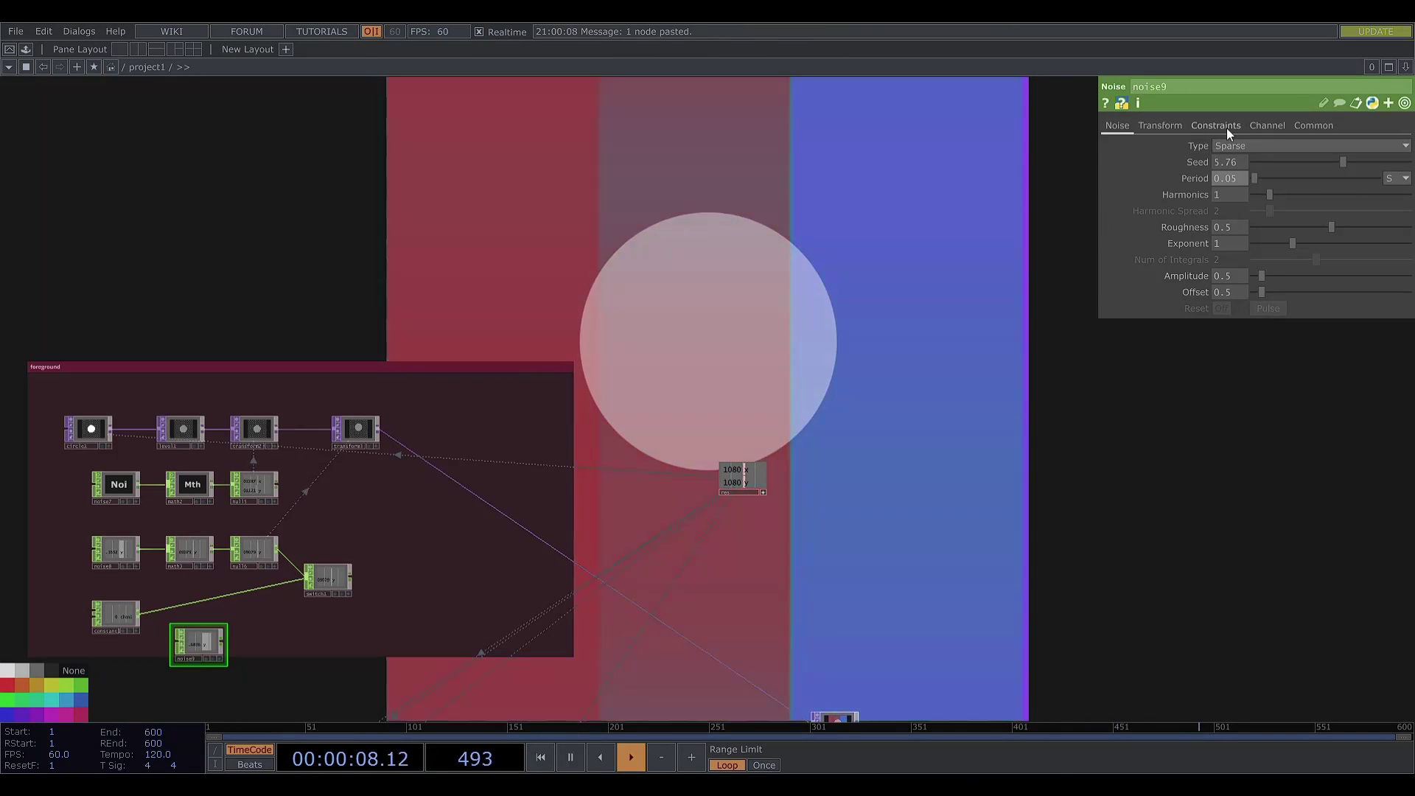
Change the new Noise CHOP's Z translate expression to absTime.seconds*3.1
click(1160, 125)
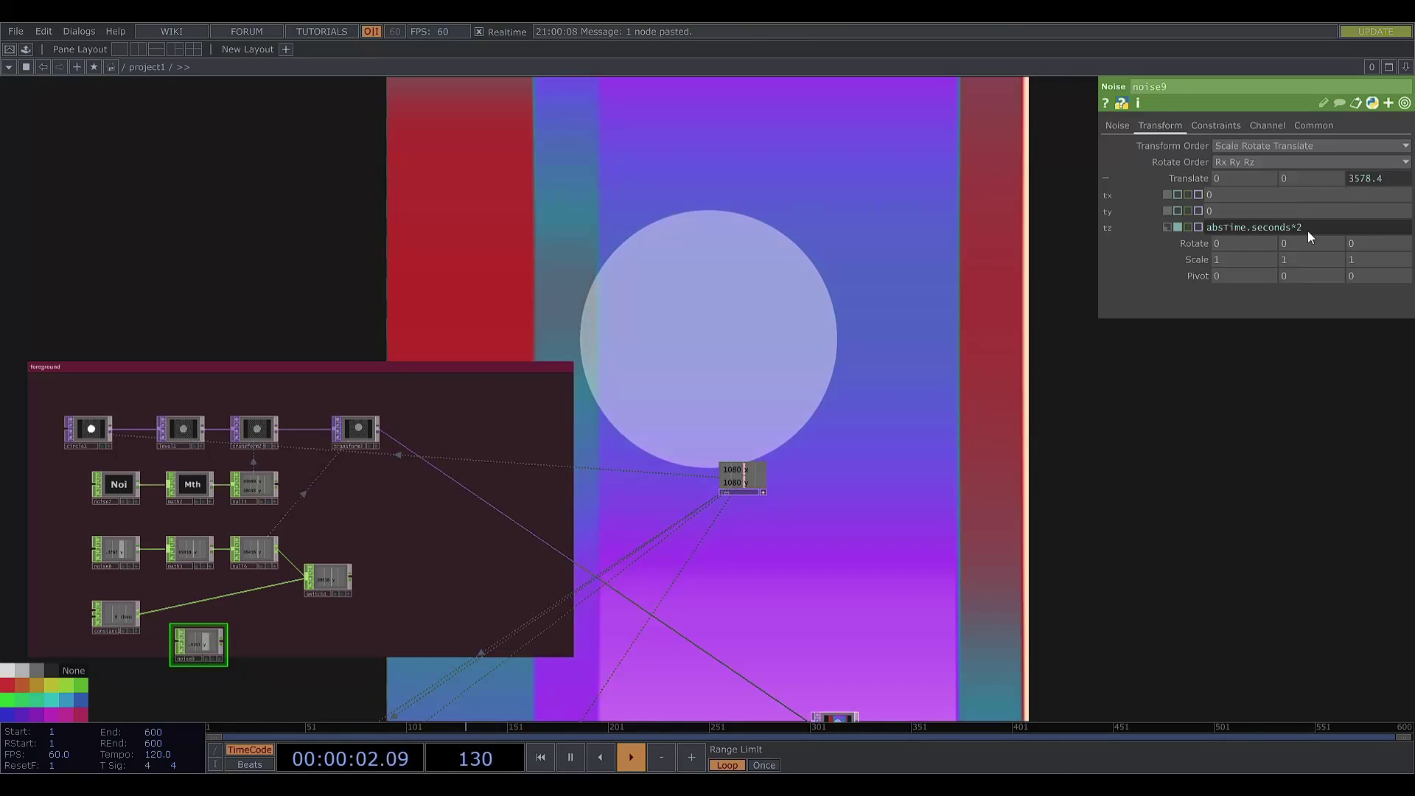
click(1334, 229)
key(BackSpace)
text(3.1)
key(Return)
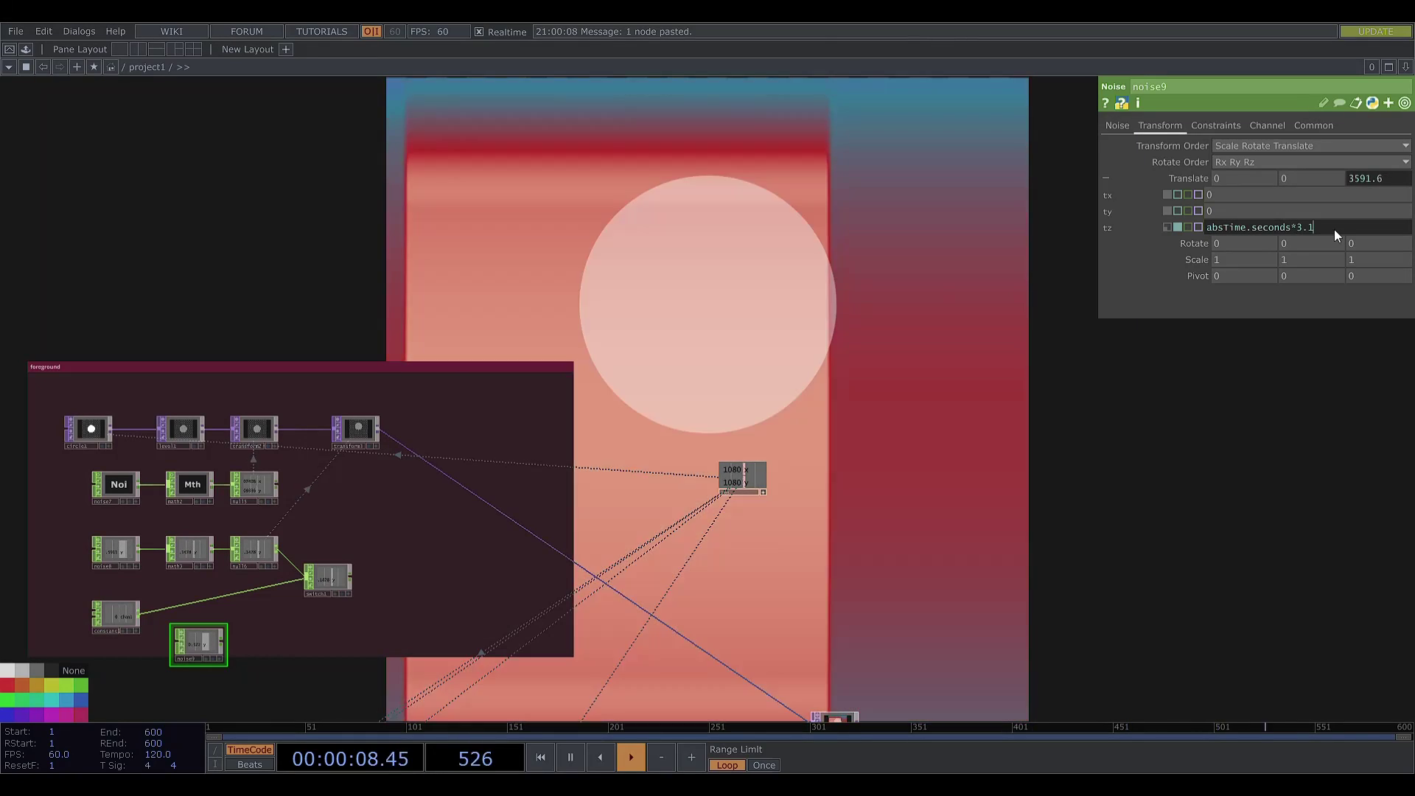
click(1150, 176)
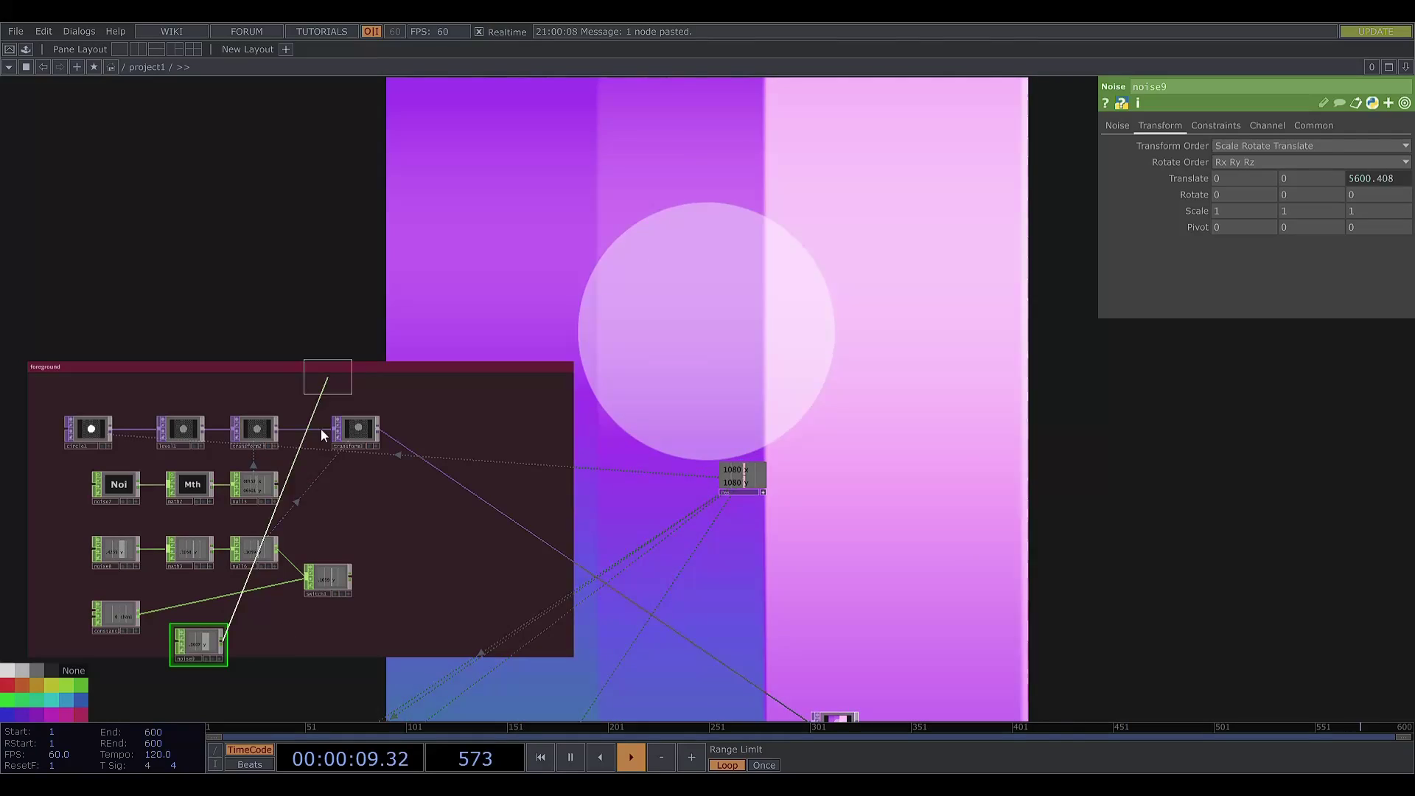
Add a Limit CHOP after the new Noise and quantize its values with Round at a value step of 1
click(224, 641)
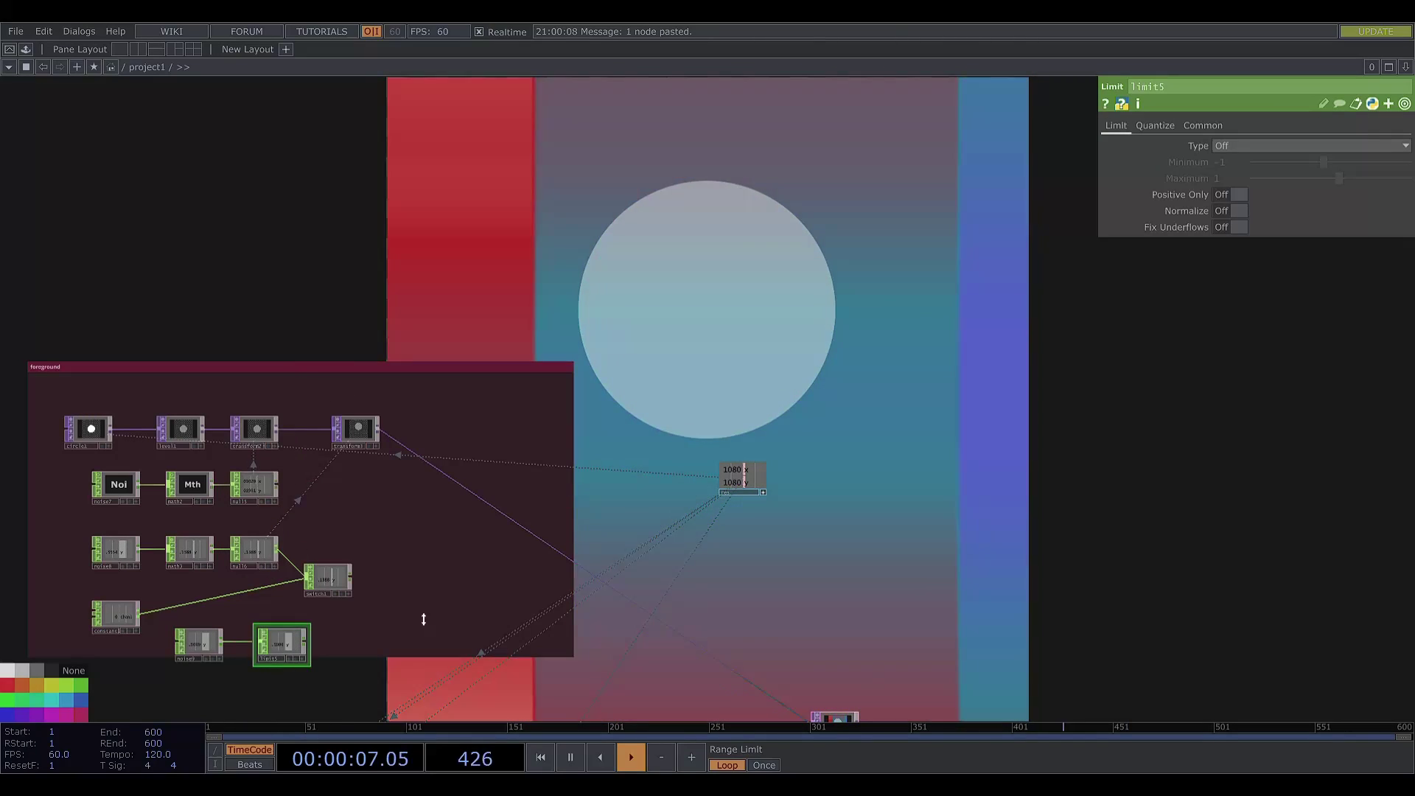
click(1155, 125)
click(1288, 147)
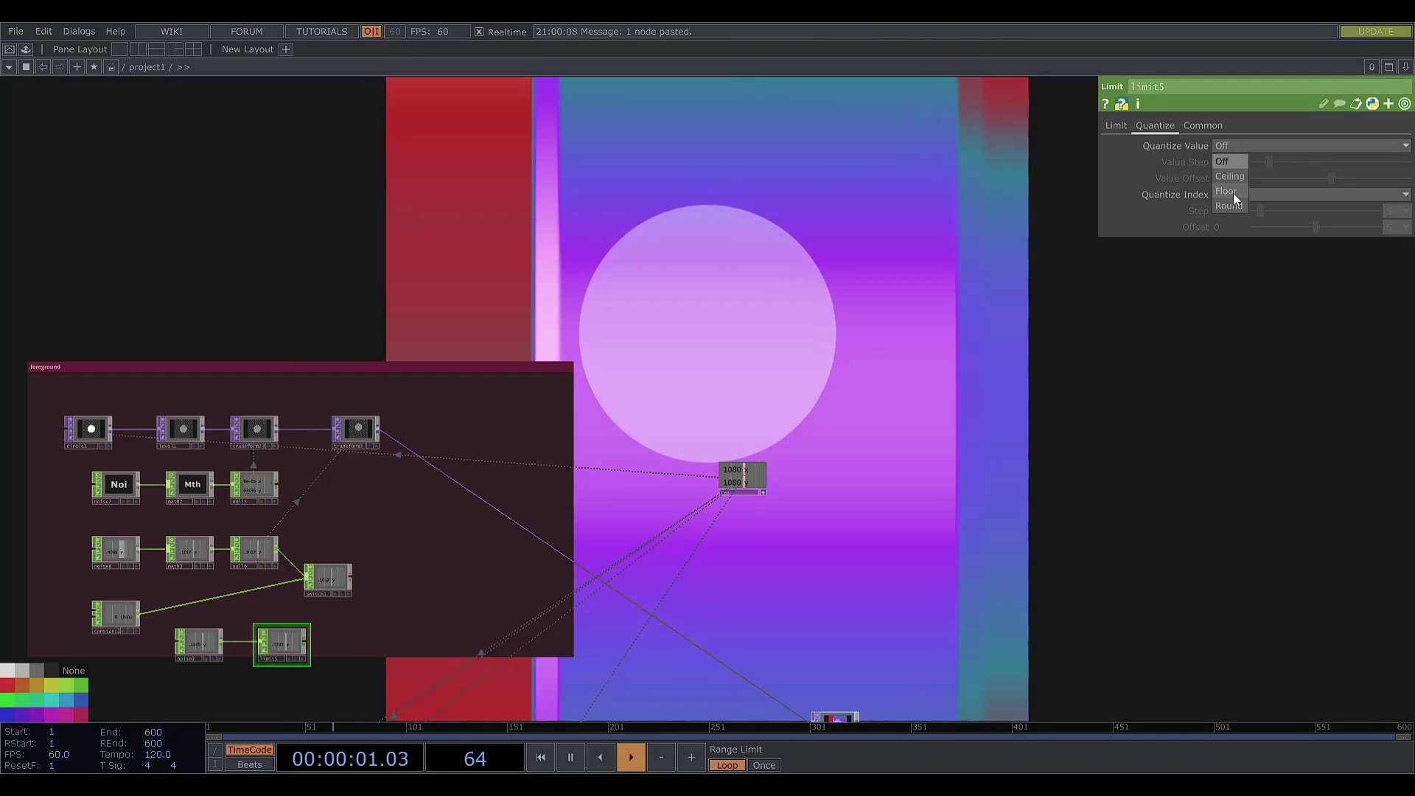
click(1232, 199)
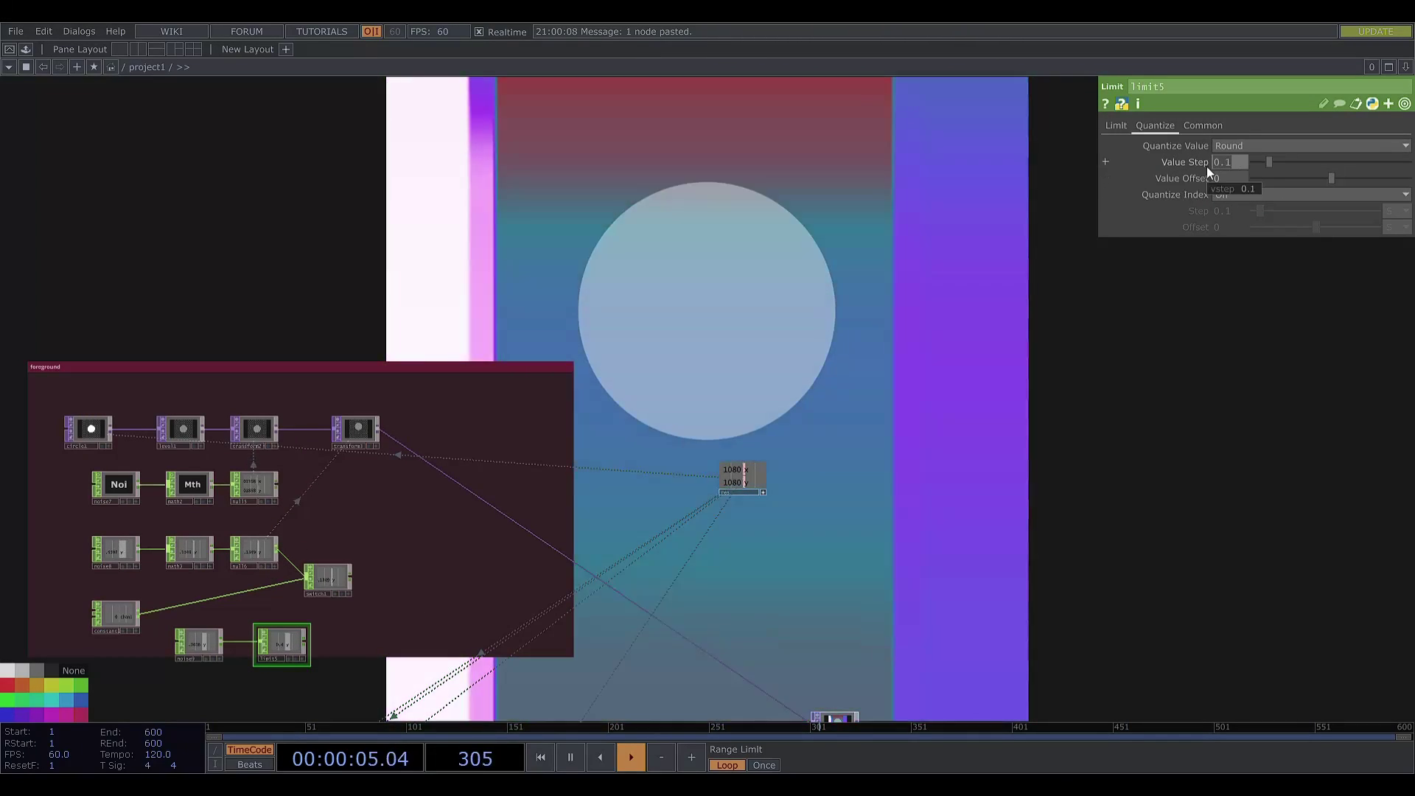
text(1)
key(Return)
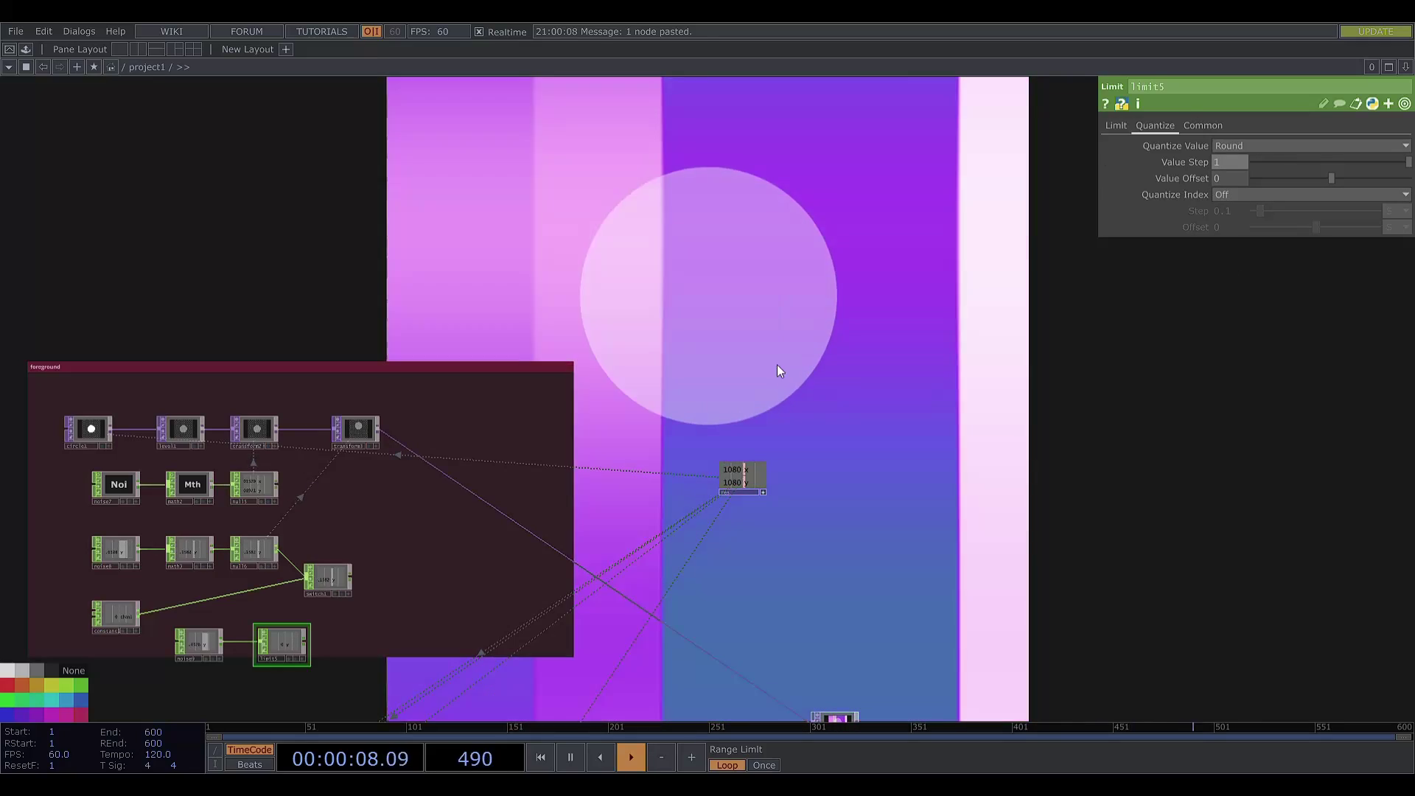
Add a Null CHOP after the Limit and drive the Switch CHOP's index with its y channel as a reference
drag(553, 591, 594, 489)
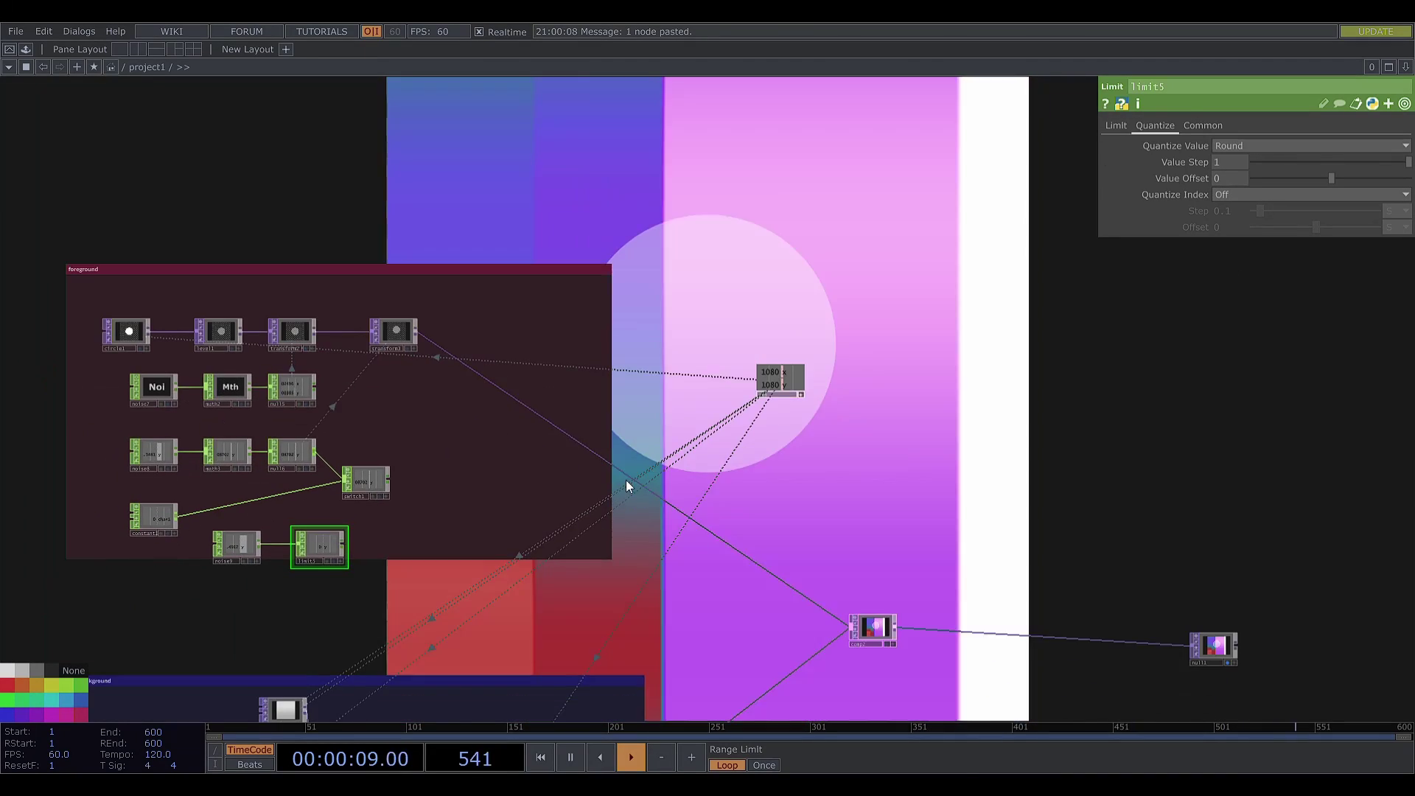
scroll(465, 616, up, 8)
drag(581, 589, 993, 612)
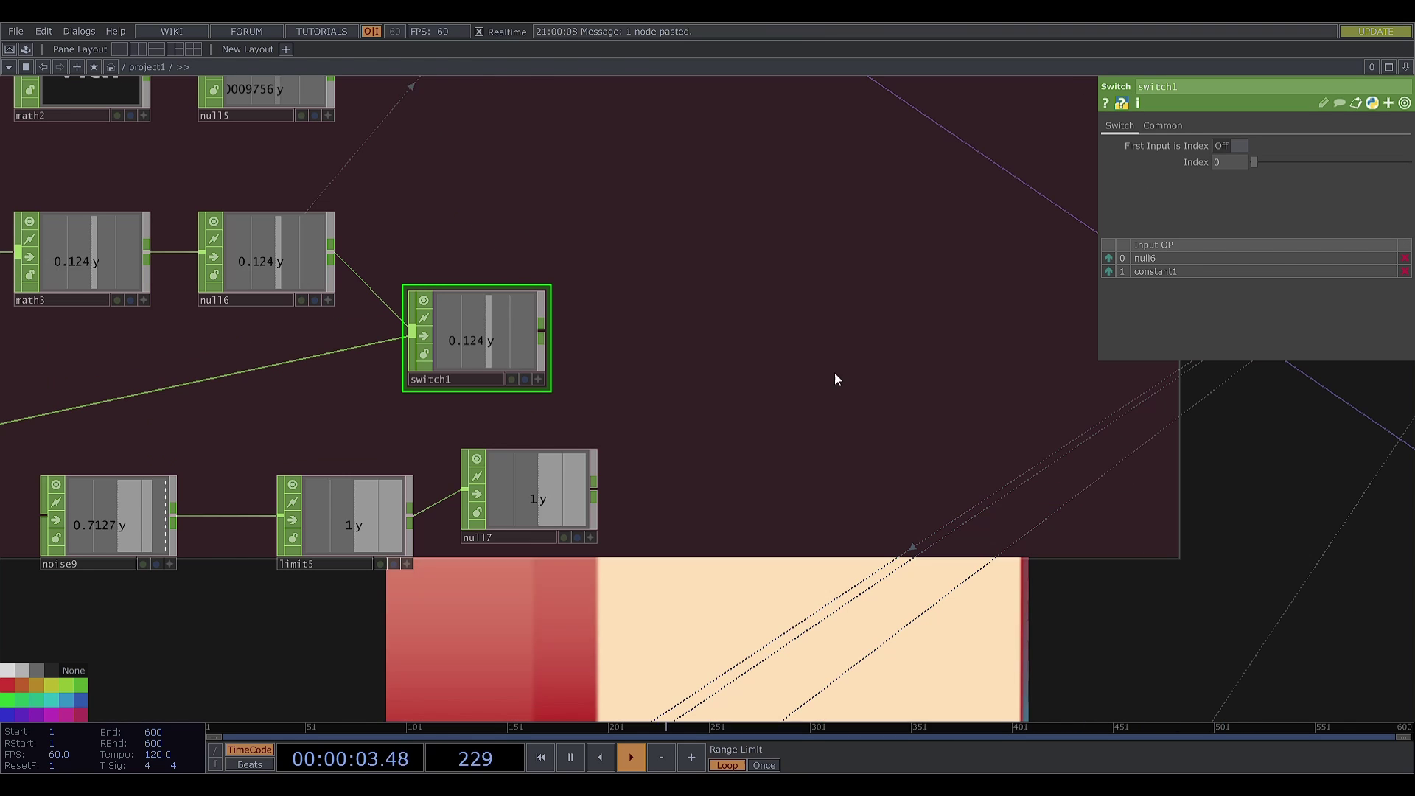
click(589, 537)
drag(536, 512, 1254, 156)
click(1267, 232)
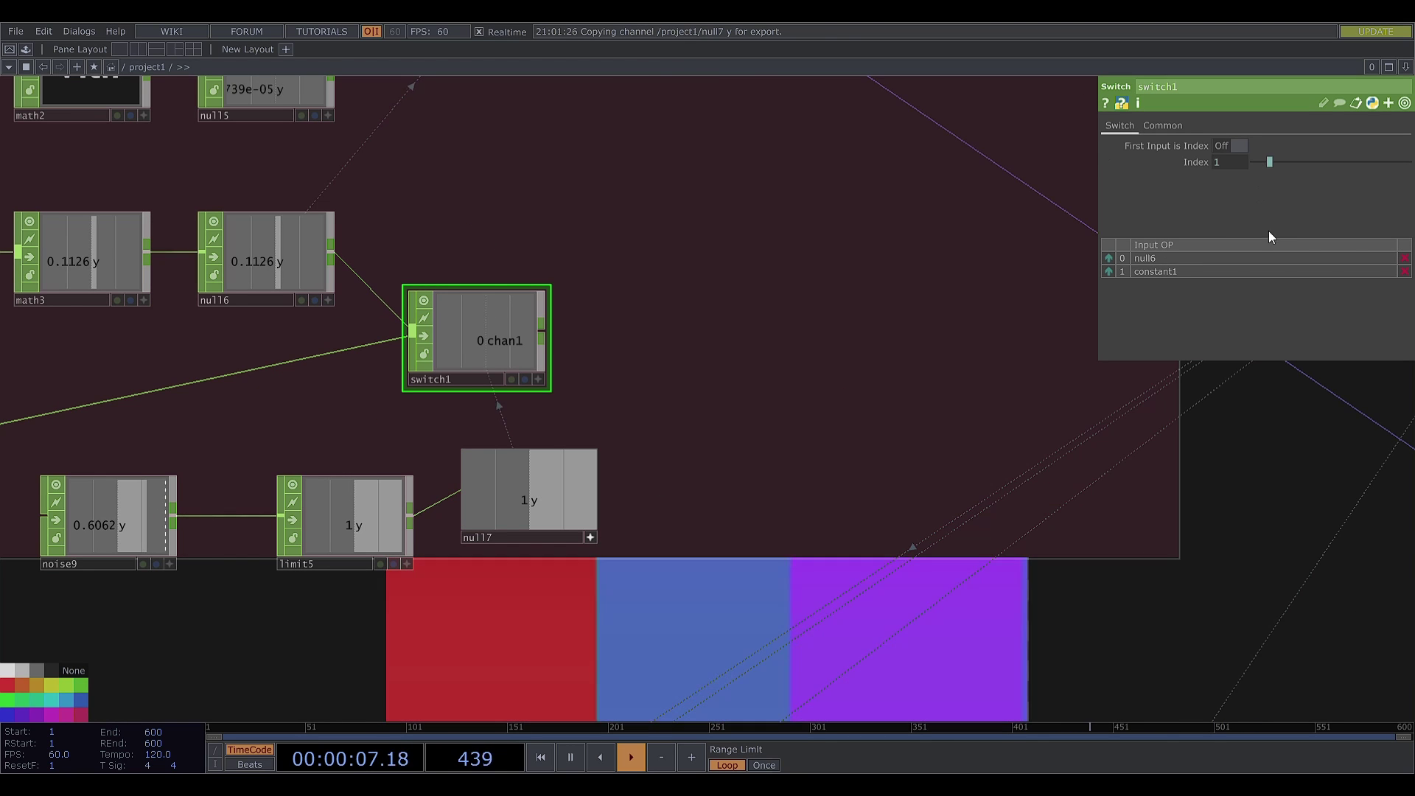
click(1195, 162)
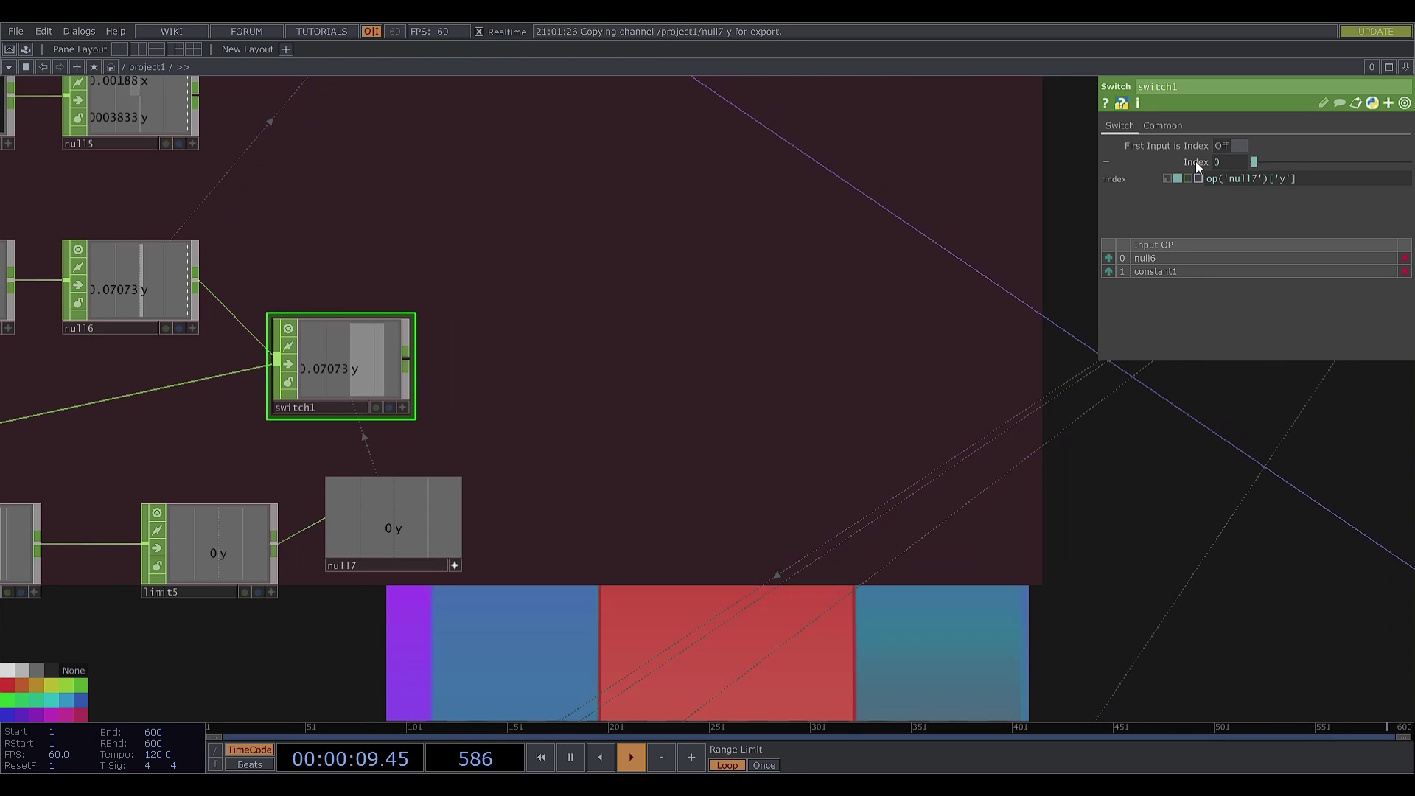
click(1195, 161)
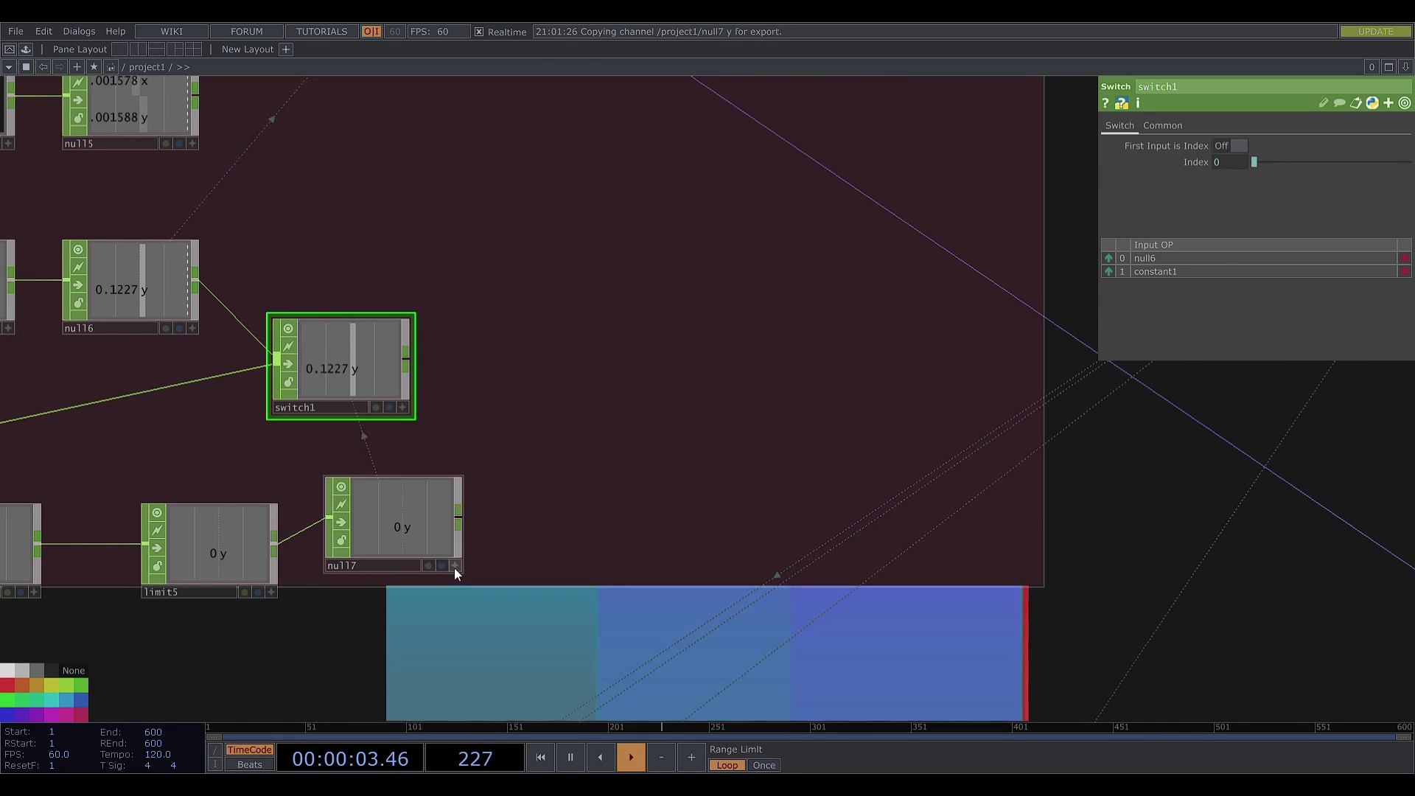
Connect a new Null CHOP to the output of the Switch CHOP
drag(549, 657, 781, 697)
middle_drag(578, 627, 651, 649)
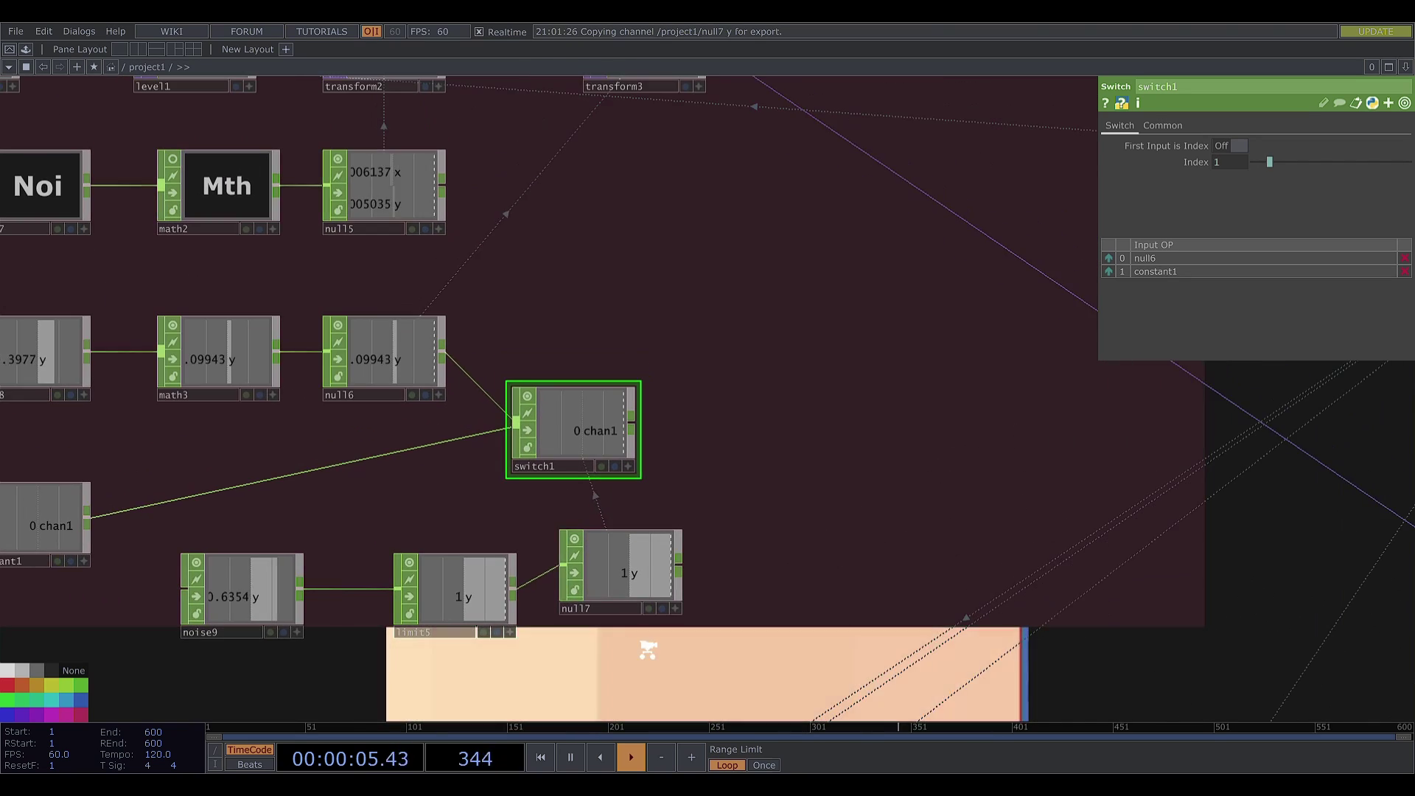
scroll(651, 648, down, 5)
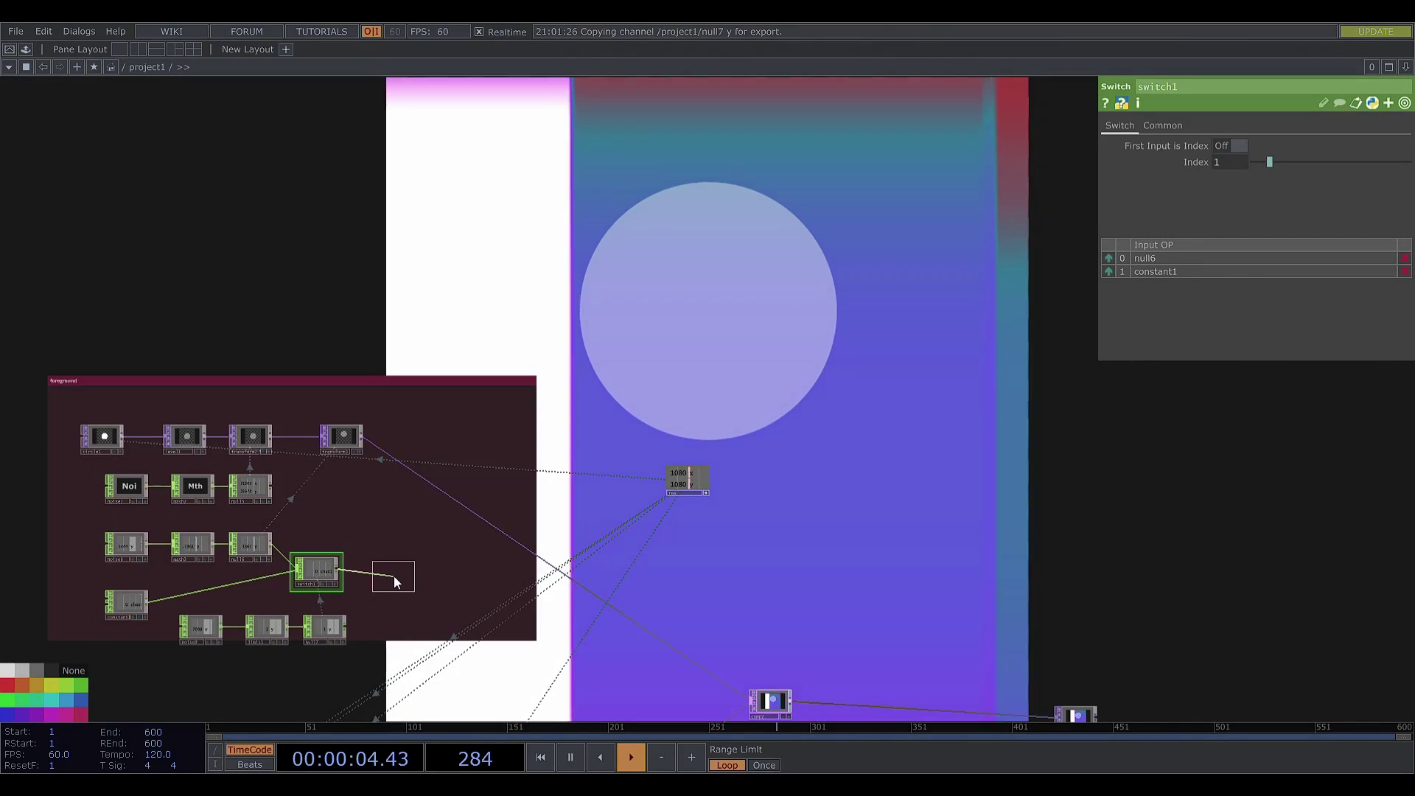
click(389, 572)
Reference the y channel of the Switch's Null CHOP in the second Transform TOP's vertical translate
click(348, 439)
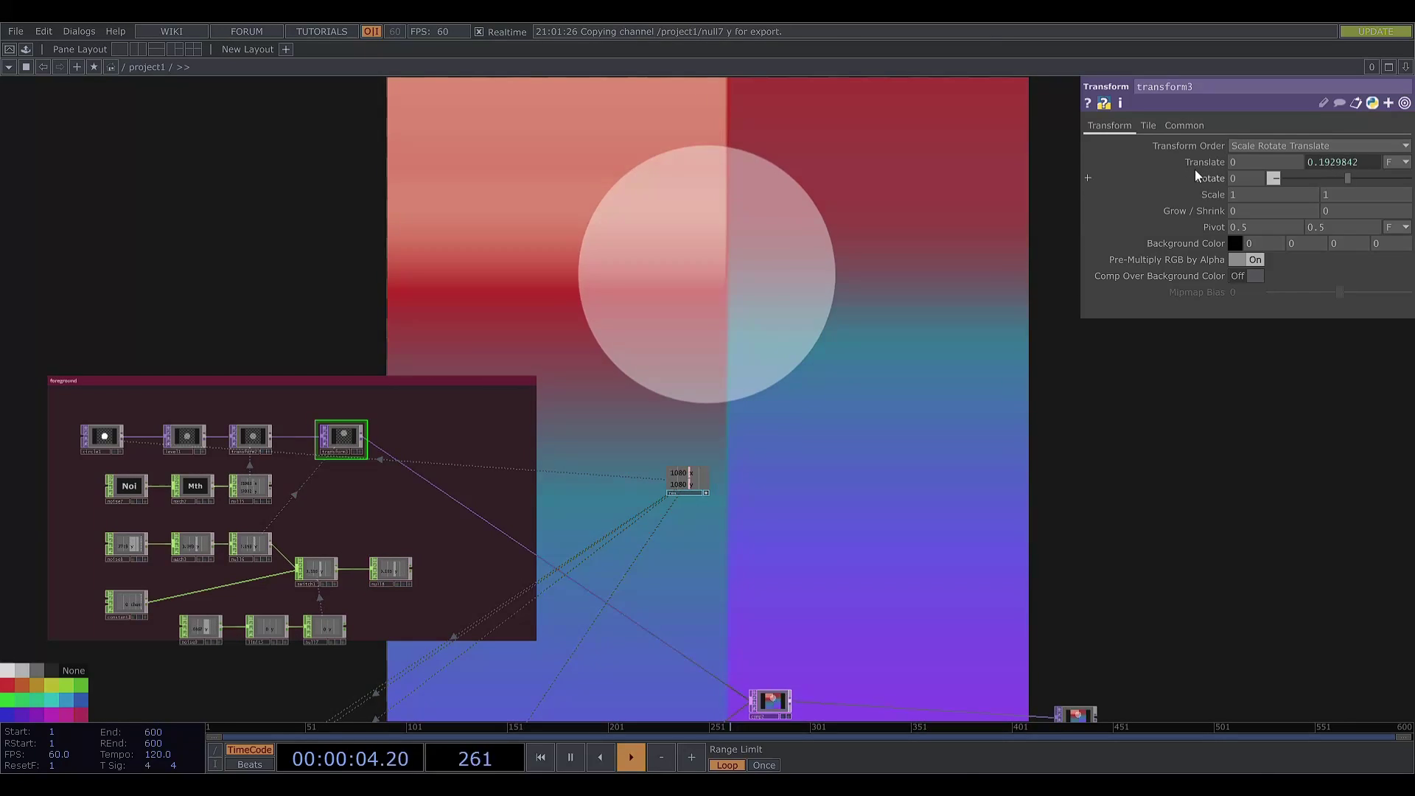
click(1196, 159)
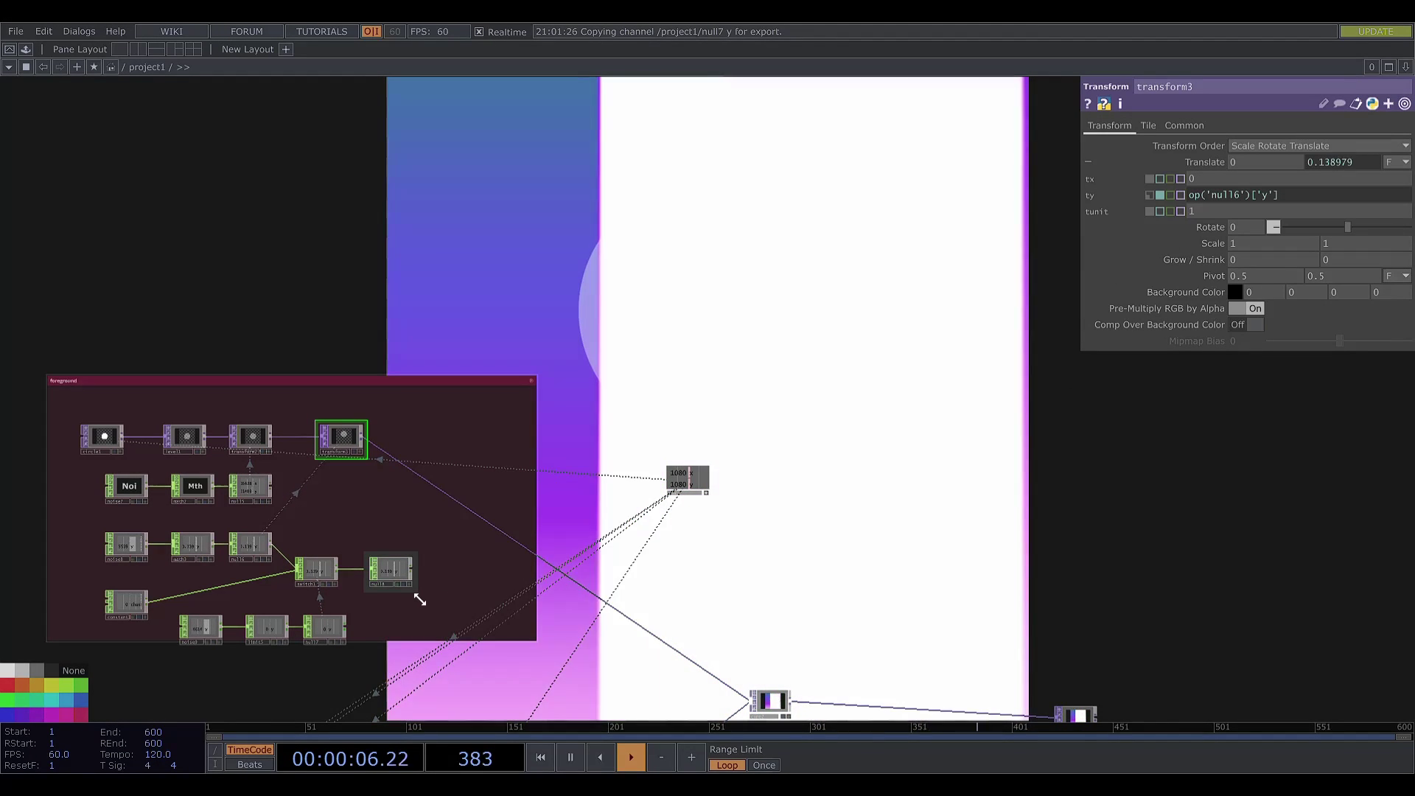
drag(410, 584, 1245, 194)
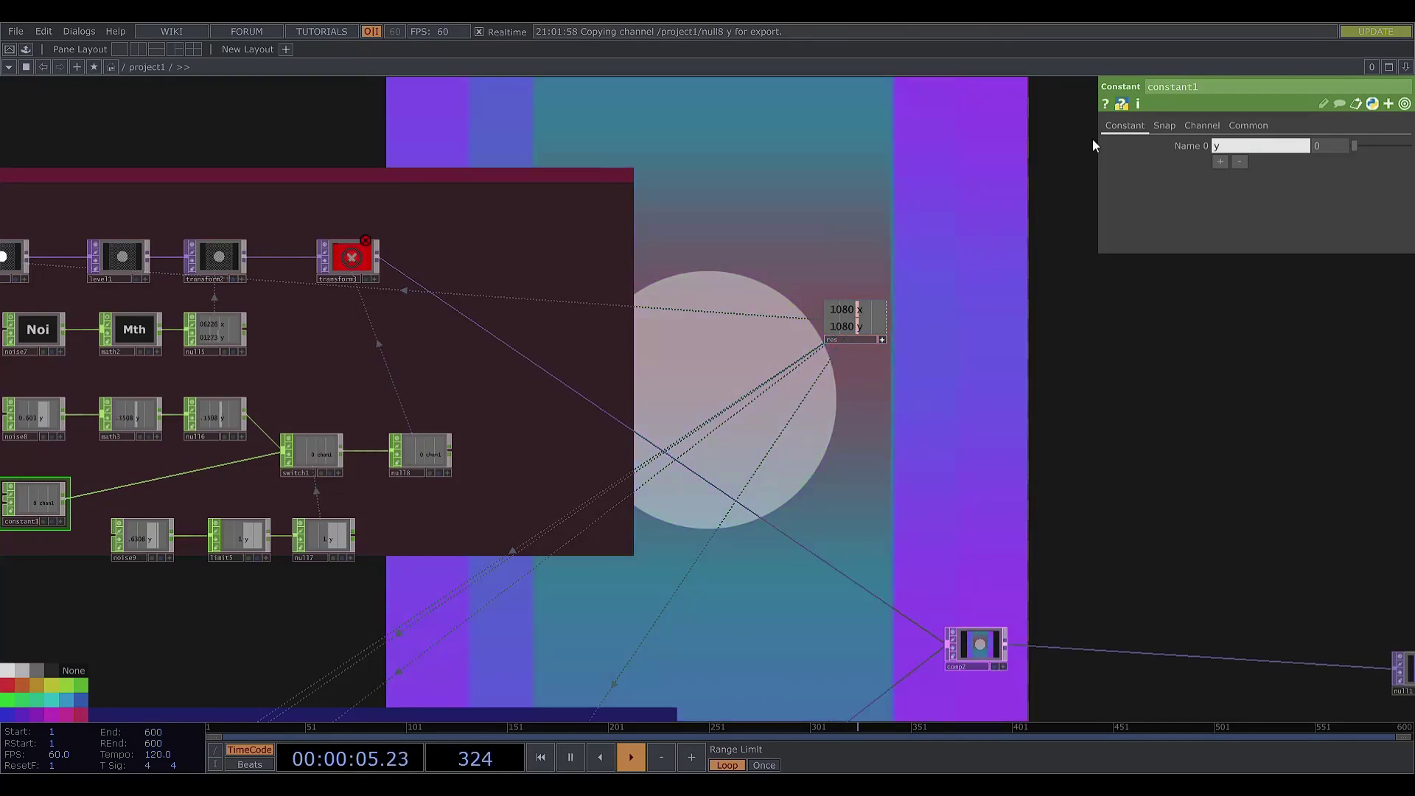
Add a Flip TOP fed by the last Transform TOP, connect it to the foreground/background Composite and turn on Flip Y
drag(626, 315, 484, 386)
key(p)
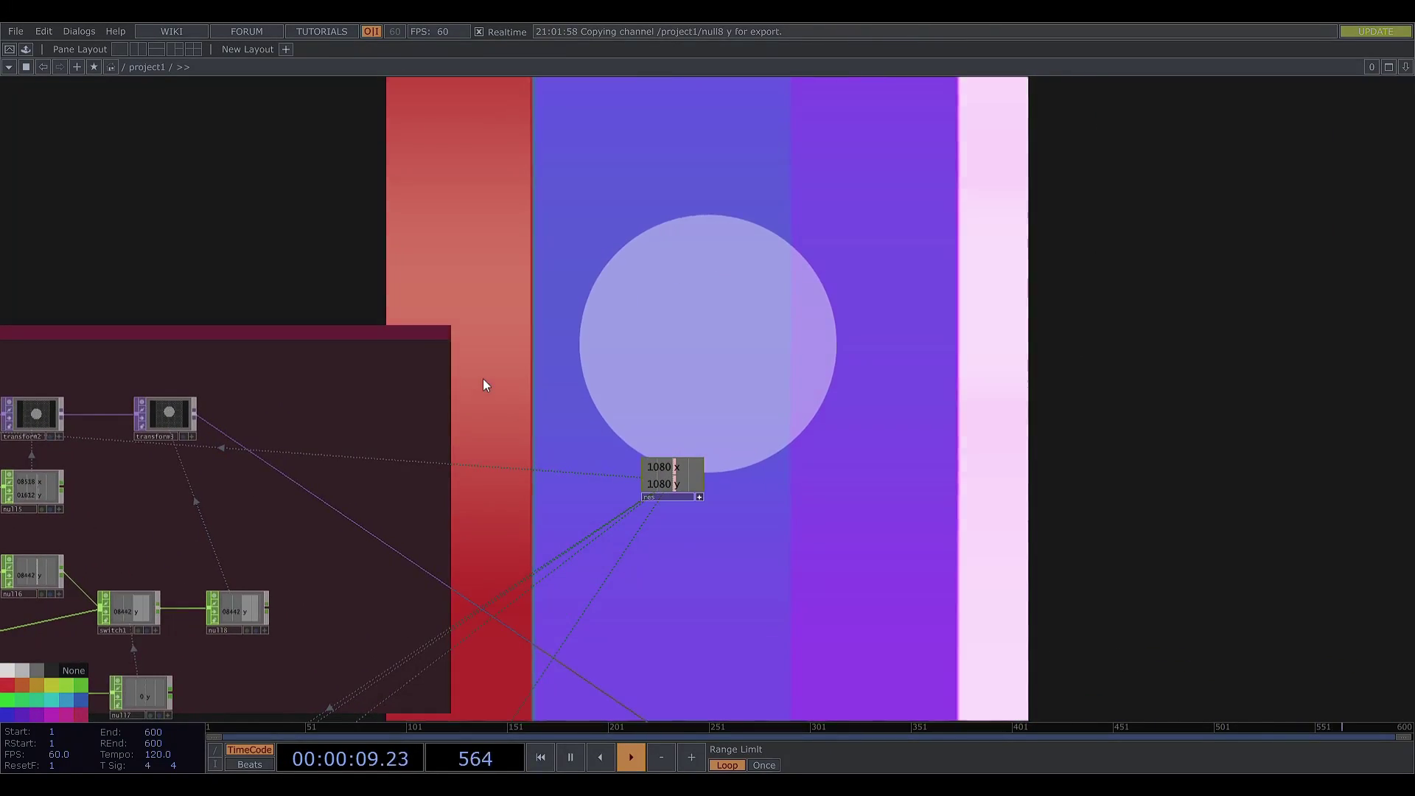
scroll(483, 378, down, 3)
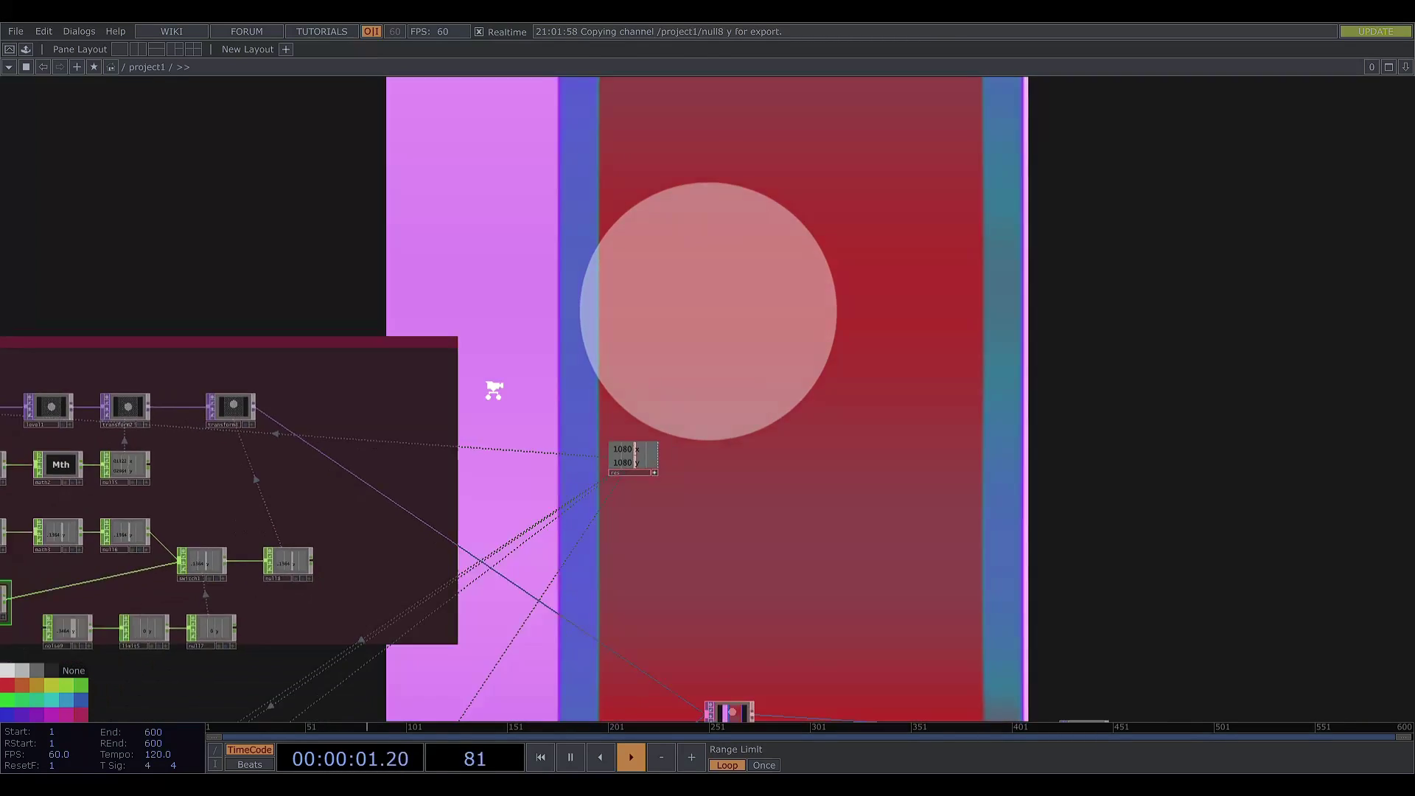
scroll(483, 378, down, 2)
drag(754, 227, 590, 232)
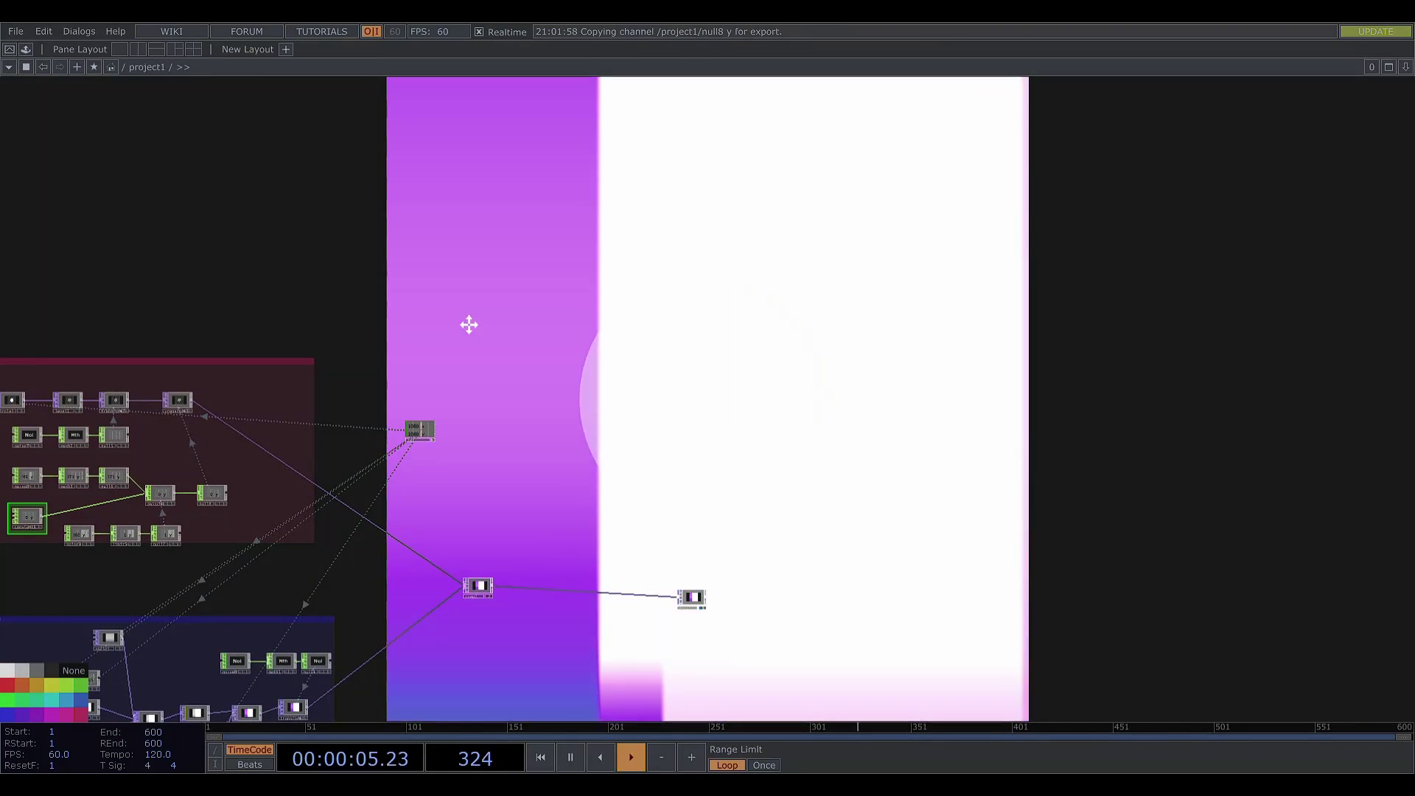
drag(463, 324, 444, 320)
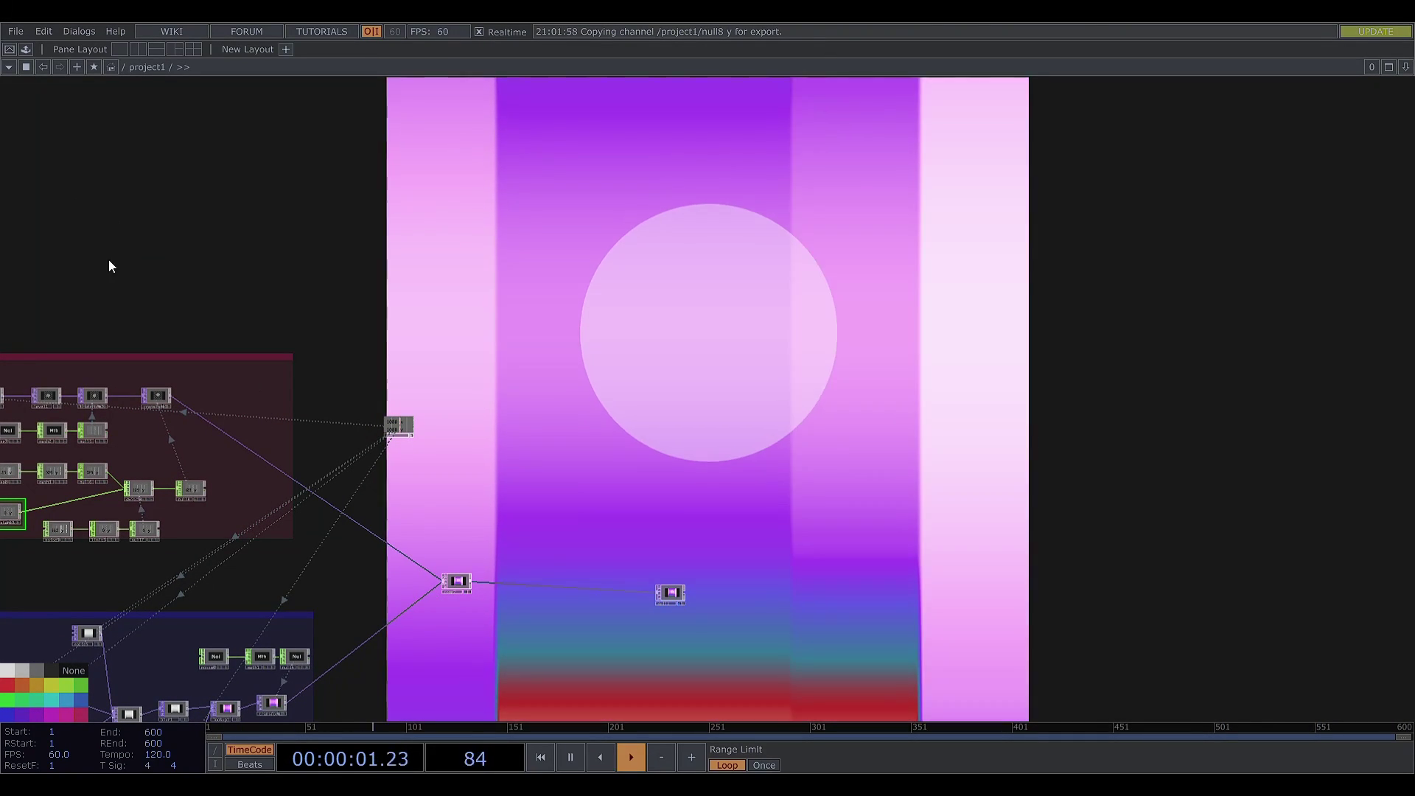
click(126, 232)
click(247, 476)
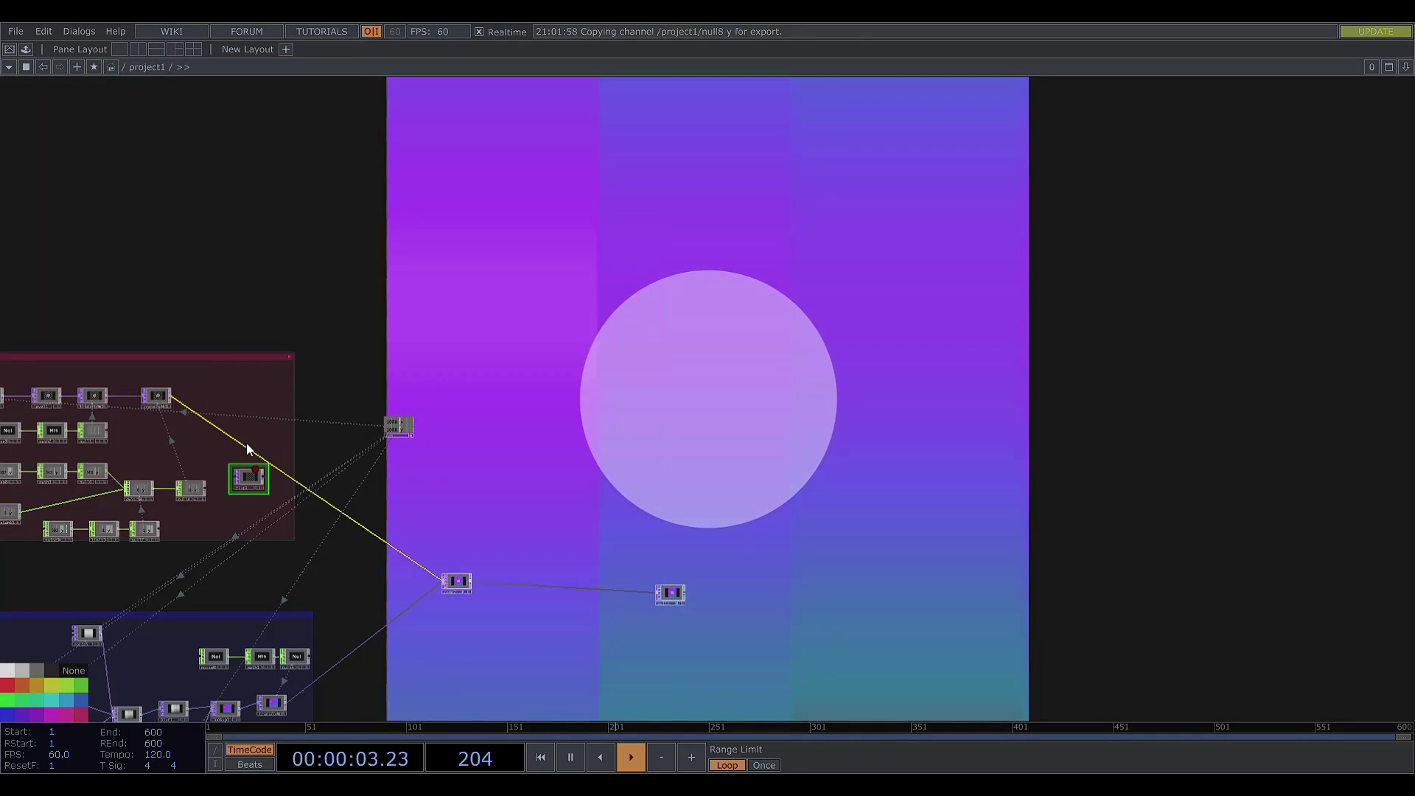
middle_drag(361, 435, 380, 324)
drag(470, 241, 1125, 678)
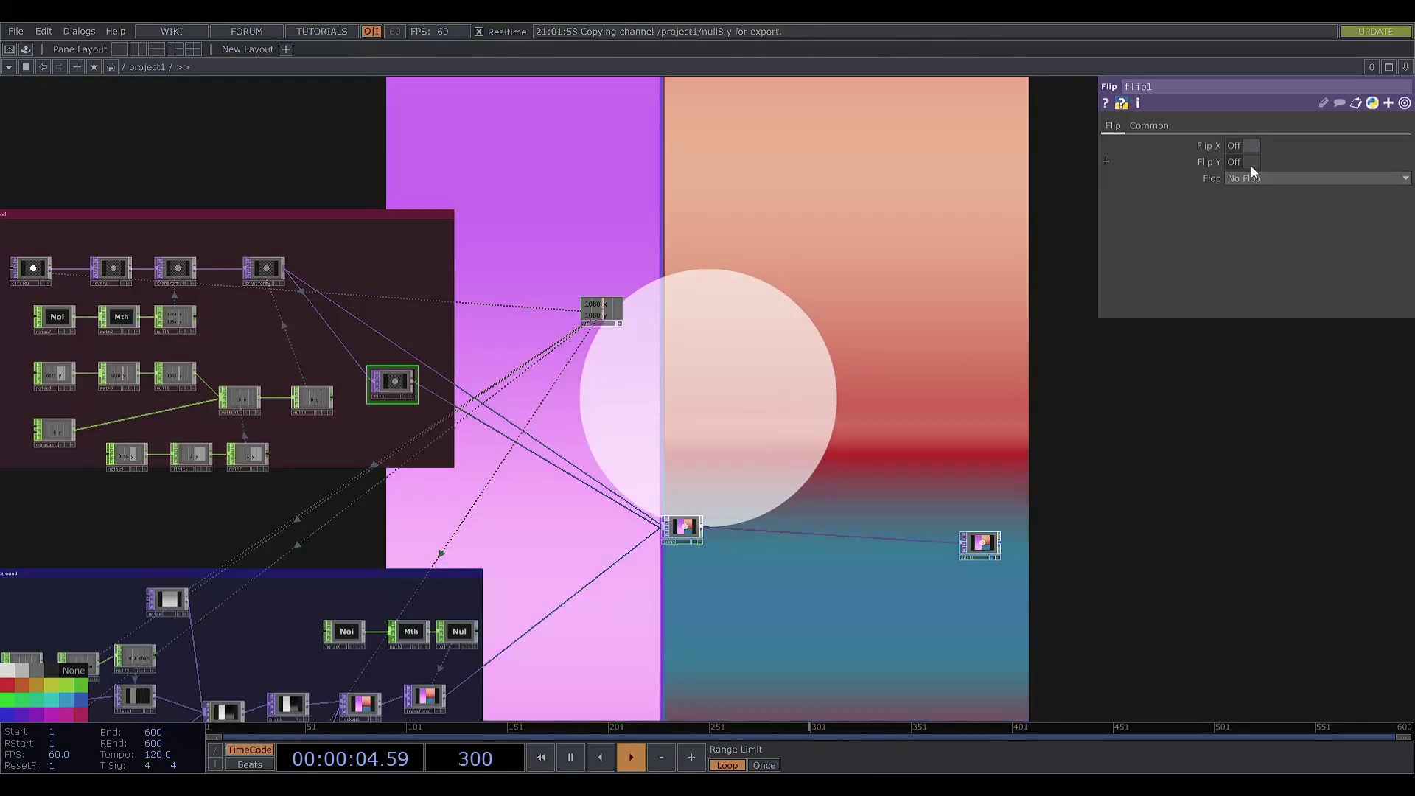
click(1250, 165)
Move the output Null farther from the Composite and add an annotation titled post-processing in the gap
drag(798, 406, 485, 449)
drag(648, 585, 932, 574)
drag(713, 464, 584, 544)
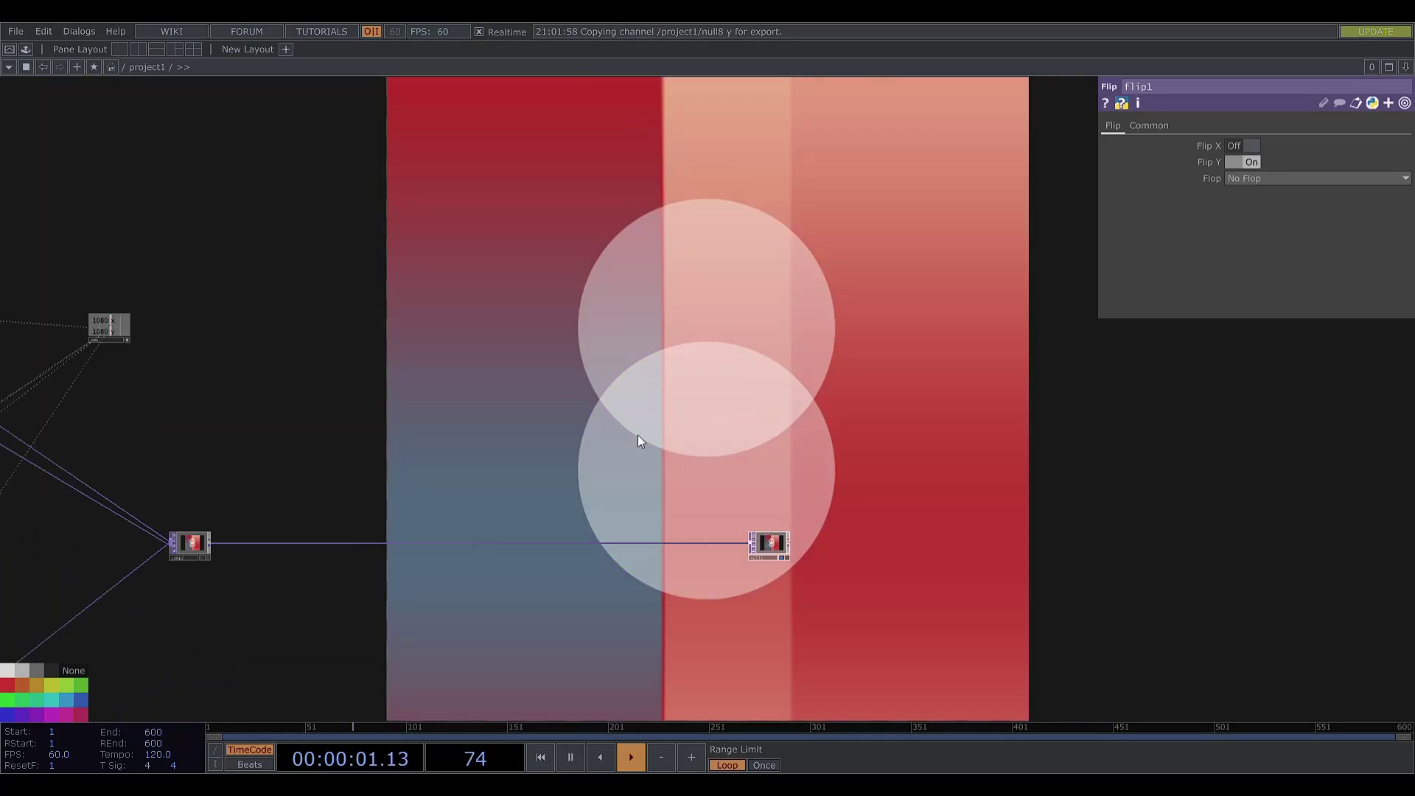
click(720, 452)
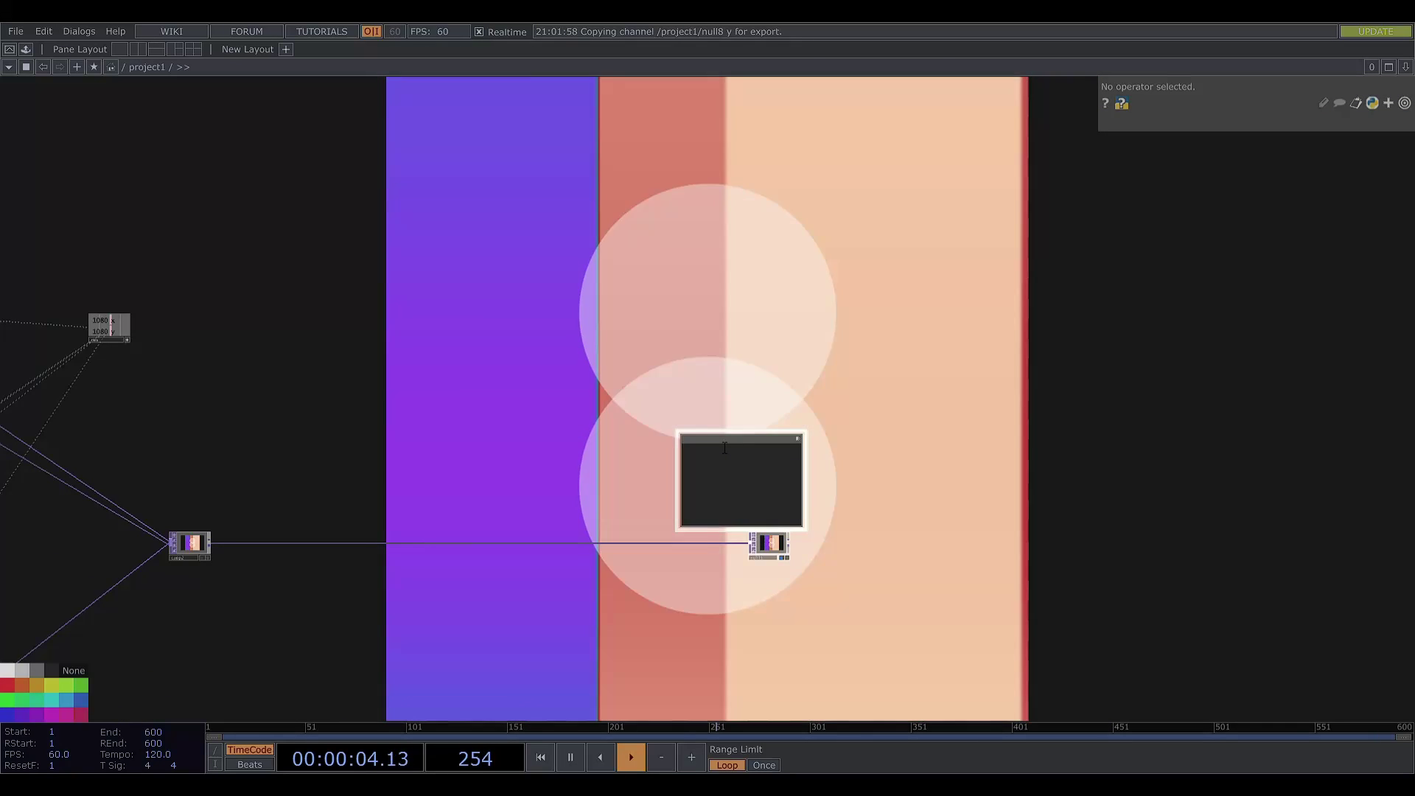
scroll(809, 445, up, 5)
click(679, 445)
text(post-processing)
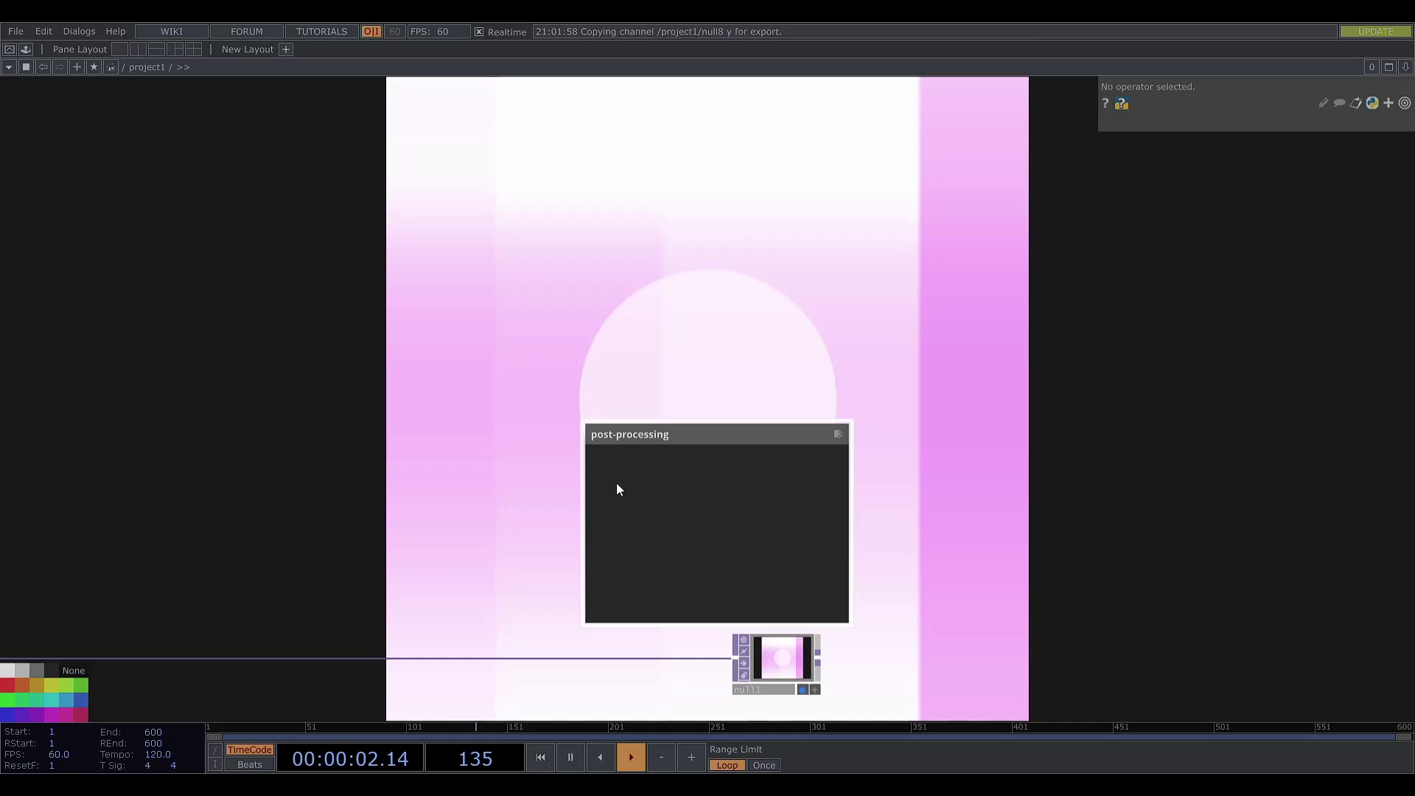
Colour the post-processing annotation orange and enlarge it to fill the gap before the output Null
click(32, 689)
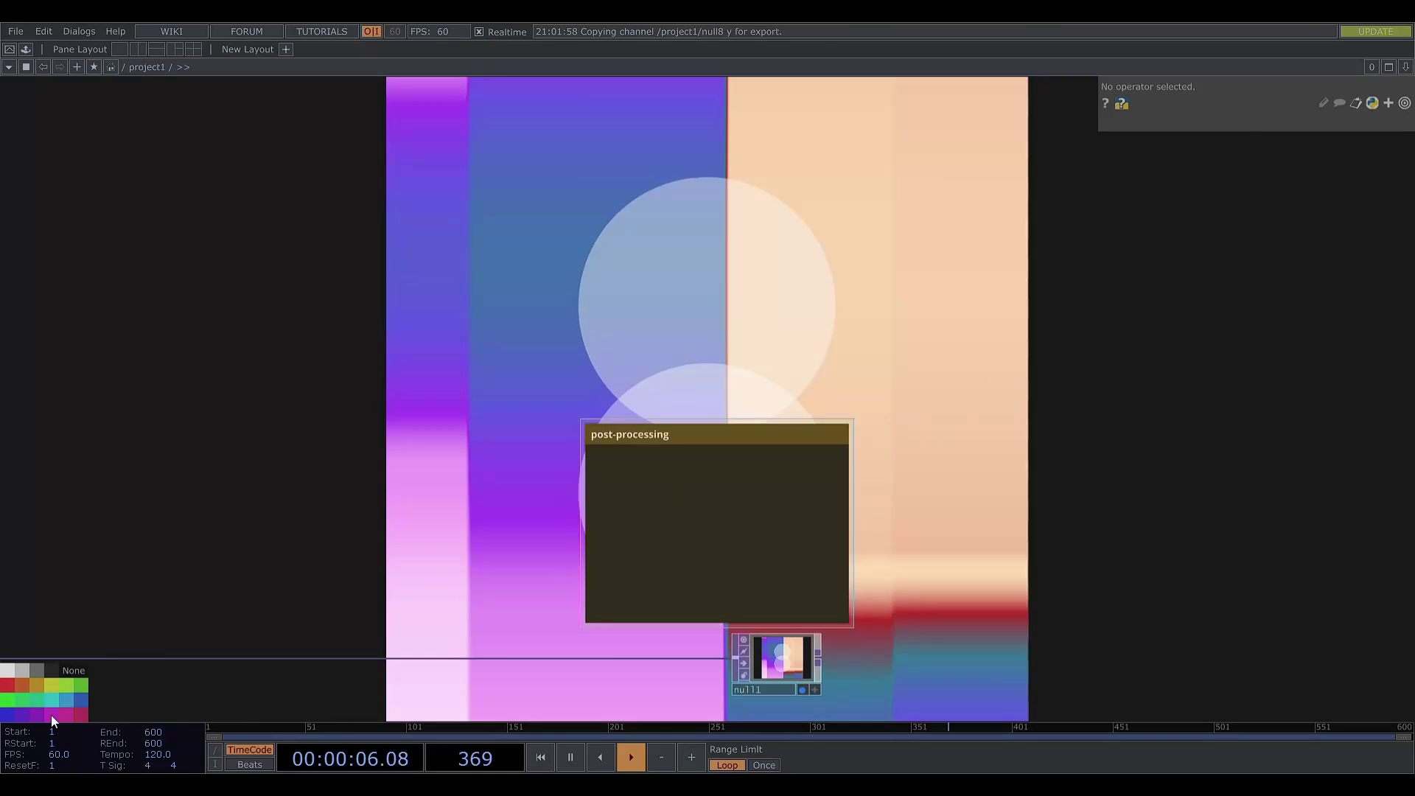
click(24, 684)
mouse_move(734, 456)
mouse_down()
mouse_move(327, 494)
mouse_move(772, 333)
mouse_up()
drag(489, 548, 679, 682)
drag(985, 301, 1169, 232)
drag(396, 608, 85, 643)
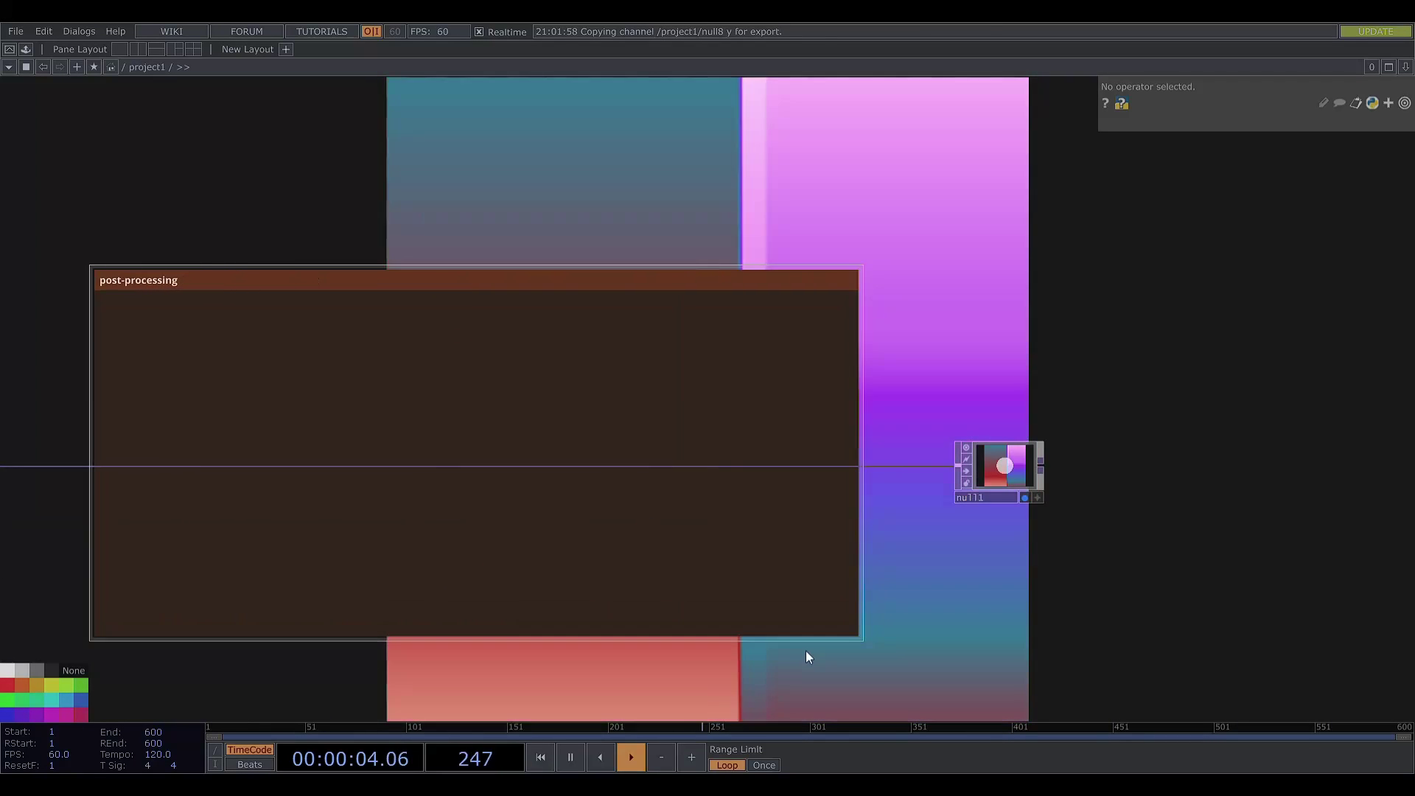
Insert a Level TOP on the wire between the Composite and the output Null, with Brightness 1 at 0.9
drag(573, 176, 719, 315)
right_click(224, 605)
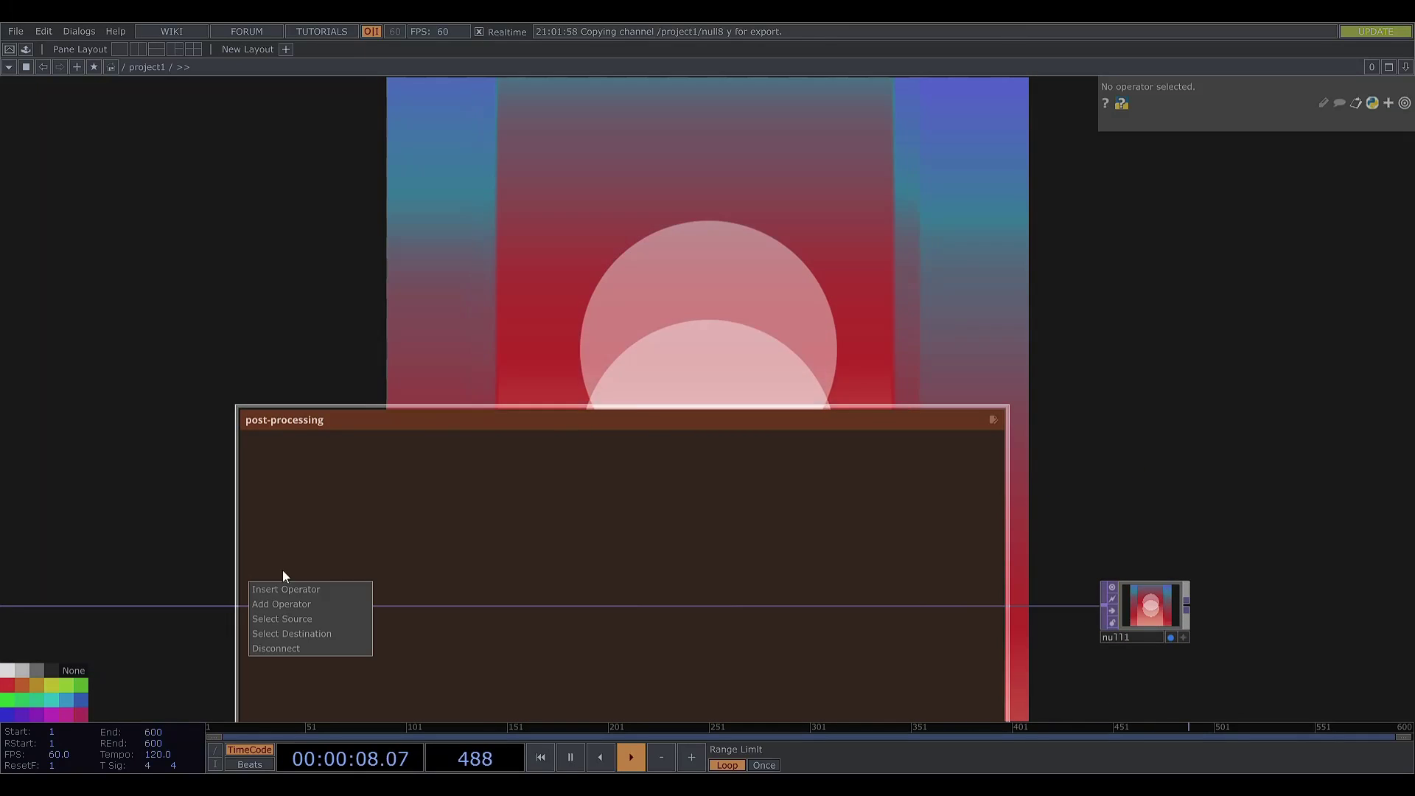
click(283, 587)
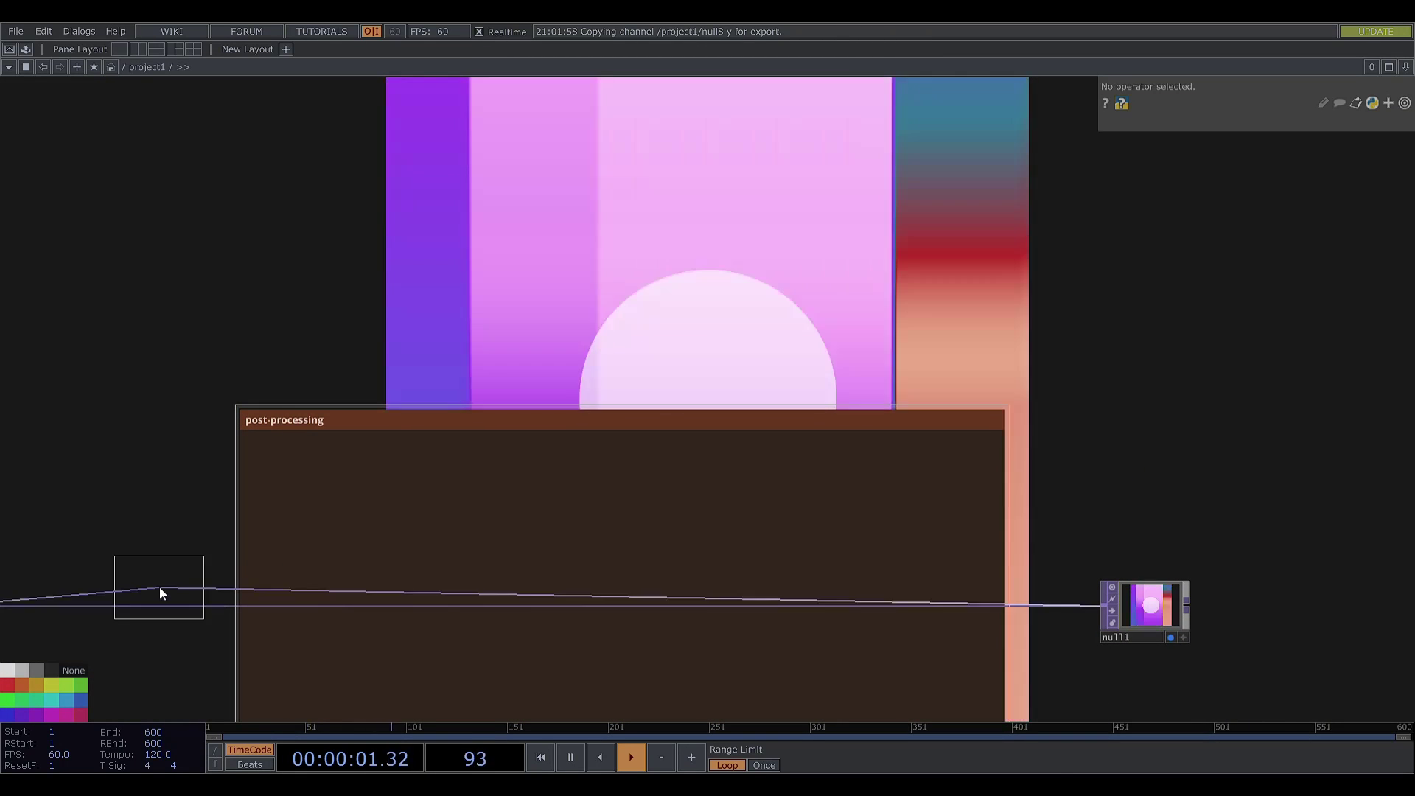
click(298, 599)
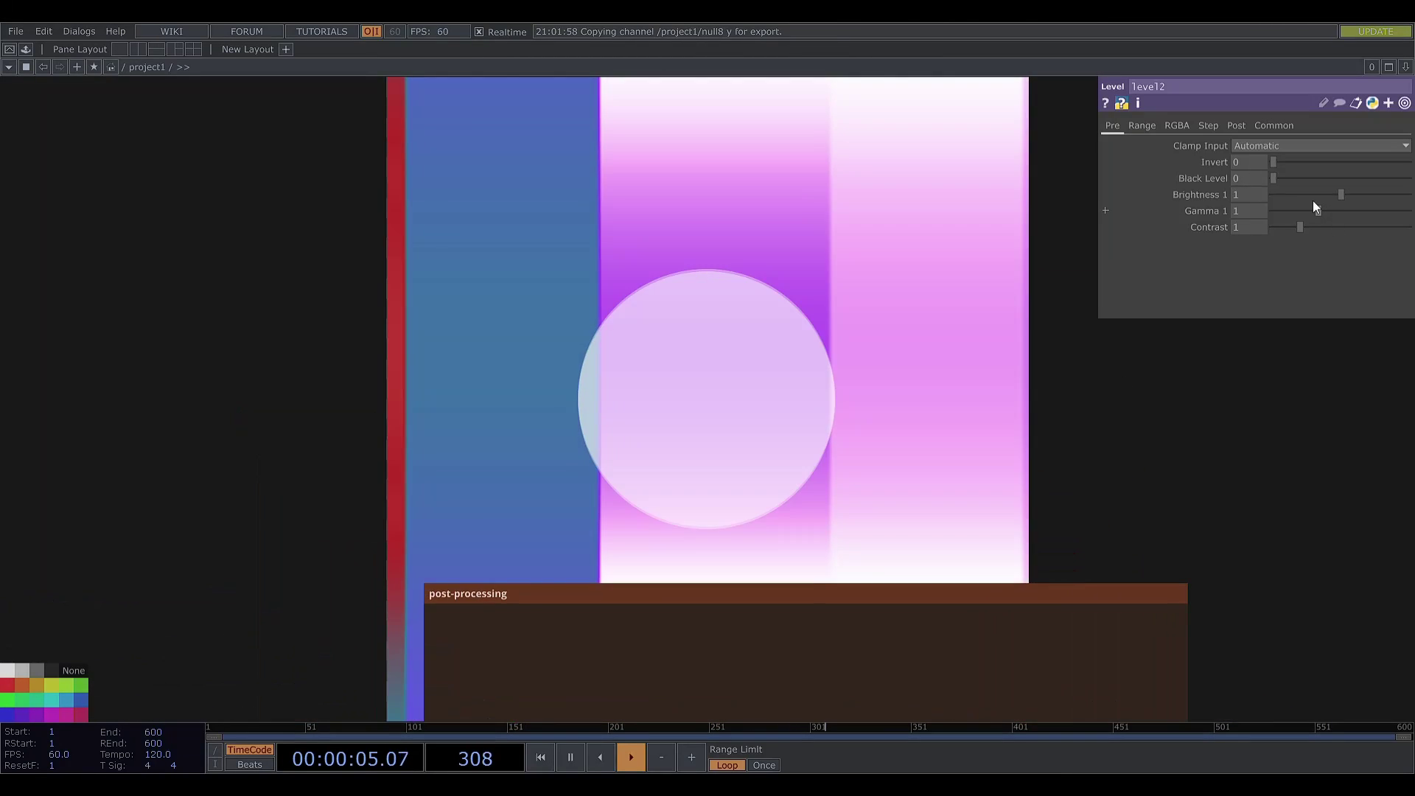
click(1241, 196)
text(0.9)
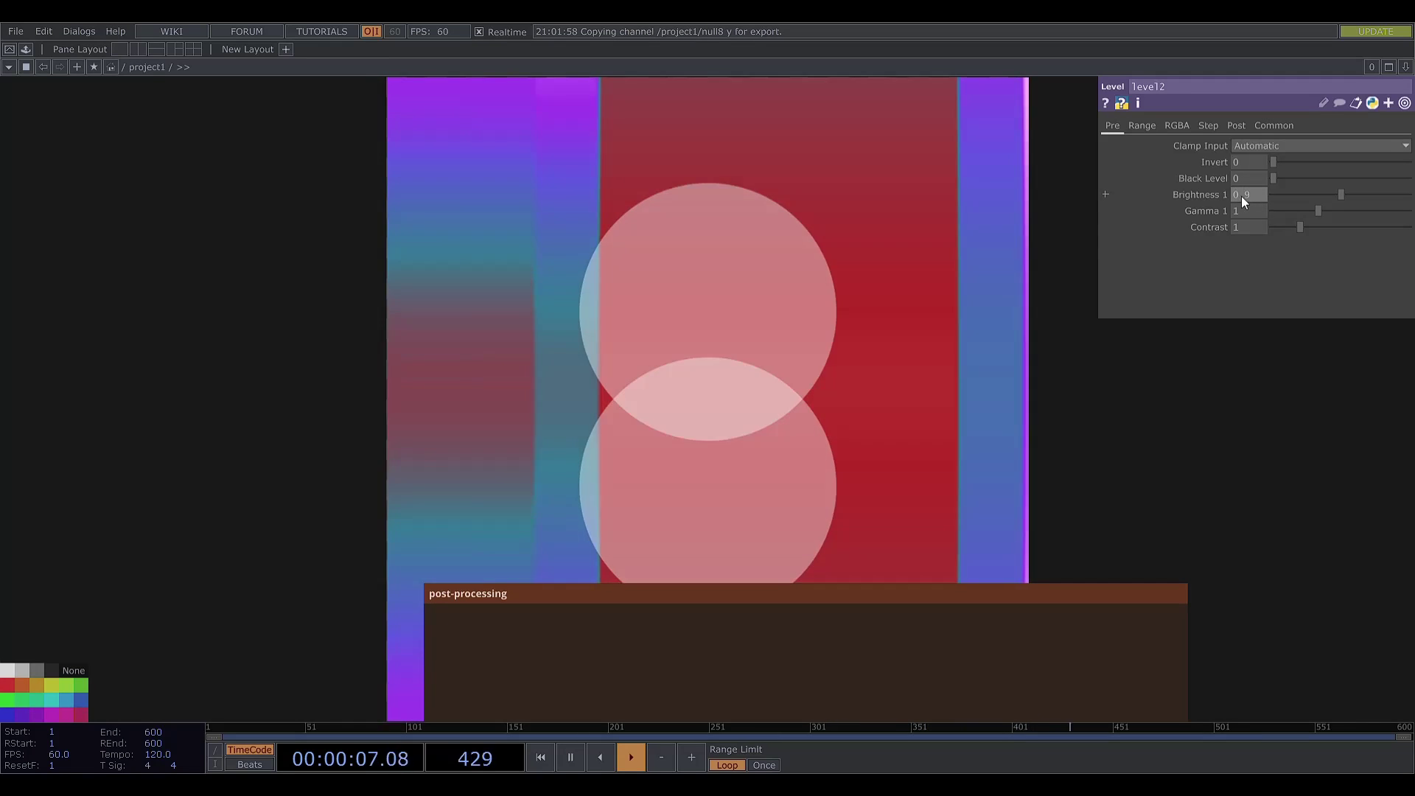
key(Return)
drag(478, 443, 386, 253)
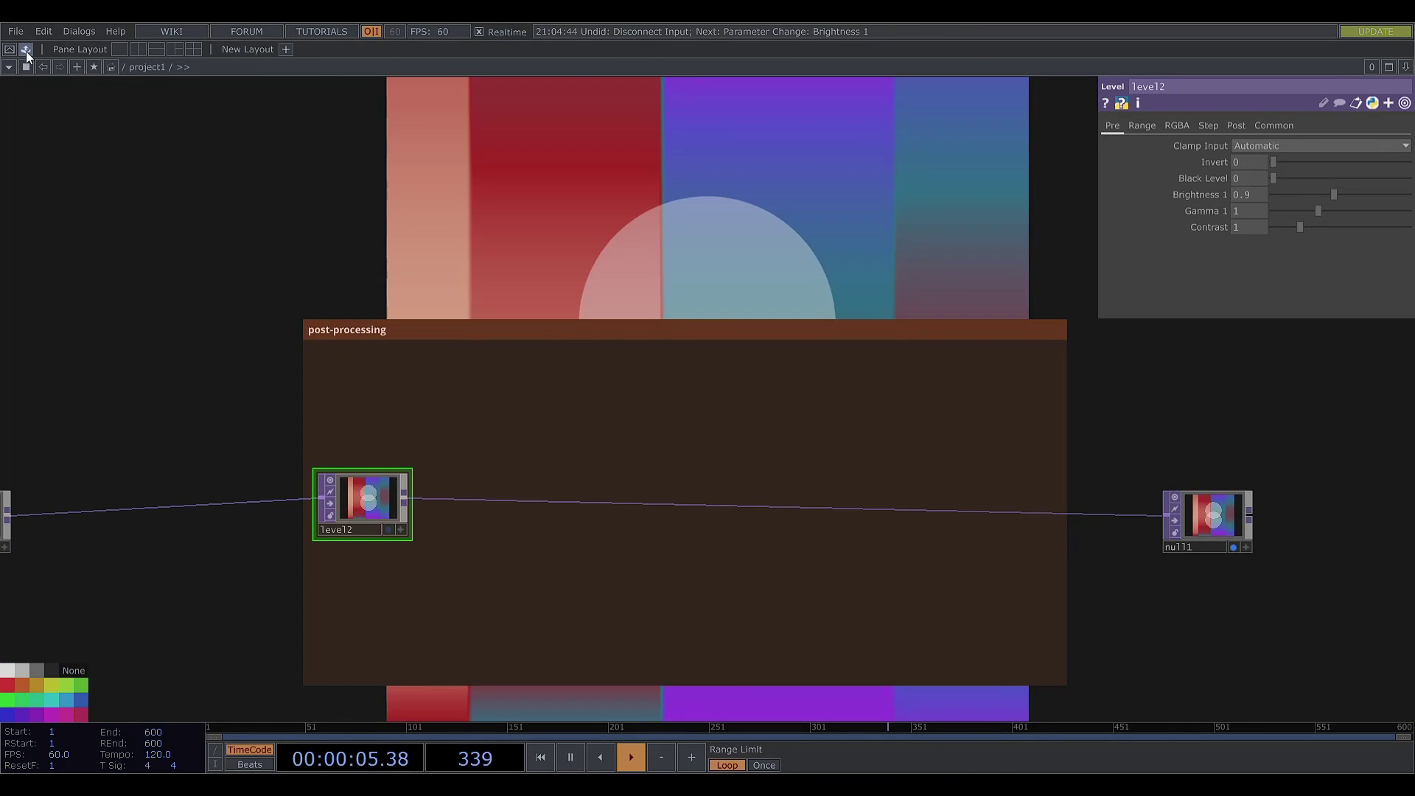
Add the rgbaDelay image filter from the palette and wire it between the new Level TOP and the output Null
click(26, 49)
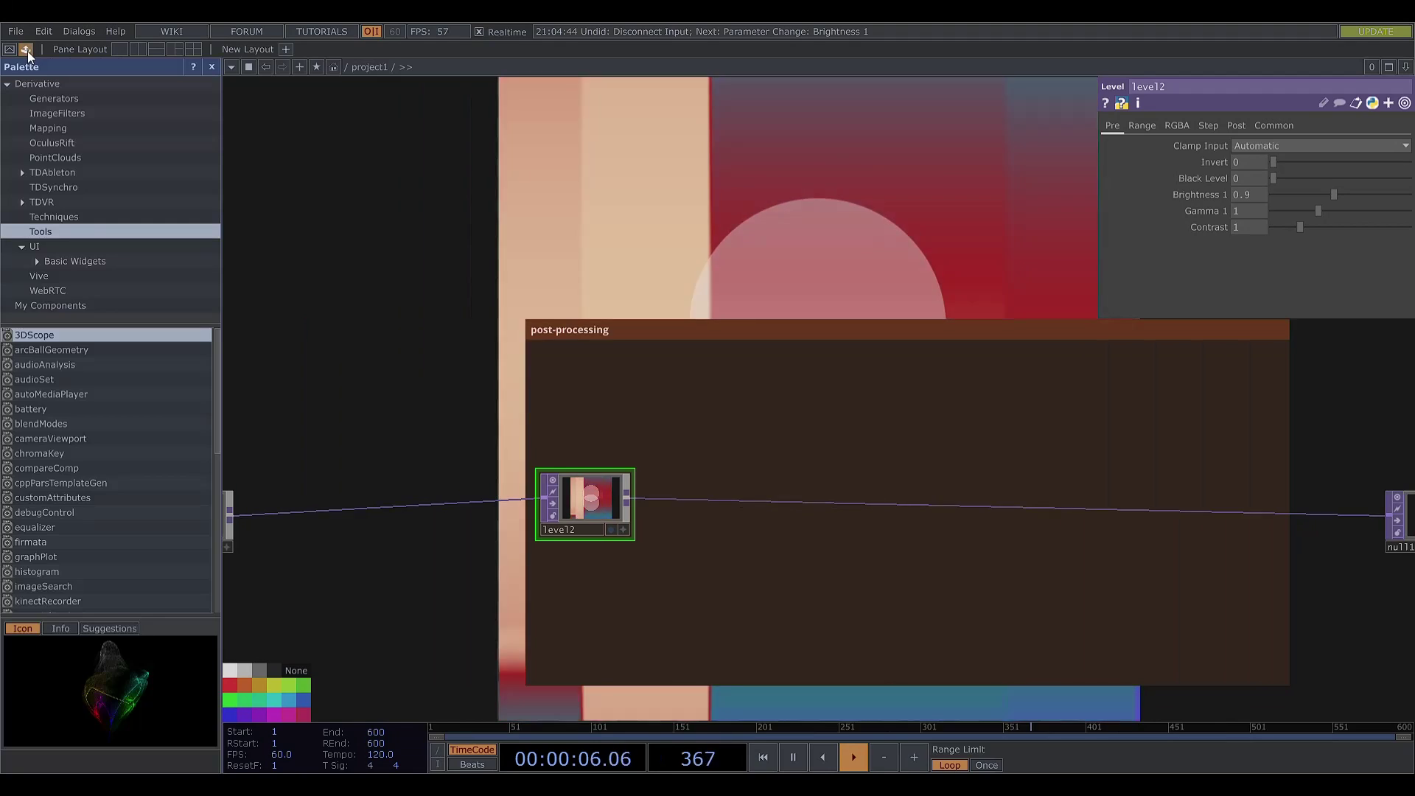
click(84, 115)
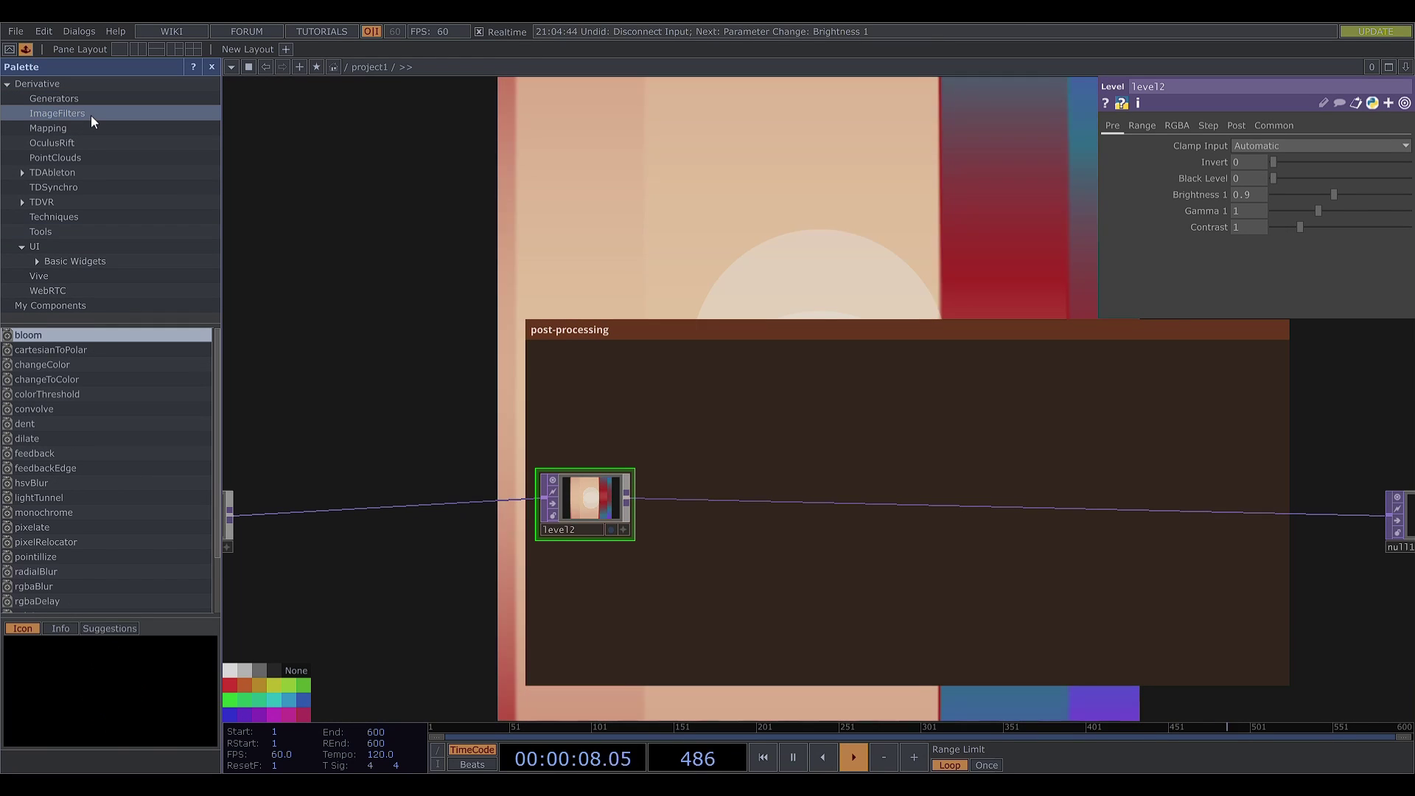
scroll(218, 492, down, 1)
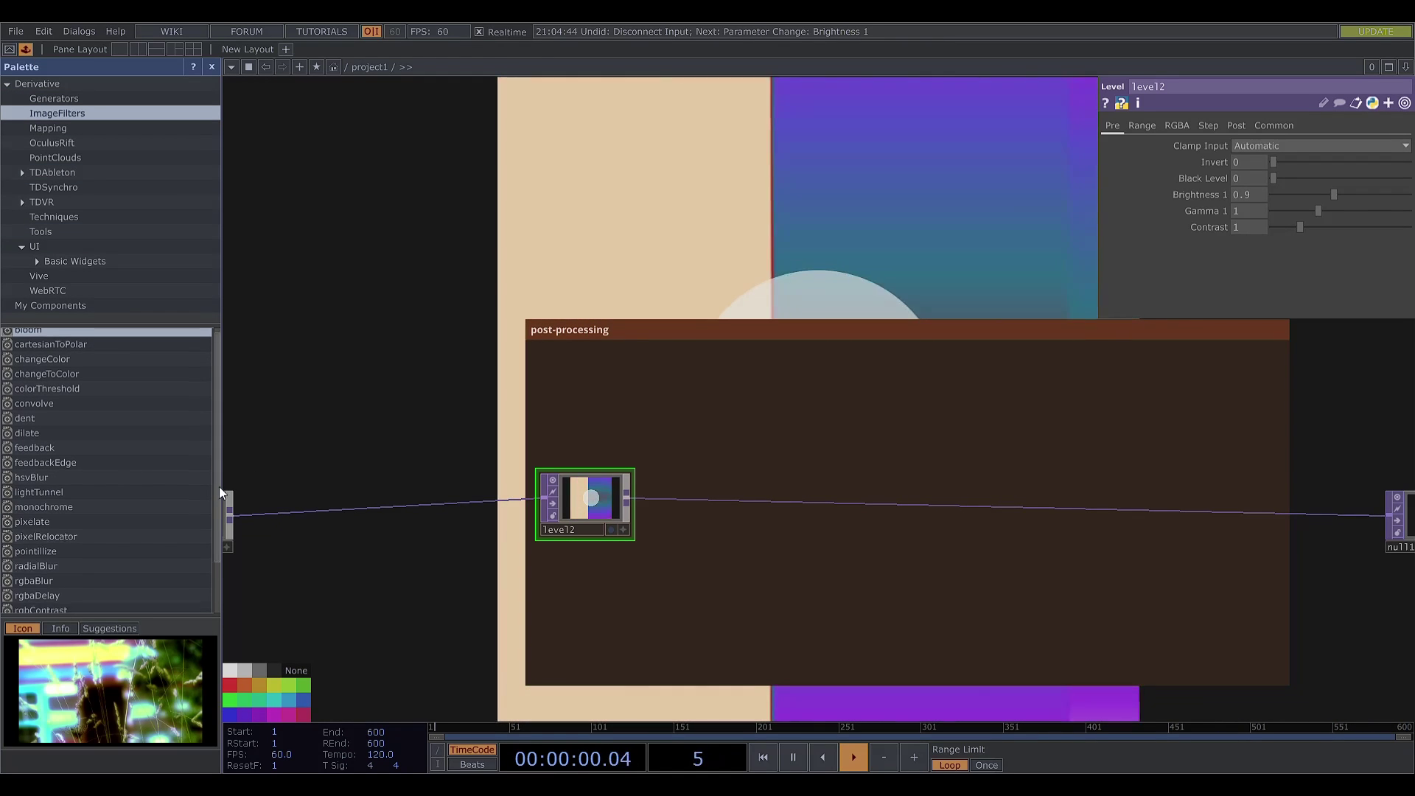
scroll(219, 516, down, 4)
mouse_move(67, 532)
mouse_down()
mouse_move(777, 487)
mouse_move(825, 403)
mouse_up()
mouse_move(635, 503)
mouse_down()
mouse_move(710, 427)
mouse_move(770, 397)
mouse_up()
drag(878, 401, 922, 501)
drag(803, 395, 728, 499)
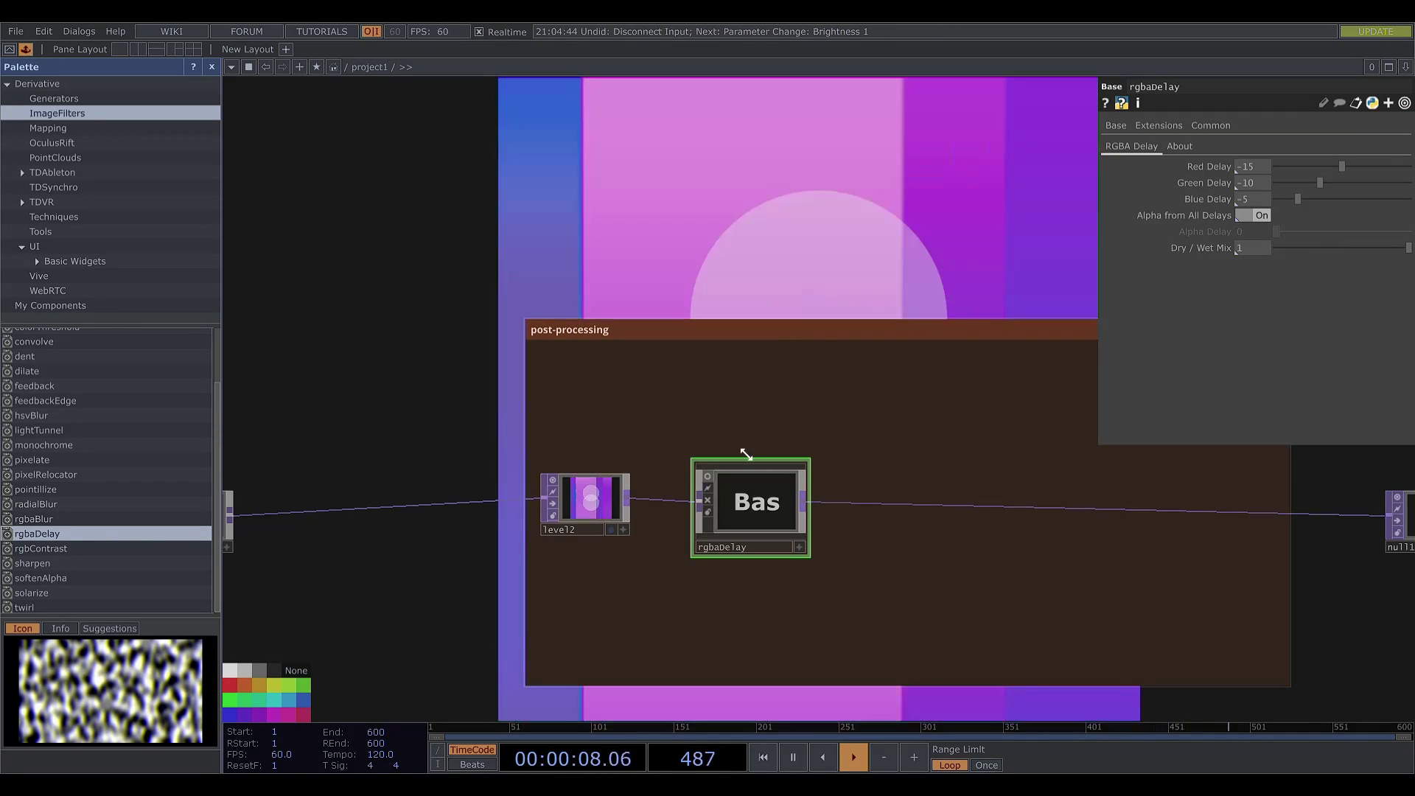
Set the rgbaDelay's blue delay to -3, green delay to -5 and red delay to -7
drag(770, 282, 479, 459)
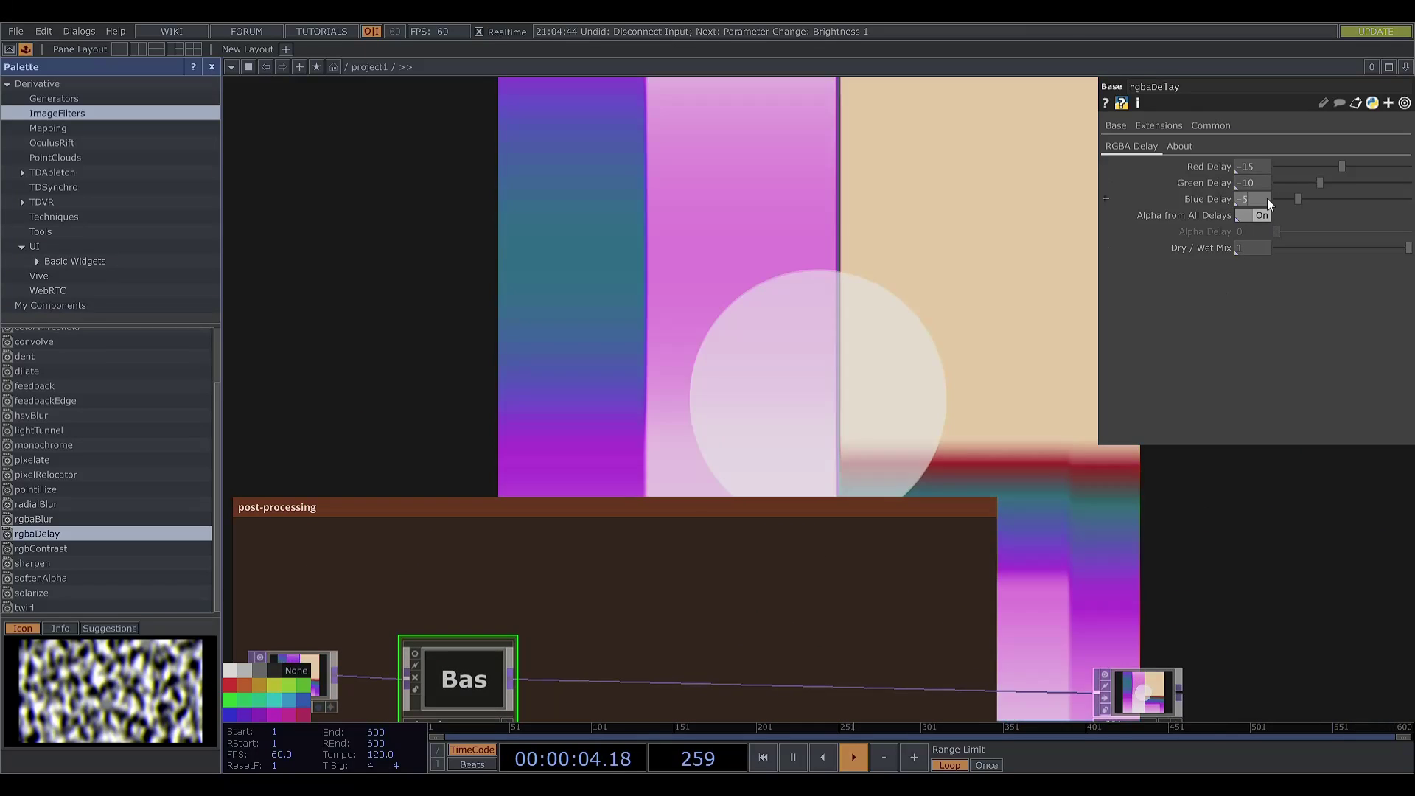
key(BackSpace)
text(3)
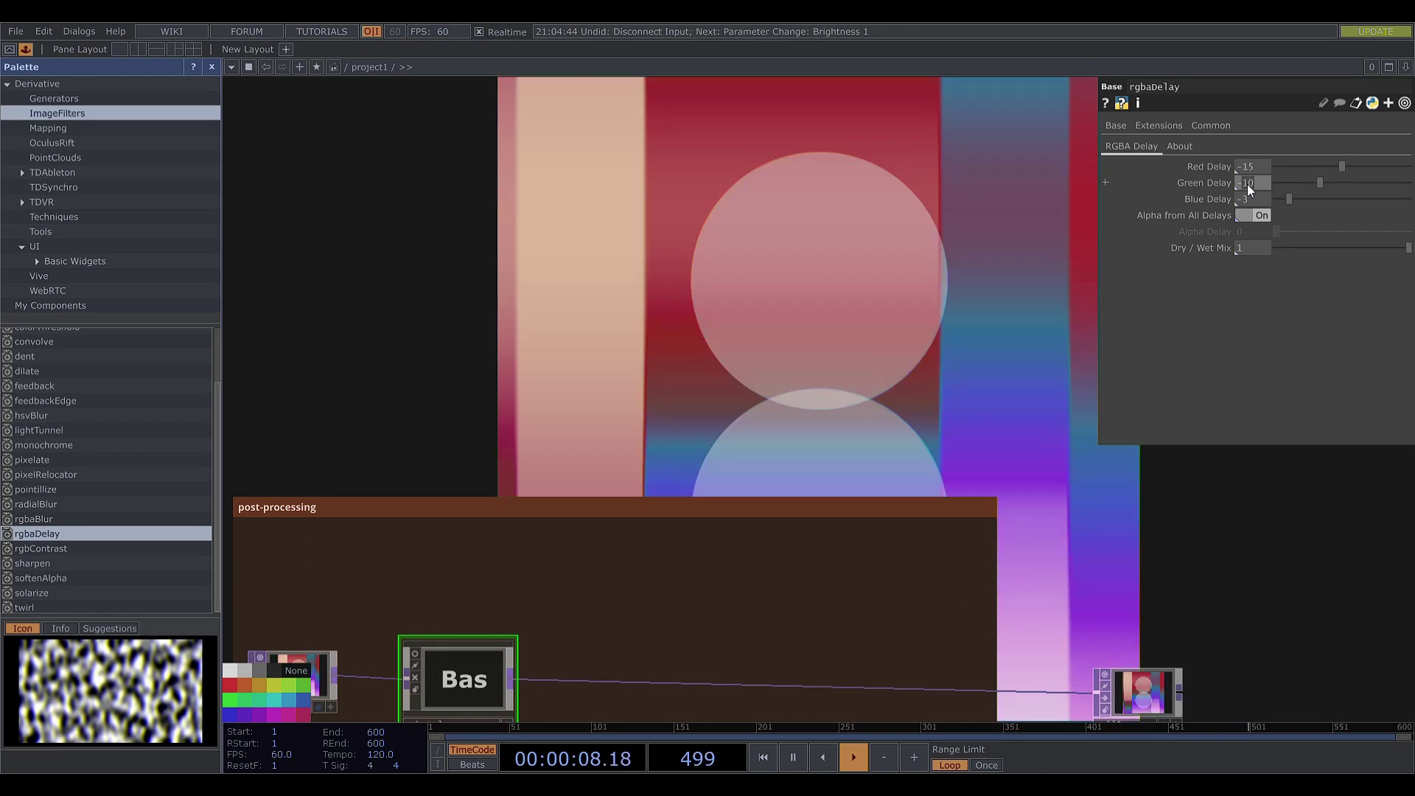
scroll(1247, 184, up, 5)
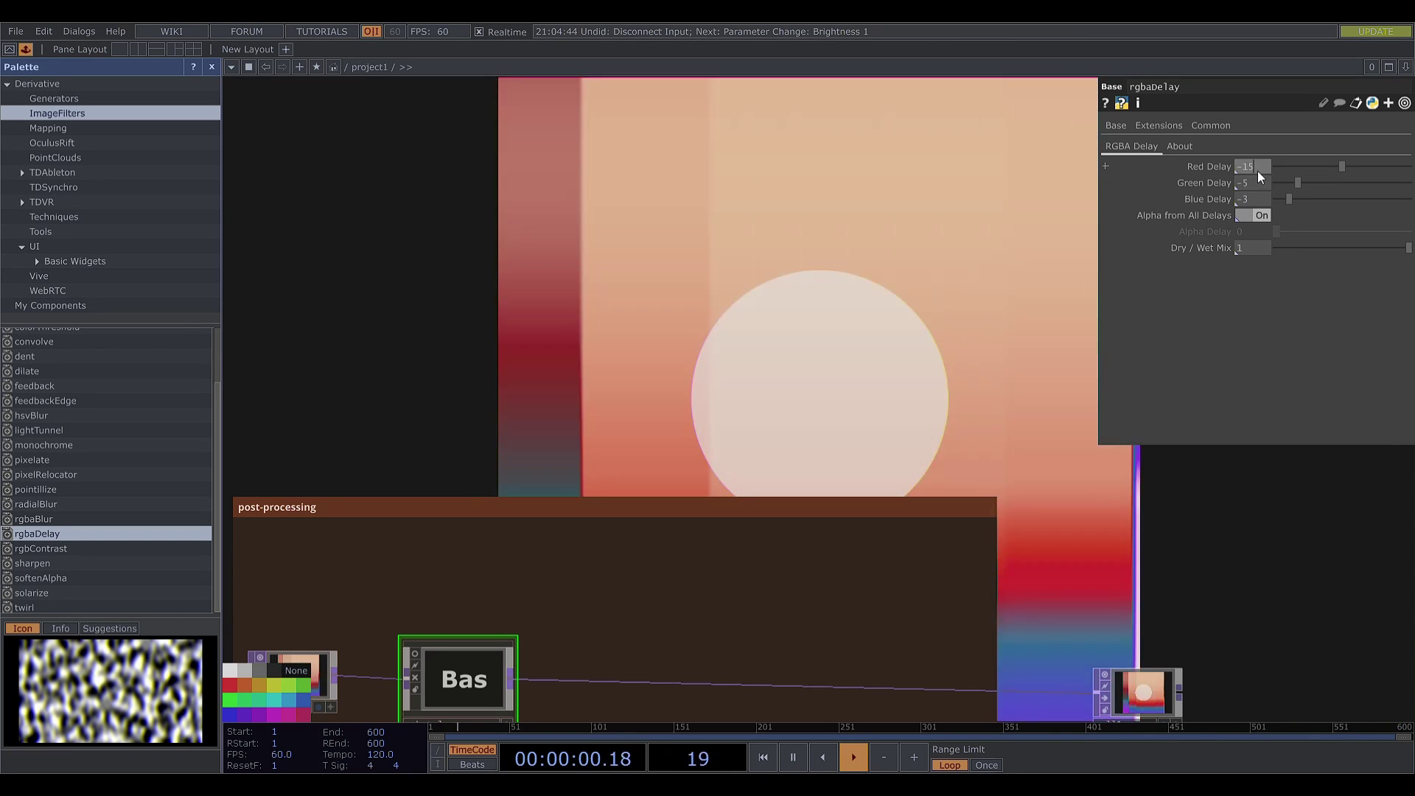
scroll(1245, 169, up, 8)
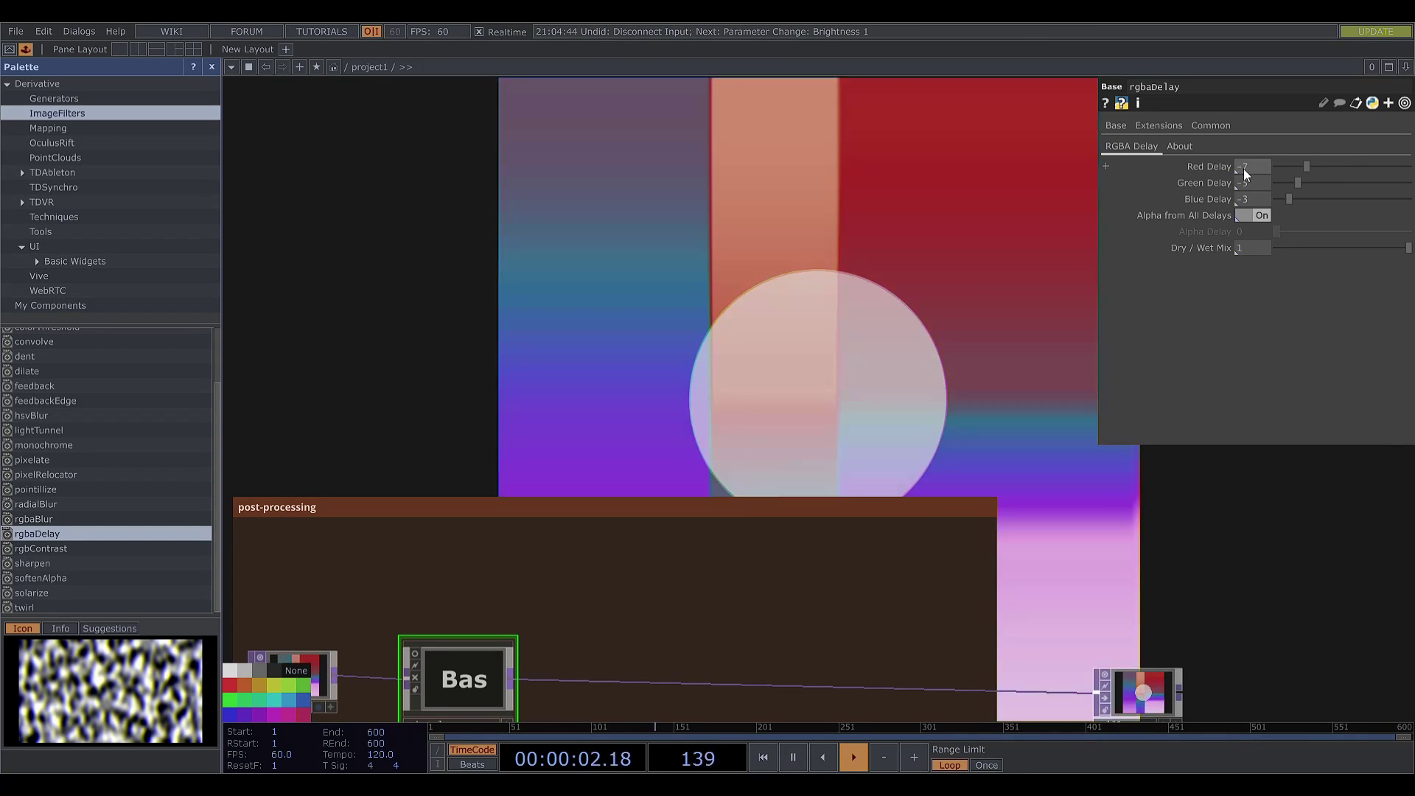
Insert a Lens Distort TOP after the rgbaDelay and set K1 to 0.01 and K2 to 0.058
mouse_move(717, 339)
mouse_down()
mouse_move(560, 336)
mouse_move(585, 295)
mouse_move(670, 369)
mouse_move(767, 575)
mouse_move(776, 283)
mouse_move(715, 334)
mouse_up()
right_click(600, 492)
click(599, 492)
click(497, 514)
click(668, 494)
drag(415, 545, 363, 545)
drag(590, 573, 521, 572)
mouse_move(1337, 160)
mouse_down()
mouse_move(1367, 157)
mouse_move(1334, 162)
mouse_move(1337, 182)
mouse_up()
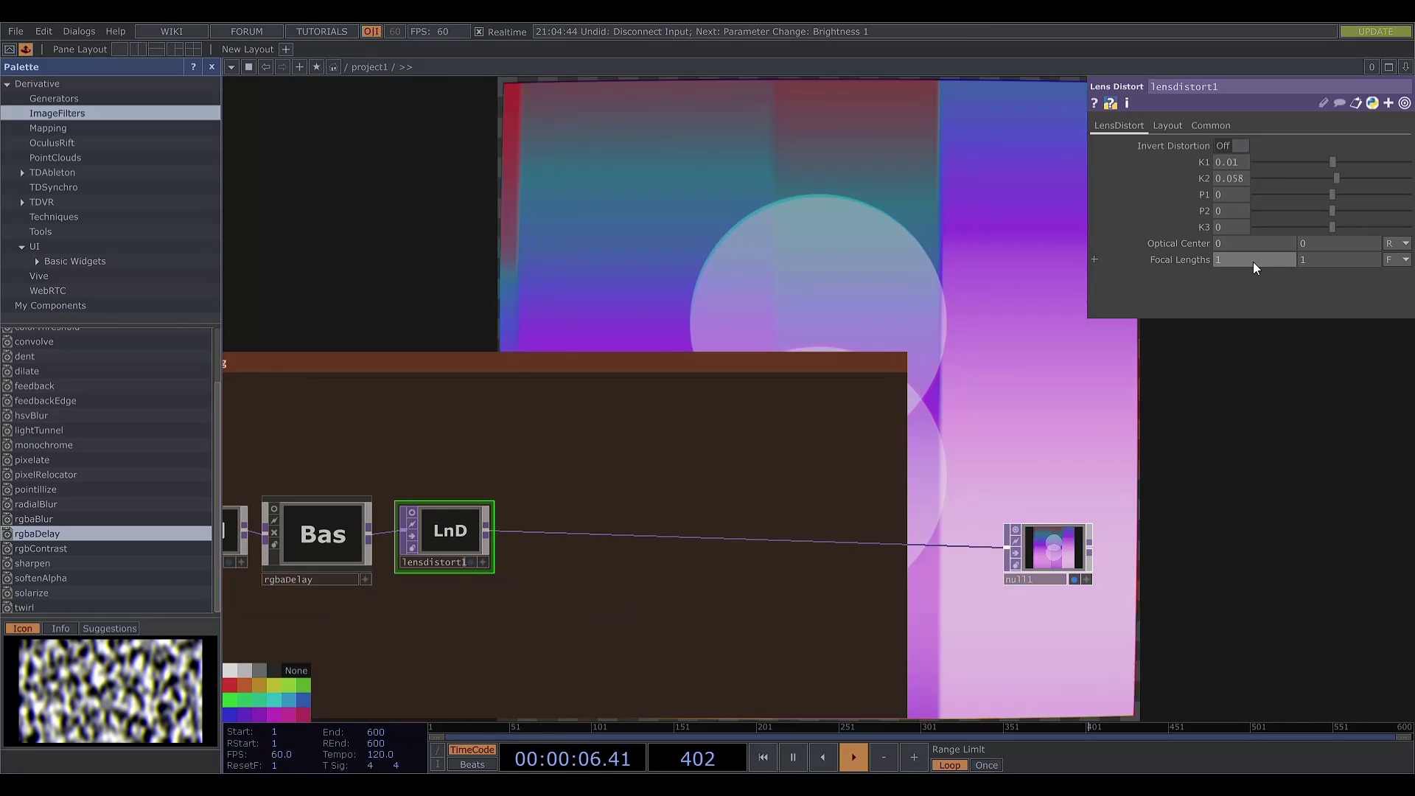
Set both focal lengths of the Lens Distort TOP to 1.1
click(1253, 262)
text(1.1)
key(Return)
click(1309, 262)
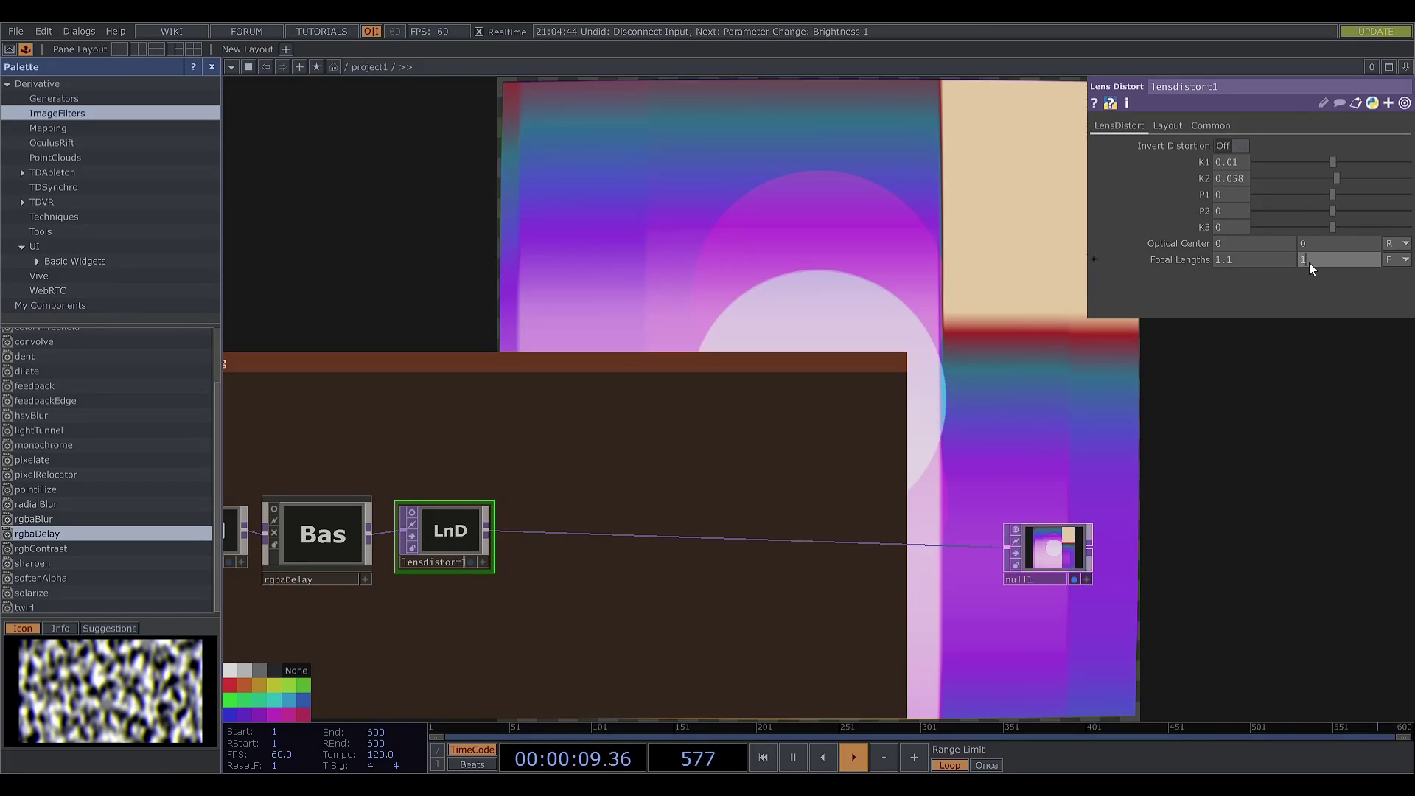
text(1.1)
key(Return)
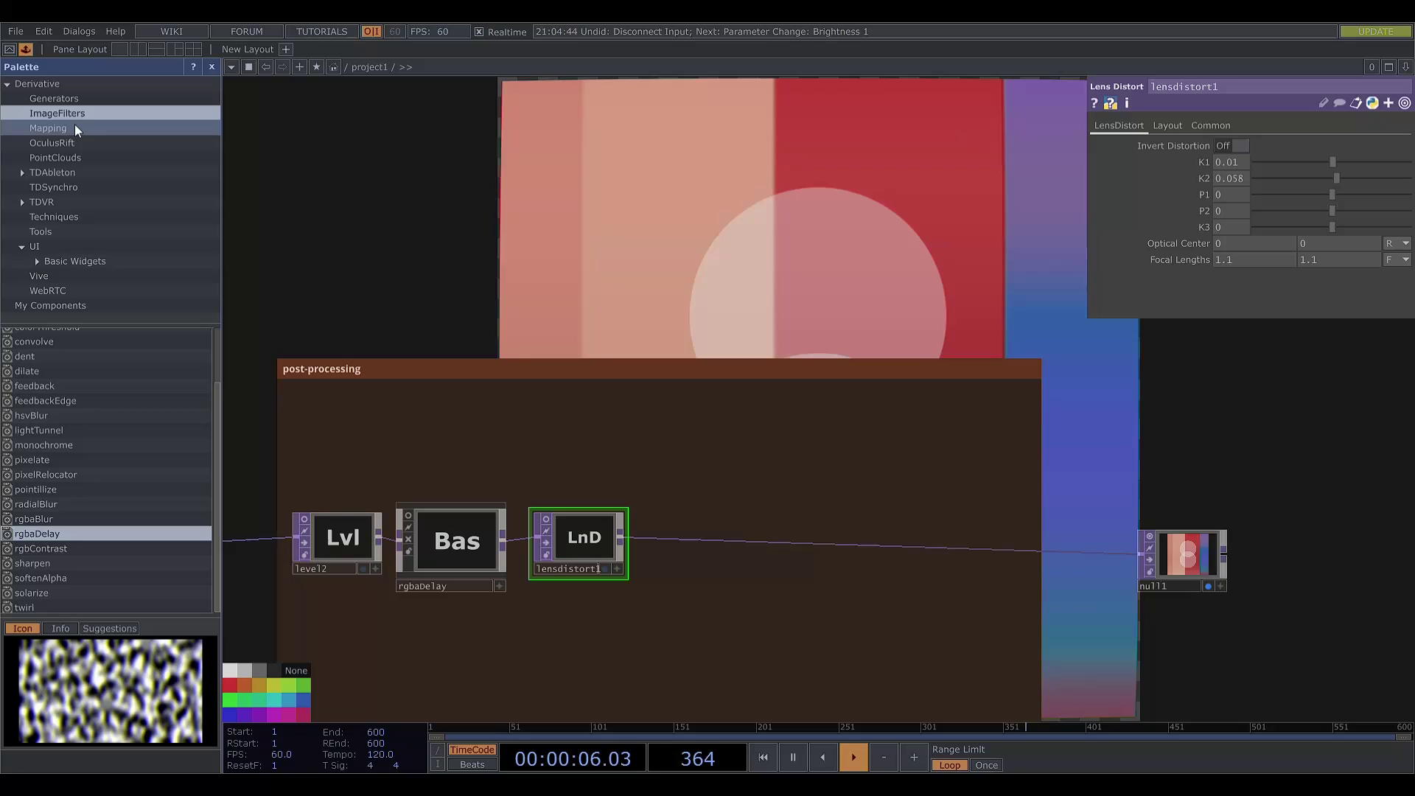
Add the bloom image filter from the palette and wire it between the Lens Distort TOP and the output Null
drag(218, 391, 233, 336)
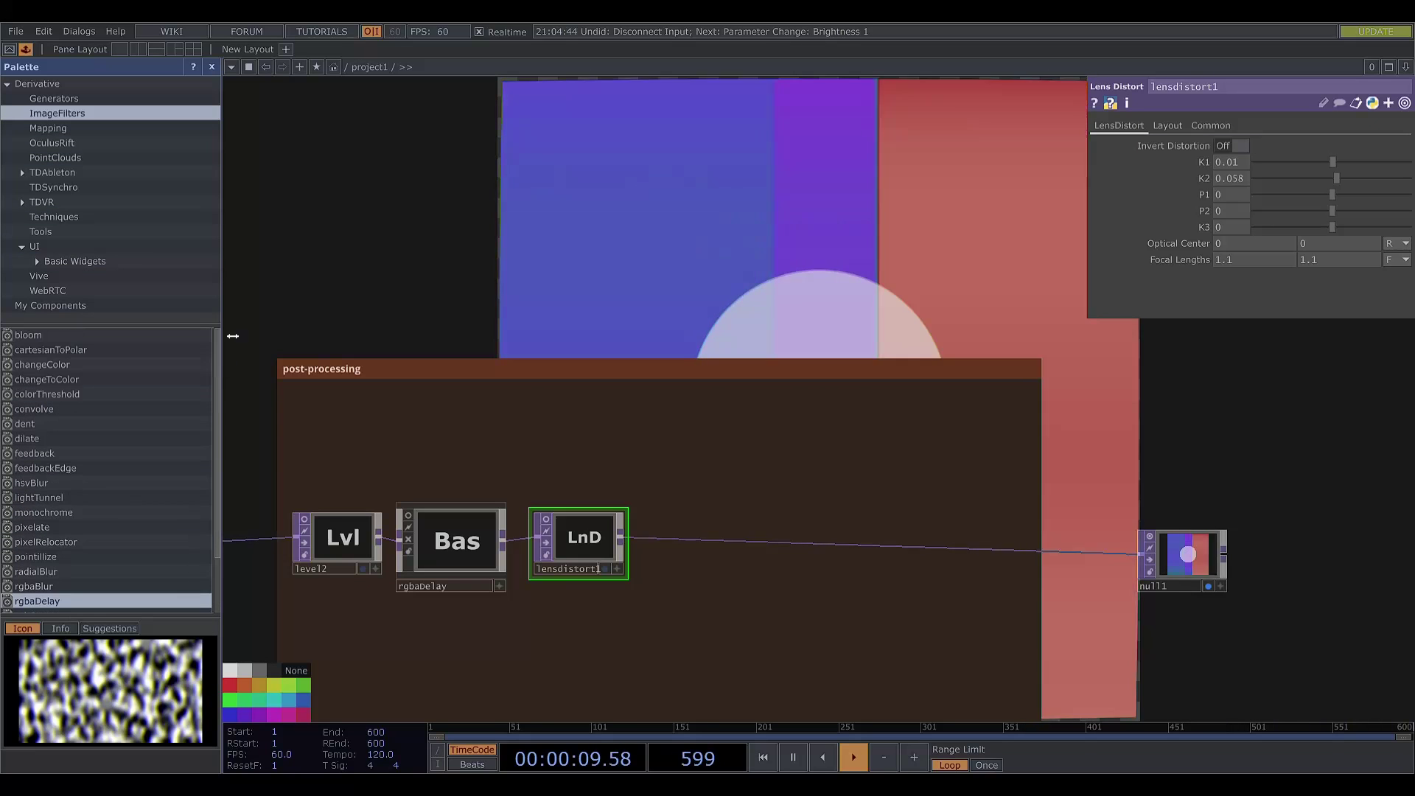
click(77, 338)
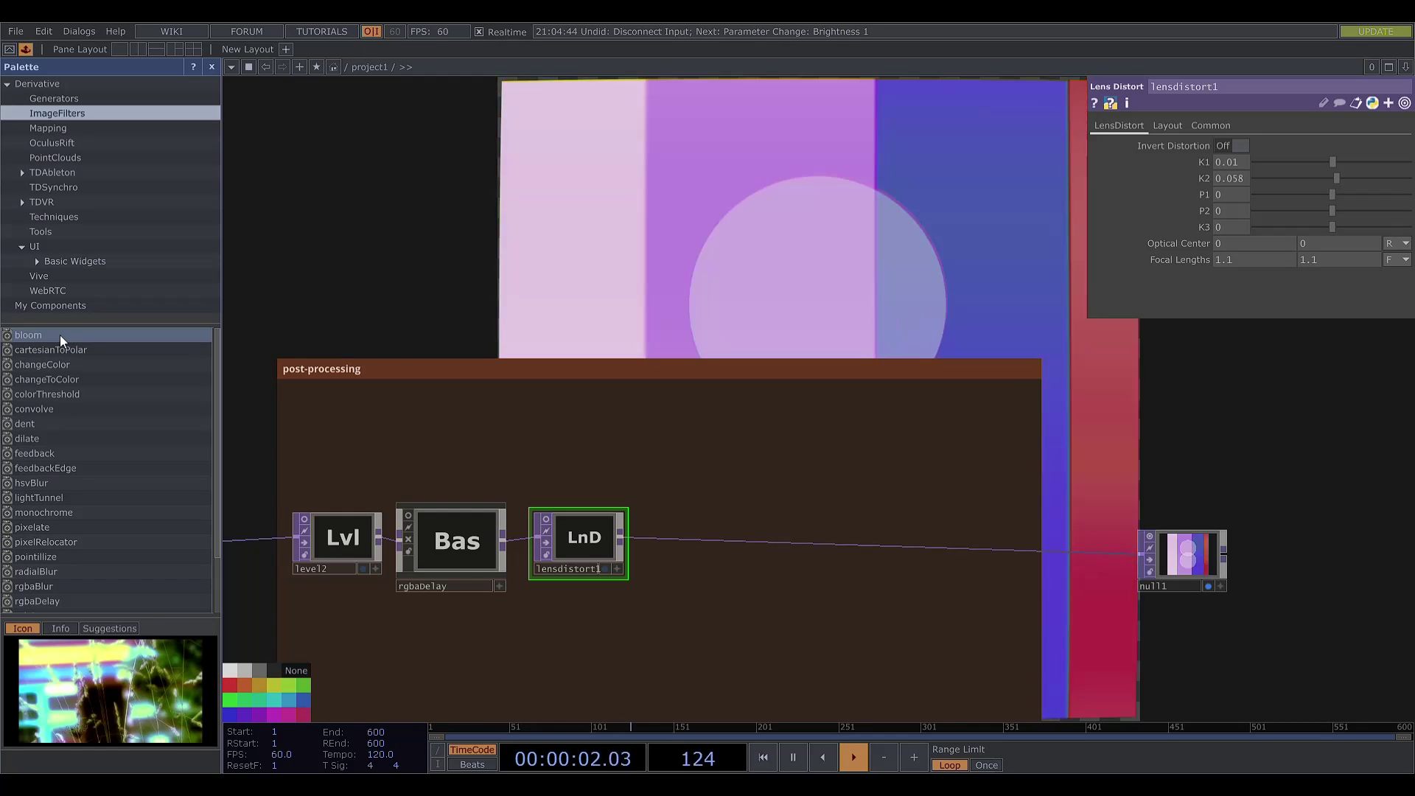
drag(59, 336, 719, 310)
drag(663, 574, 629, 682)
drag(847, 338, 817, 281)
drag(723, 348, 697, 548)
drag(574, 600, 645, 527)
drag(748, 538, 799, 591)
drag(694, 549, 660, 600)
drag(714, 394, 680, 292)
click(523, 504)
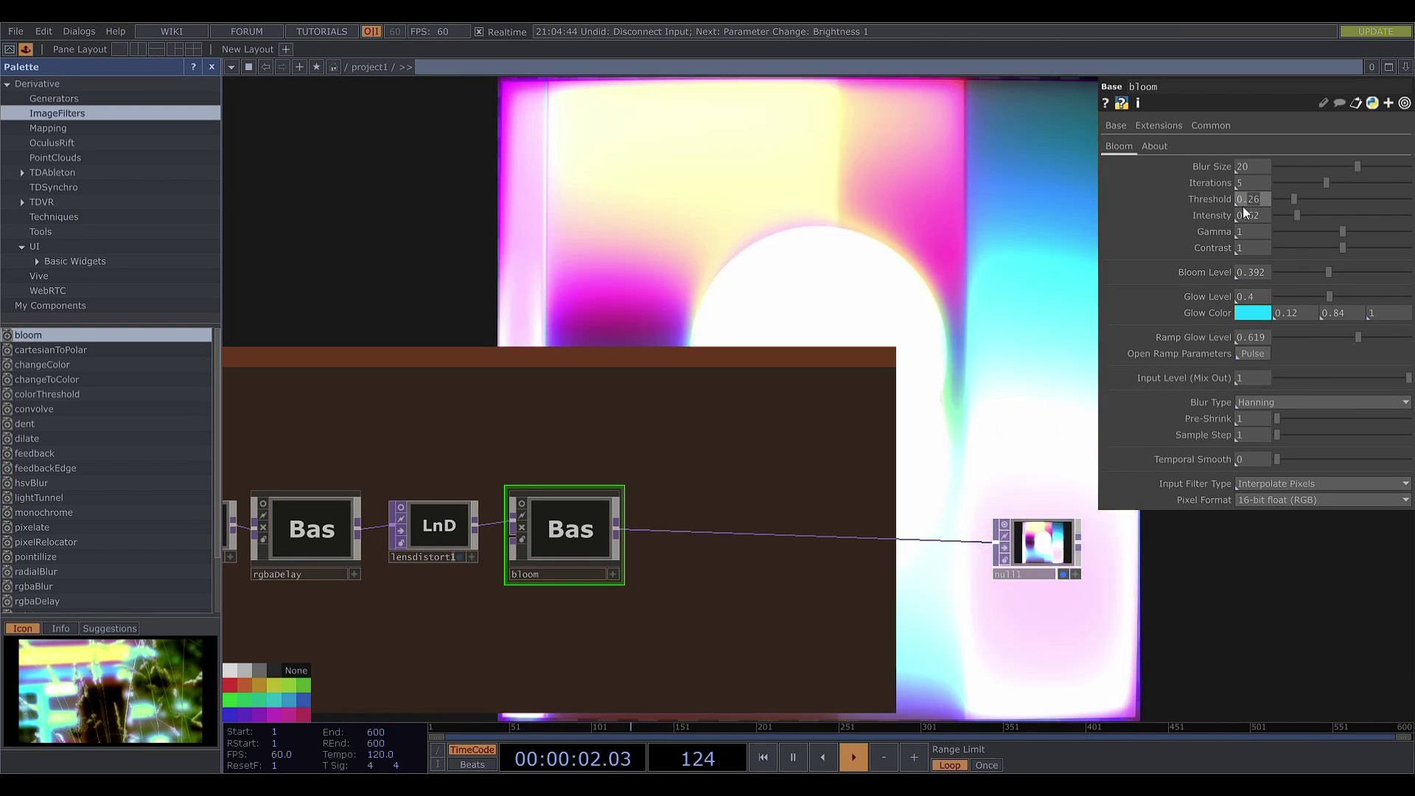
Set the bloom's threshold to 0.7, intensity to 0.2 and bloom level to 0.32
drag(1242, 206, 1270, 218)
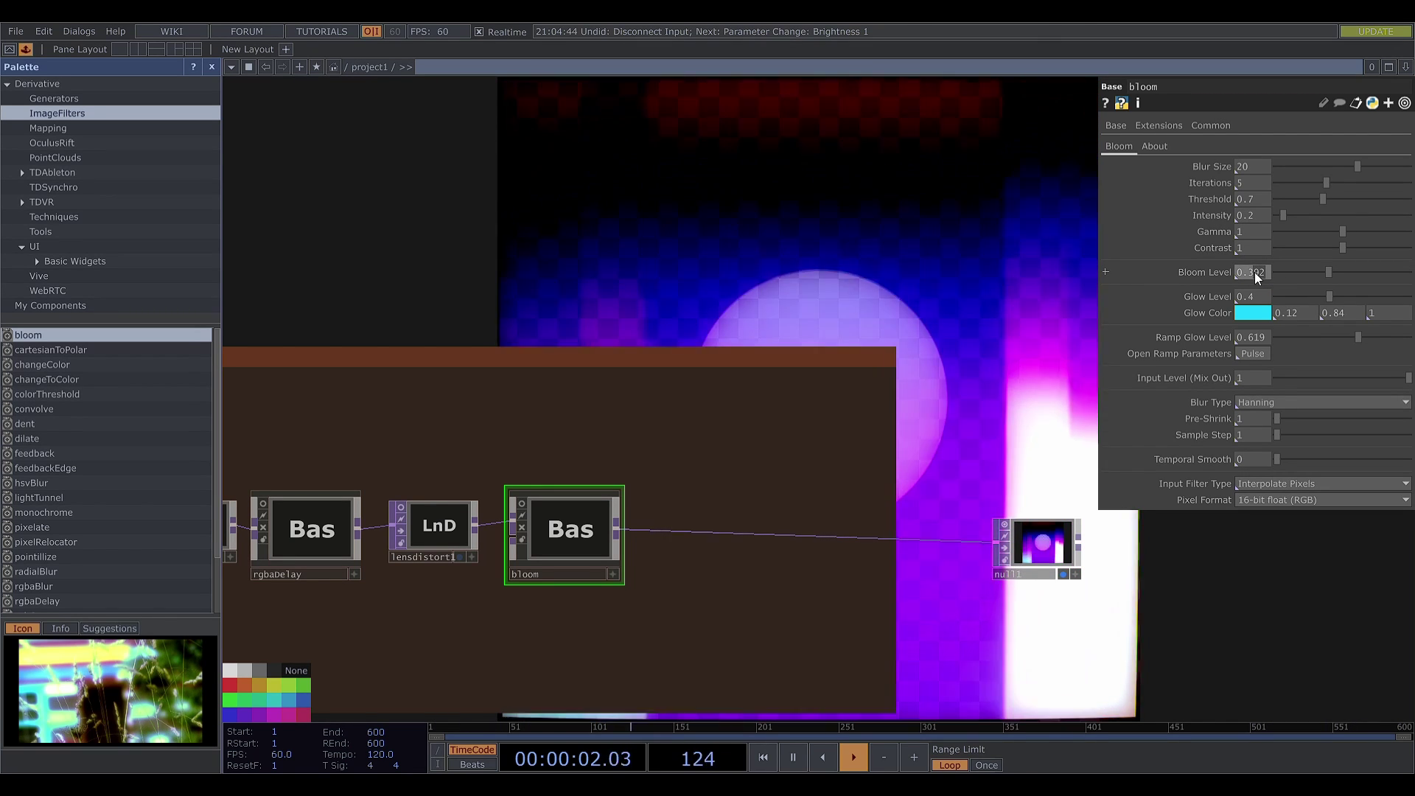
text(2)
key(Return)
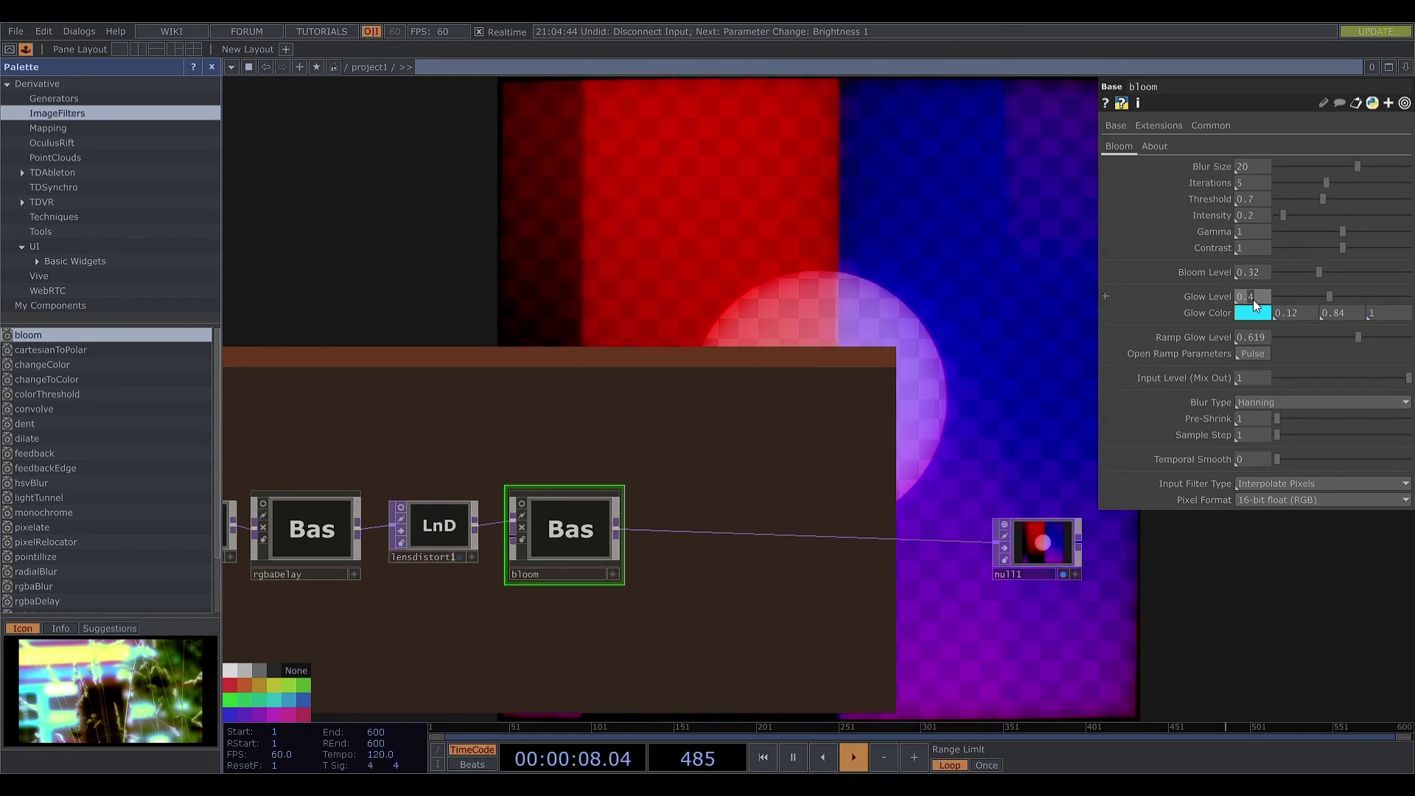
Set the bloom's glow level to 0.32 and its glow colour to white, and open its ramp parameters
click(1253, 297)
text(0.32)
key(Return)
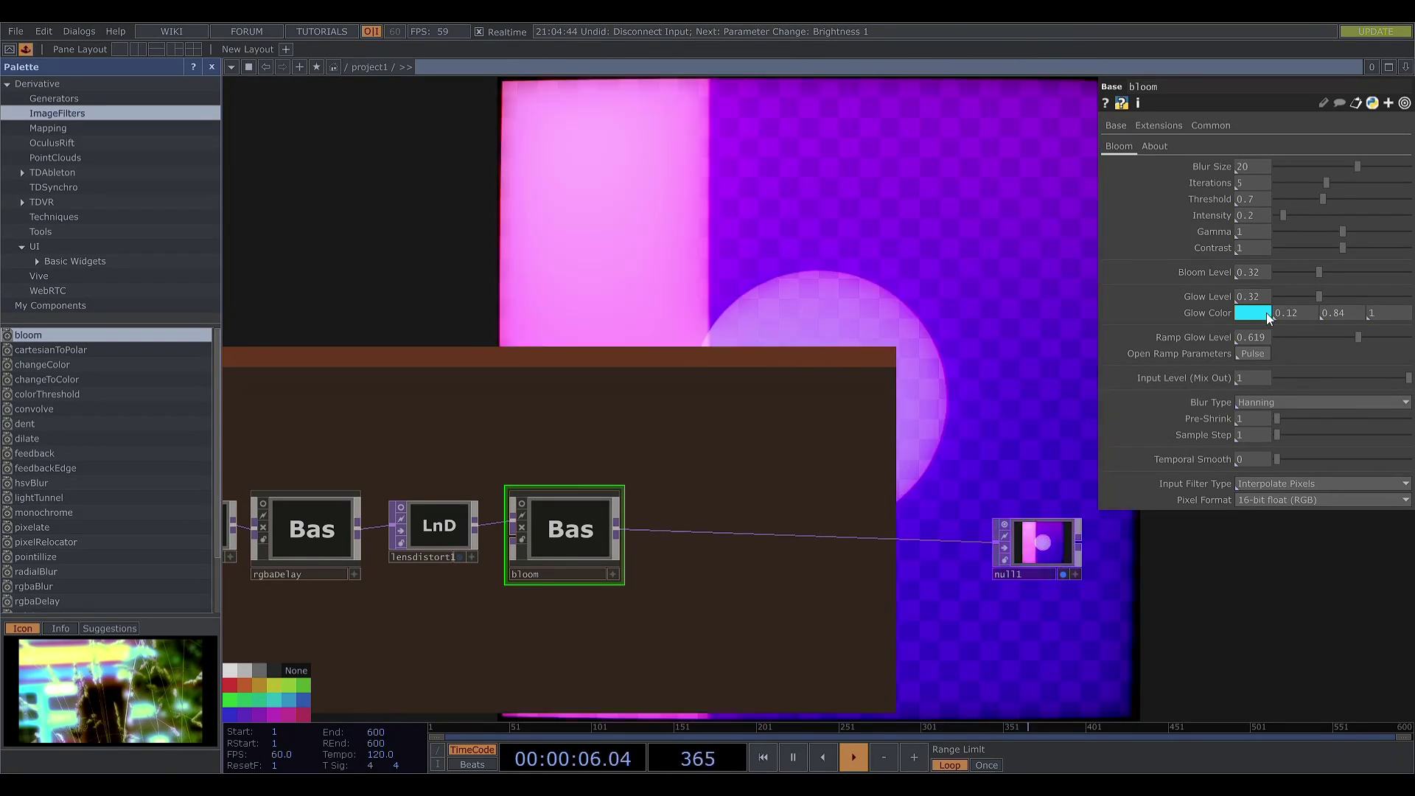
middle_drag(1262, 319, 1187, 324)
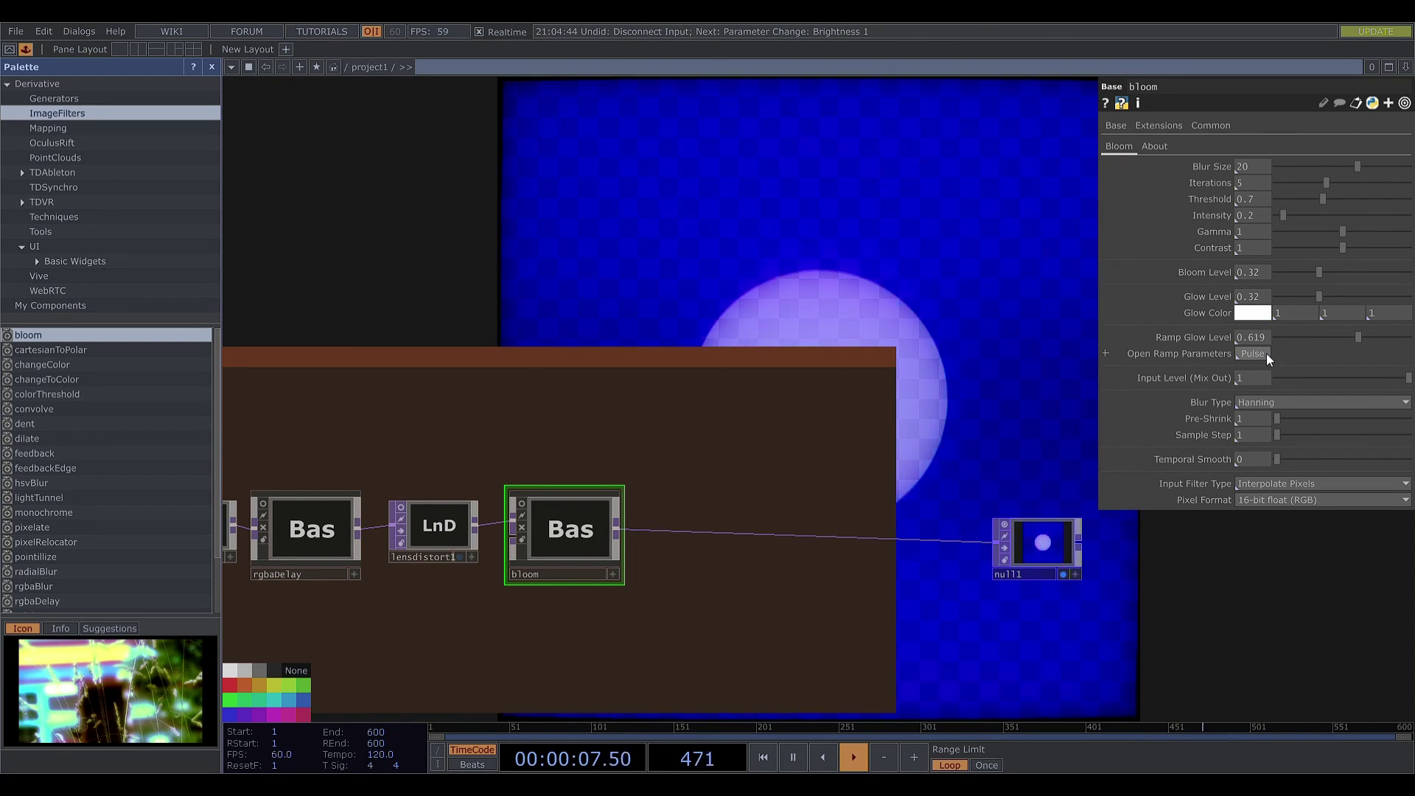
click(1266, 354)
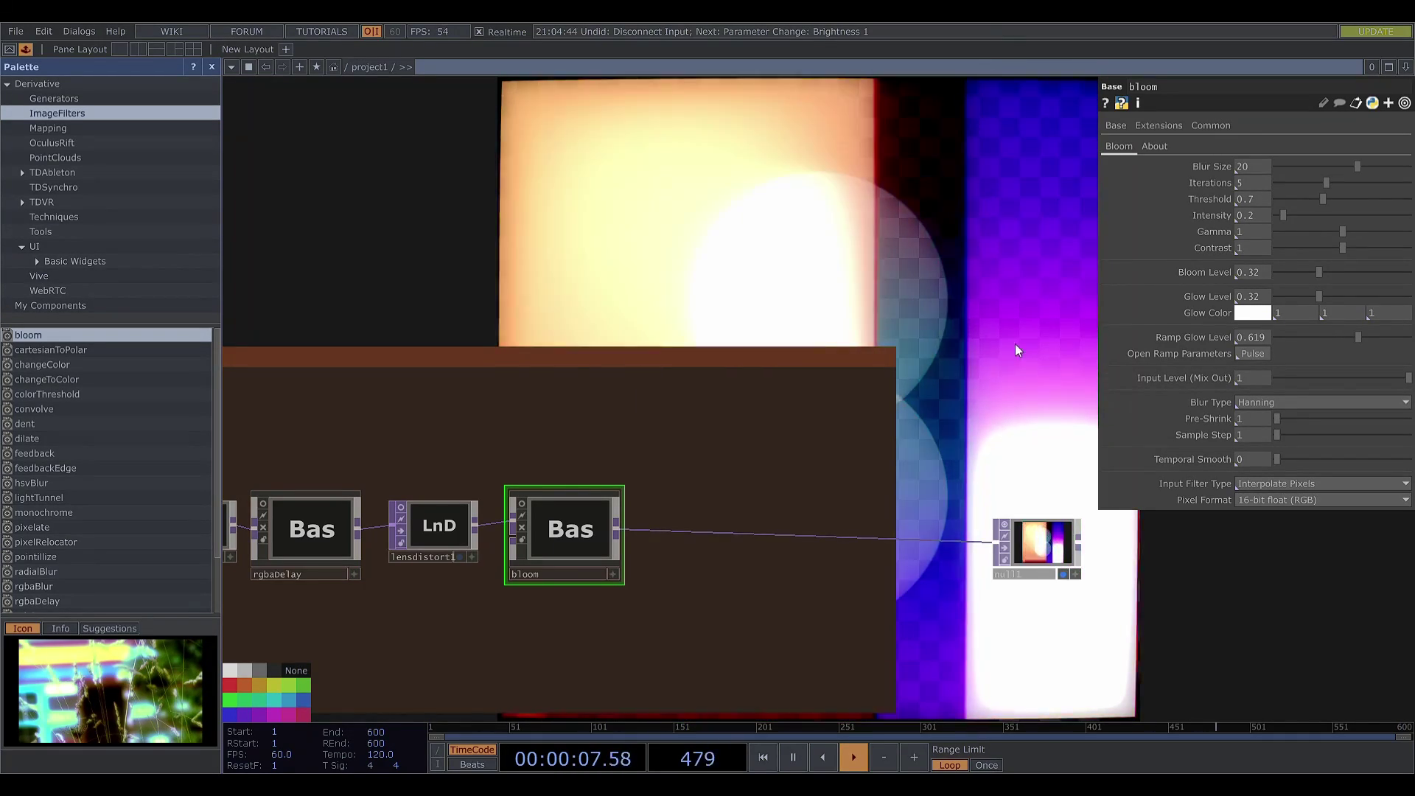
Insert a Transform TOP between the bloom and the output Null in the post-processing group
drag(1010, 353, 1108, 233)
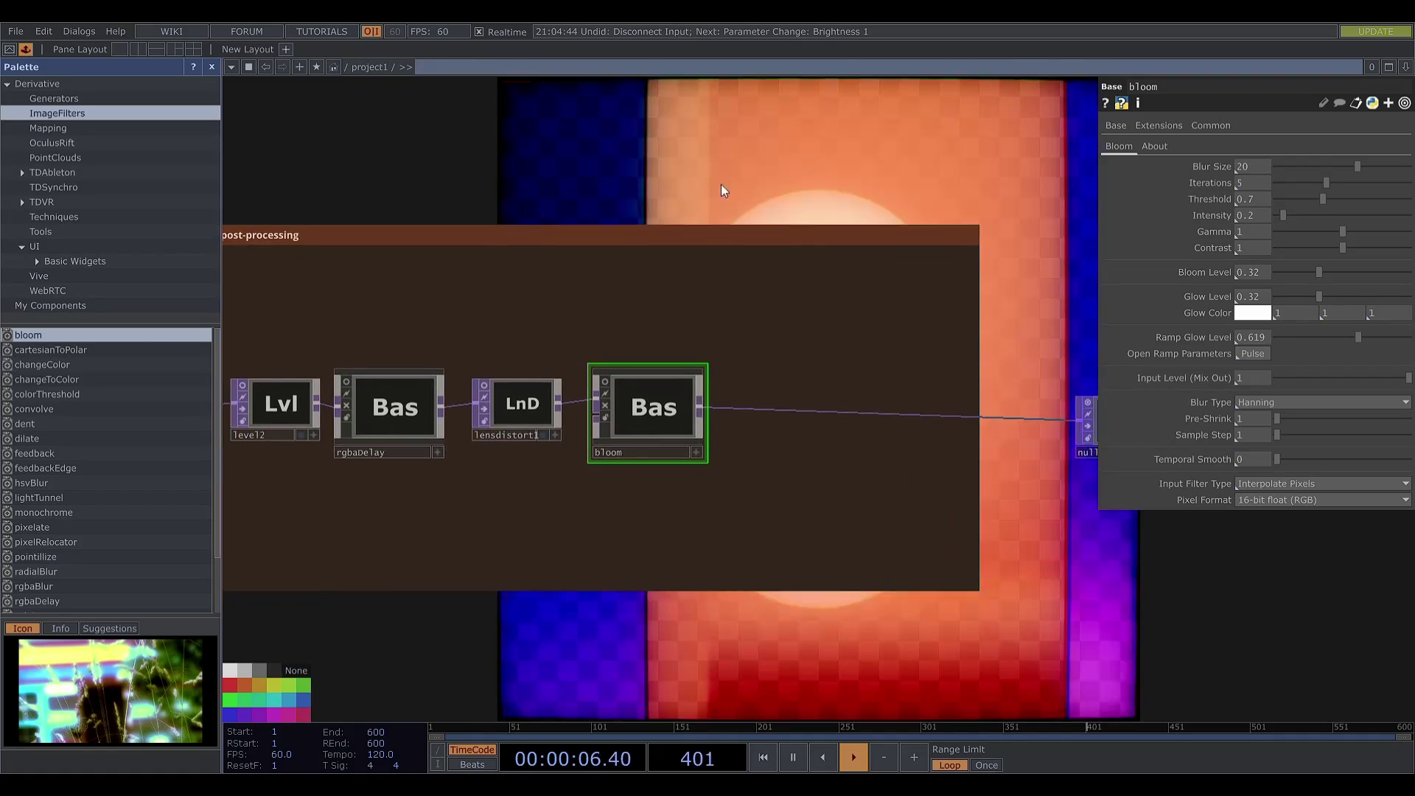
drag(733, 366, 537, 512)
right_click(531, 562)
click(575, 547)
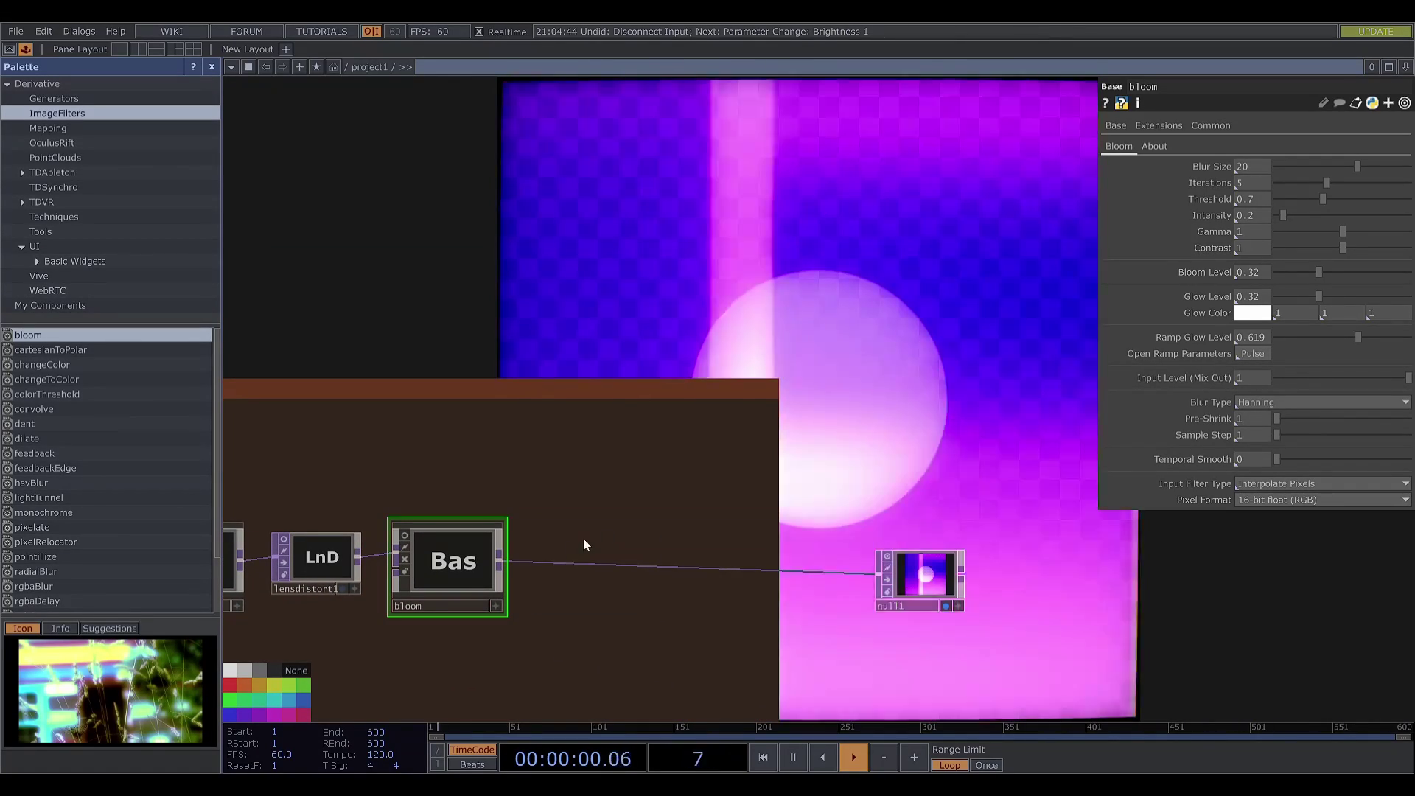
click(575, 560)
Turn on Comp Over Background Color for the Transform TOP and set its background alpha to 1
drag(891, 363, 621, 414)
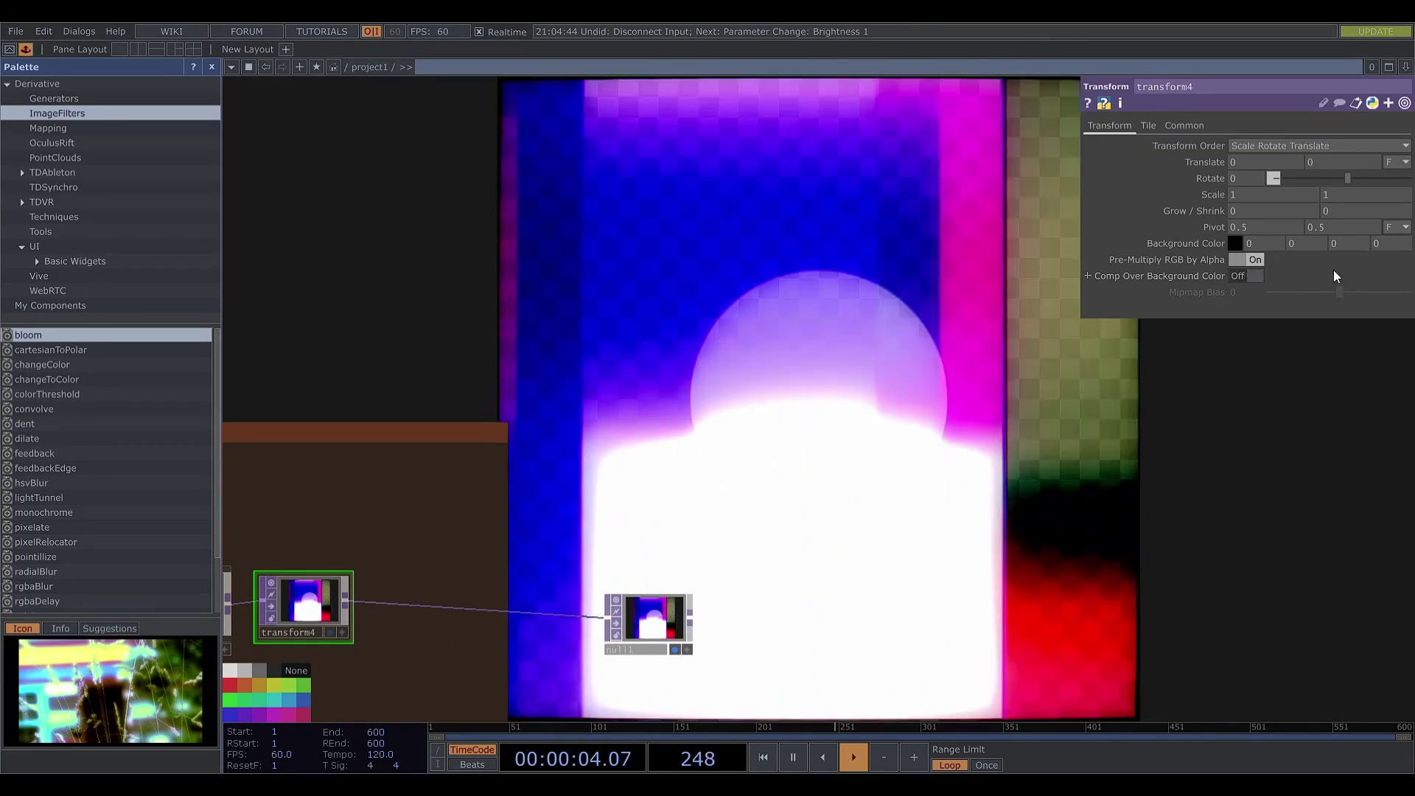
click(1257, 275)
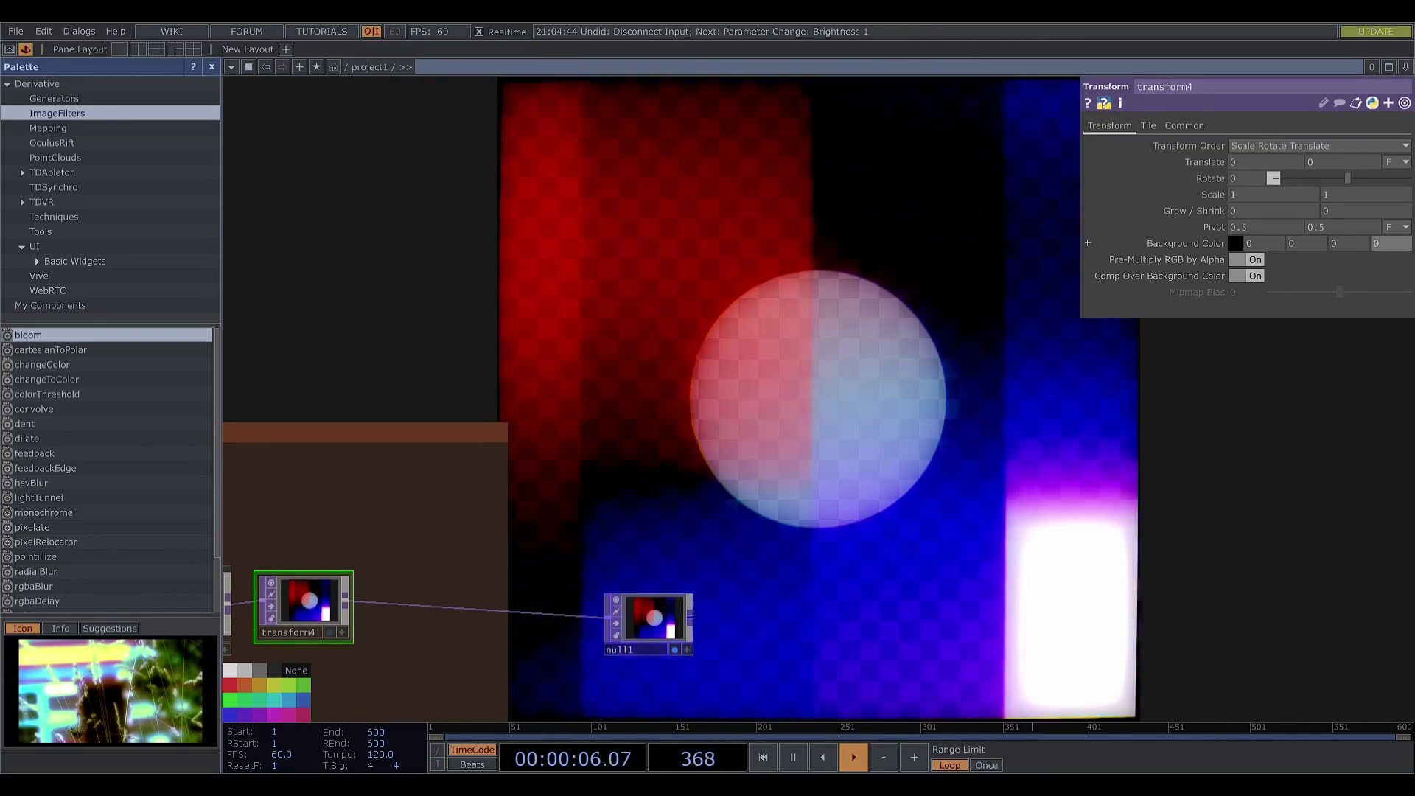
text(1)
key(Return)
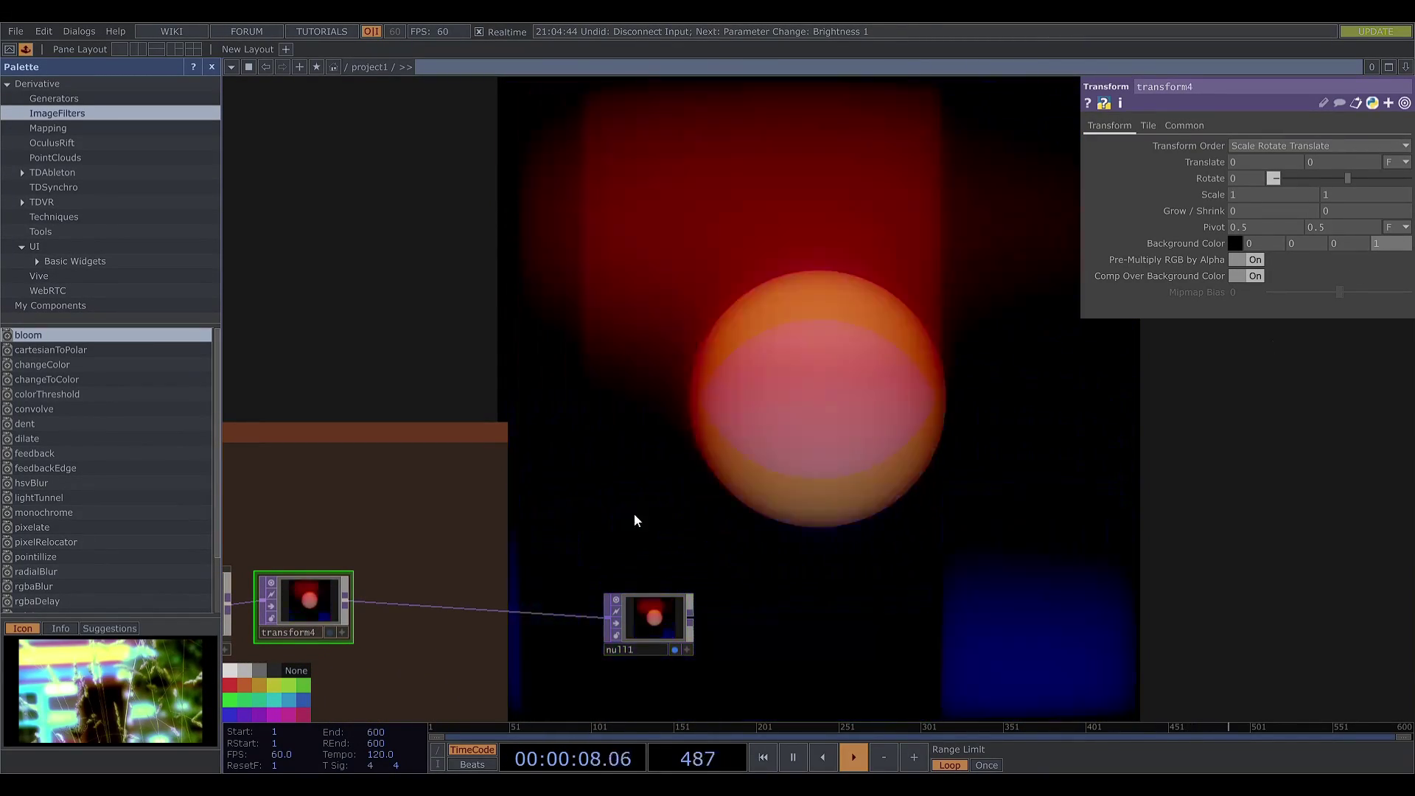
Insert an HSV Adjust TOP between the Transform TOP and the output Null, and set its hue offset to 0 after trying other values
drag(738, 537, 602, 630)
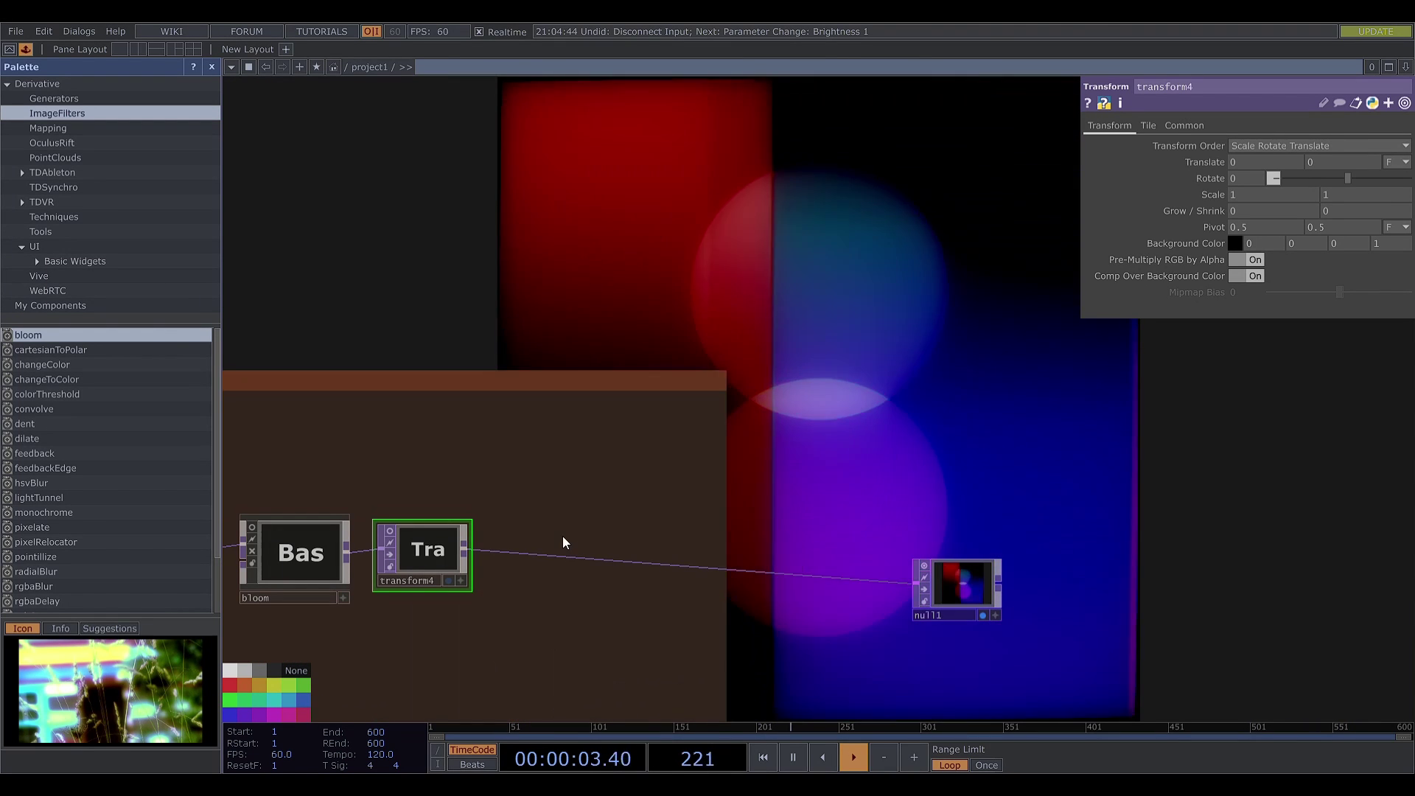
click(437, 433)
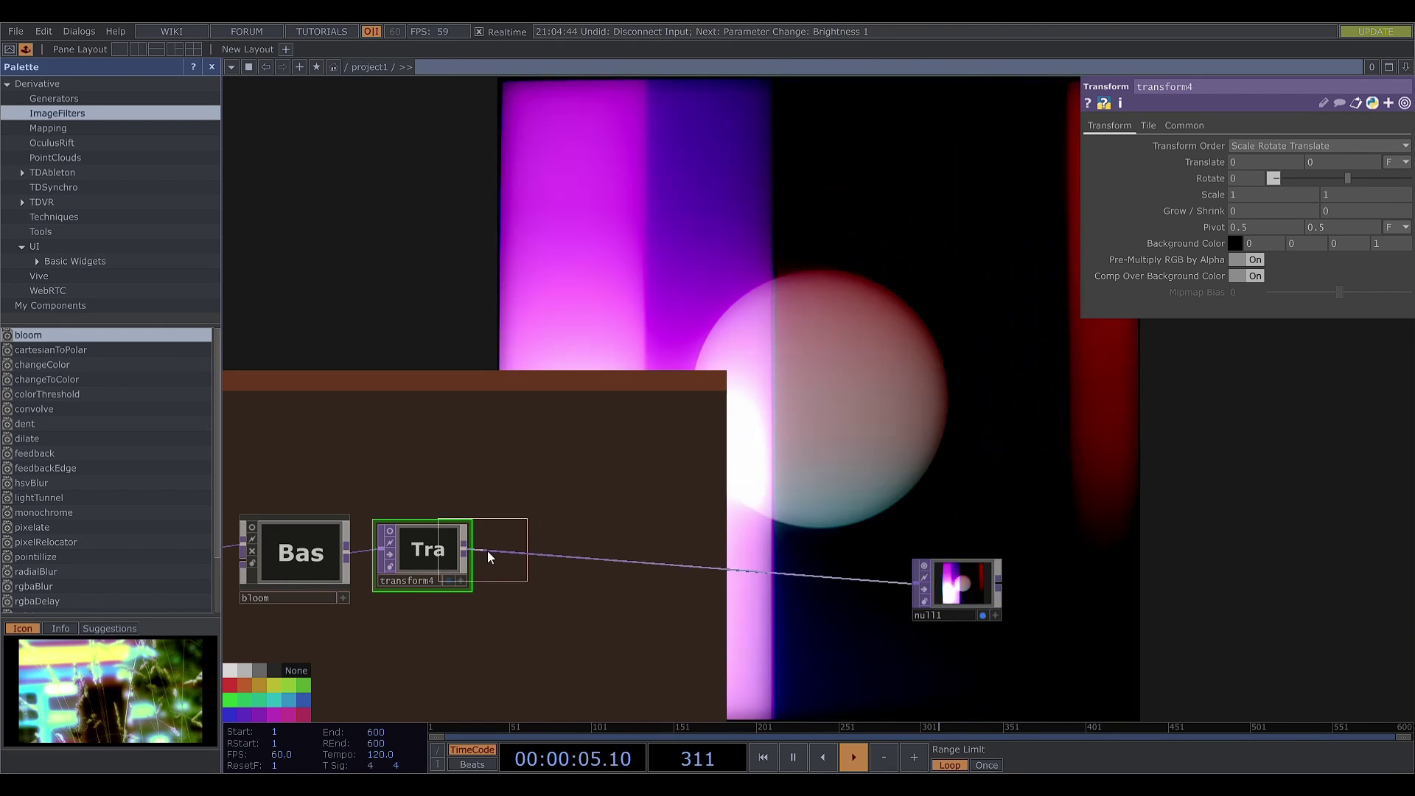
click(545, 557)
drag(915, 443, 804, 487)
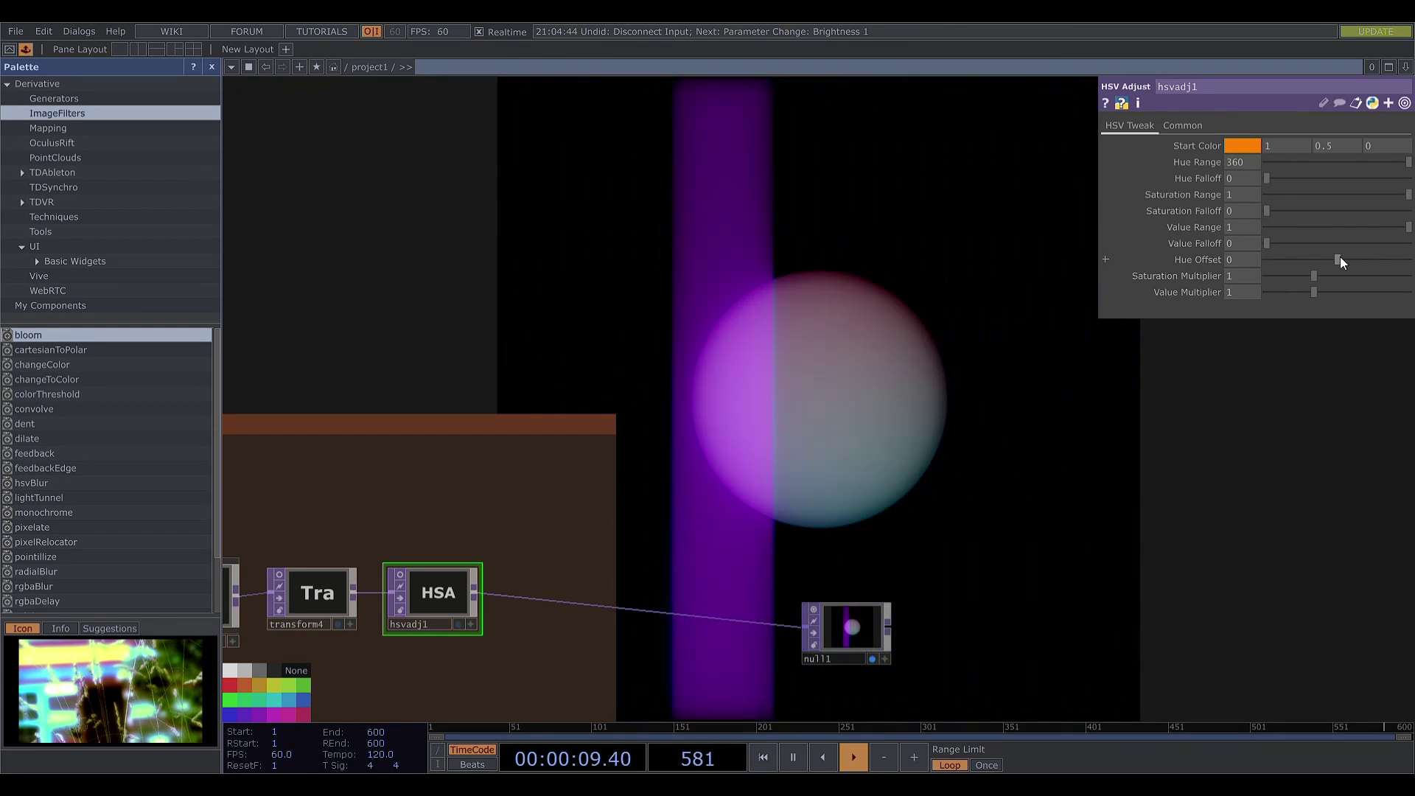
drag(1337, 261, 1190, 263)
text(0)
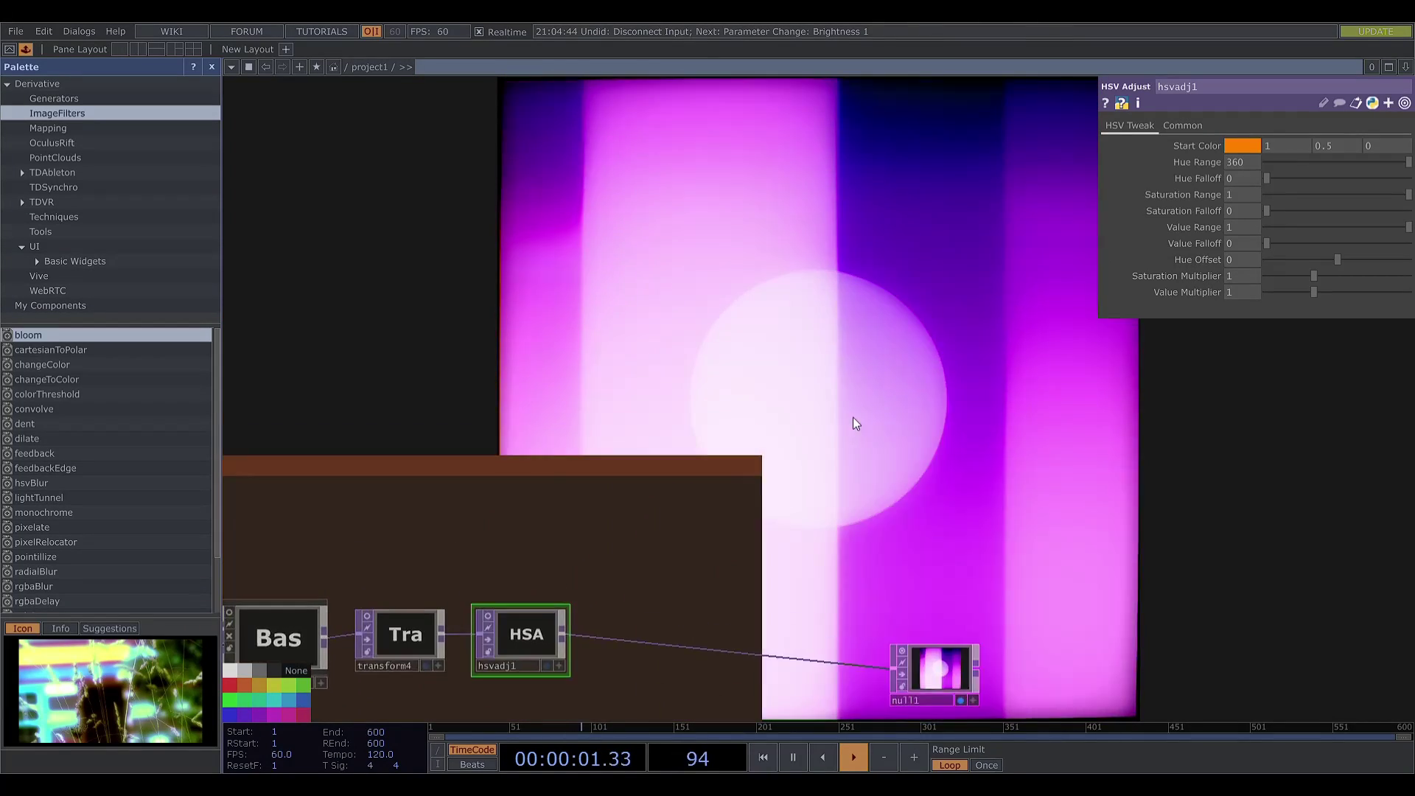
Add a Noise TOP above the HSV Adjust TOP in the post-processing group and set its type to Random
drag(852, 417, 797, 327)
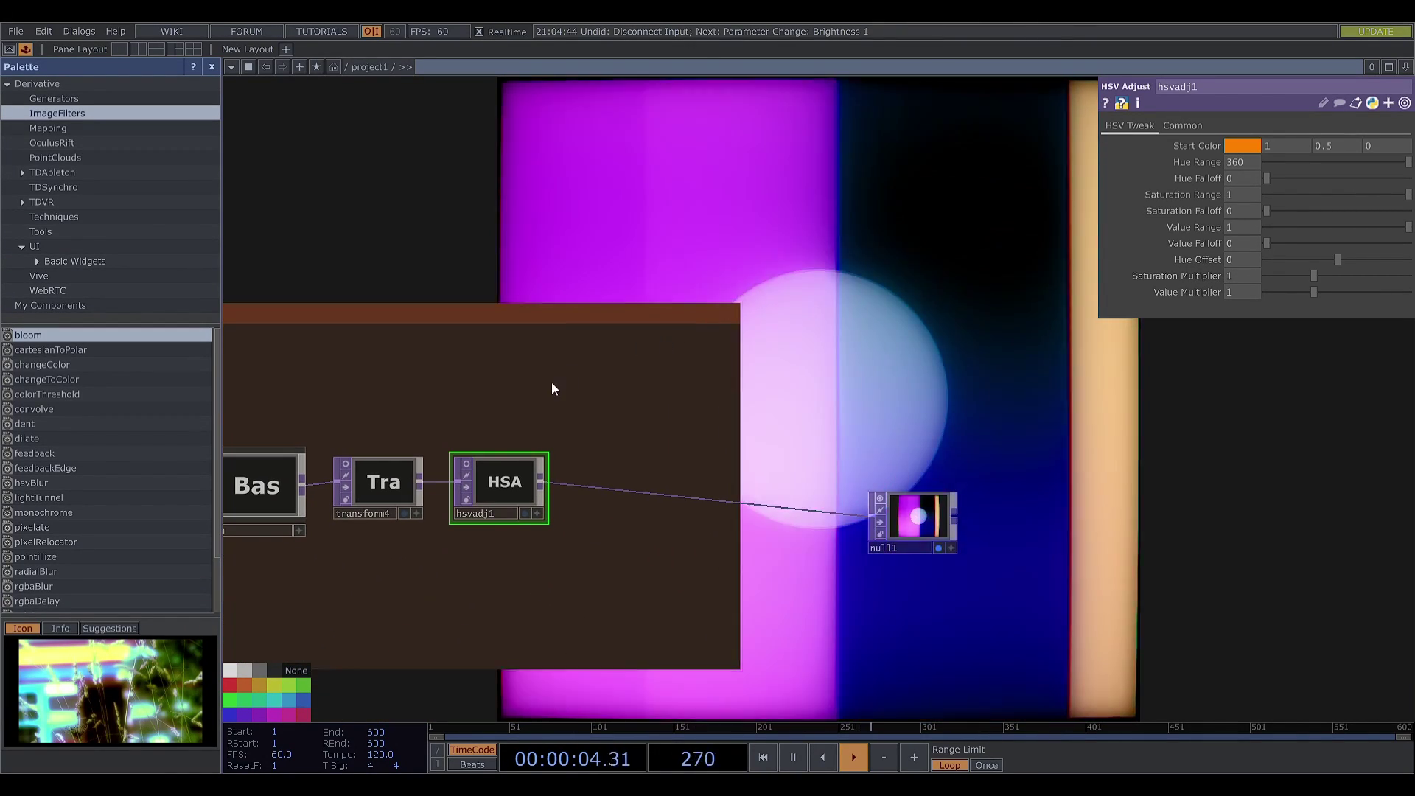
click(528, 277)
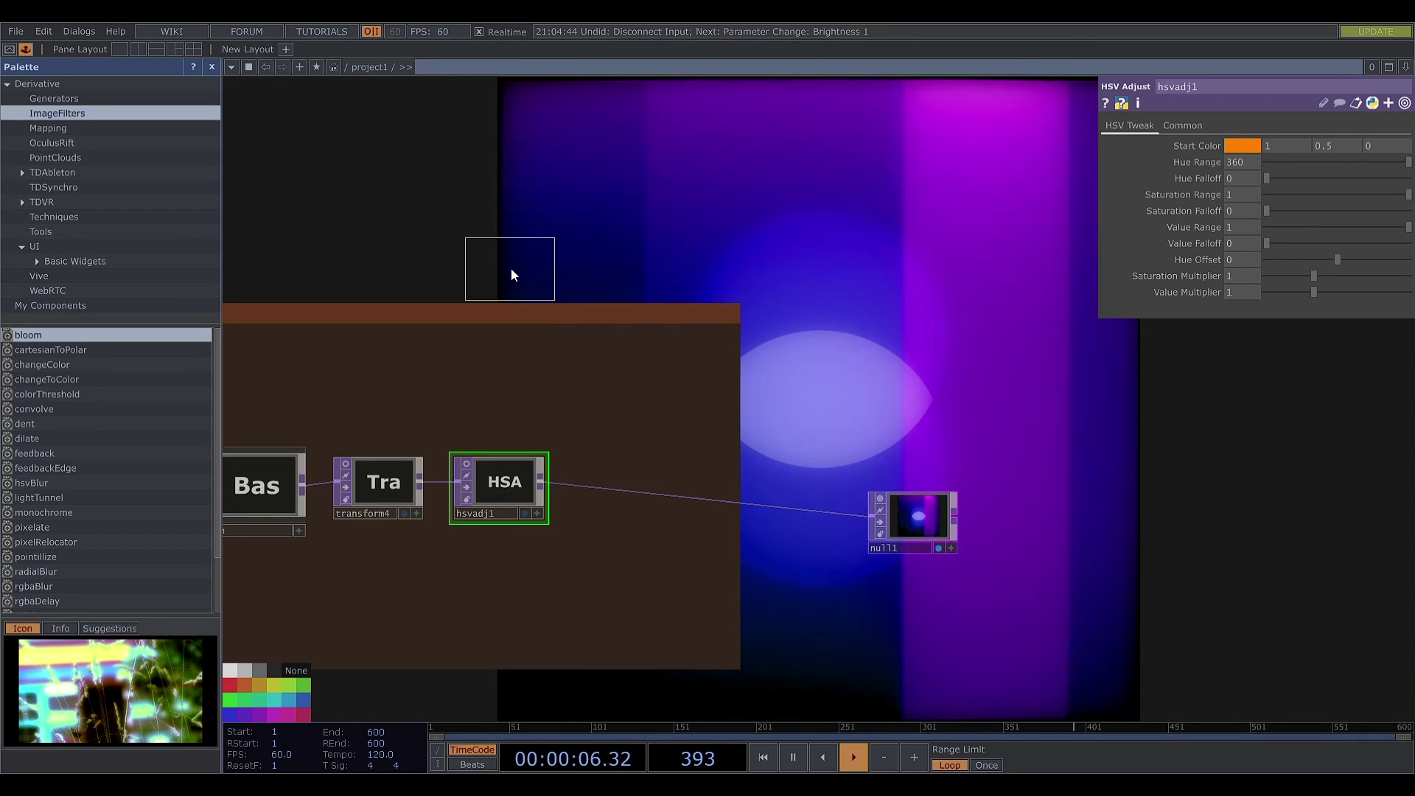
click(599, 404)
drag(730, 314, 855, 365)
scroll(821, 323, down, 8)
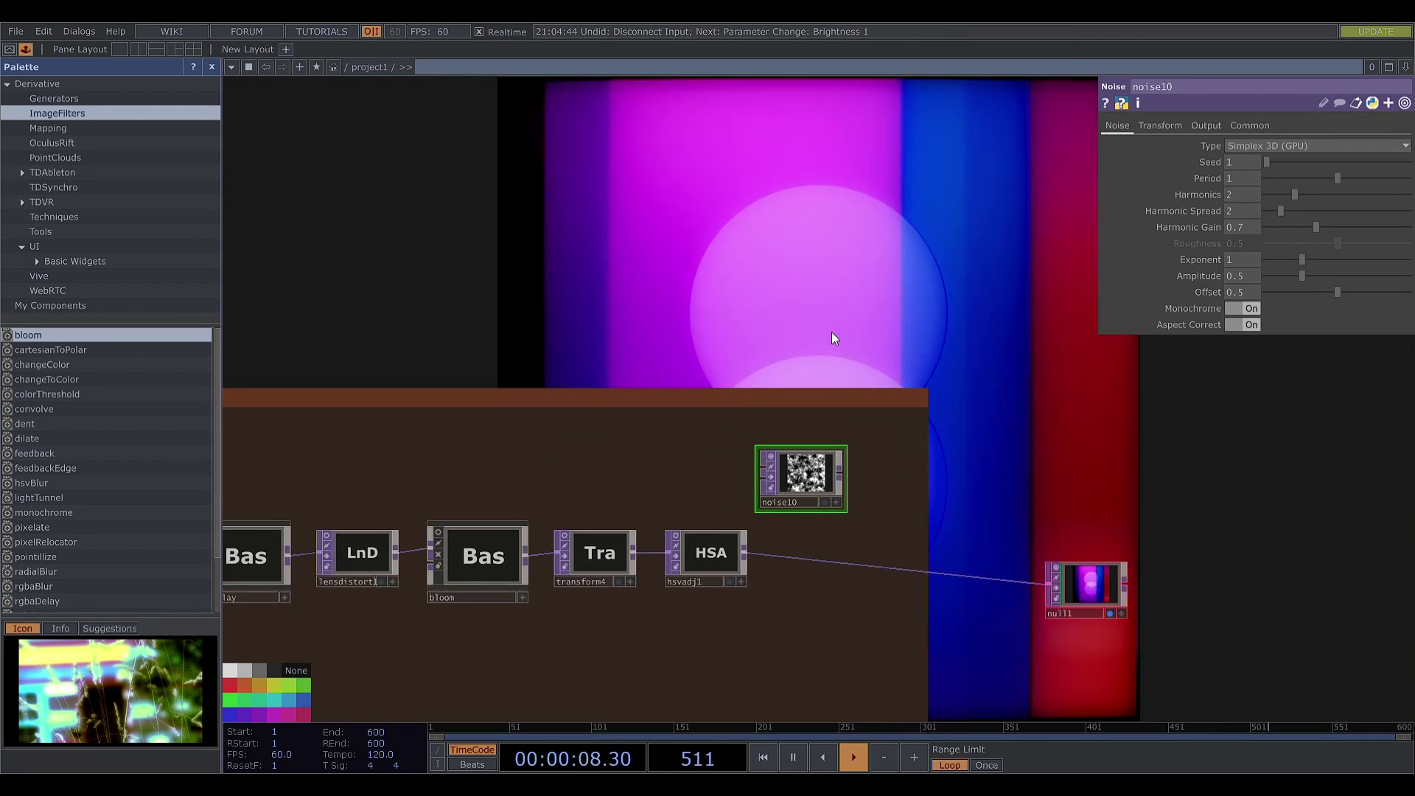
drag(803, 242, 545, 350)
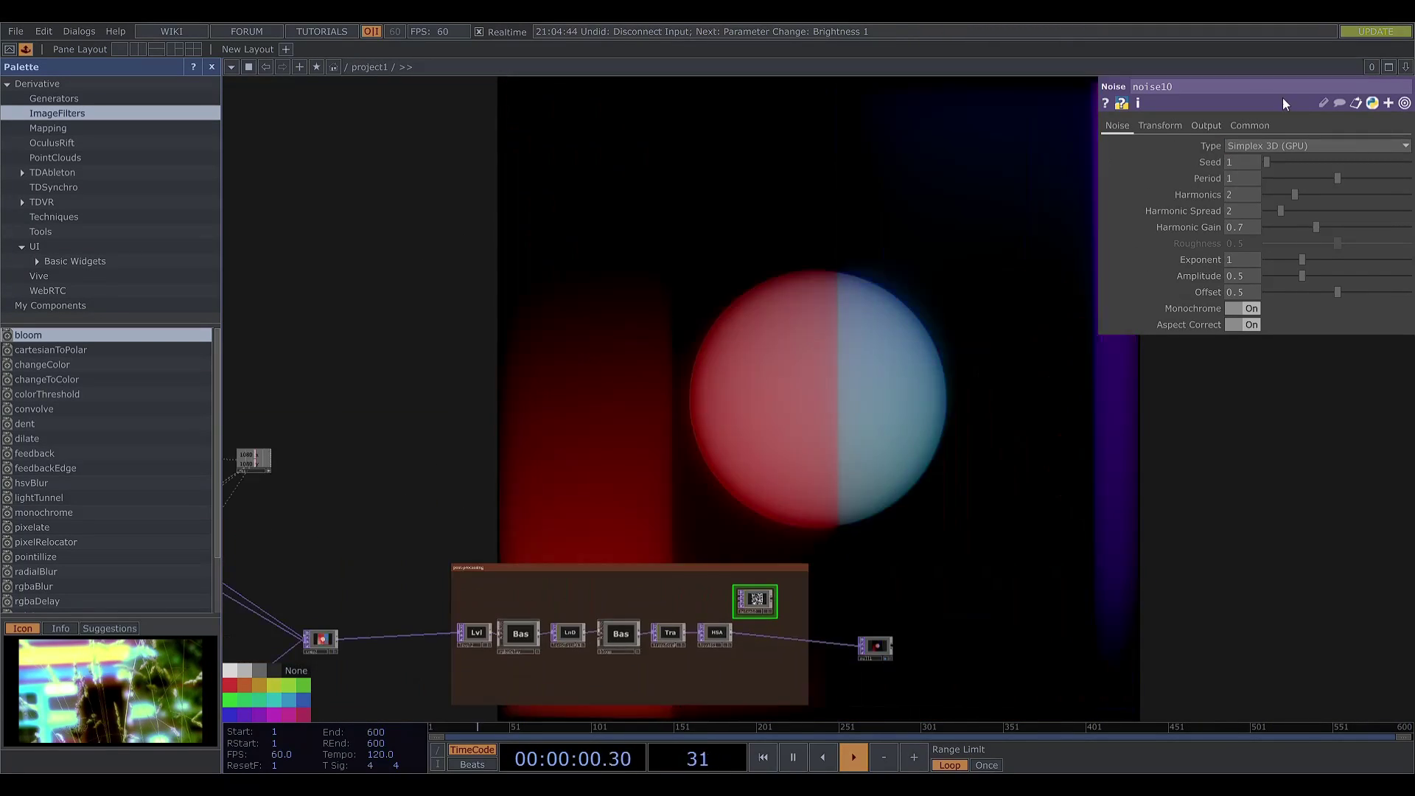
click(1274, 145)
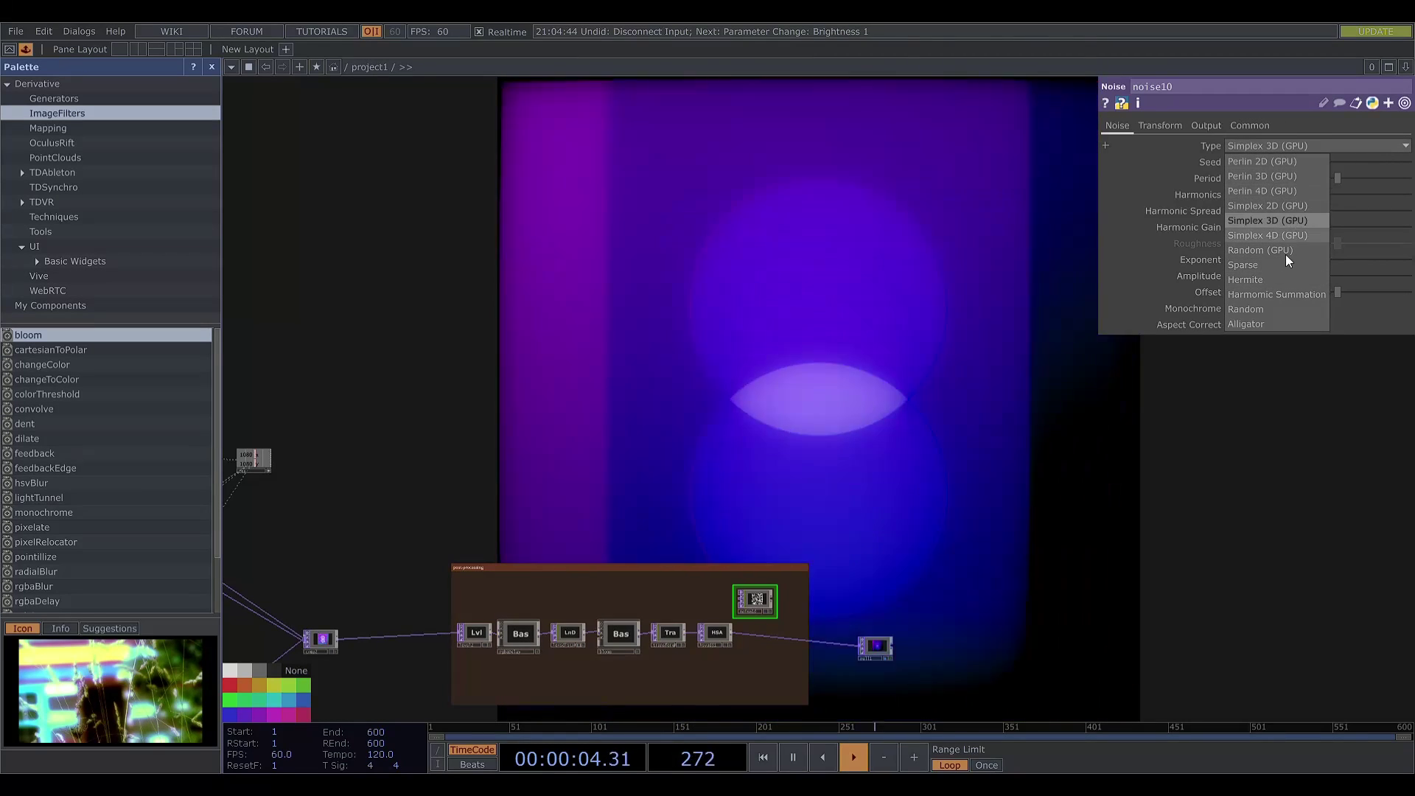
click(1266, 310)
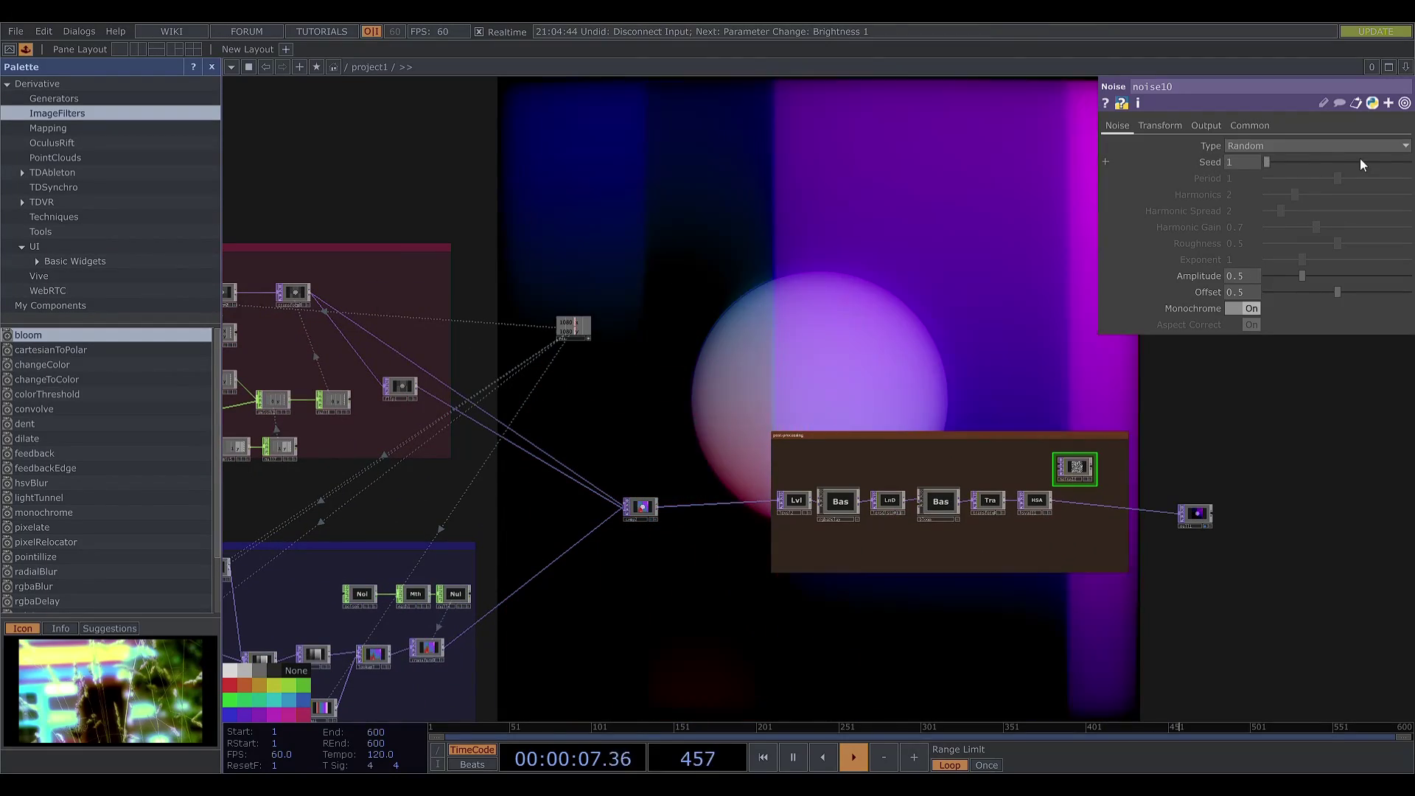
Link the noise's resolution width and height to the x and y channels of the res CHOP
click(1250, 126)
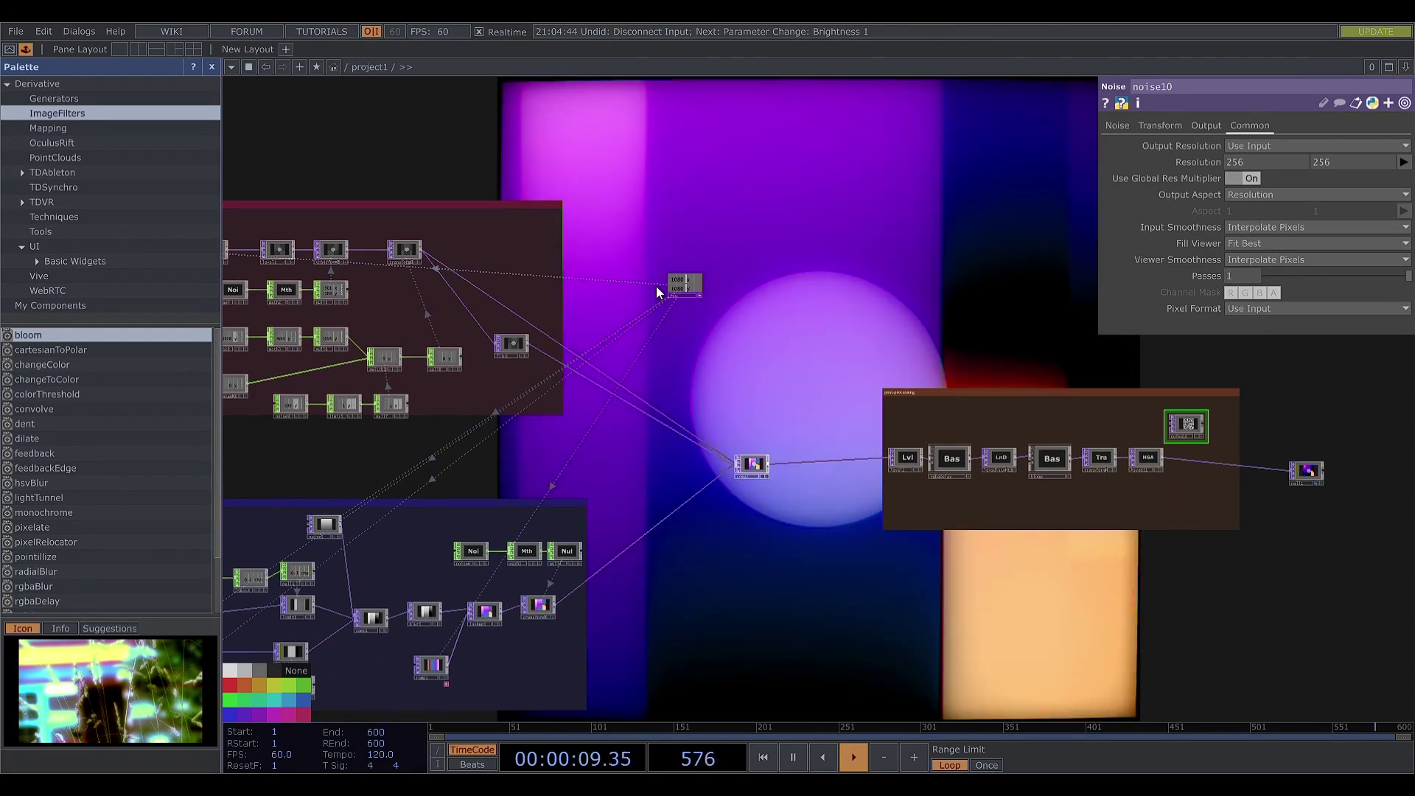
drag(658, 292, 1229, 167)
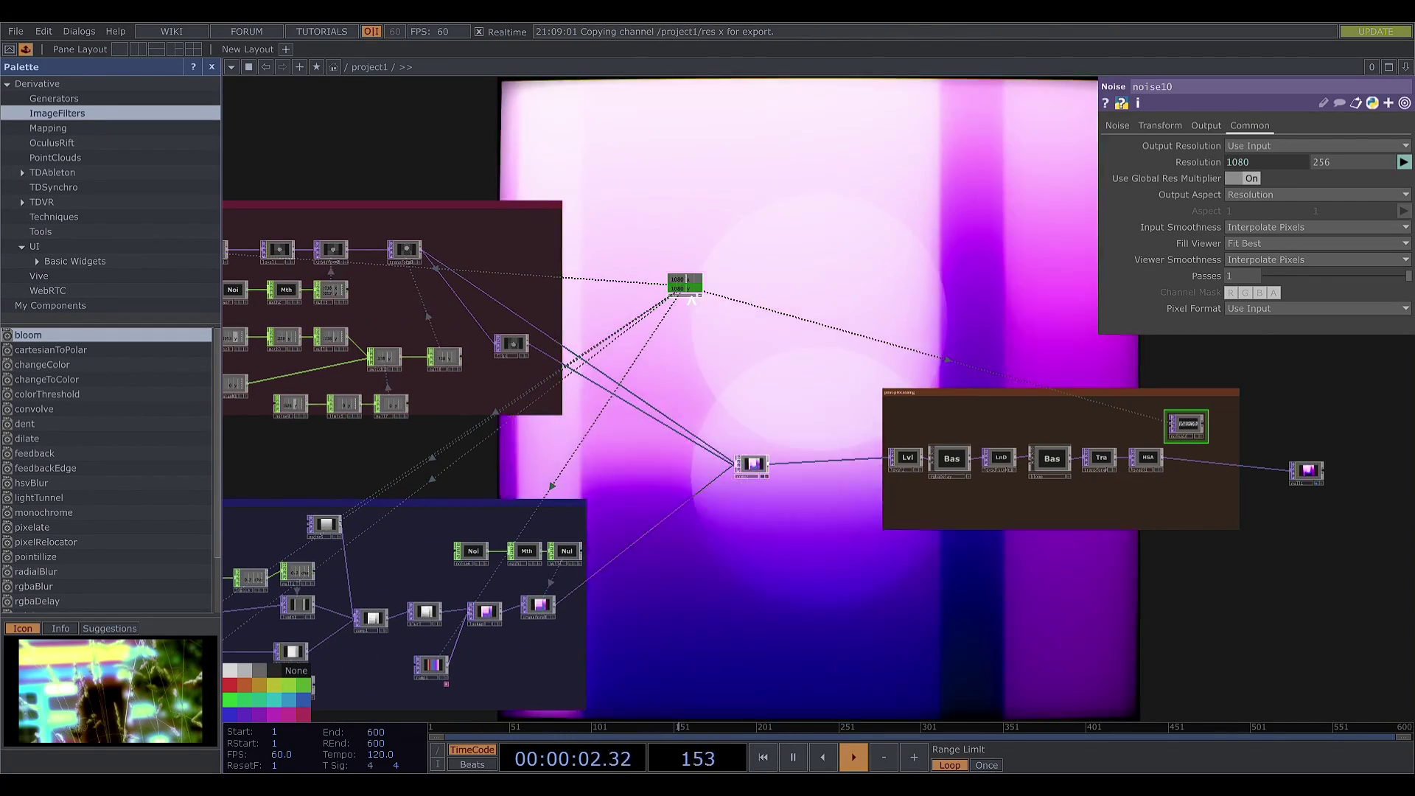
drag(680, 289, 1349, 160)
Animate the noise's seed with the expression absTime.seconds
drag(945, 318, 710, 315)
drag(934, 344, 648, 325)
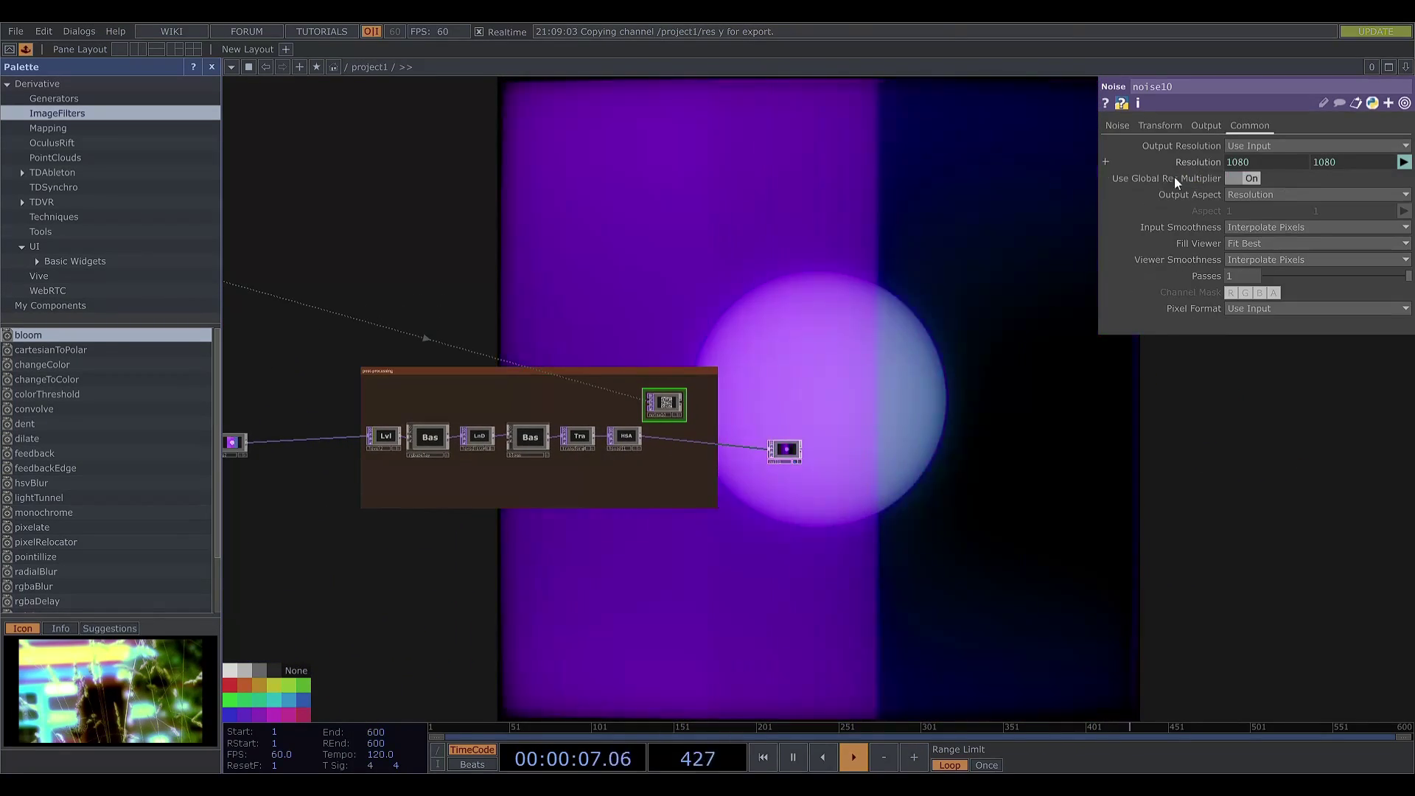
drag(712, 290, 643, 320)
scroll(647, 311, up, 5)
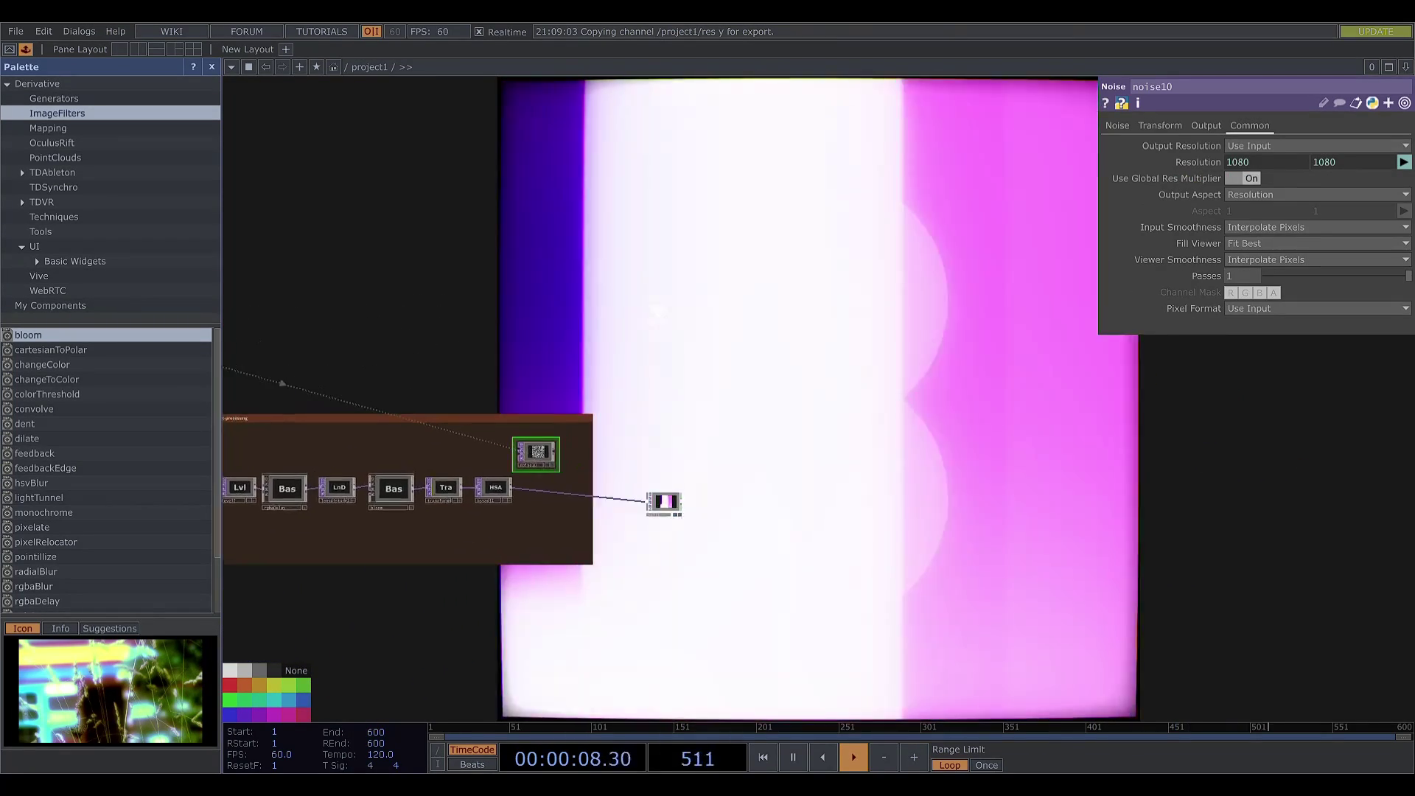
drag(1012, 148, 1053, 96)
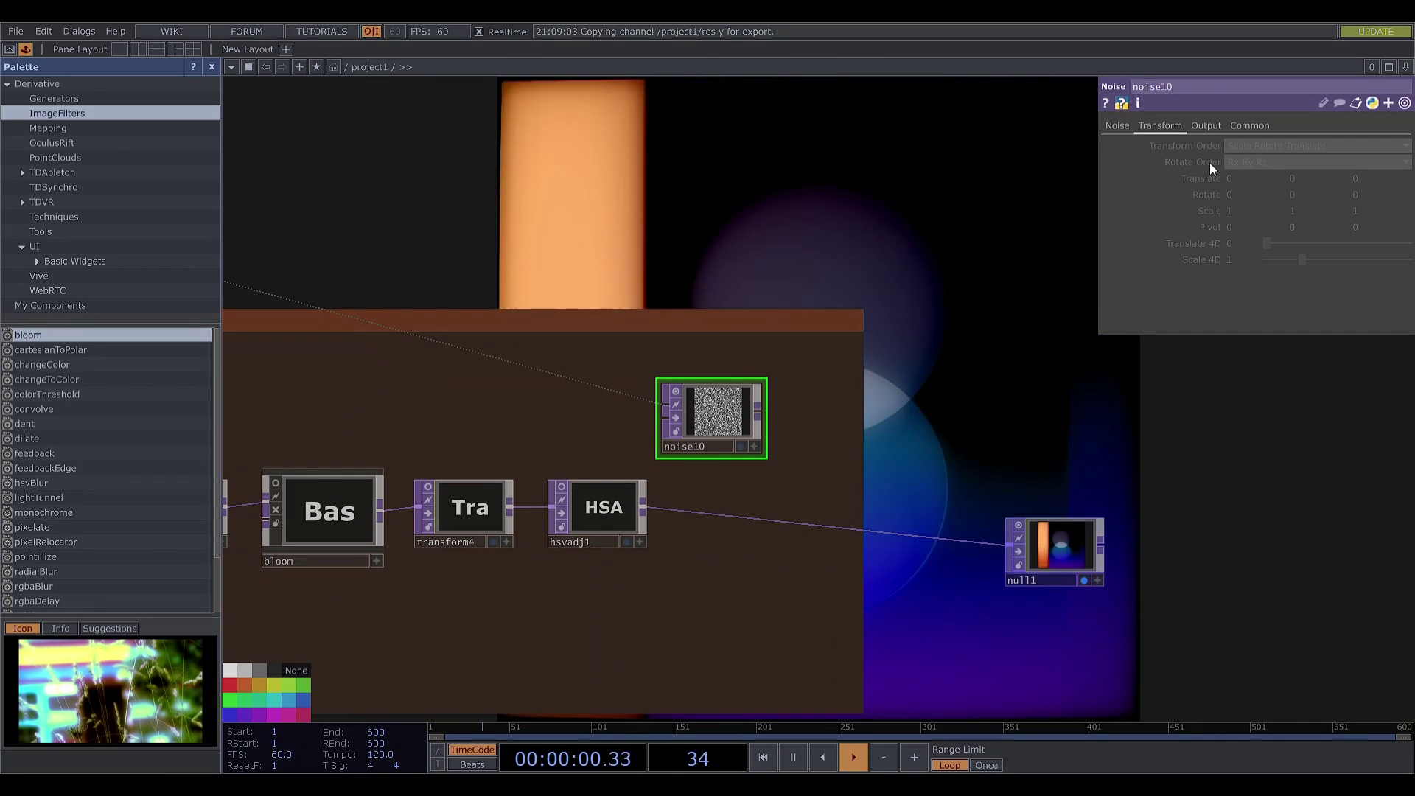
click(1117, 125)
click(1207, 162)
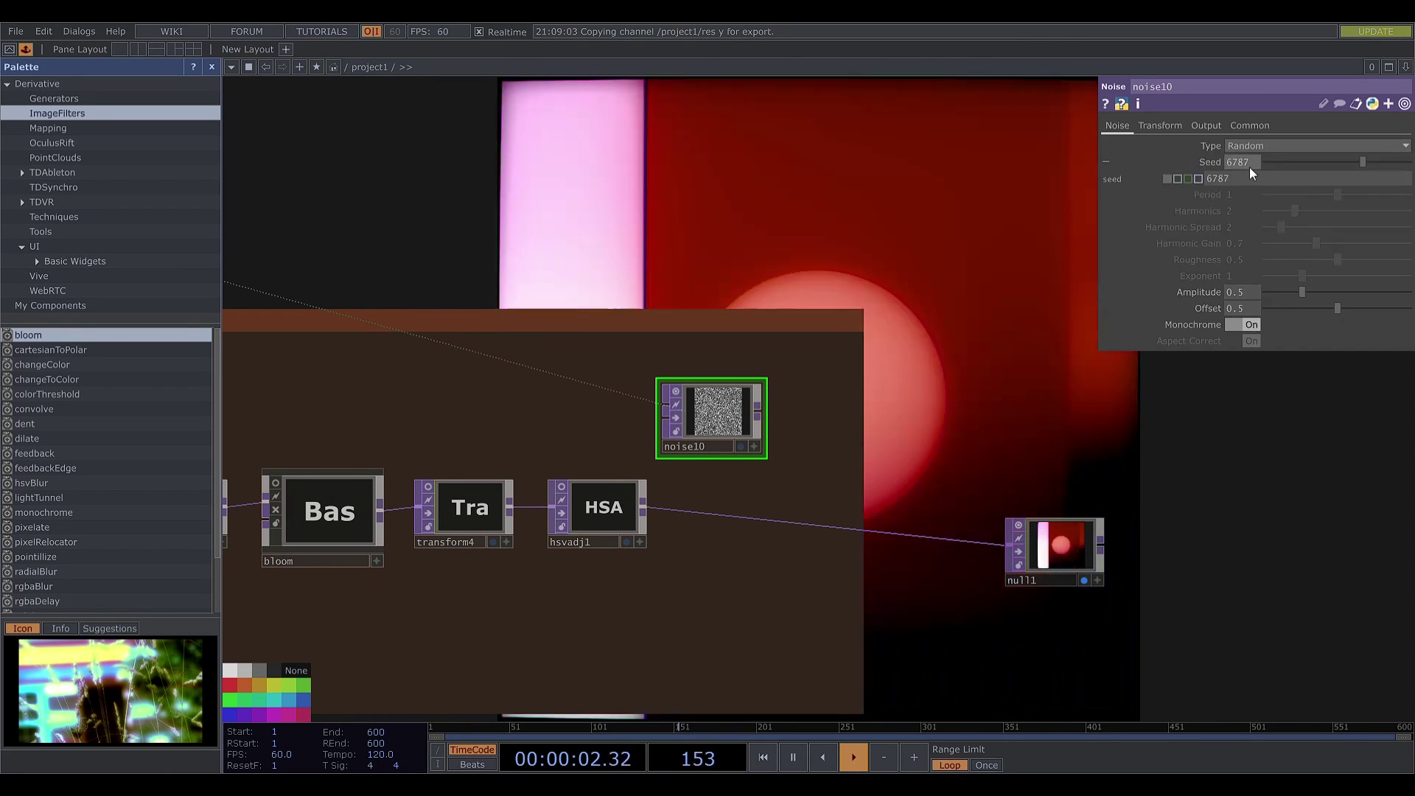
click(1259, 178)
text(abs)
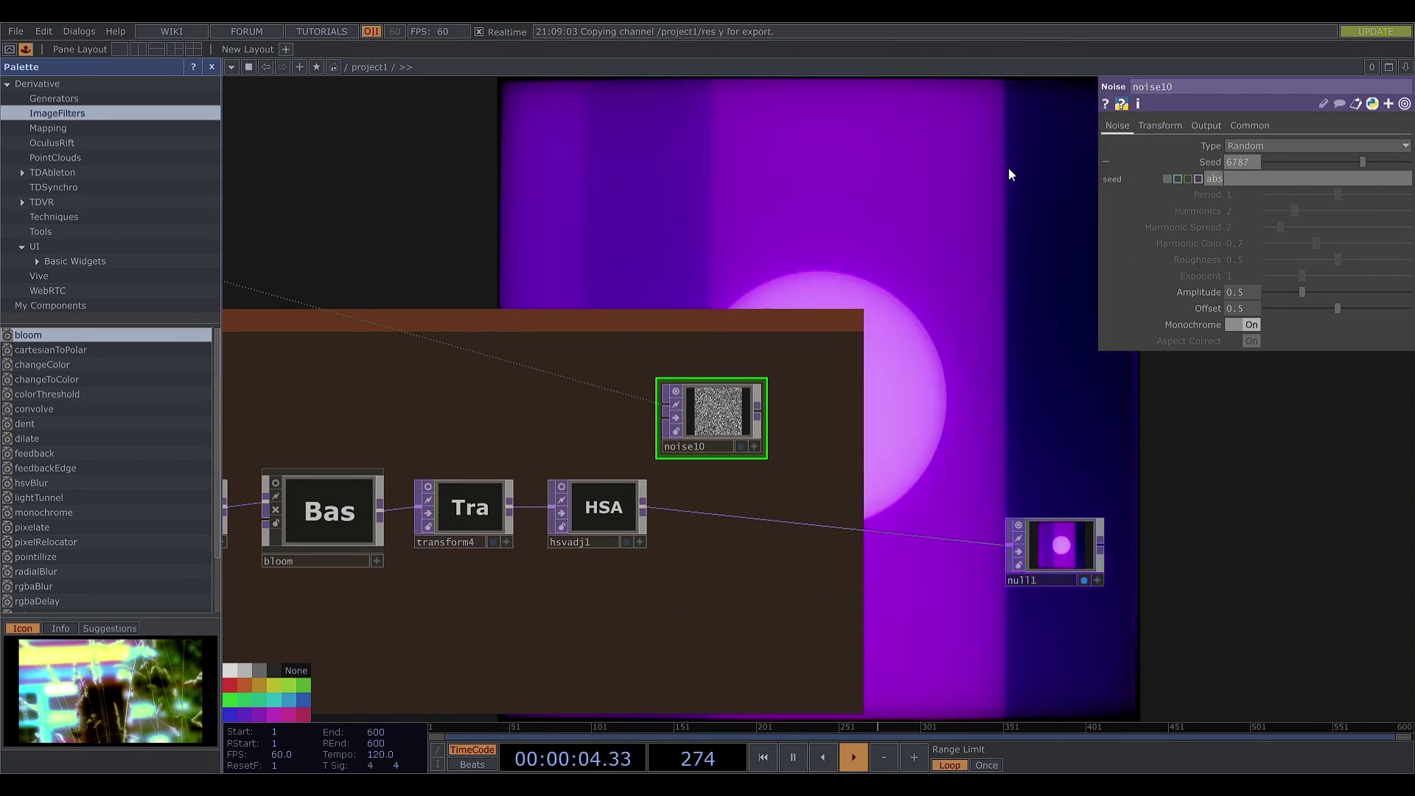
text(Time.seconds)
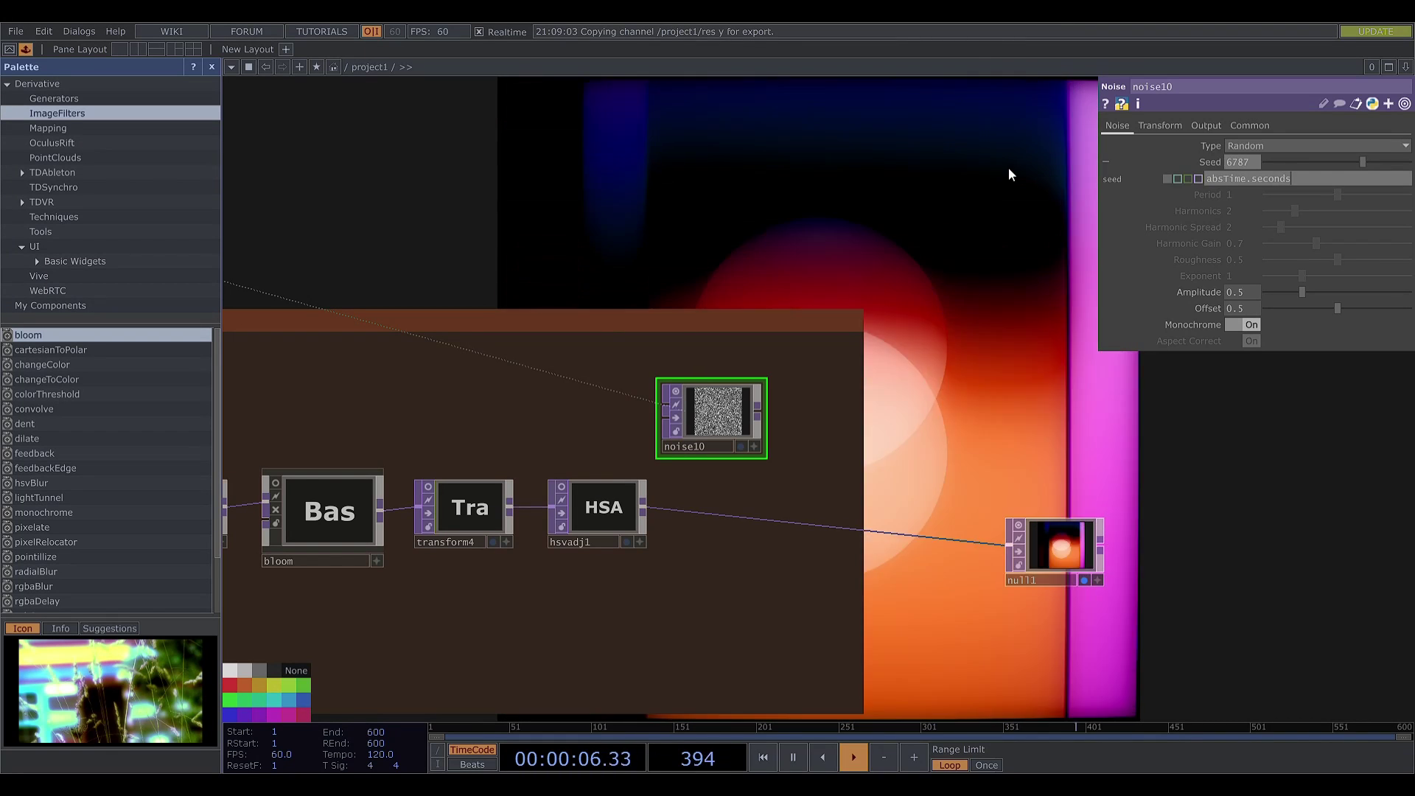
click(1207, 162)
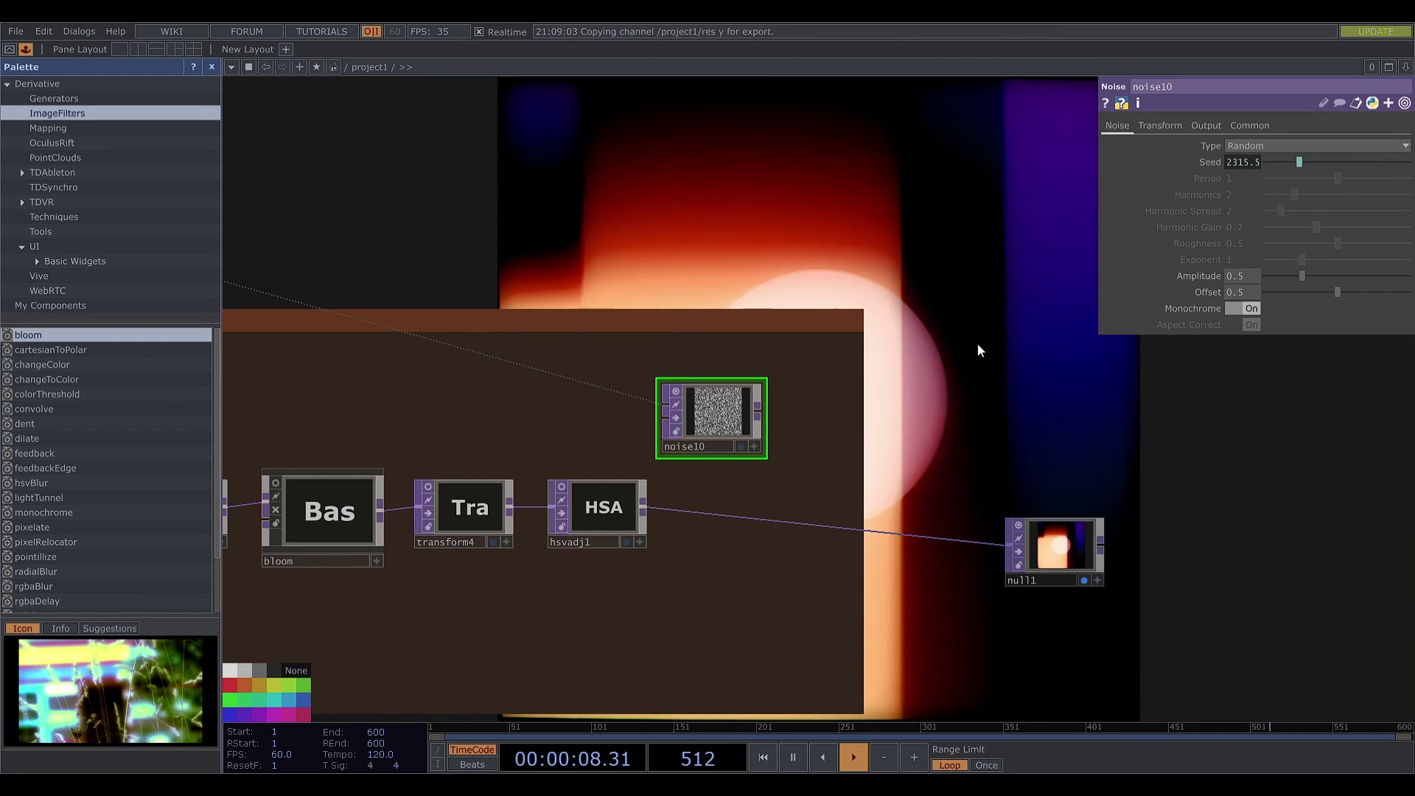
Add a Composite TOP, feed the Noise TOP into it, and set its operation to Add
drag(853, 418, 730, 422)
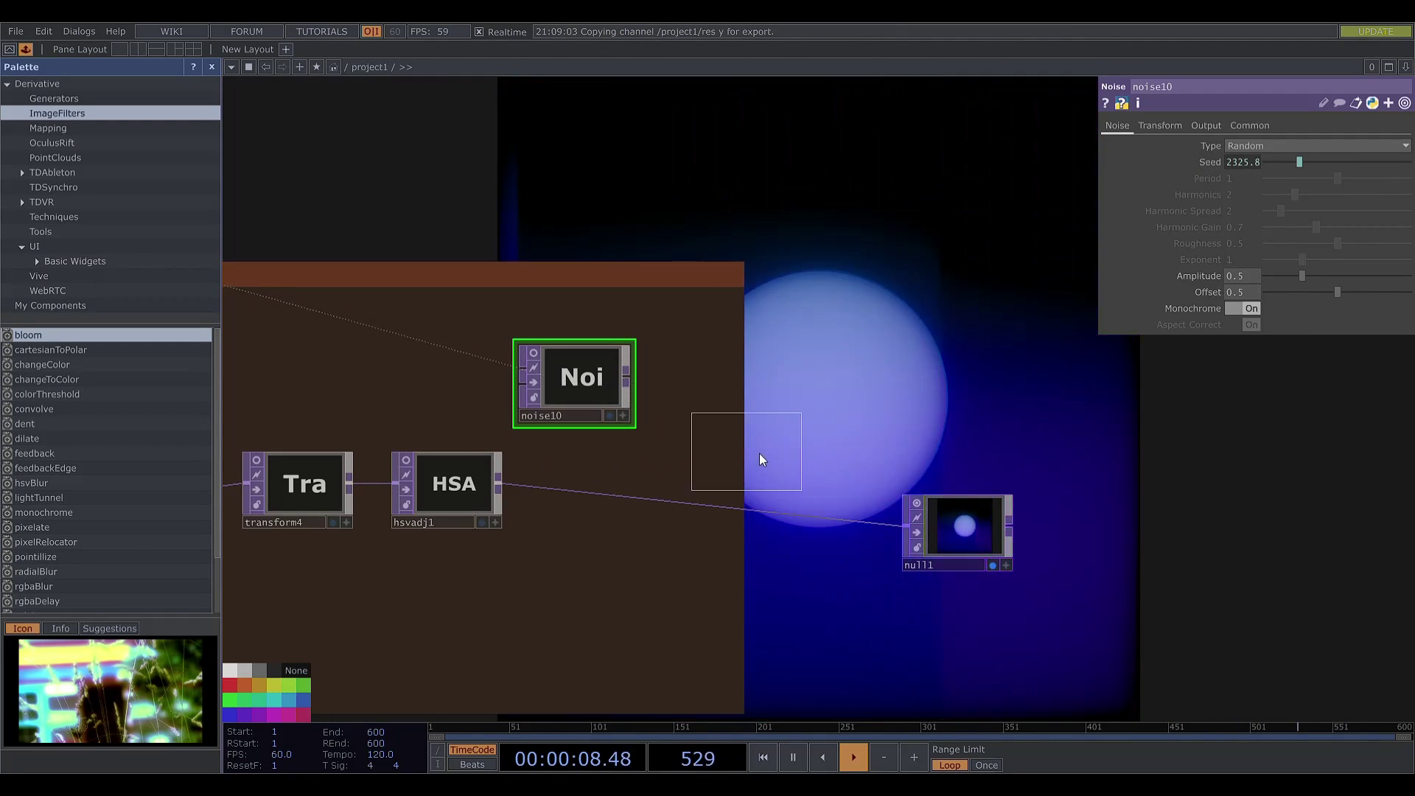
click(749, 456)
drag(627, 377, 692, 440)
click(1311, 211)
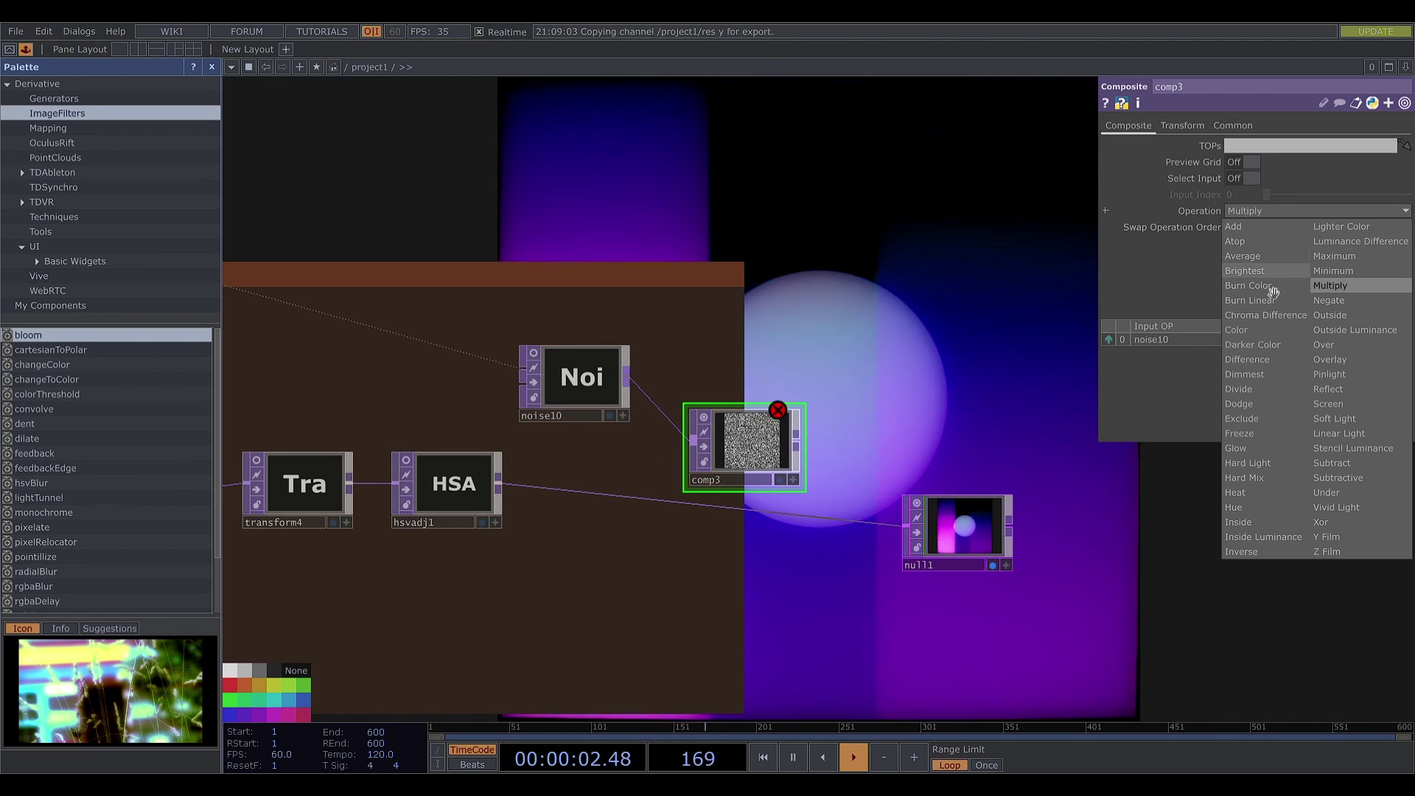
click(1264, 227)
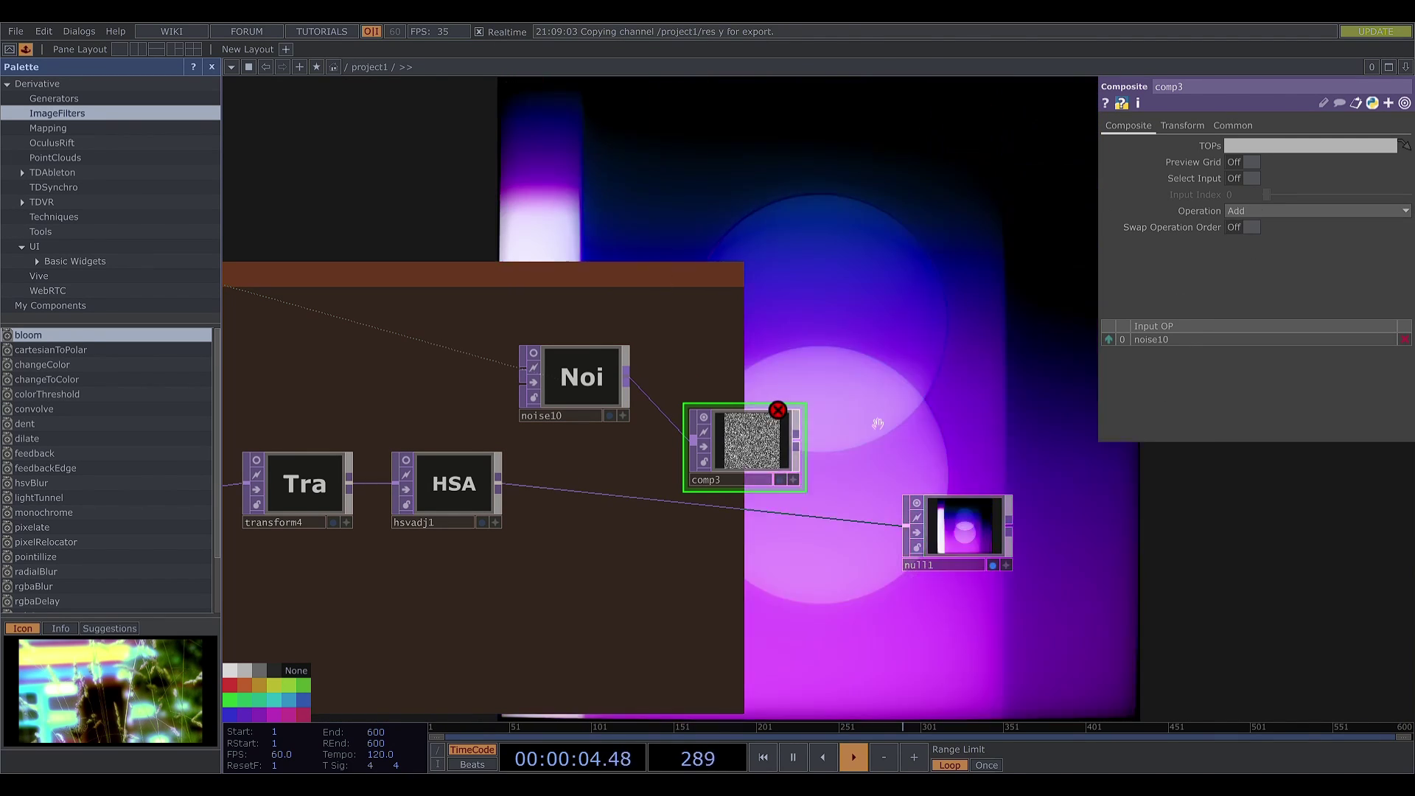
Set the noise's amplitude to 0.035 and offset to 0.01, and wire the HSV Adjust TOP through the Composite TOP to the output Null
click(559, 374)
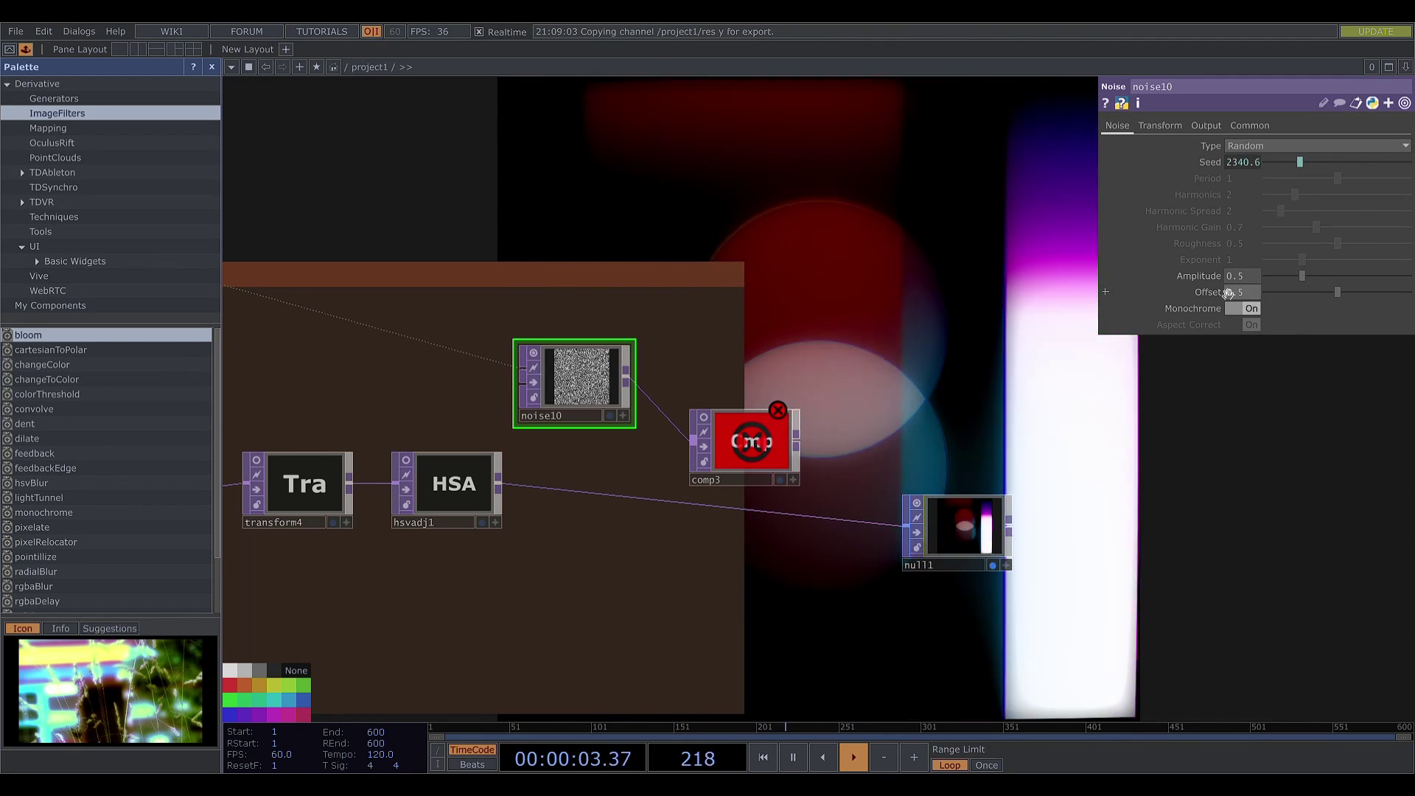
click(1199, 276)
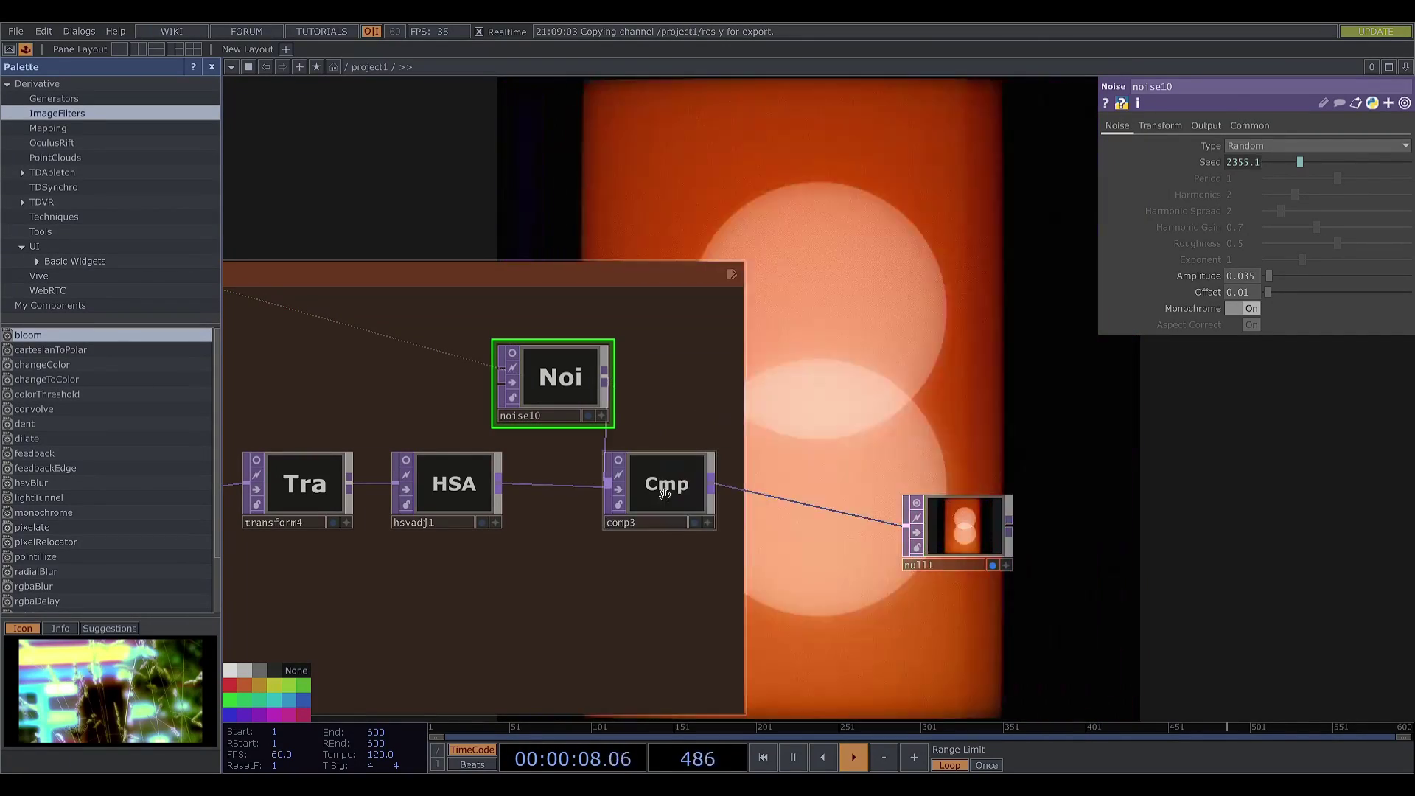
drag(714, 424, 592, 447)
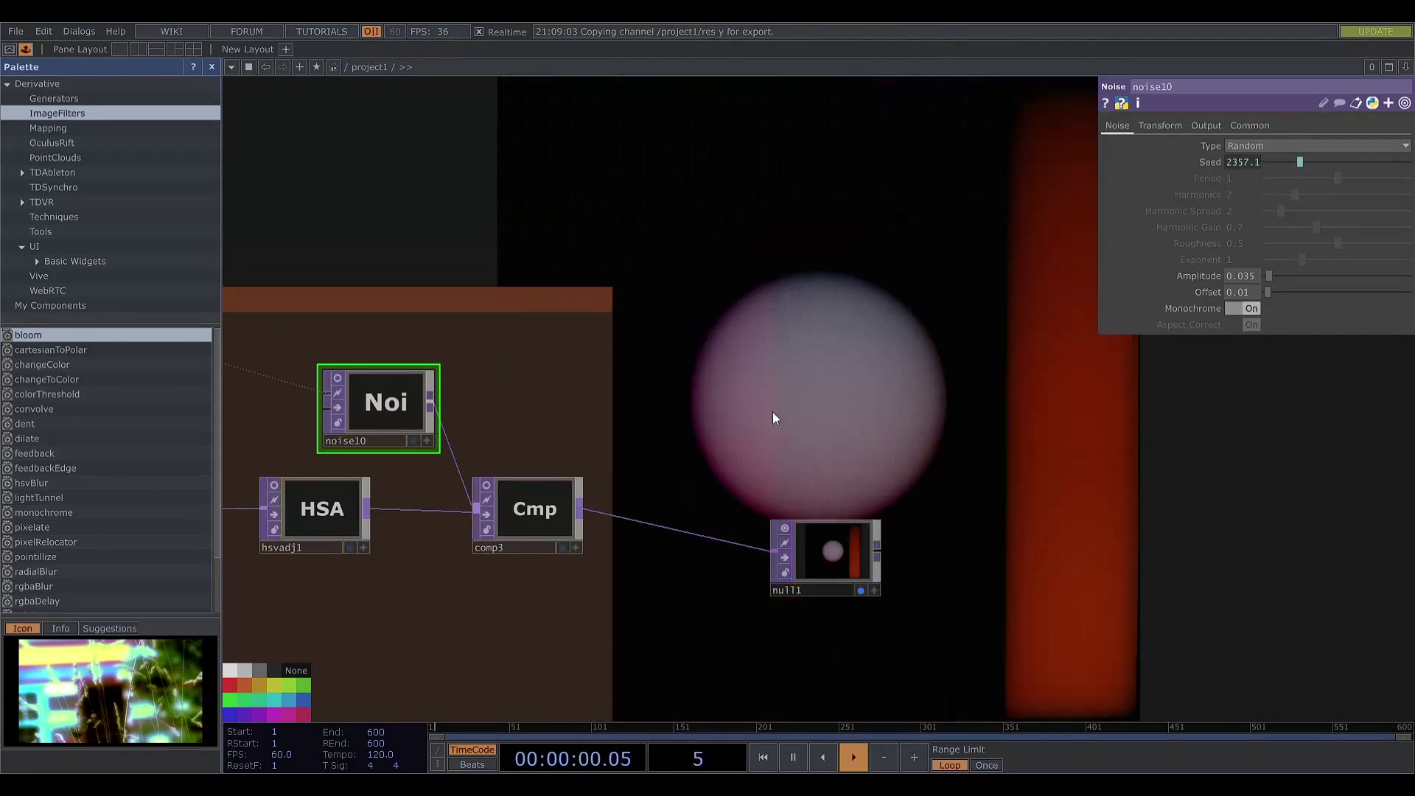
Review the finished visual in the background and the completed post-processing chain
scroll(773, 411, down, 1)
scroll(811, 353, down, 7)
drag(853, 310, 654, 464)
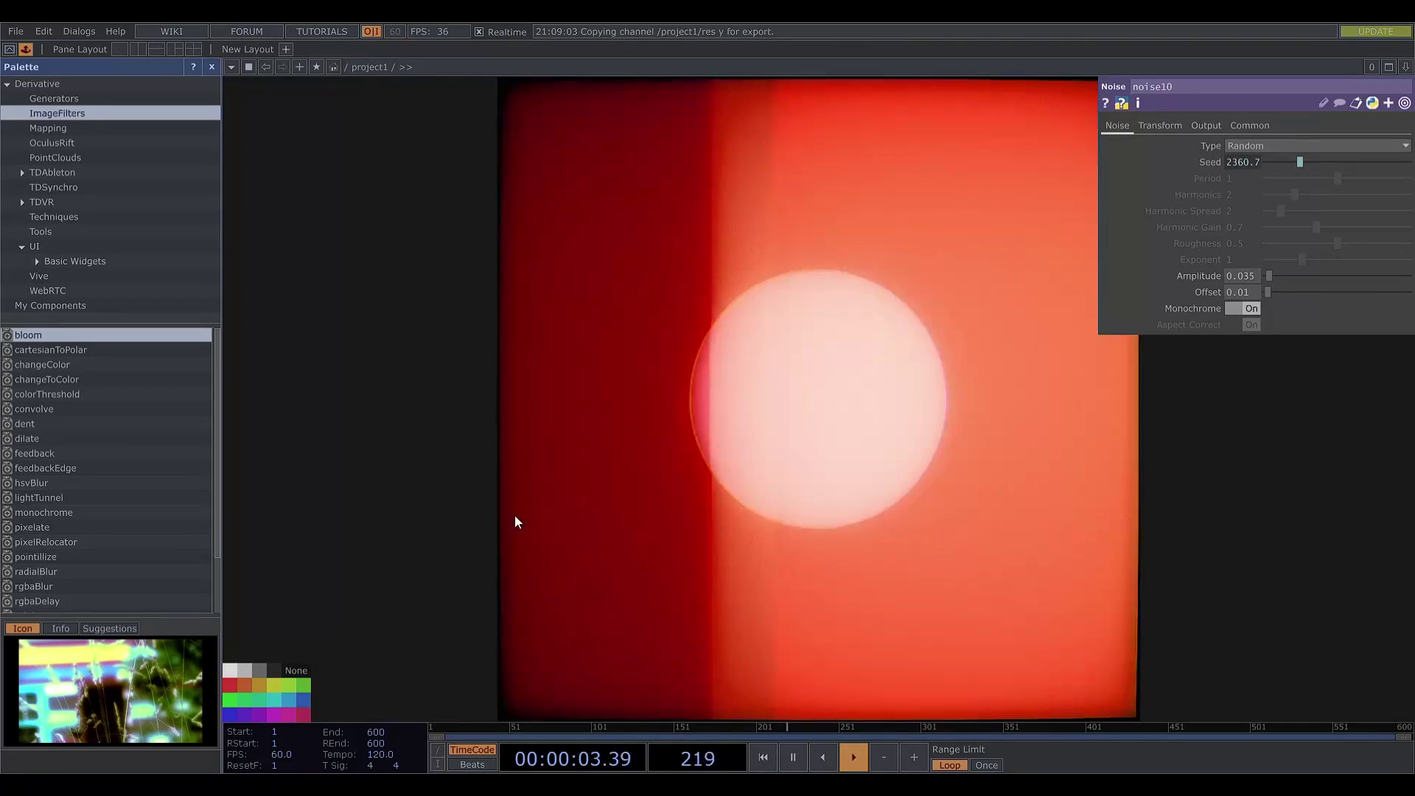
drag(514, 516, 932, 416)
drag(725, 423, 836, 478)
scroll(655, 467, up, 5)
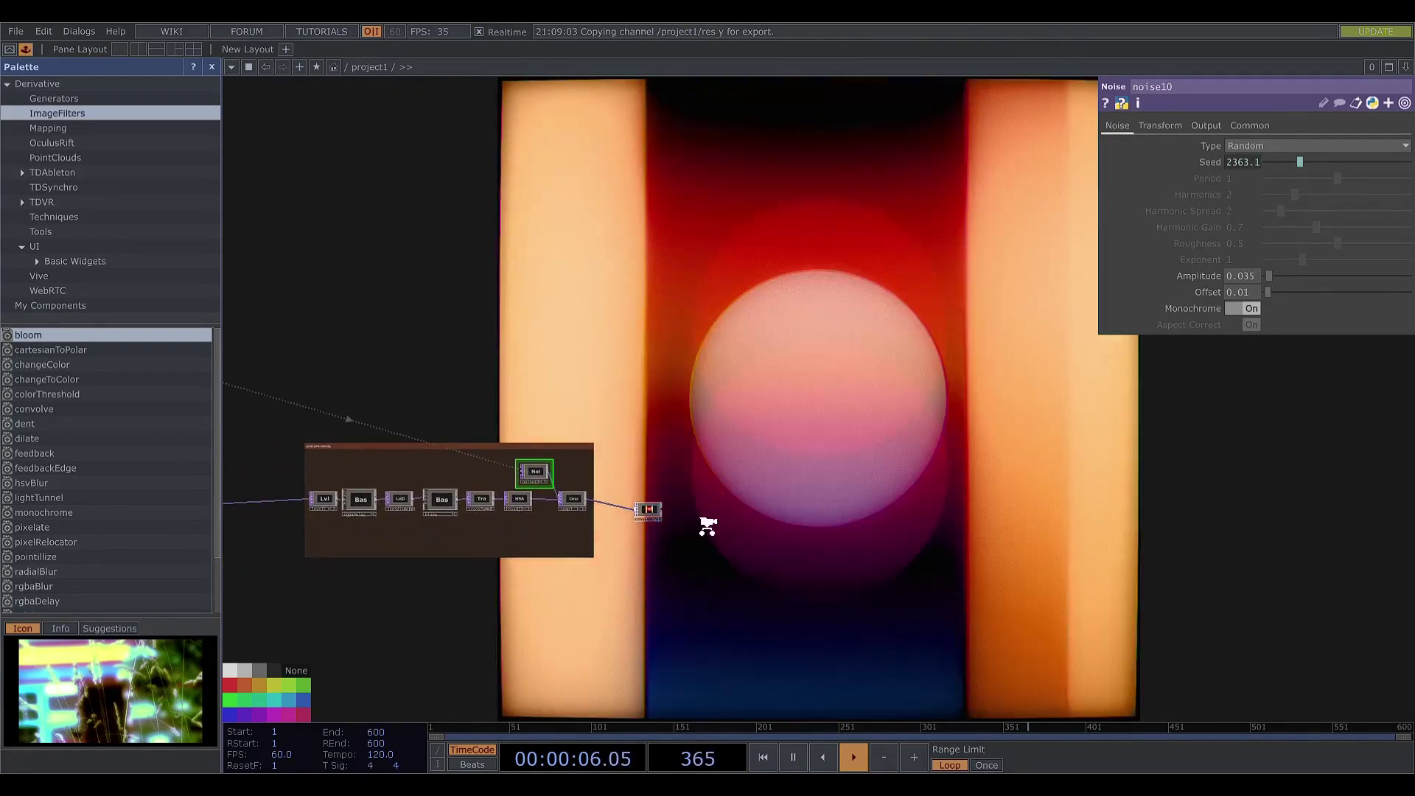
scroll(582, 490, up, 4)
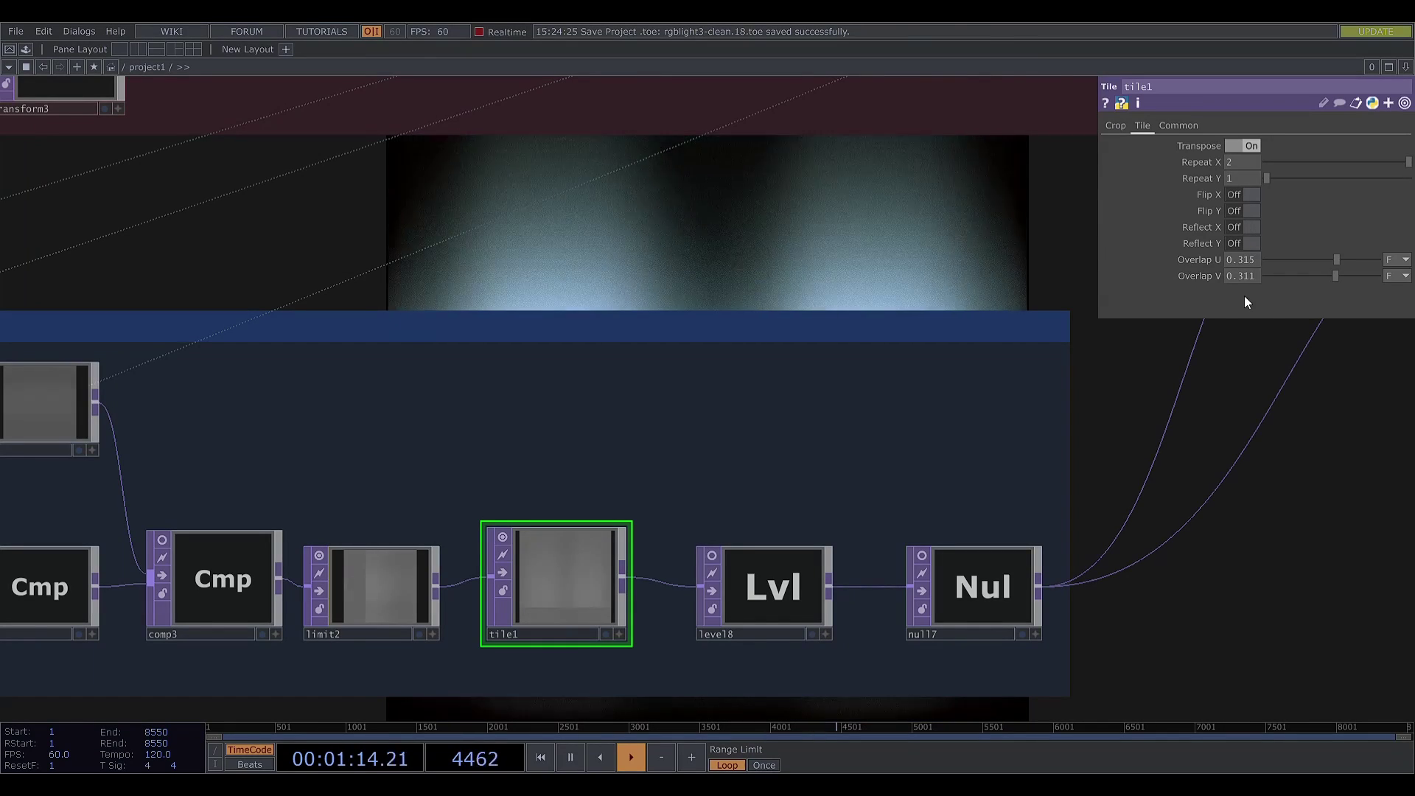
In the example projects, examine the settings of the Tile TOP, the foreground rectangle and its noise, and the circle feeding the instanced geometry
click(1112, 126)
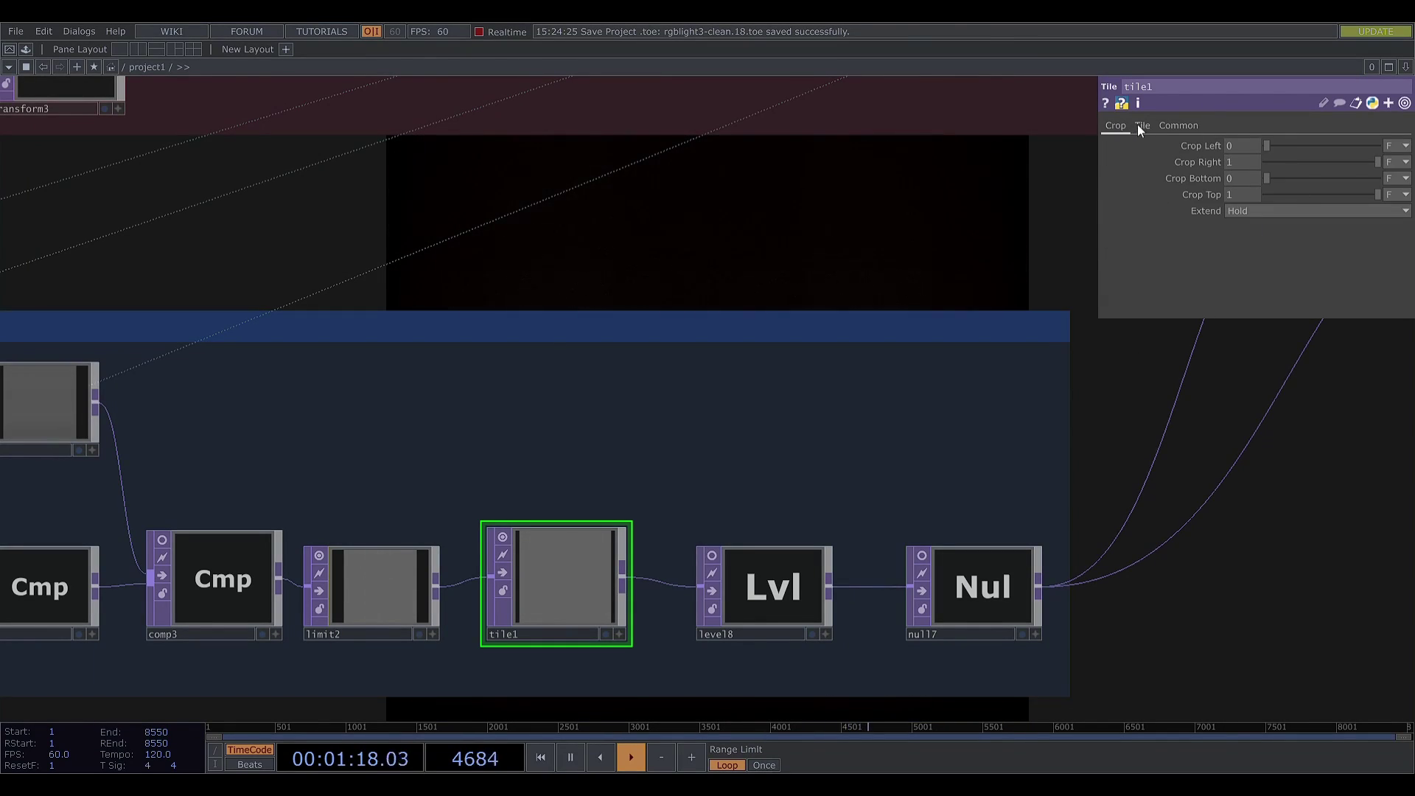
drag(857, 215, 729, 235)
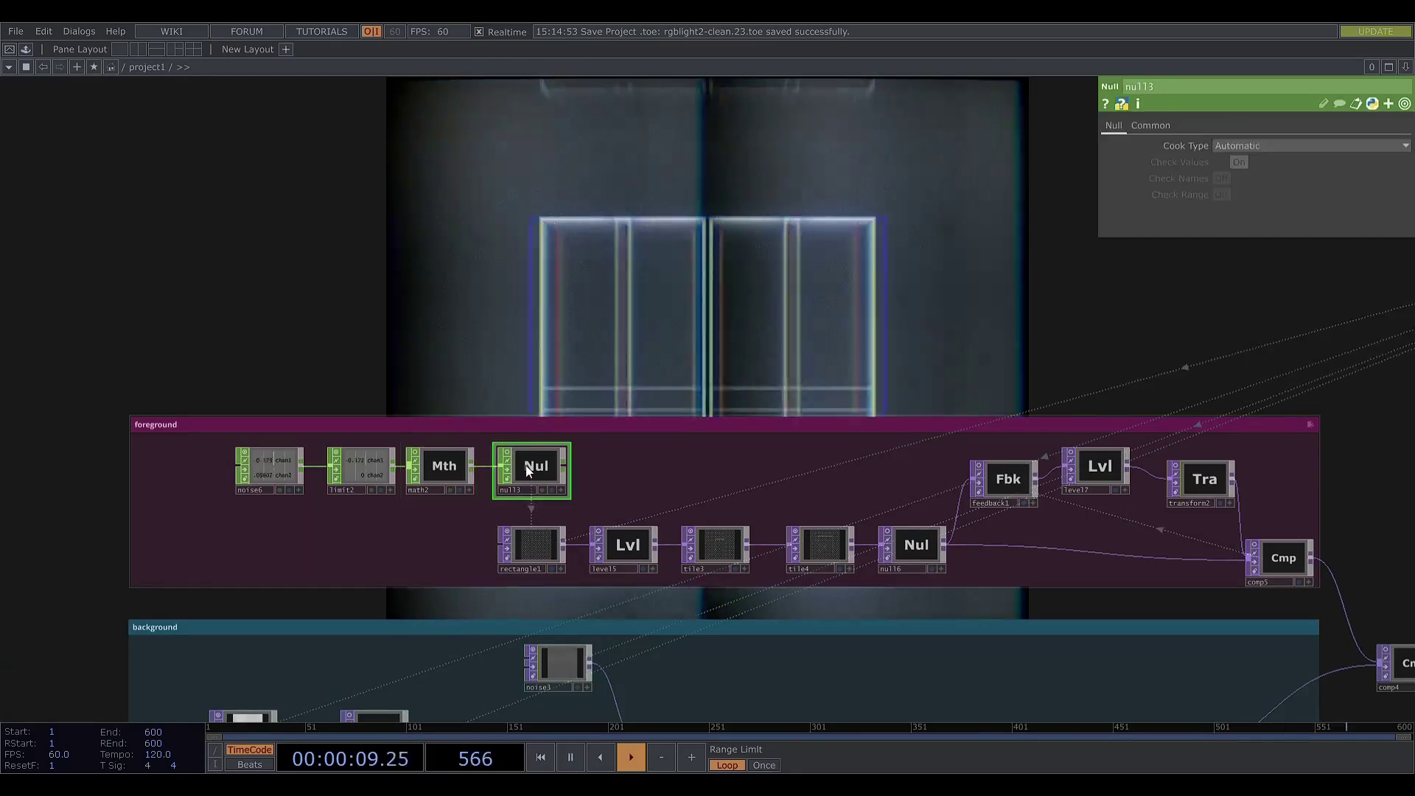
click(555, 546)
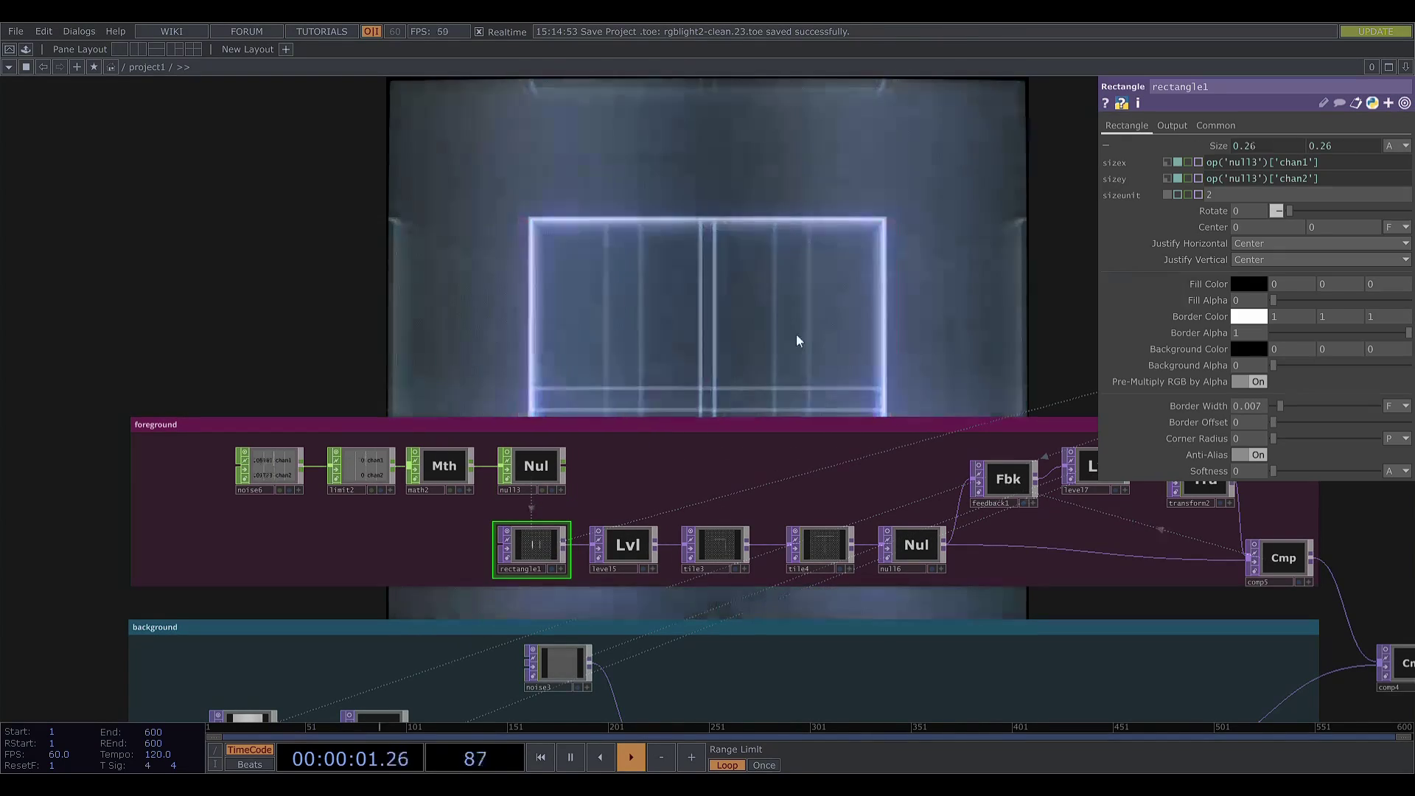
drag(802, 341, 568, 360)
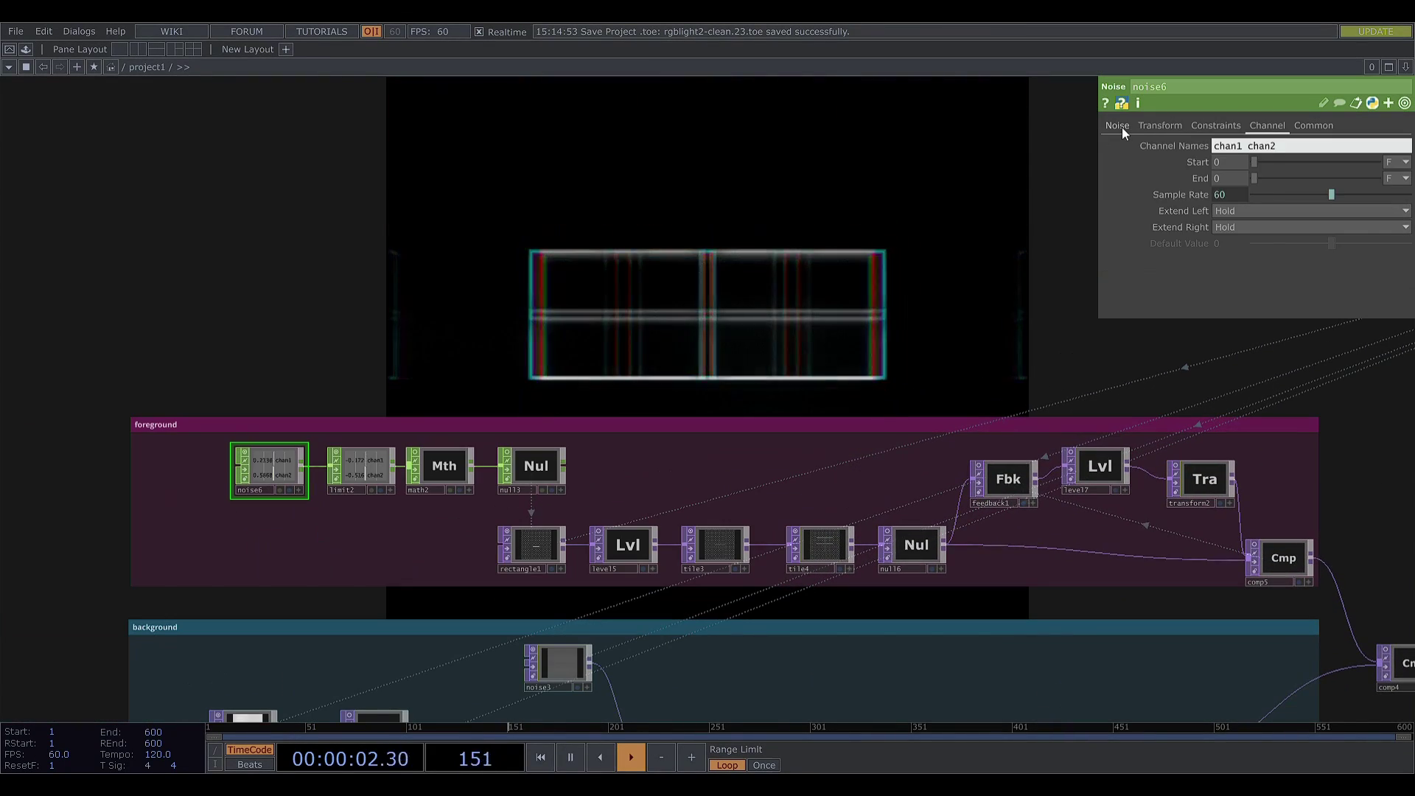
click(1122, 126)
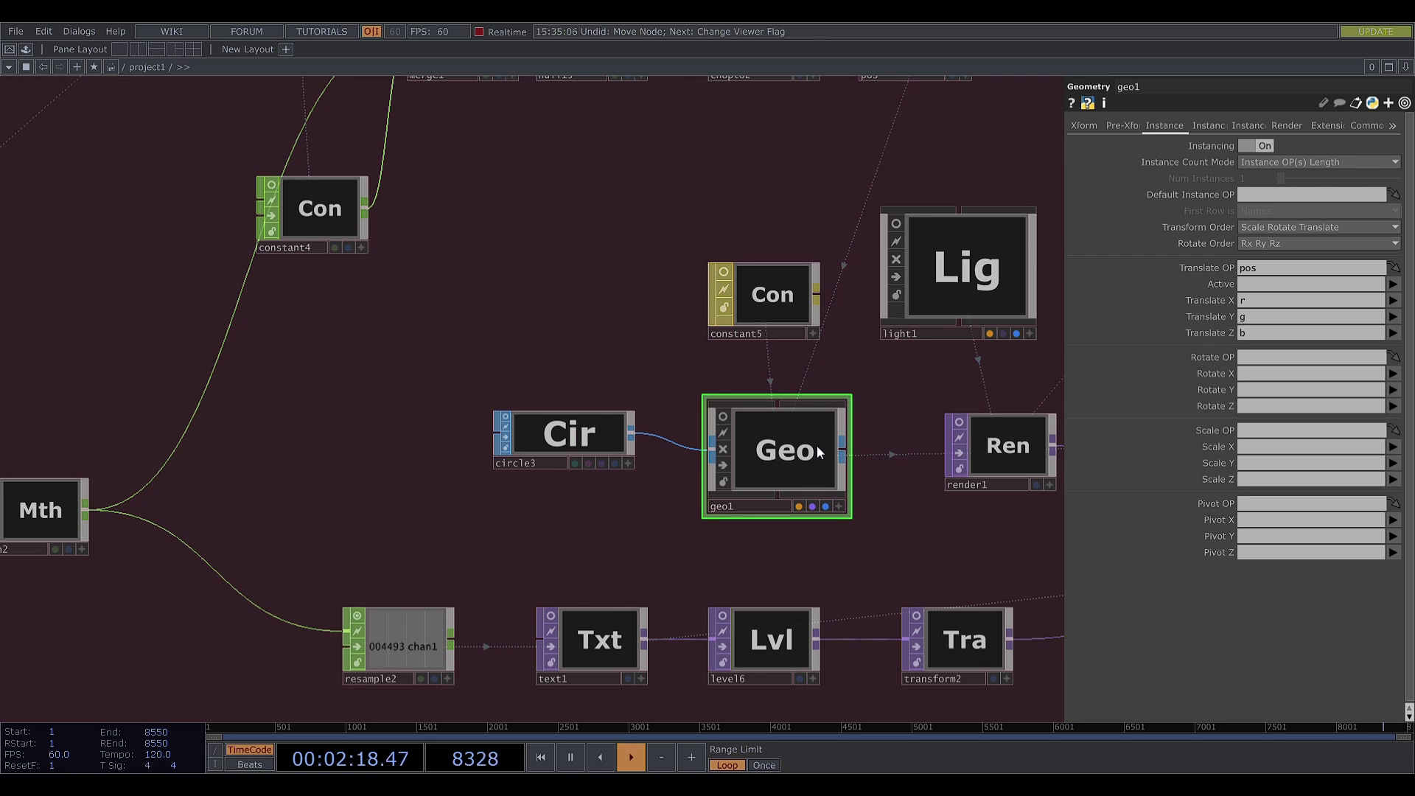
scroll(819, 452, down, 3)
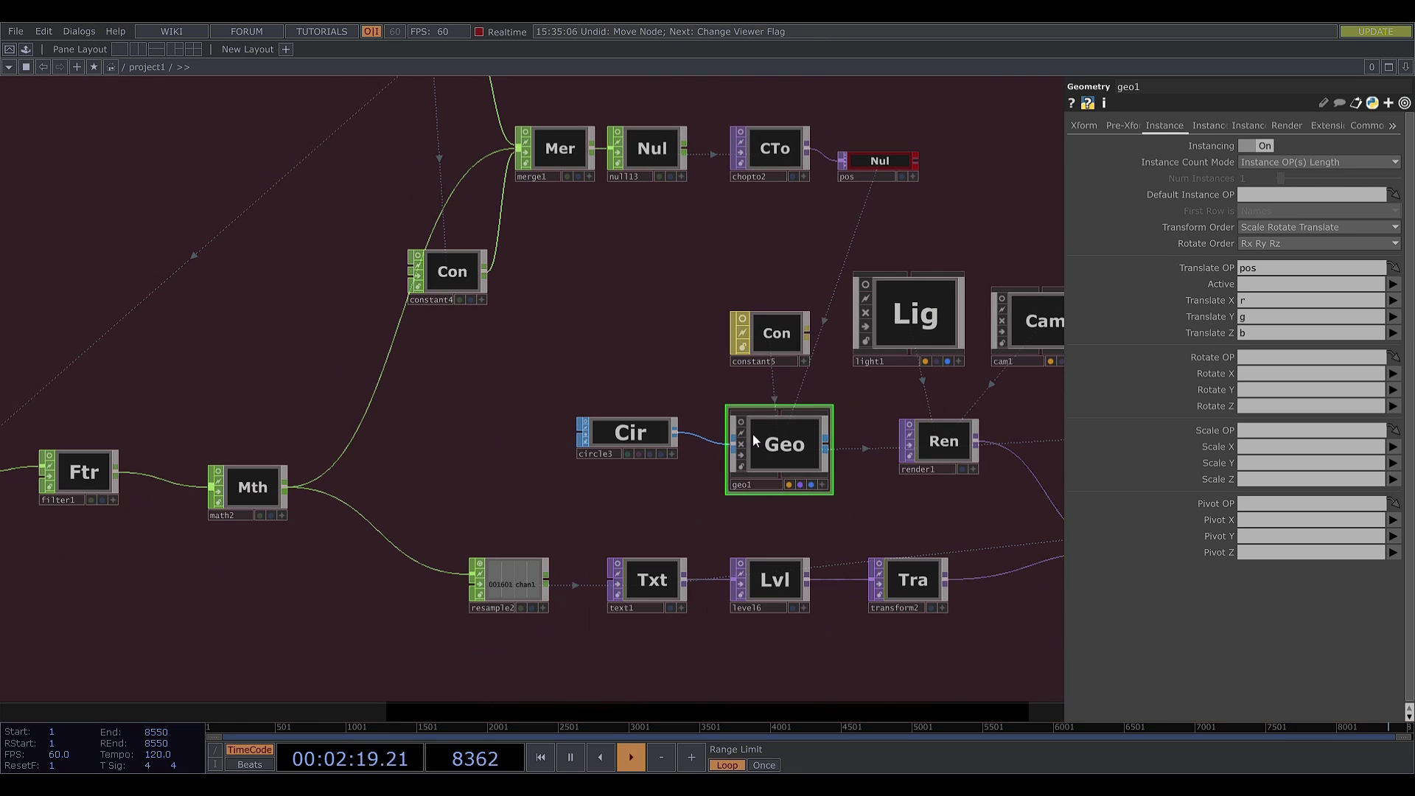
click(640, 432)
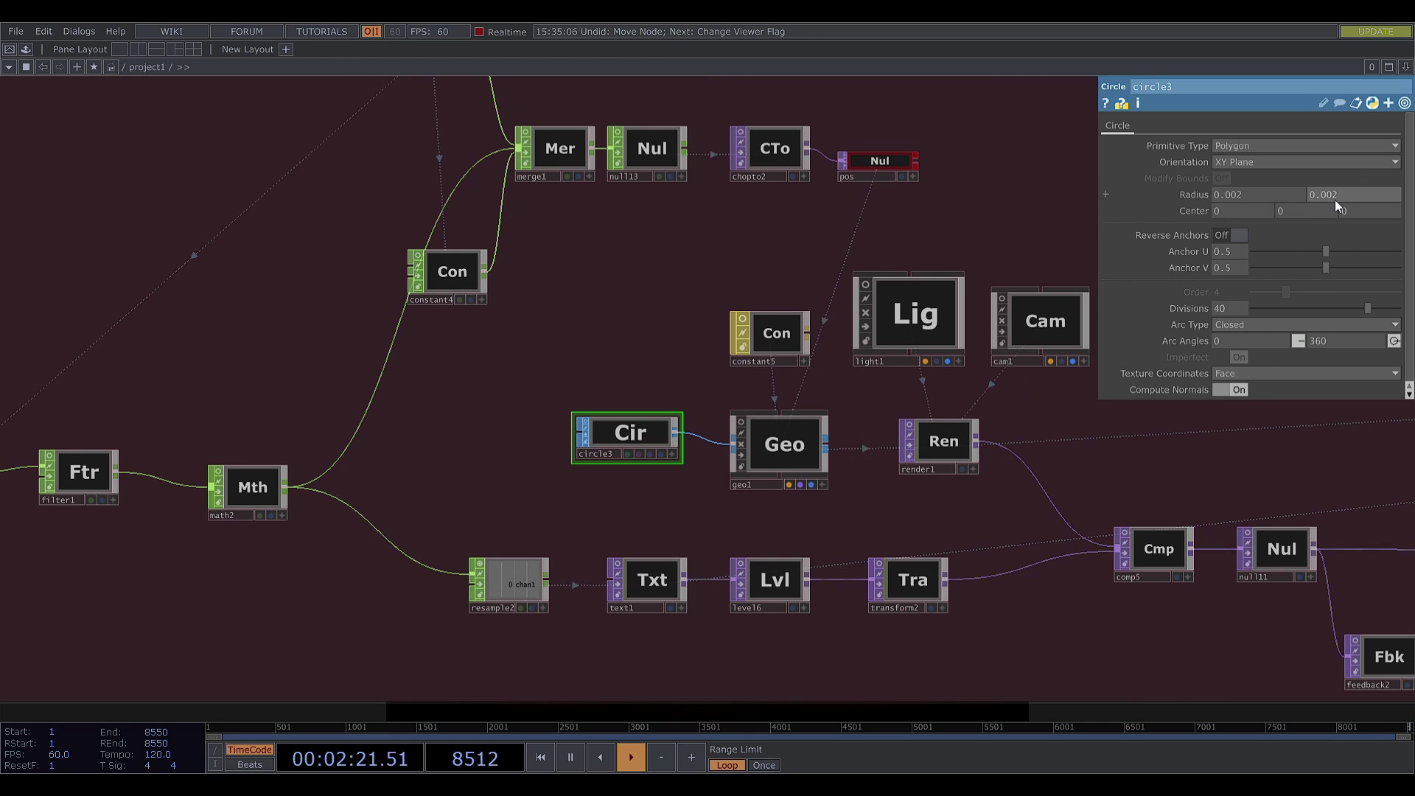